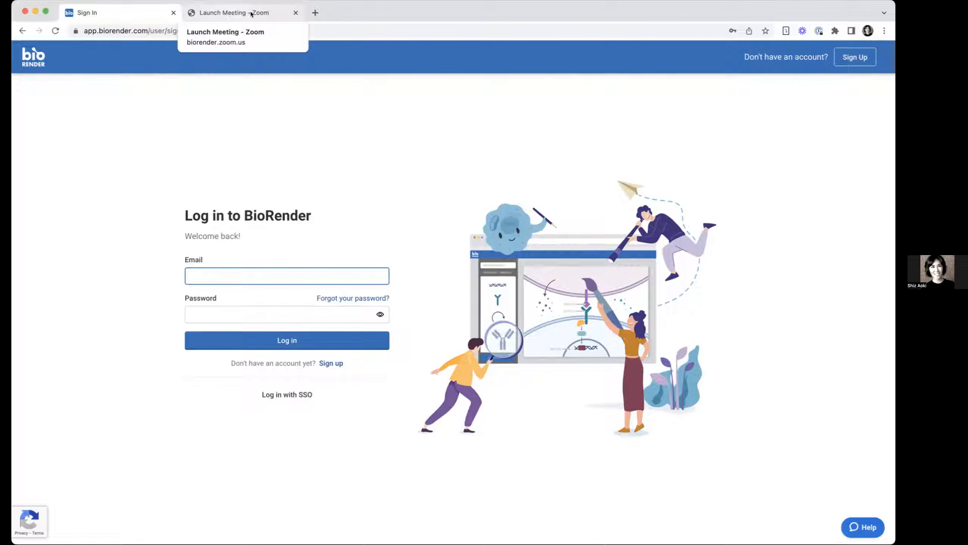
left_click(295, 13)
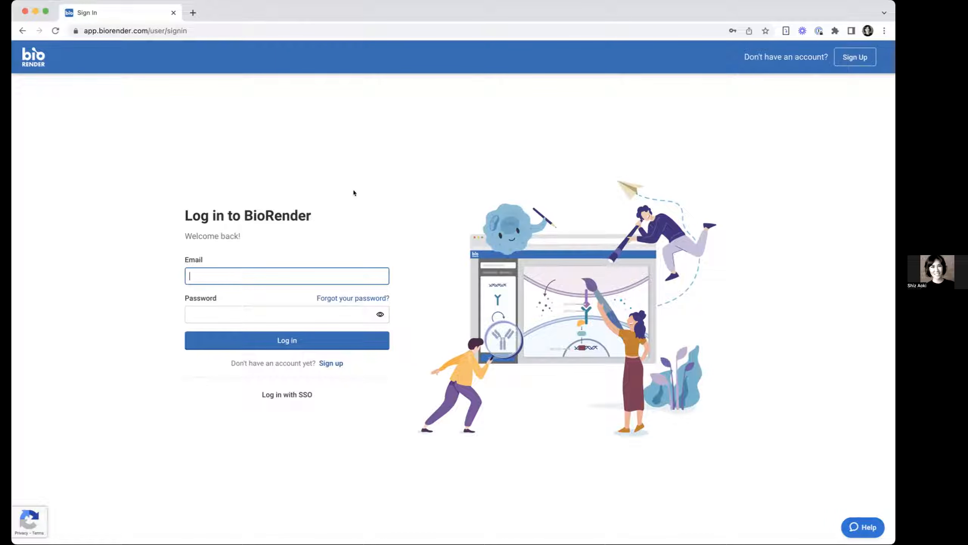
left_click(161, 146)
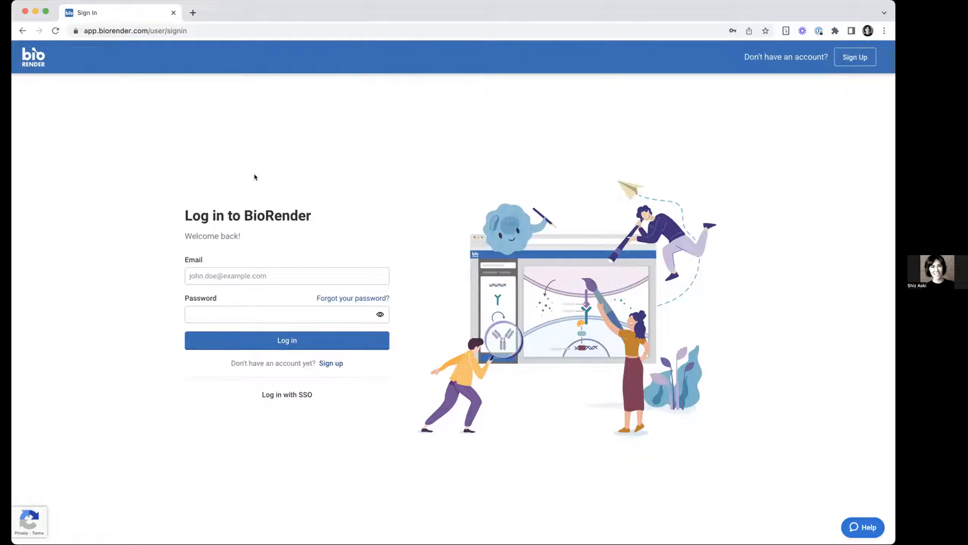
left_click(193, 12)
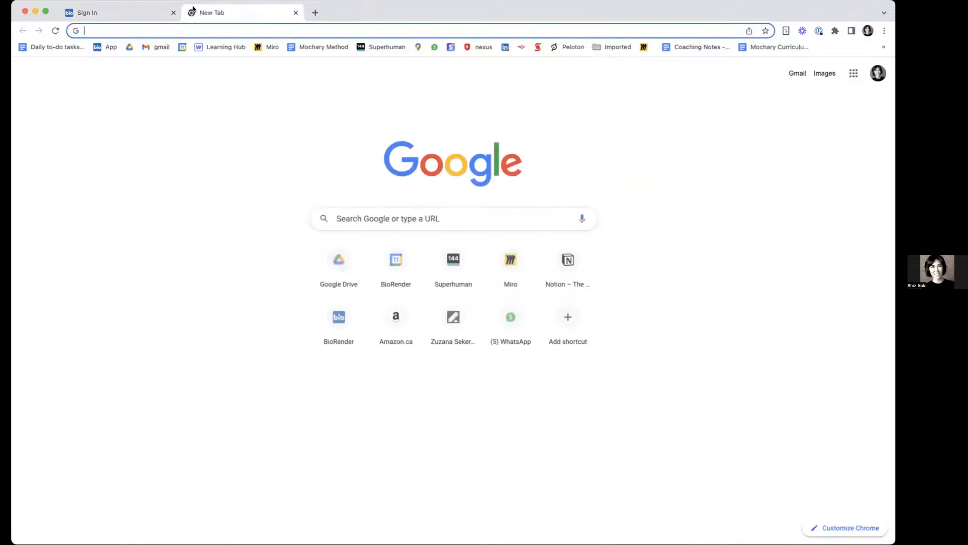
type("ww.biorender.com")
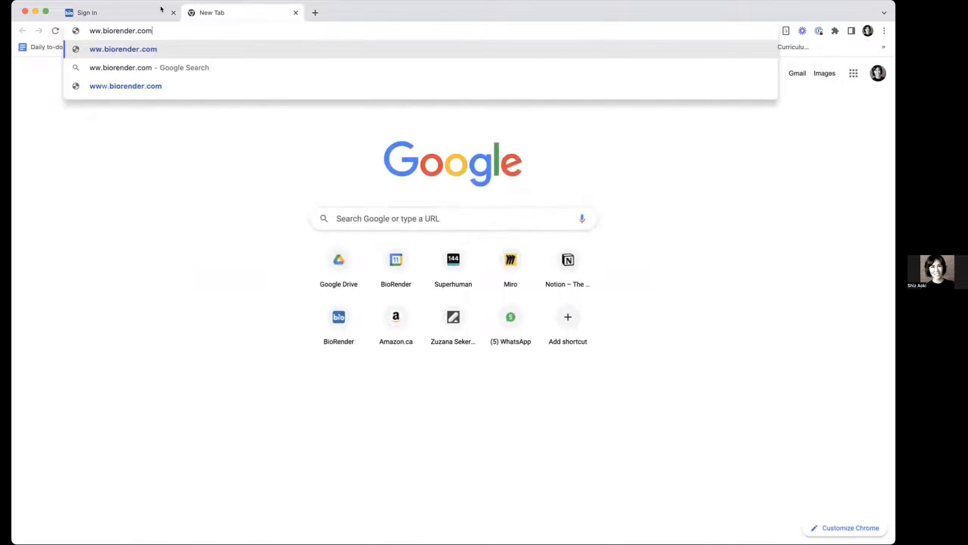
left_click(91, 86)
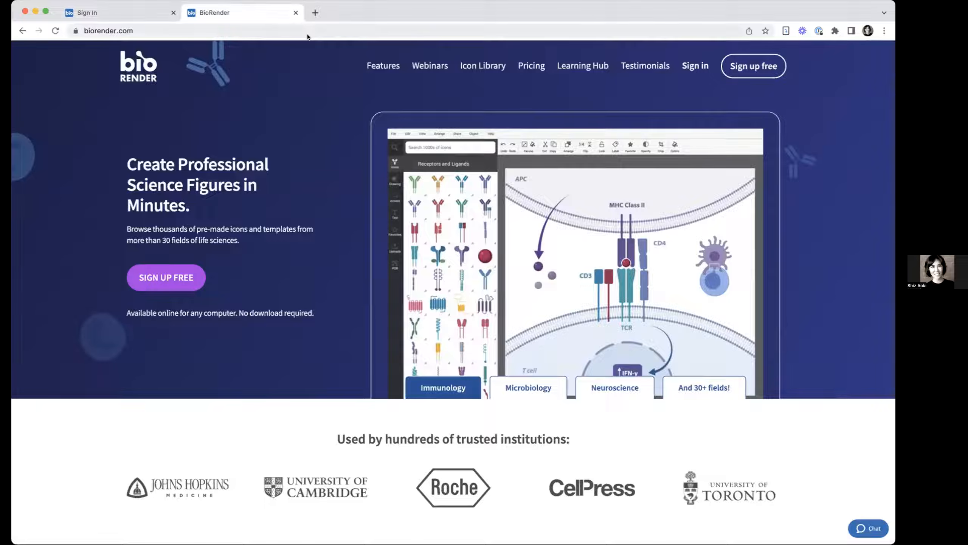
left_click(694, 65)
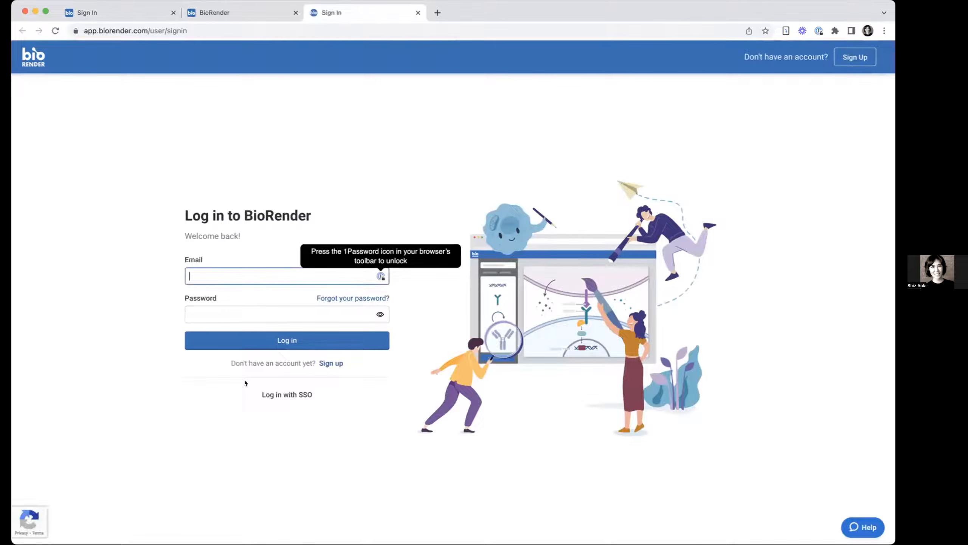
Step: Fill in the login email with the saved second demo account address
left_click(277, 462)
left_click(209, 276)
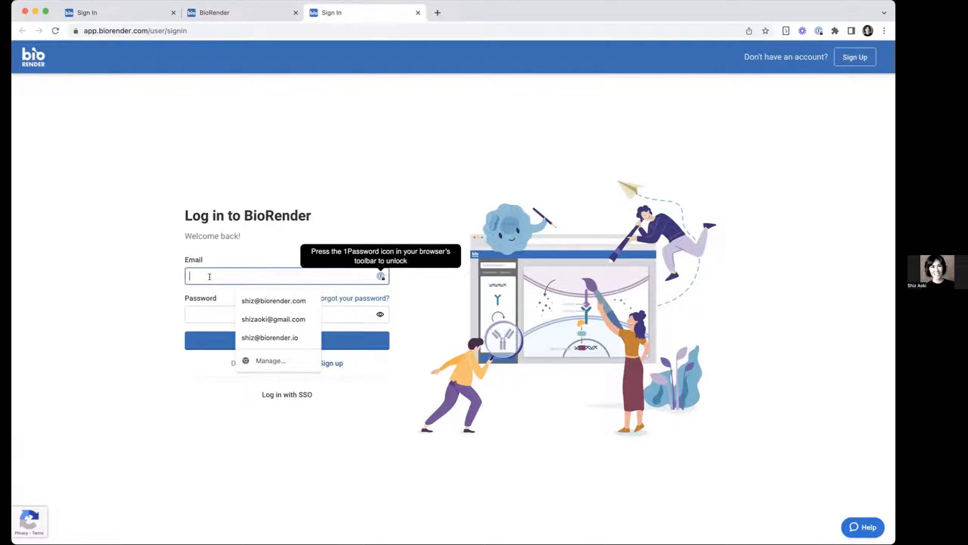
type("shiz")
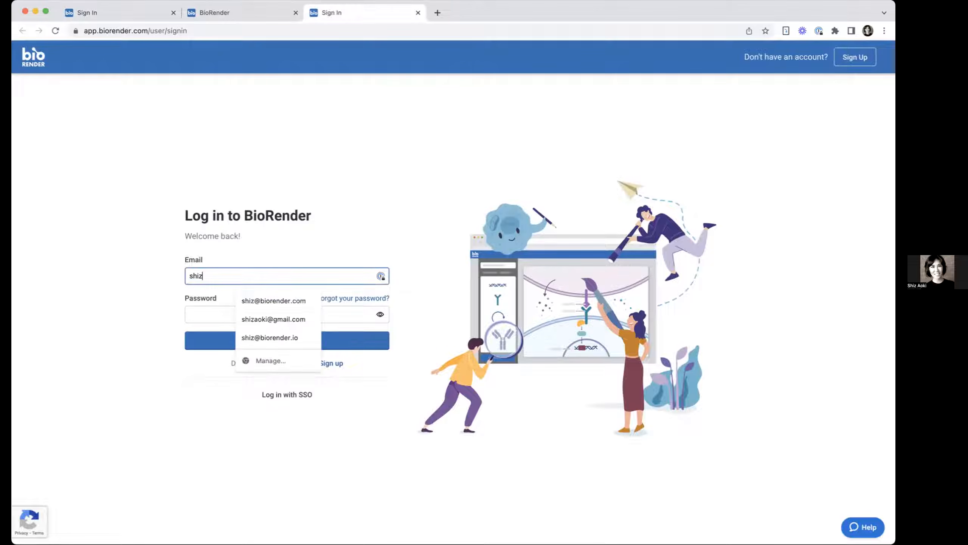
type("+")
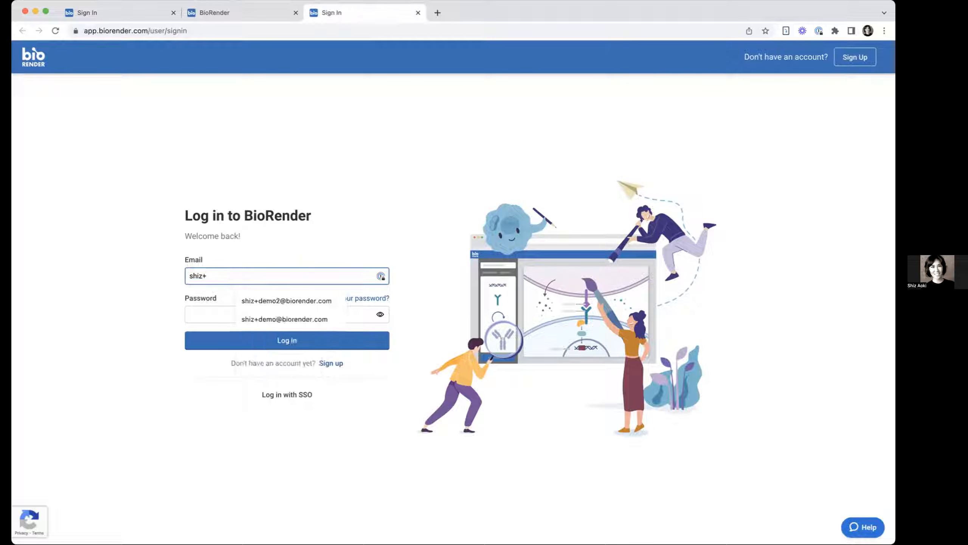
left_click(244, 301)
Step: Decline using Google Account passwords, enter the account password and log in
left_click(244, 314)
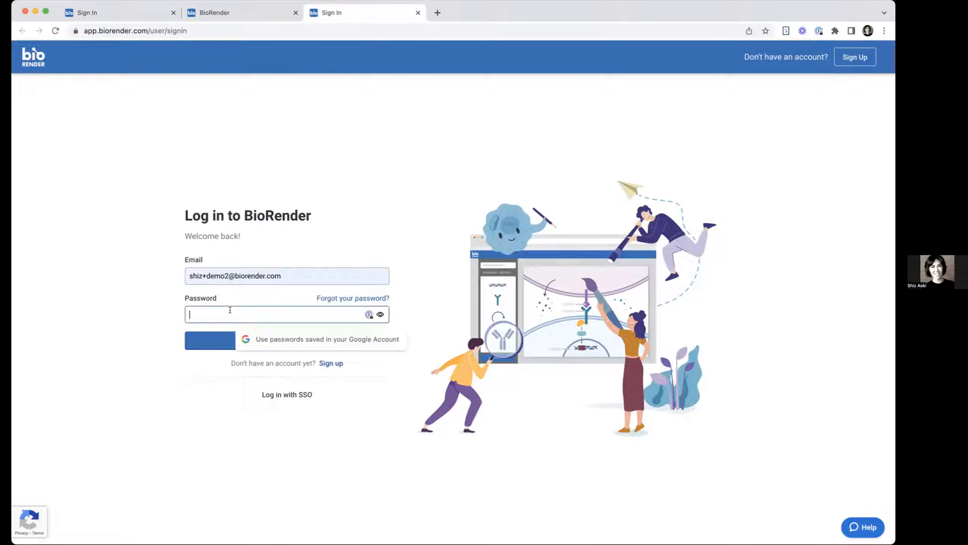
left_click(245, 338)
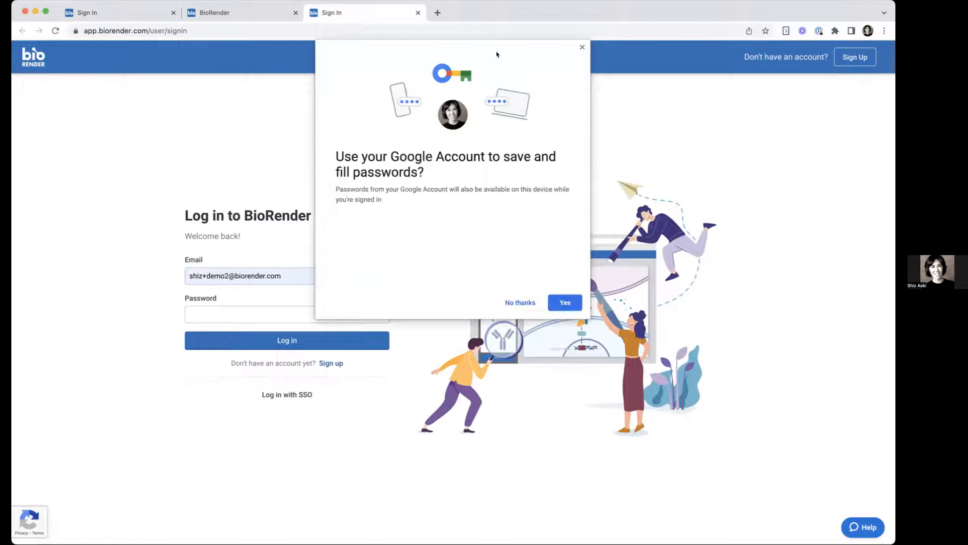
left_click(582, 48)
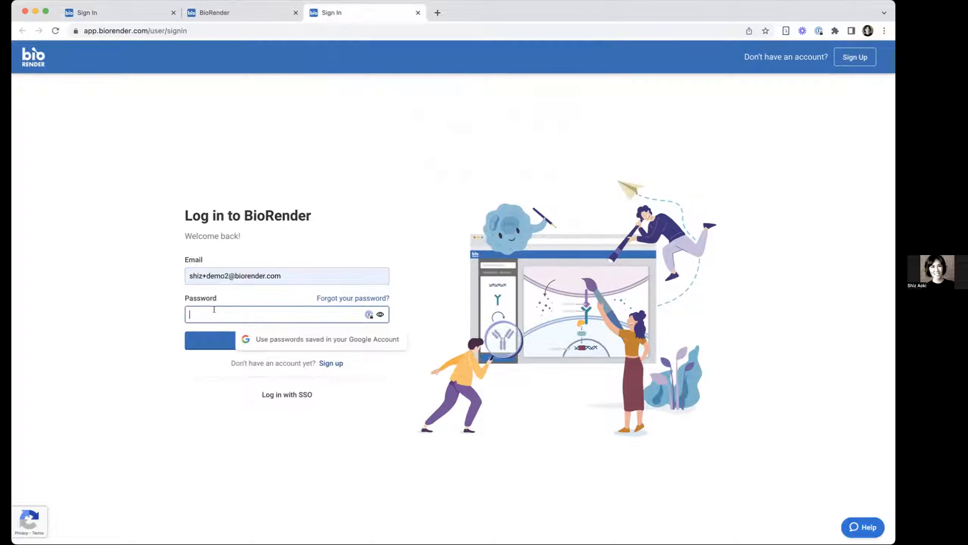
type("•••••••••••")
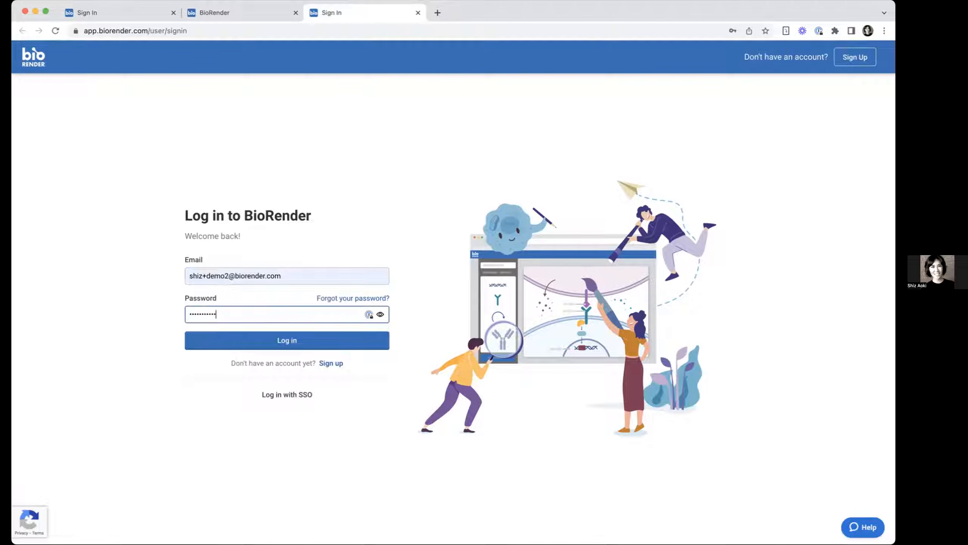
left_click(250, 338)
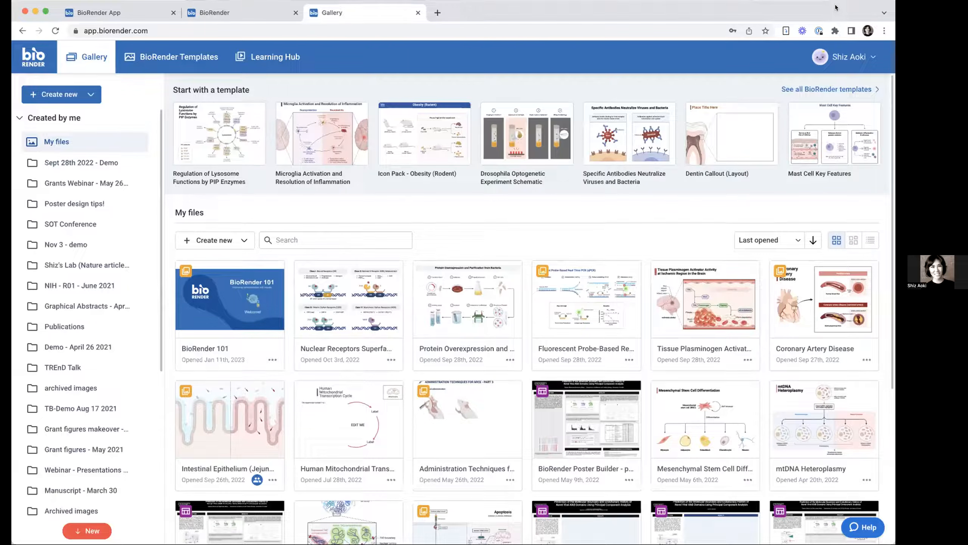
Step: Collapse the Created by me and Shared with me folder groups and look through the figures in My files
left_click(20, 118)
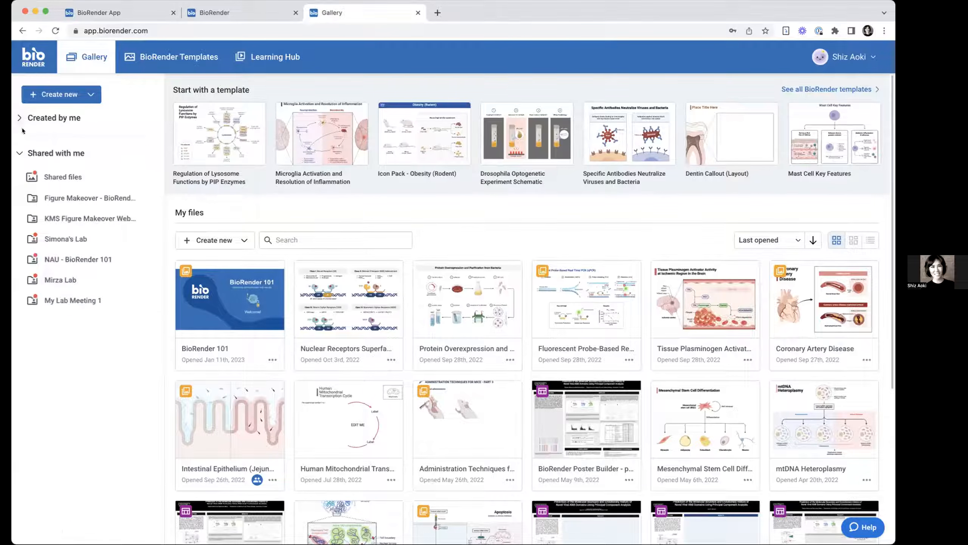
left_click(19, 154)
scroll(603, 213, "down", 4)
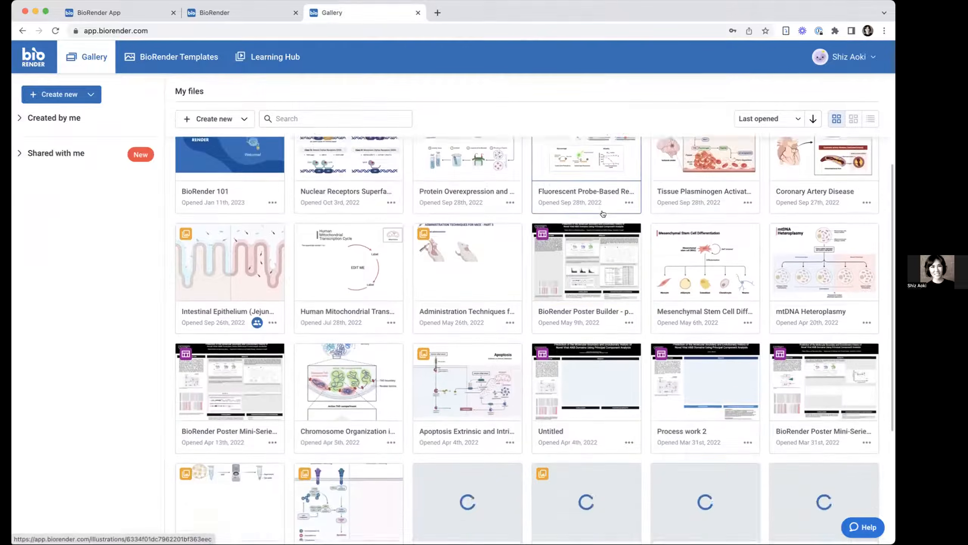
scroll(603, 213, "down", 2)
scroll(604, 212, "up", 8)
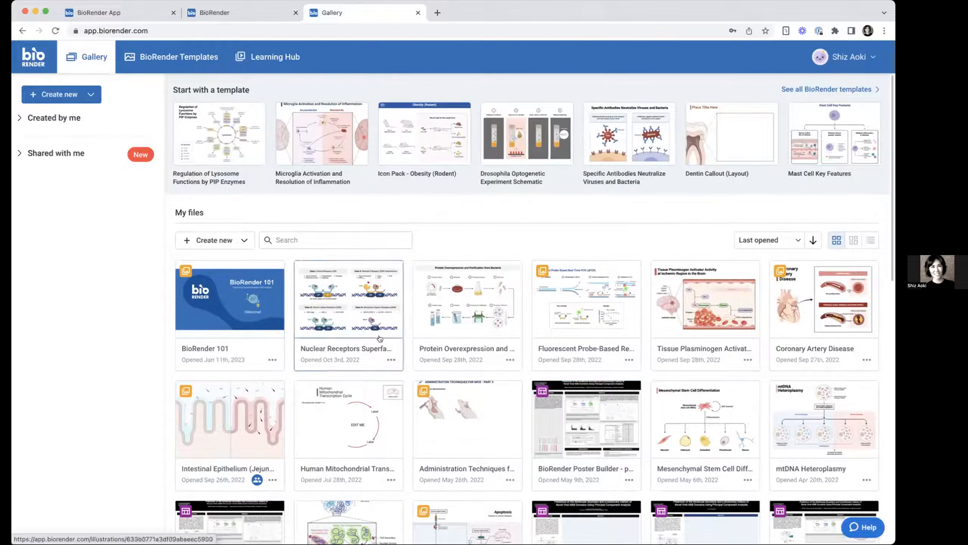
scroll(380, 338, "down", 8)
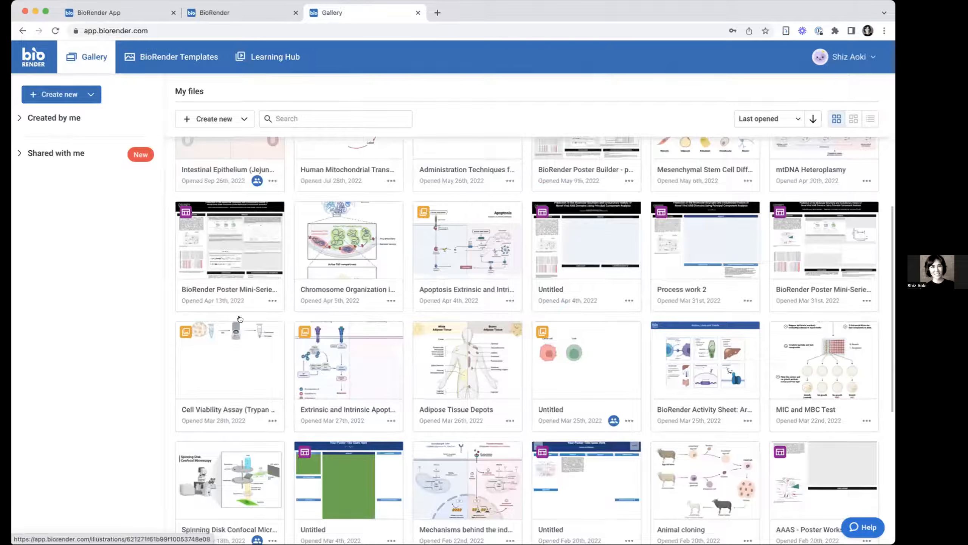
scroll(240, 318, "down", 12)
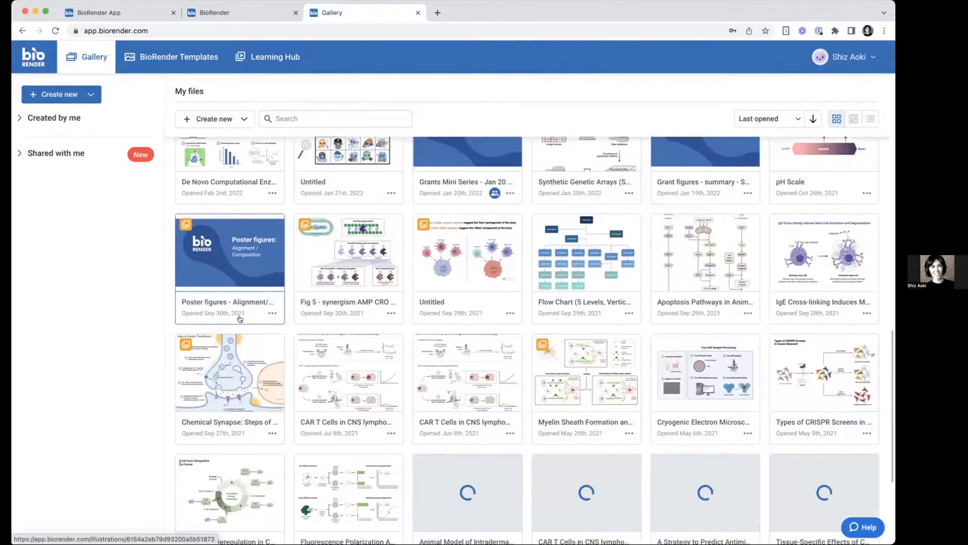
scroll(240, 319, "down", 5)
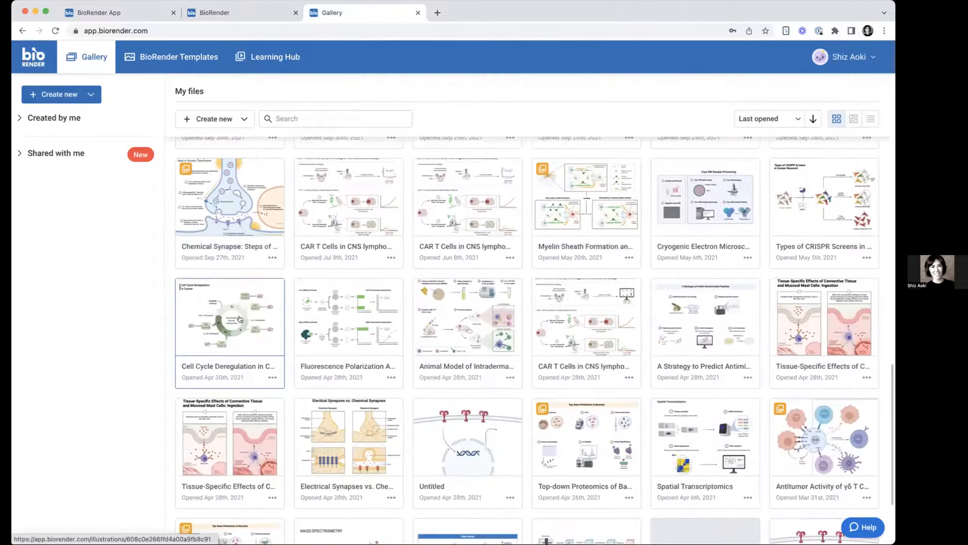
scroll(239, 319, "down", 3)
scroll(239, 319, "up", 15)
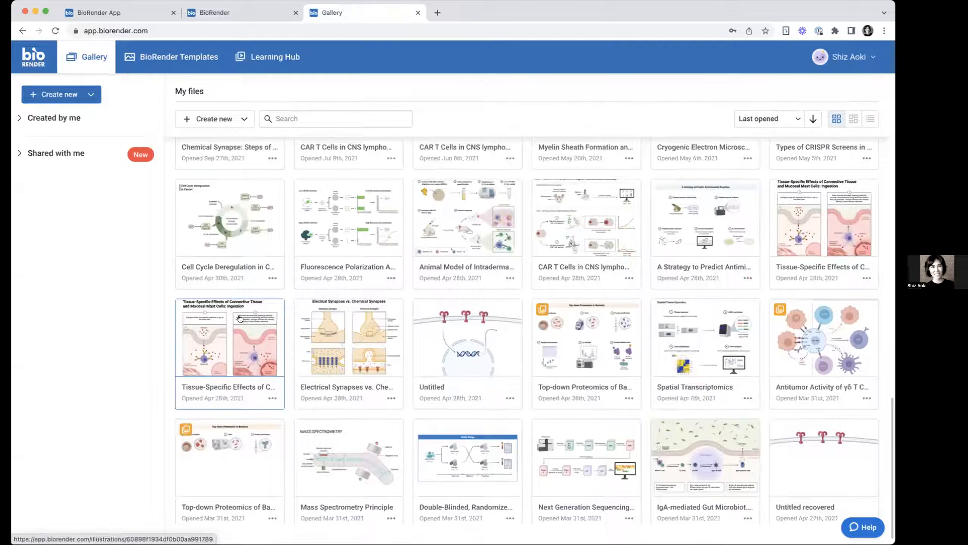
scroll(470, 314, "up", 2)
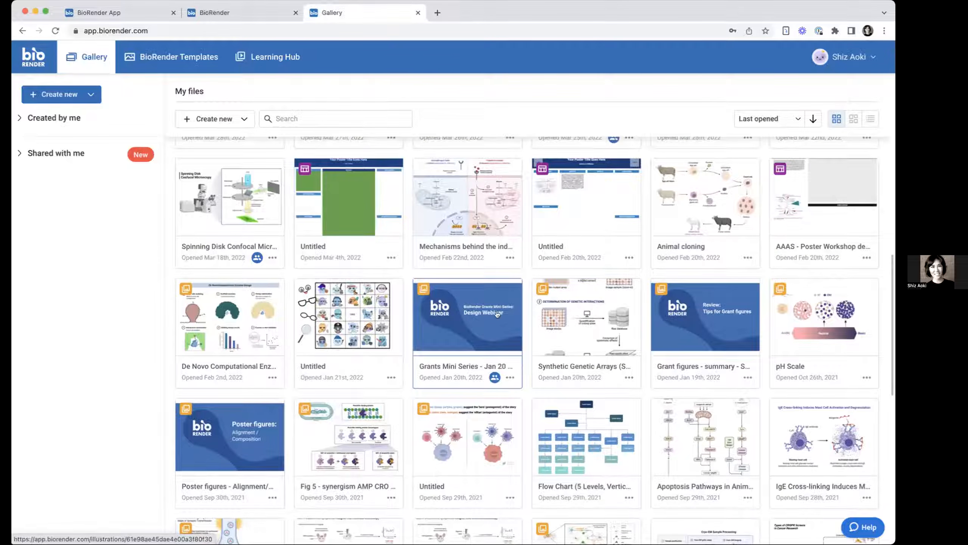
scroll(501, 321, "up", 1)
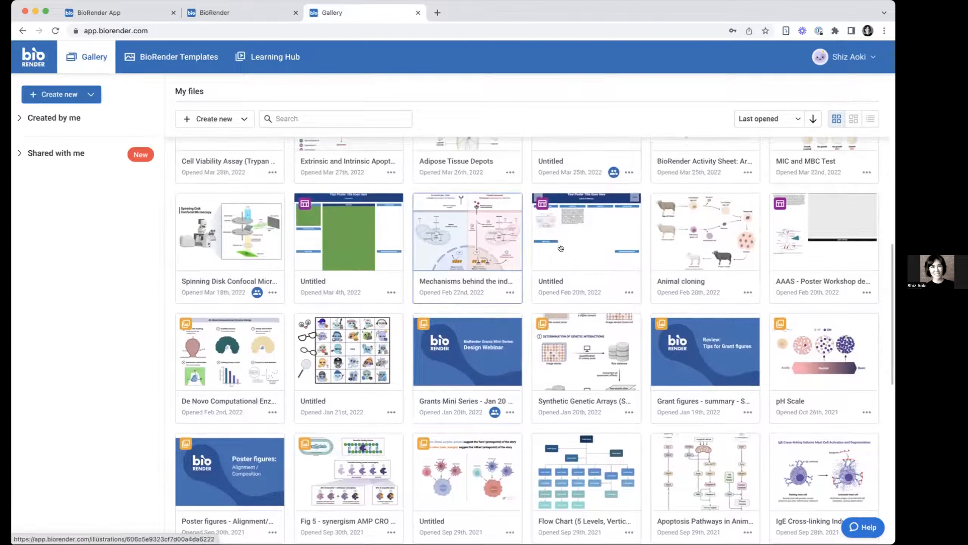
scroll(568, 251, "up", 3)
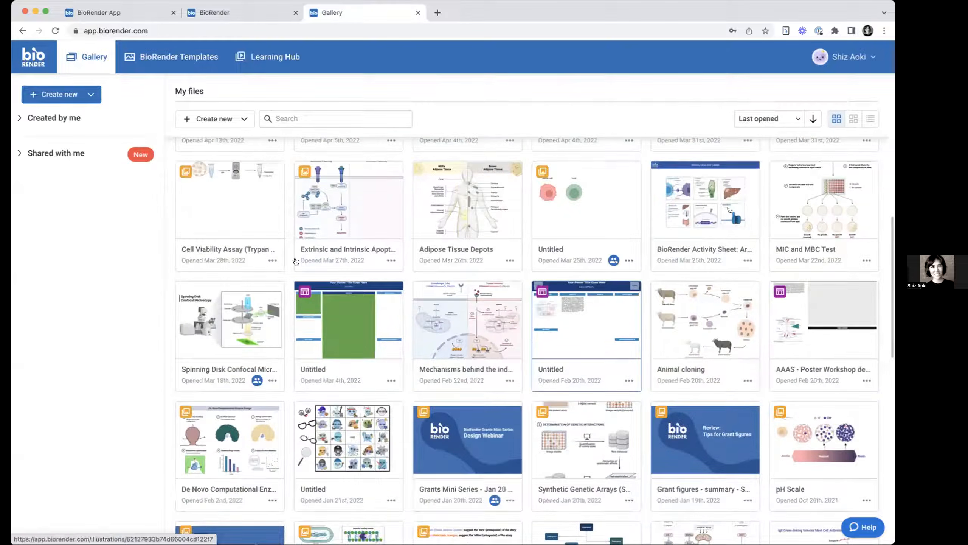
scroll(692, 301, "up", 4)
scroll(702, 305, "up", 3)
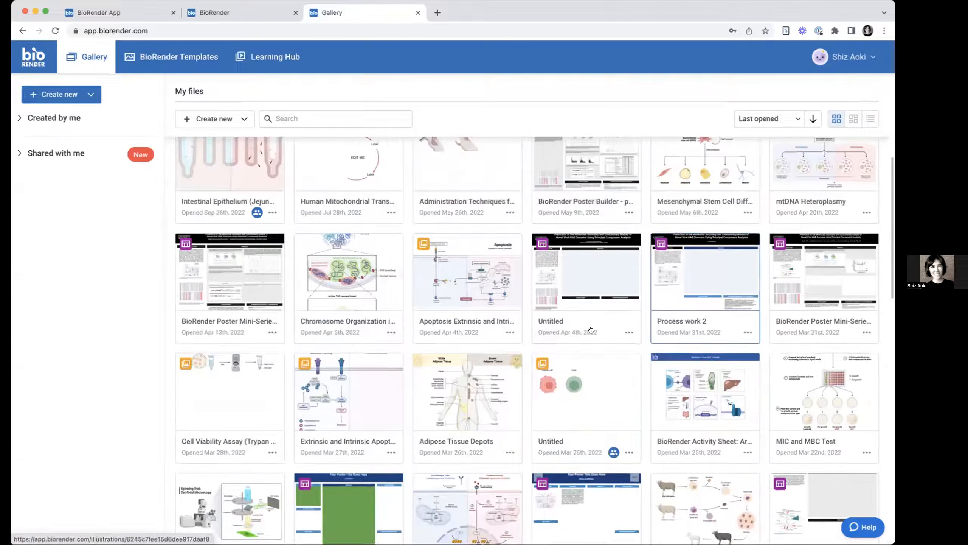
scroll(694, 415, "up", 5)
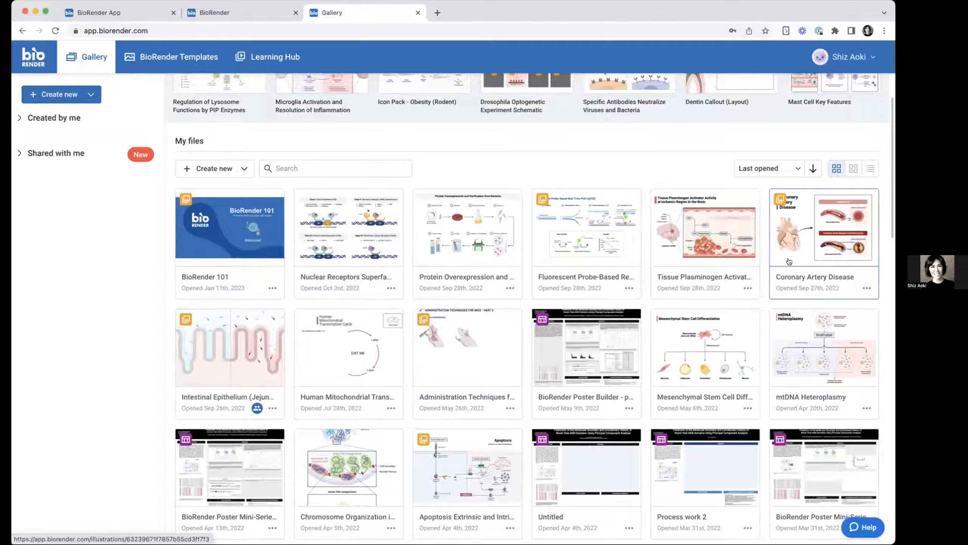
scroll(730, 187, "up", 2)
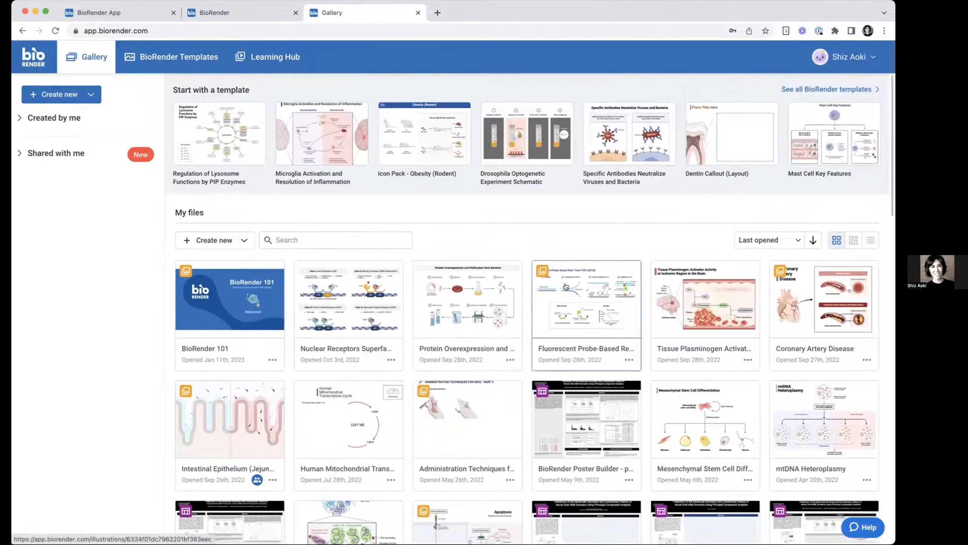
scroll(566, 284, "down", 3)
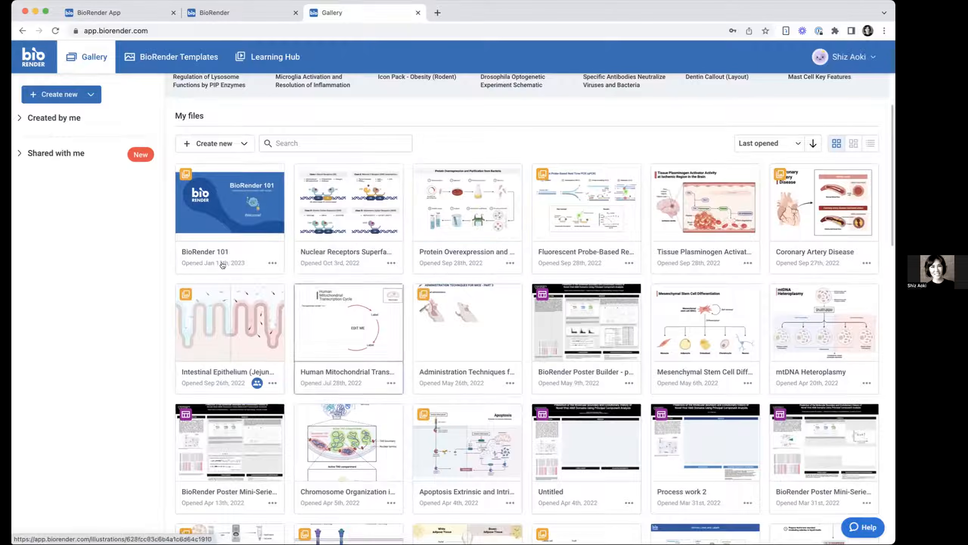
Step: View the folders under Created by me and those under Shared with me, collapsing each group after viewing it
left_click(19, 116)
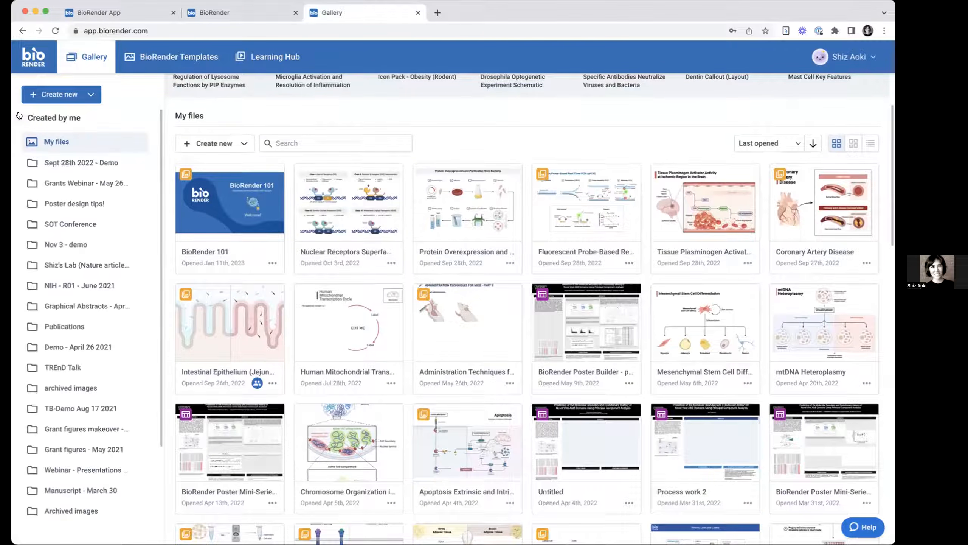
left_click(19, 117)
left_click(18, 154)
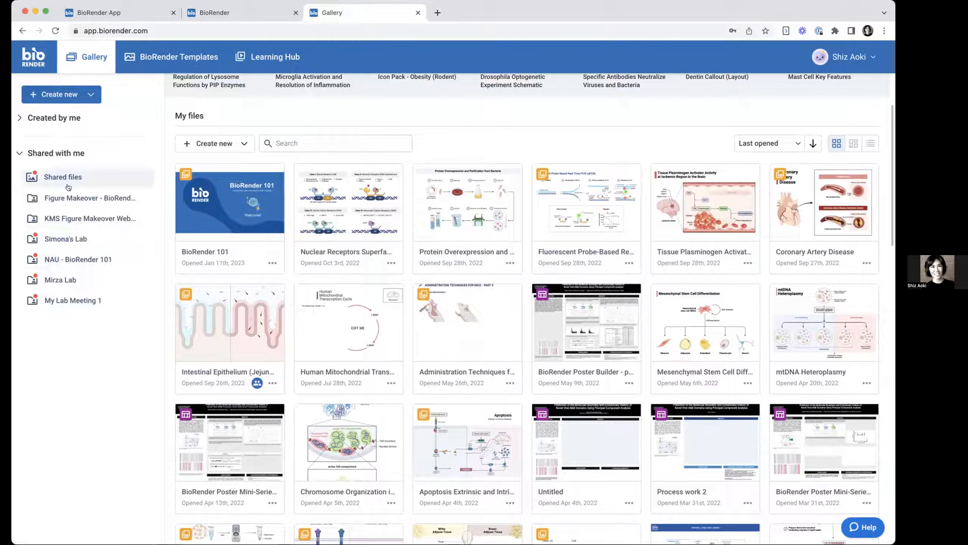
left_click(18, 151)
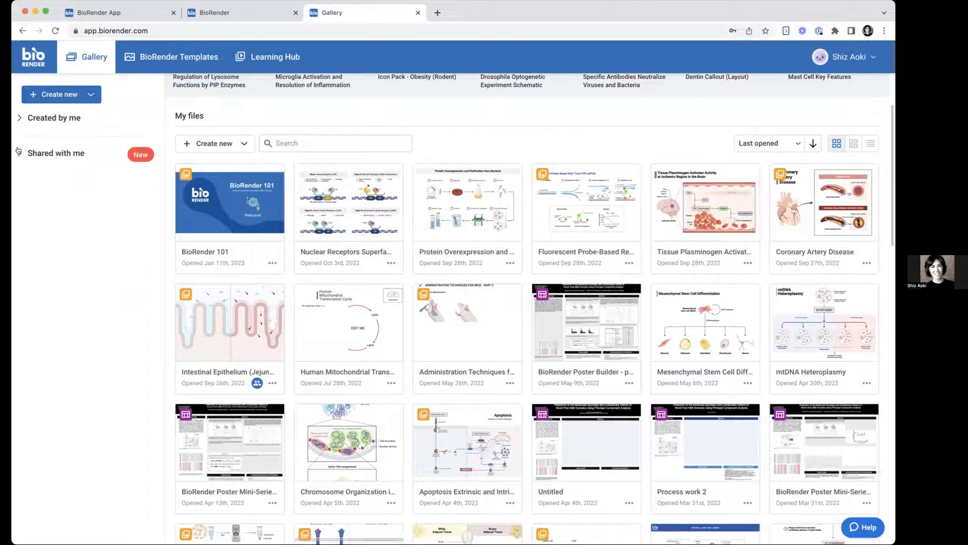
Step: Expand the Created by me group and look through its whole folder list, leaving the group expanded
left_click(19, 117)
scroll(78, 423, "down", 3)
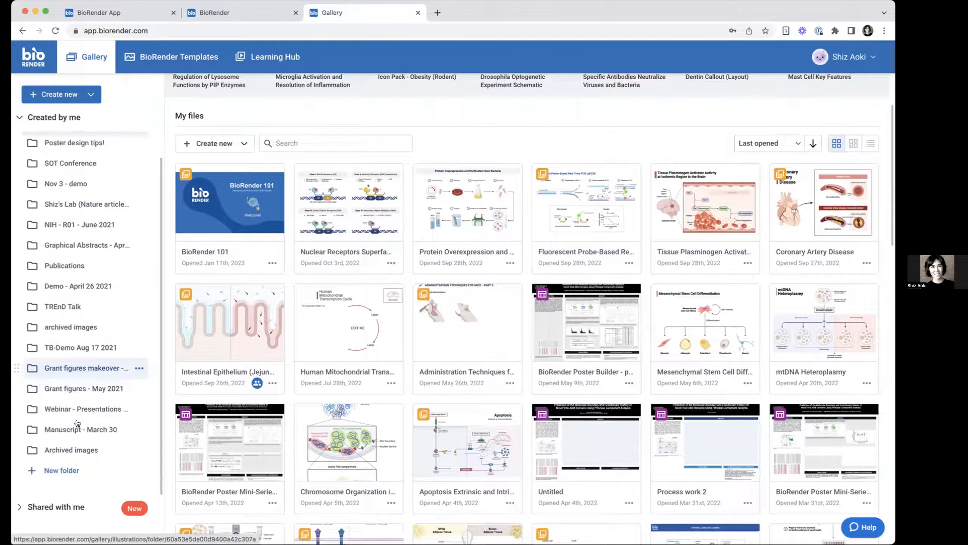
scroll(77, 423, "up", 3)
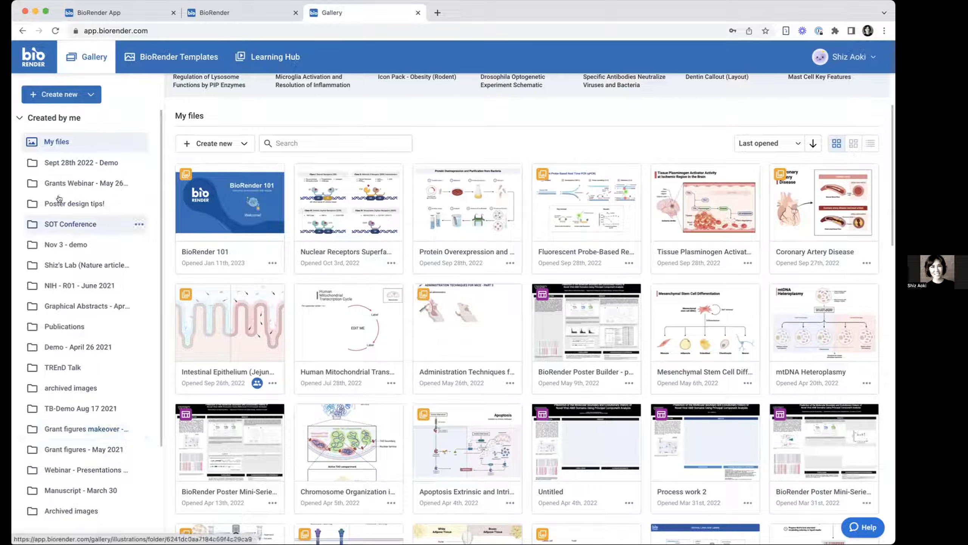
scroll(51, 432, "down", 3)
scroll(51, 432, "up", 3)
scroll(51, 432, "down", 3)
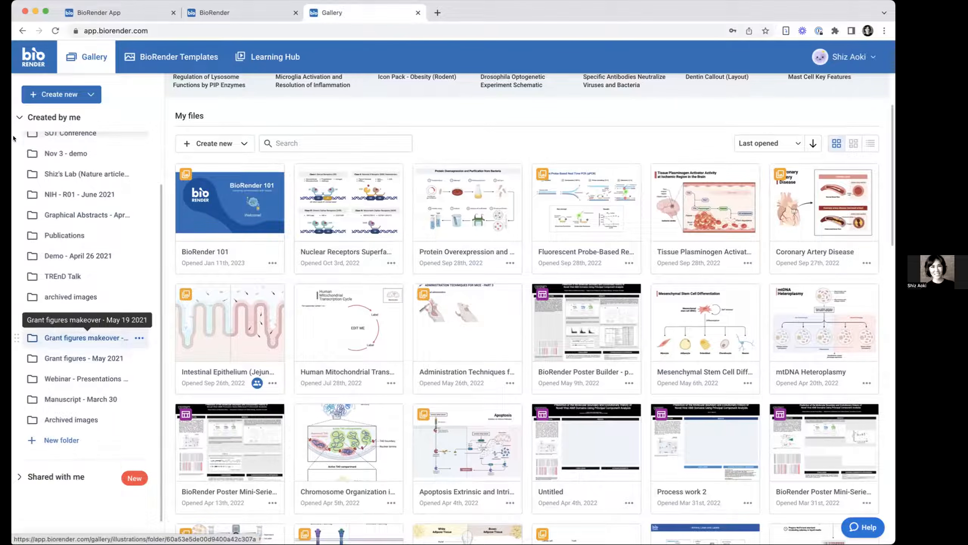
left_click(18, 116)
left_click(17, 117)
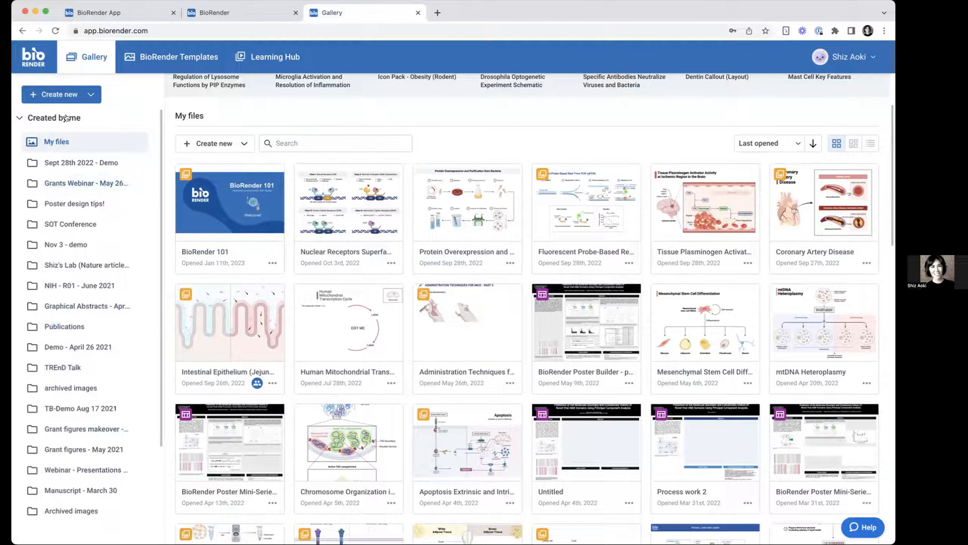
Step: Collapse the Created by me folder group and browse the illustrations in the BioRender Templates library
left_click(20, 117)
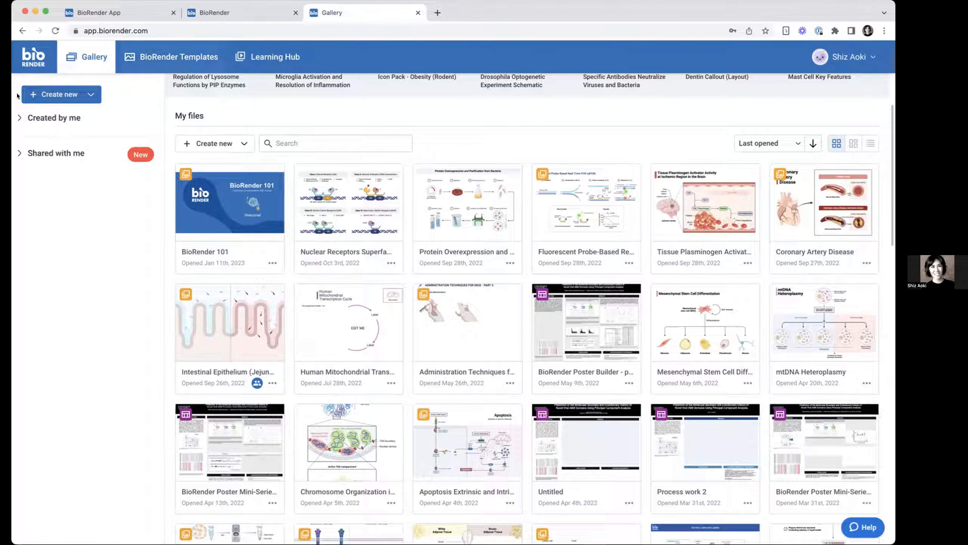
left_click(177, 58)
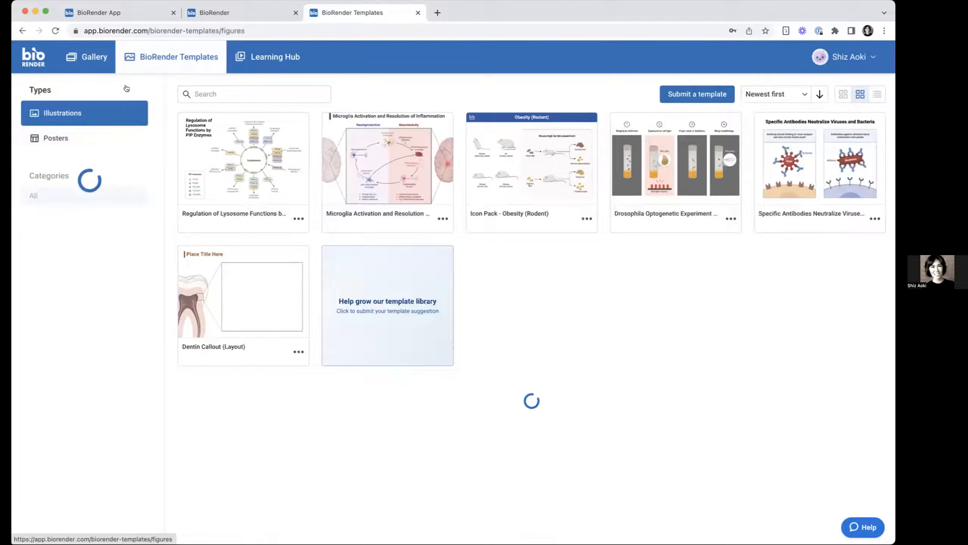
scroll(549, 155, "down", 1)
scroll(550, 154, "down", 7)
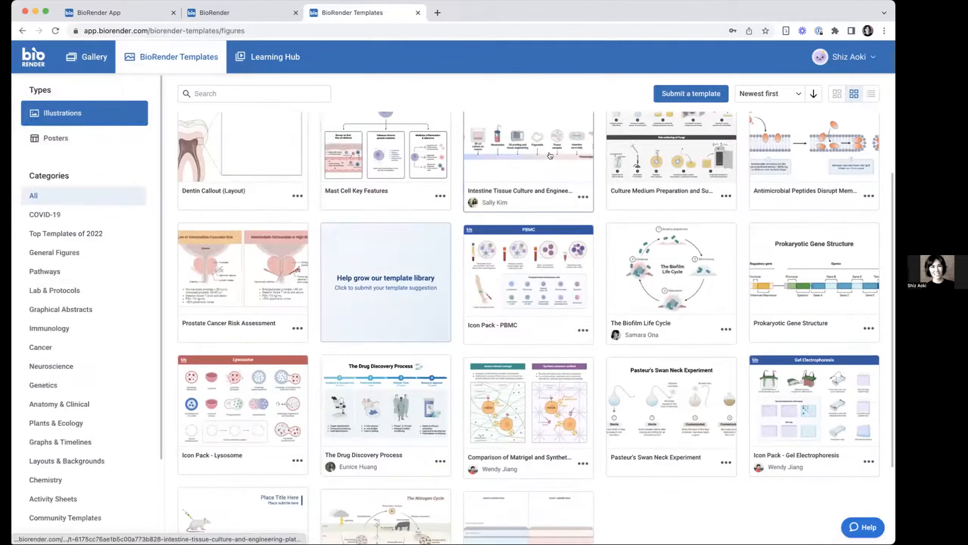
scroll(549, 155, "down", 6)
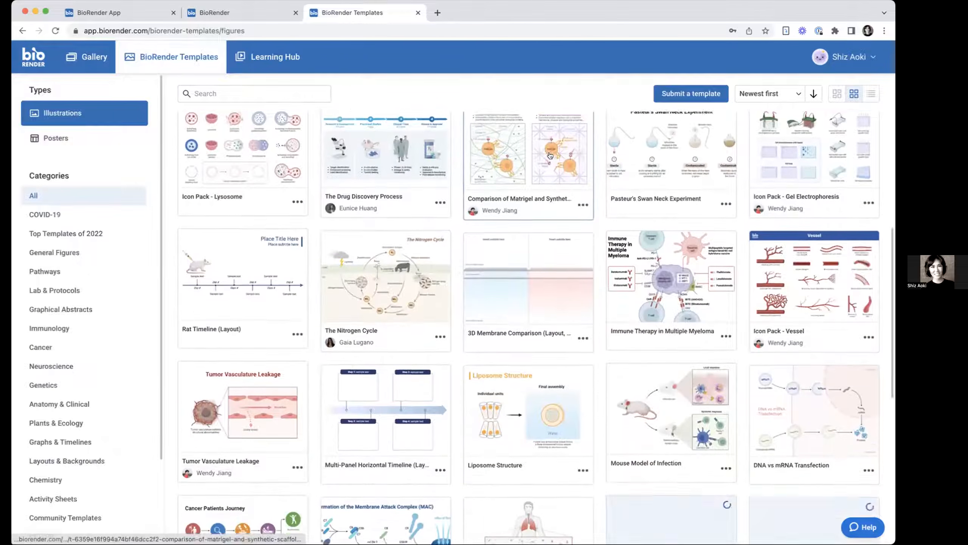
scroll(549, 154, "down", 6)
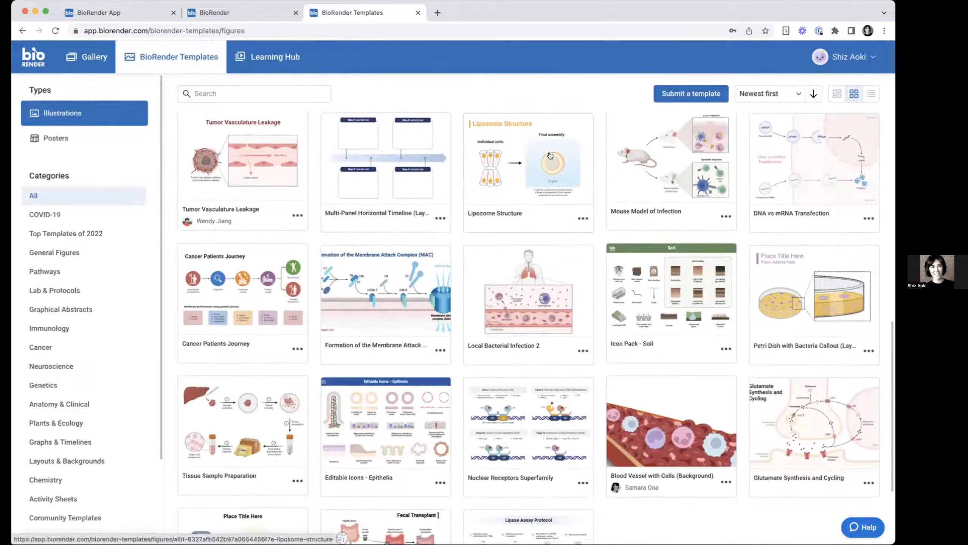
scroll(549, 154, "down", 6)
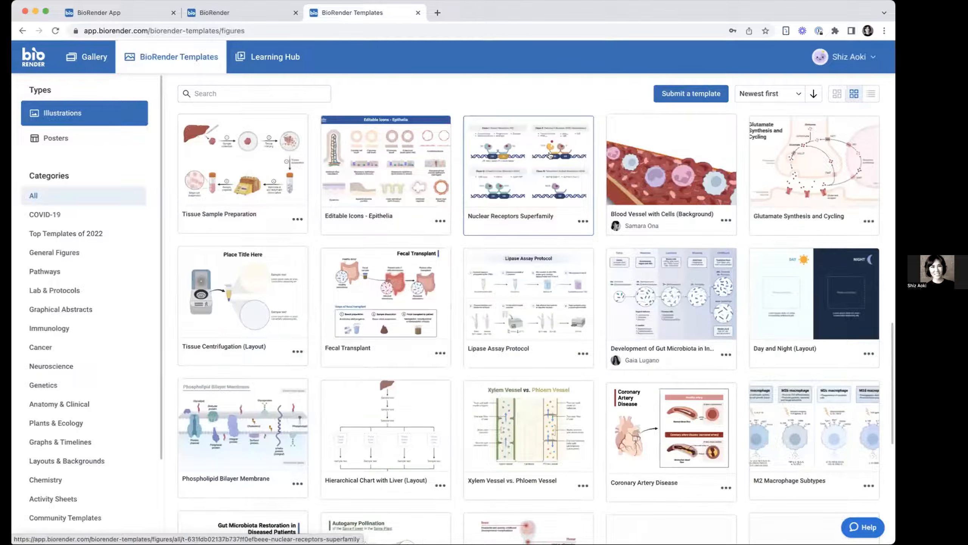
scroll(643, 383, "down", 2)
Step: Preview the 4-Step Sequence Panels (Layout 4x1) and Coronary Artery Disease templates, closing each preview after viewing it
left_click(648, 387)
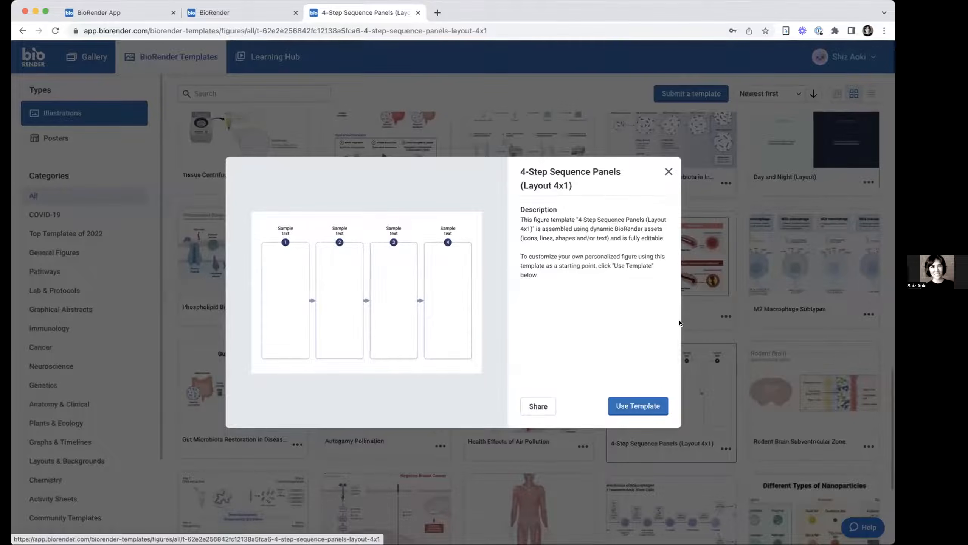
left_click(746, 324)
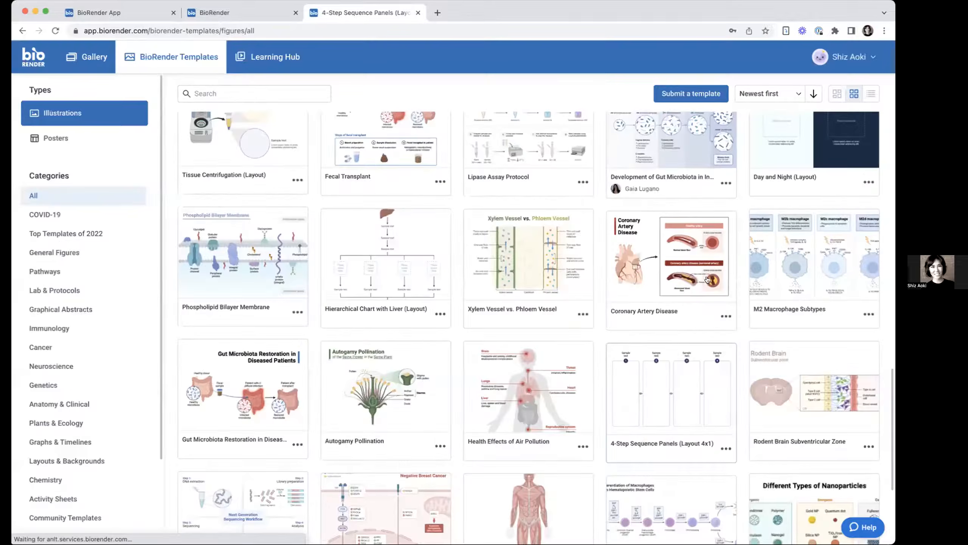
left_click(695, 262)
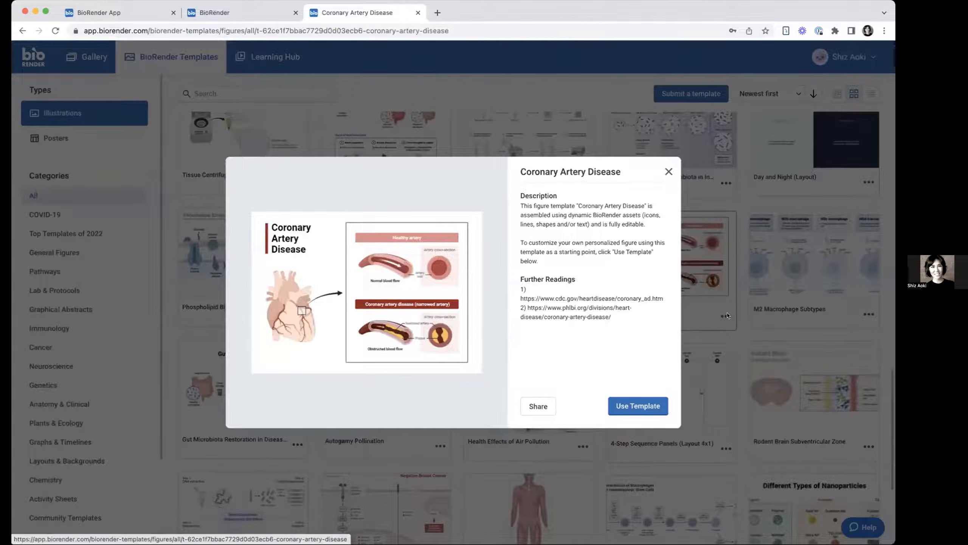
key("Escape")
Step: Search the illustration templates for "pcr" and look through the matching templates
scroll(353, 231, "up", 20)
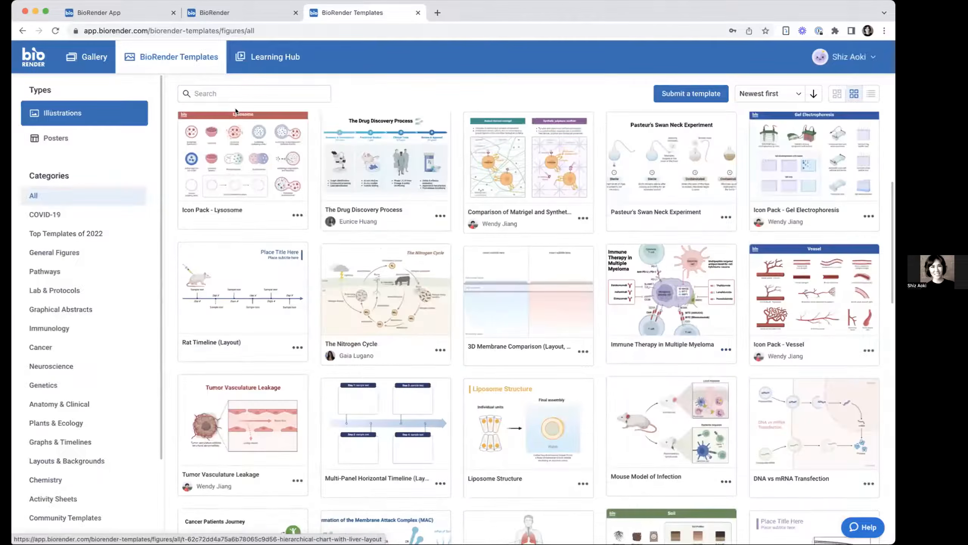
left_click(214, 90)
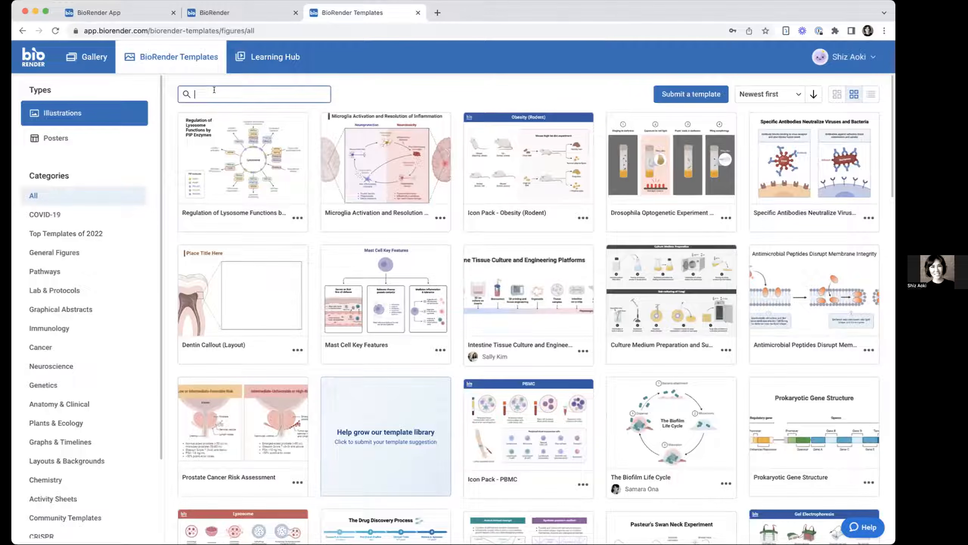
type("pcr")
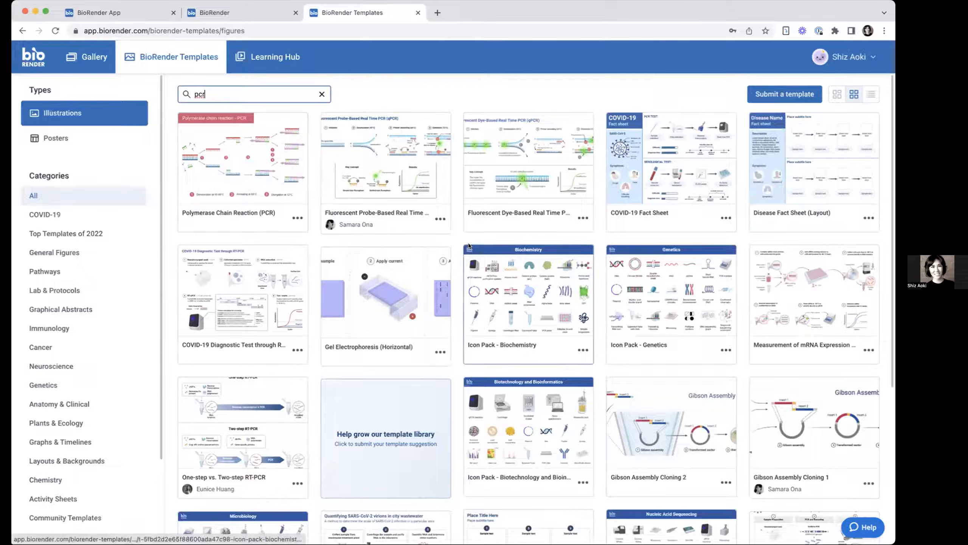
scroll(469, 246, "down", 1)
scroll(469, 244, "down", 7)
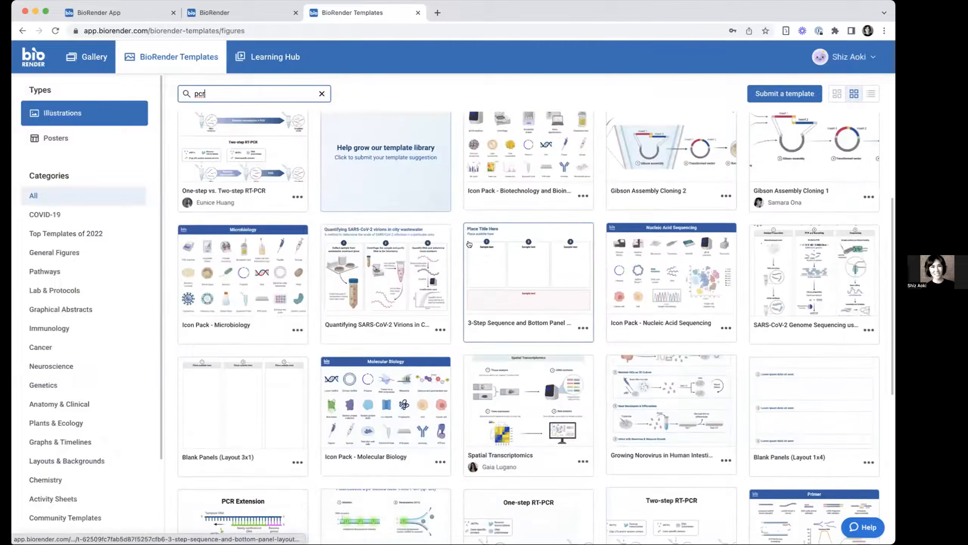
scroll(470, 244, "down", 4)
scroll(469, 244, "down", 4)
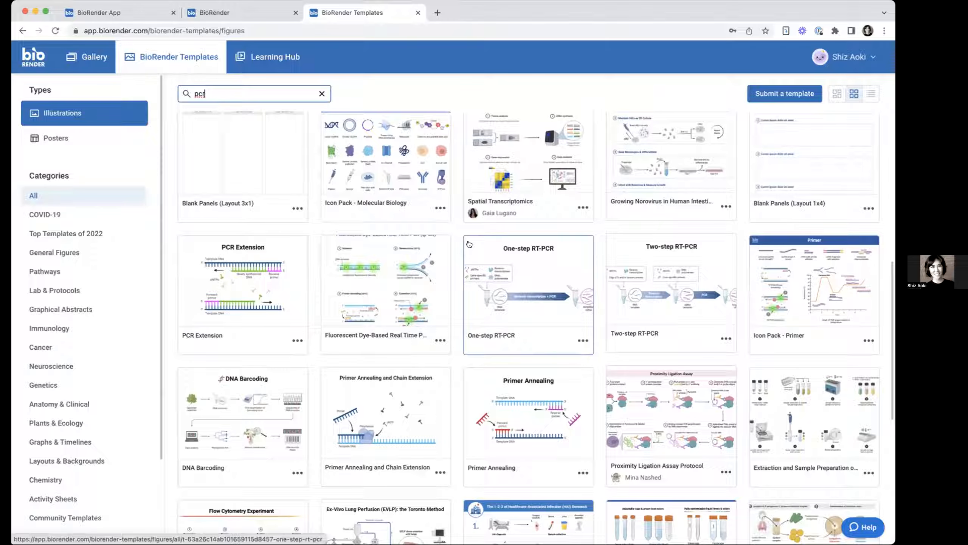
scroll(470, 244, "up", 14)
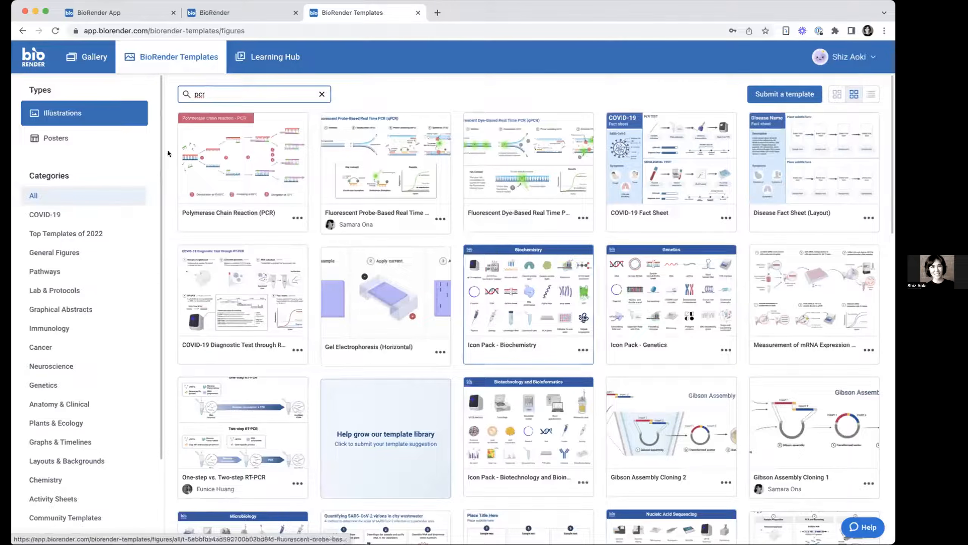
Step: Clear the template search and look through the full list of template categories
double_click(199, 94)
key("BackSpace")
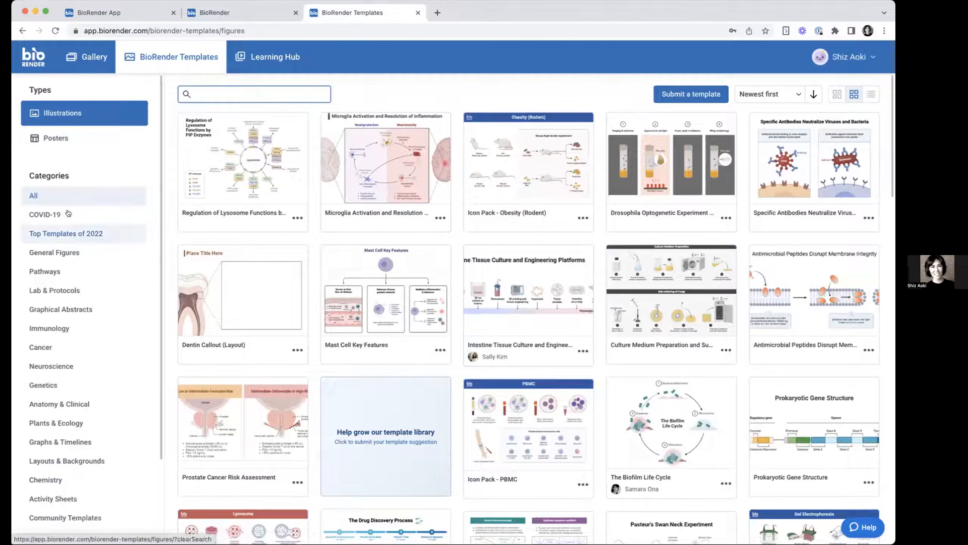
scroll(44, 232, "down", 3)
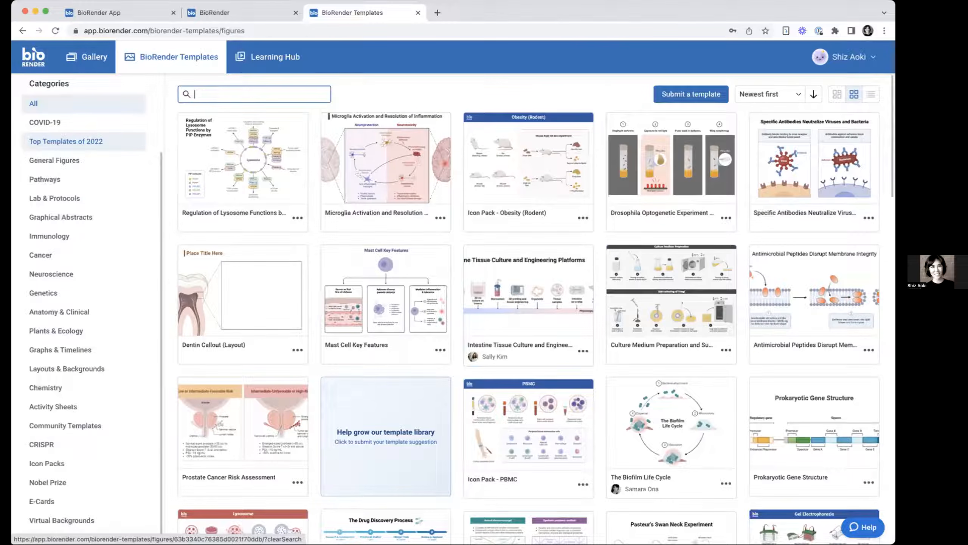
scroll(43, 292, "up", 3)
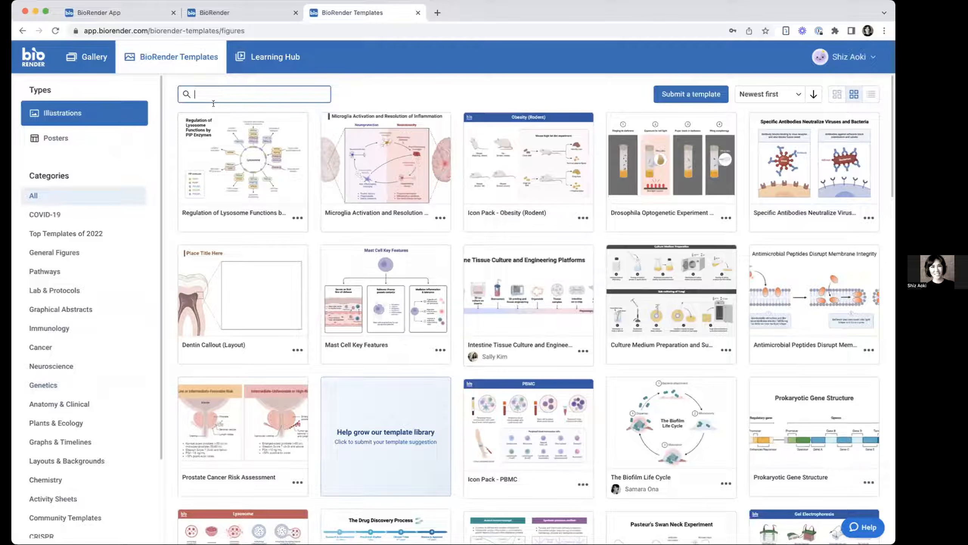
Step: Switch the template type to Posters and browse the university, popular and billboard poster templates
left_click(37, 144)
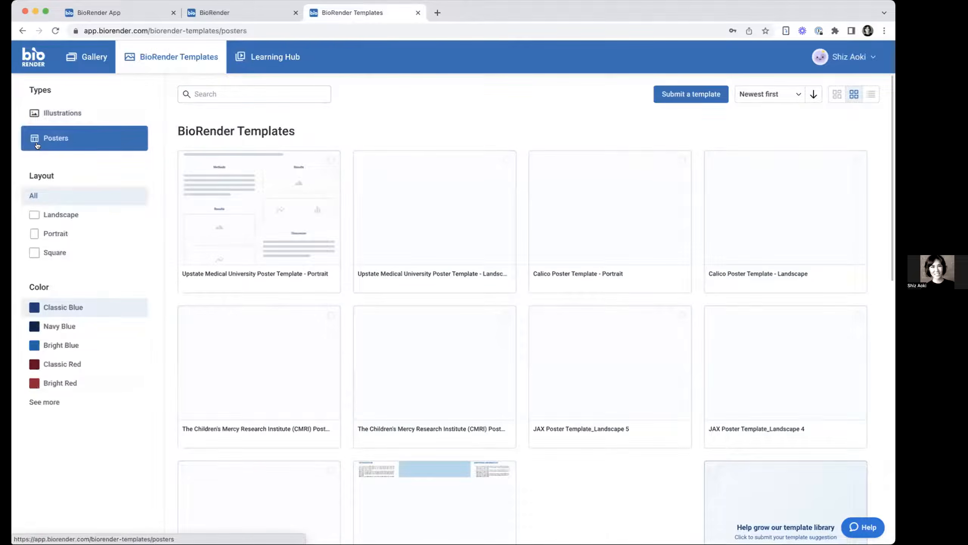
scroll(372, 212, "down", 1)
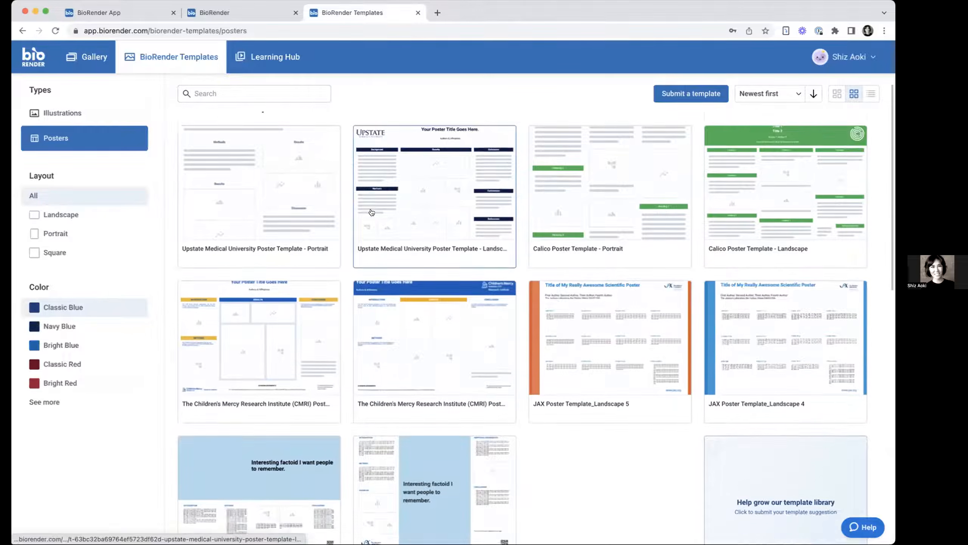
scroll(371, 212, "down", 10)
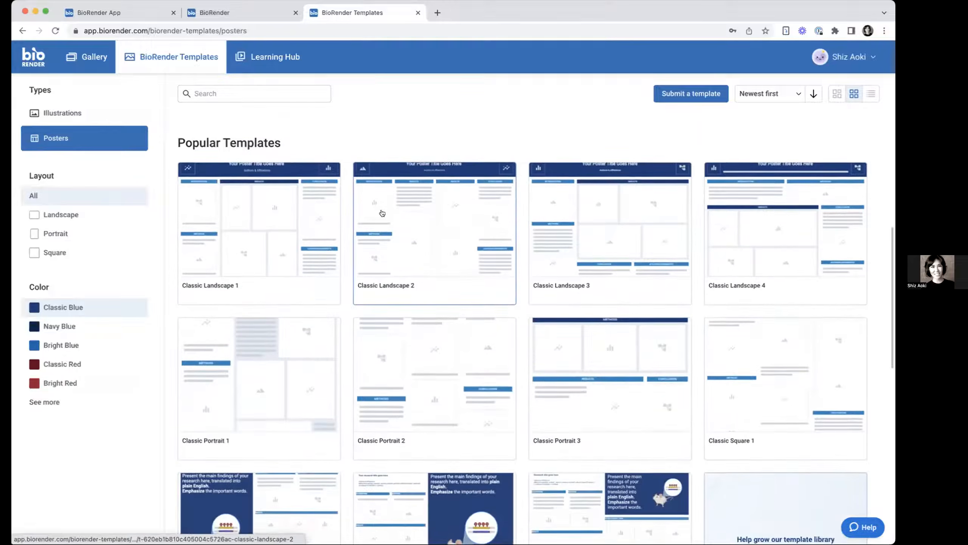
scroll(382, 213, "down", 5)
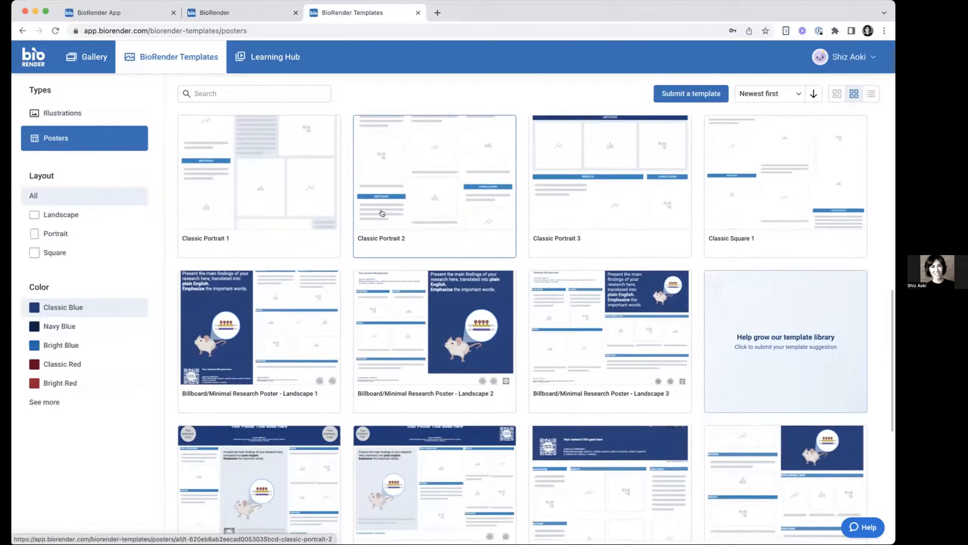
scroll(382, 212, "down", 5)
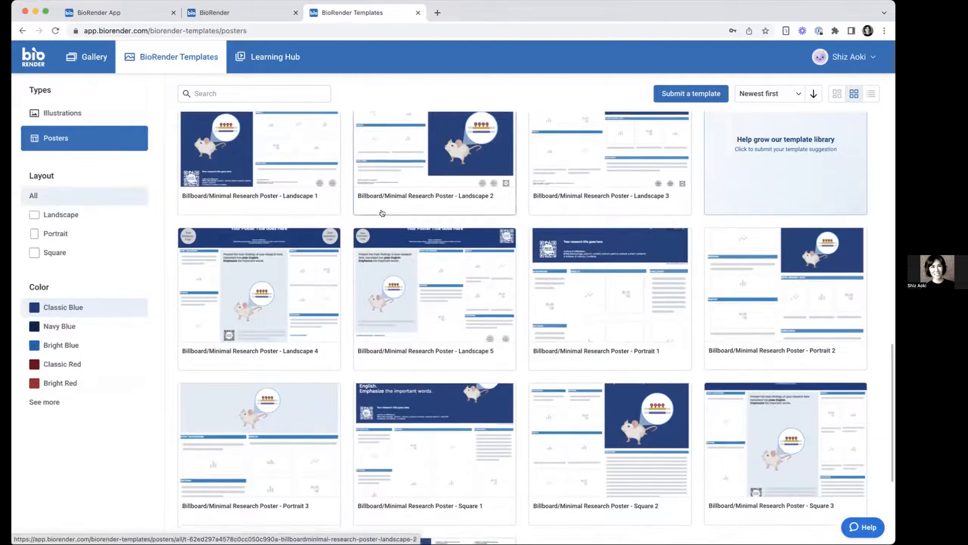
scroll(382, 213, "down", 7)
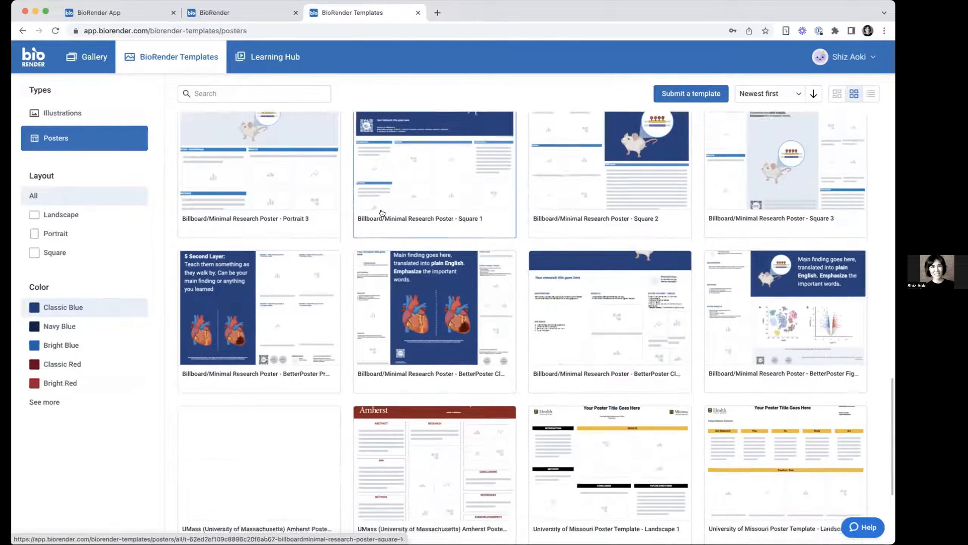
scroll(383, 213, "down", 3)
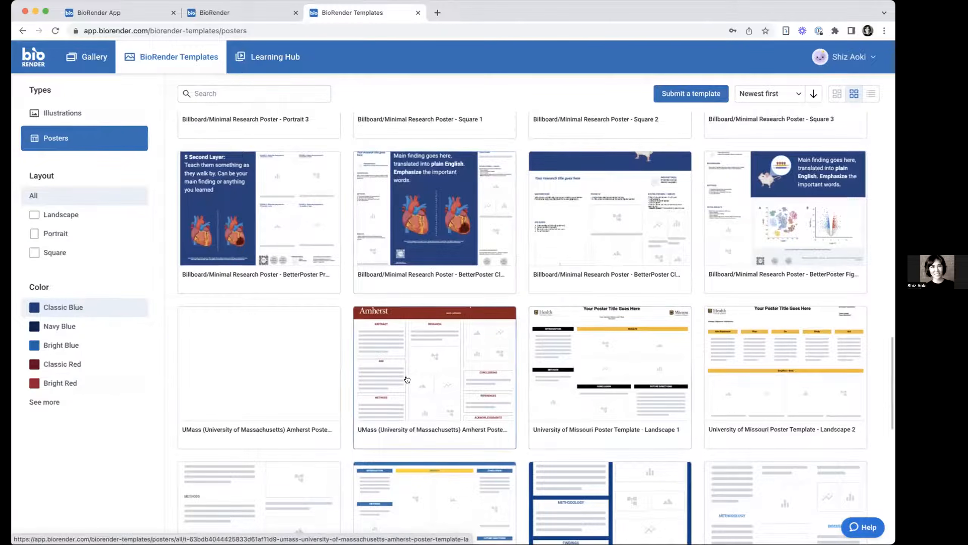
scroll(404, 359, "up", 10)
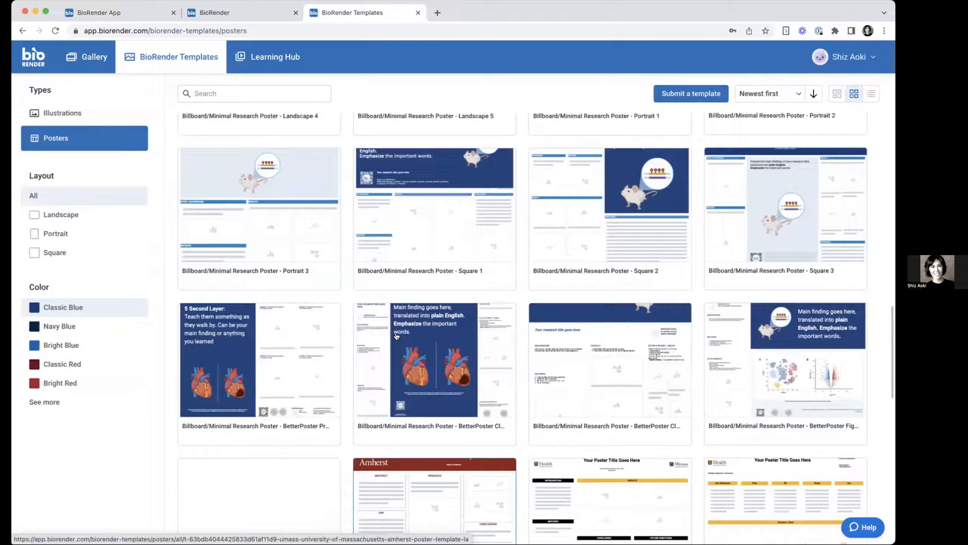
Step: Return to the gallery and create a new blank illustration
left_click(86, 57)
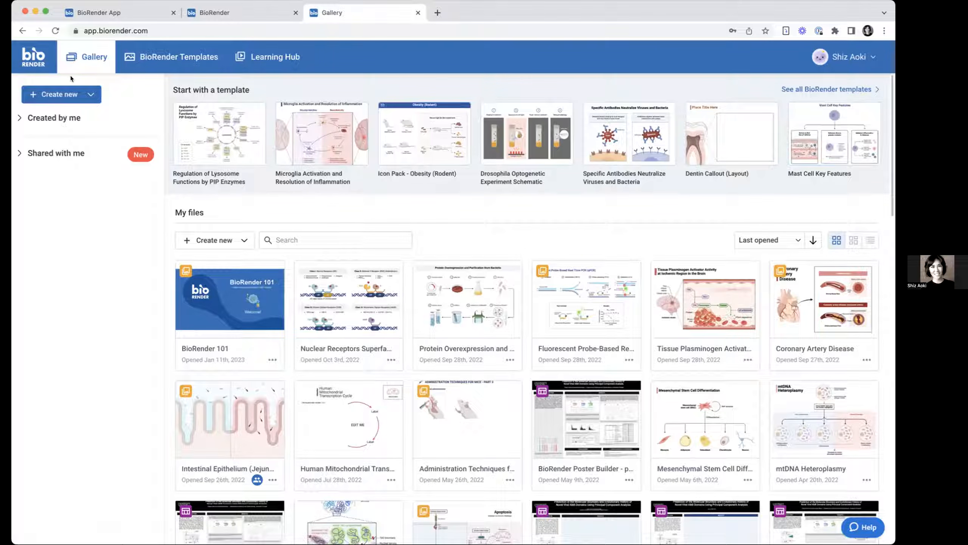
left_click(92, 97)
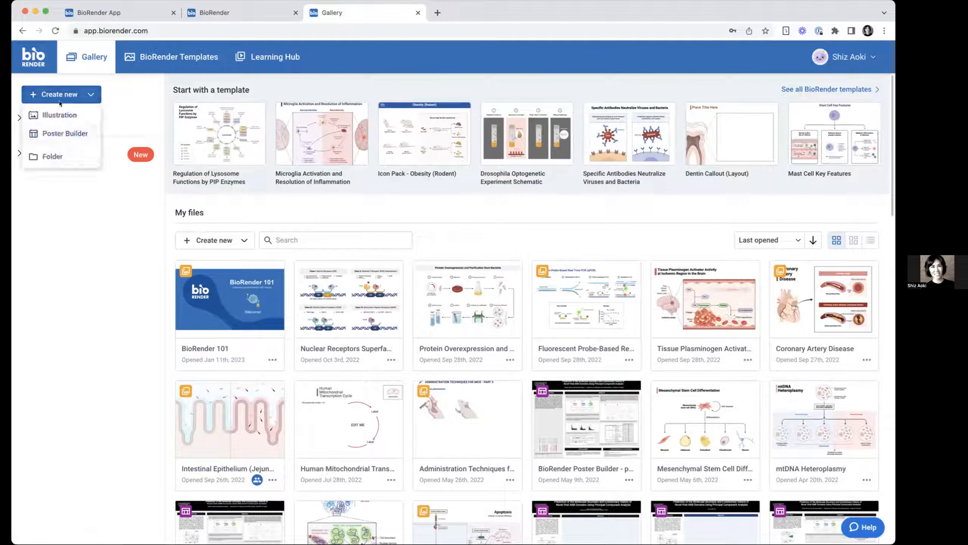
left_click(48, 115)
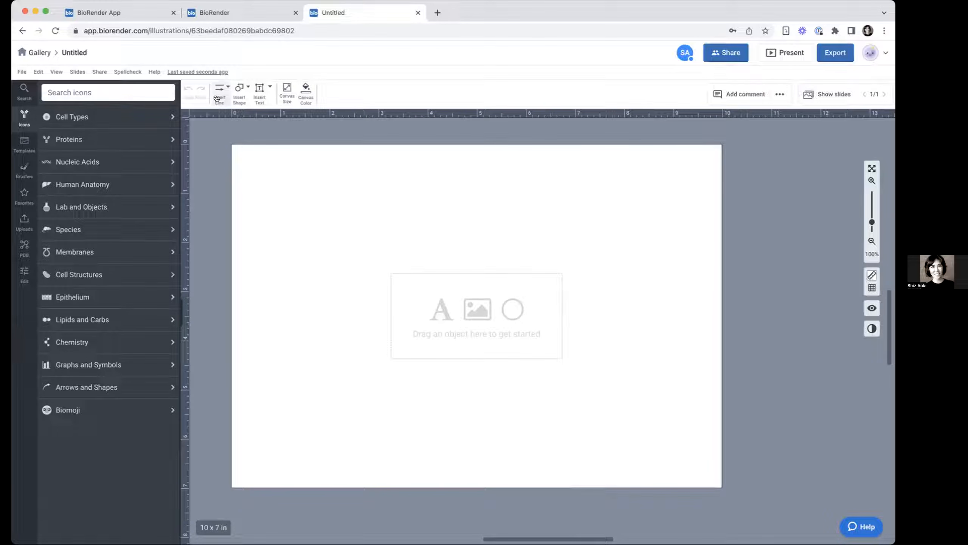
Step: Place the Cancer cell icon from Cell Types > Generic Cells in the upper-left area of the canvas
left_click(72, 117)
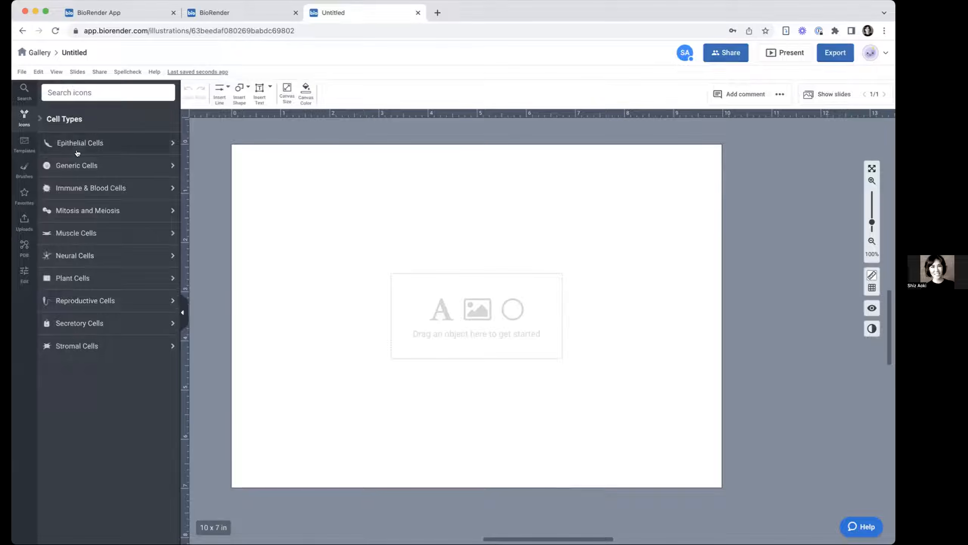
left_click(71, 166)
mouse_move(48, 162)
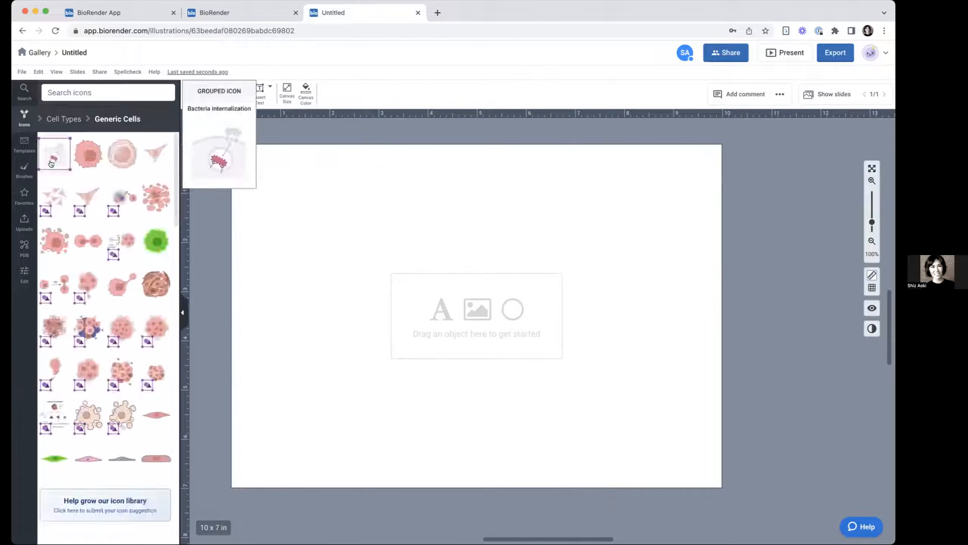
mouse_move(86, 163)
left_click_drag(87, 160, 442, 303)
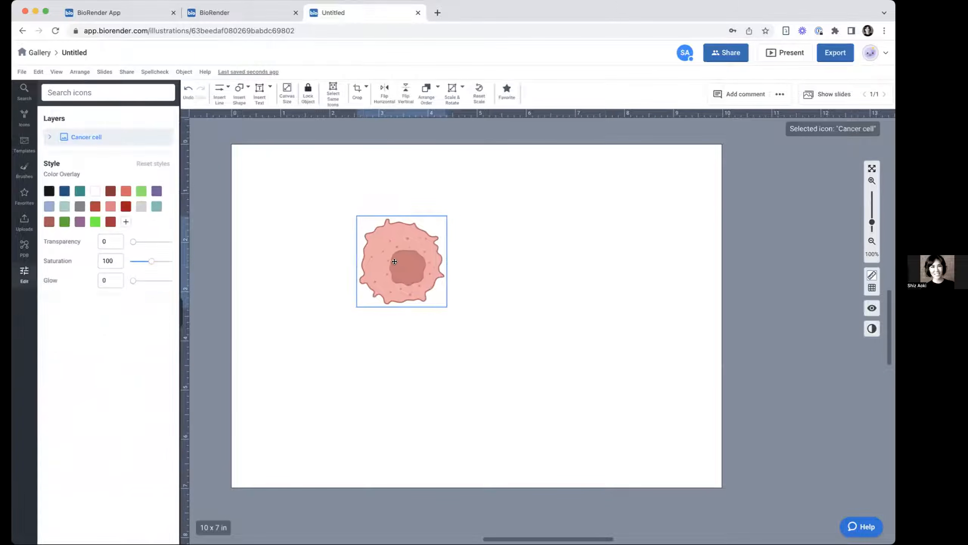
left_click_drag(403, 263, 342, 260)
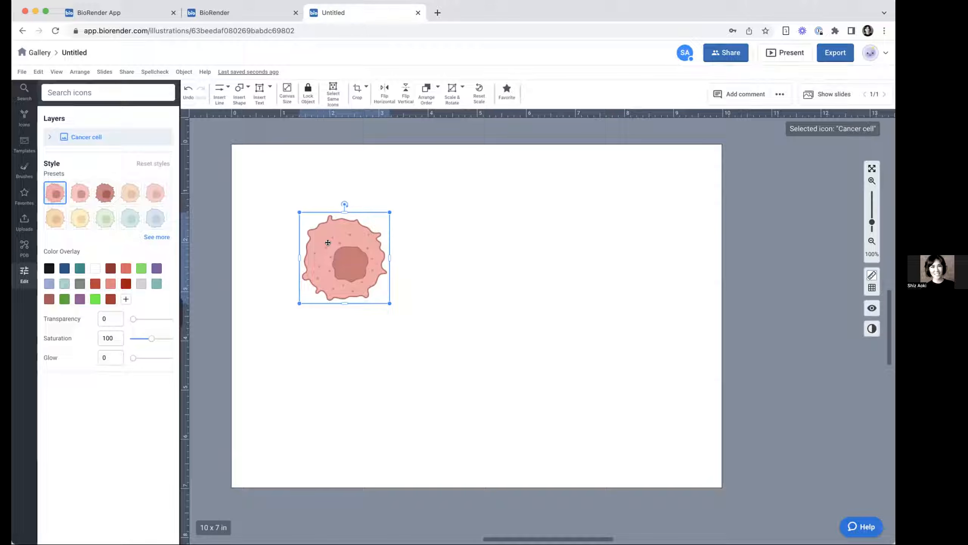
Step: Show the illustration's slides and move the cancer cell slightly up and to the left on the canvas
left_click(821, 93)
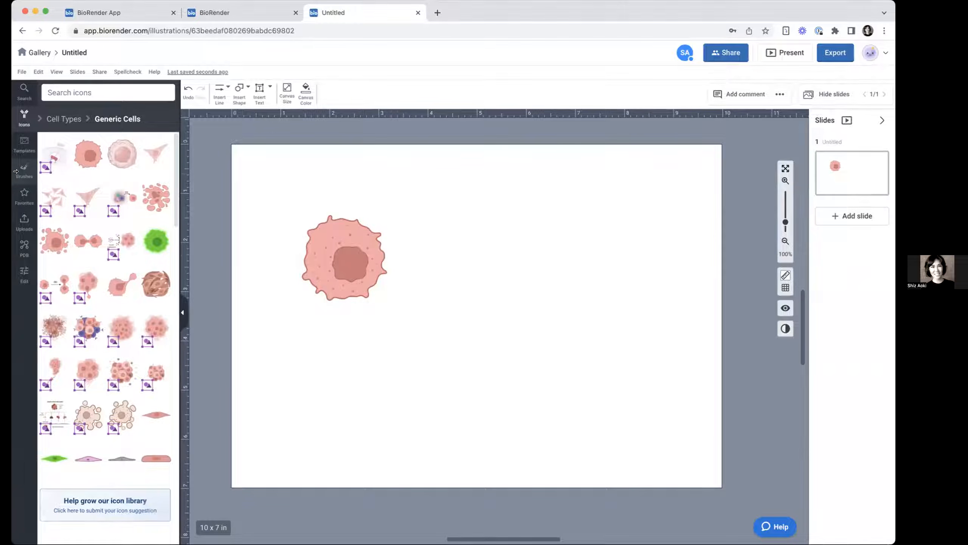
left_click(344, 258)
left_click_drag(345, 258, 338, 250)
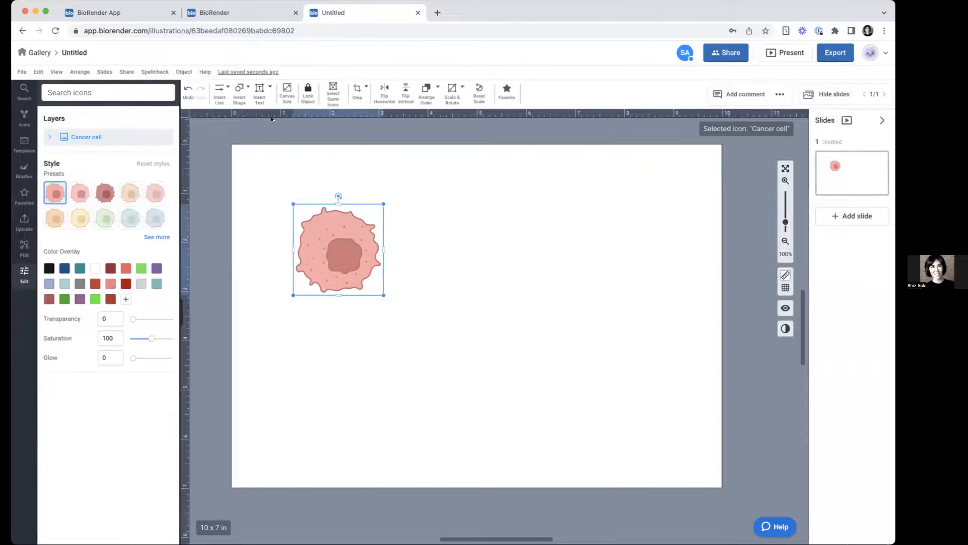
Step: Select the cancer cell on the canvas and nudge its position slightly within the upper-left area
left_click(819, 99)
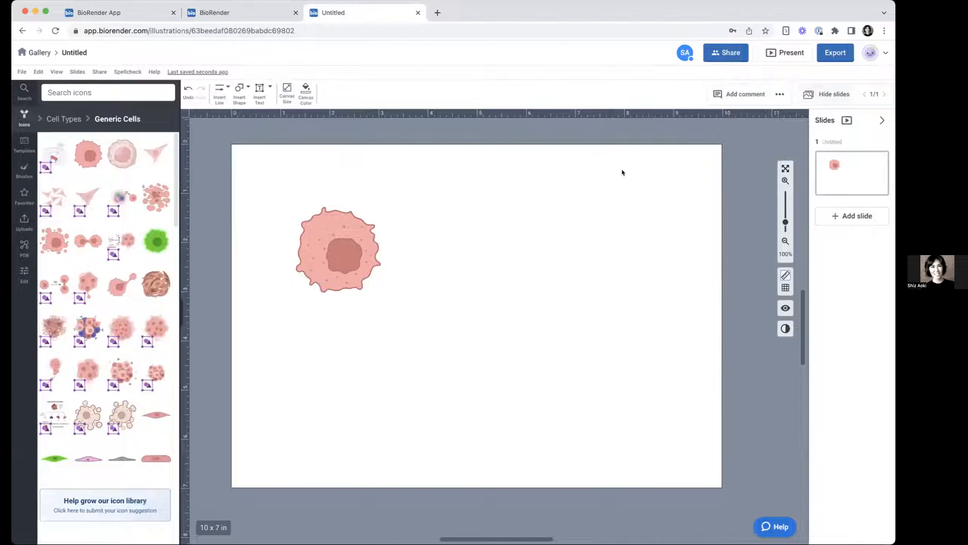
left_click(321, 246)
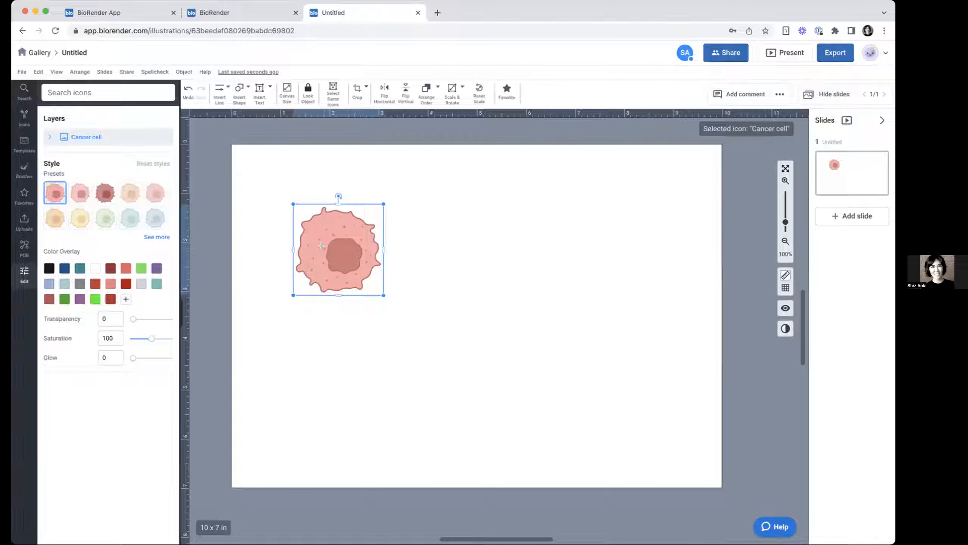
left_click_drag(303, 241, 328, 245)
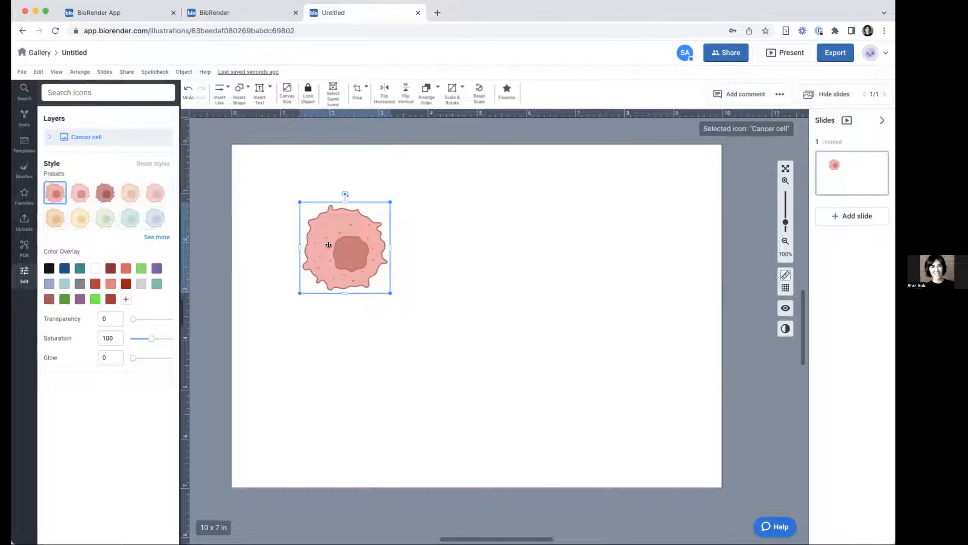
mouse_move(329, 244)
left_mouse_down()
mouse_move(319, 233)
mouse_move(341, 232)
left_mouse_up()
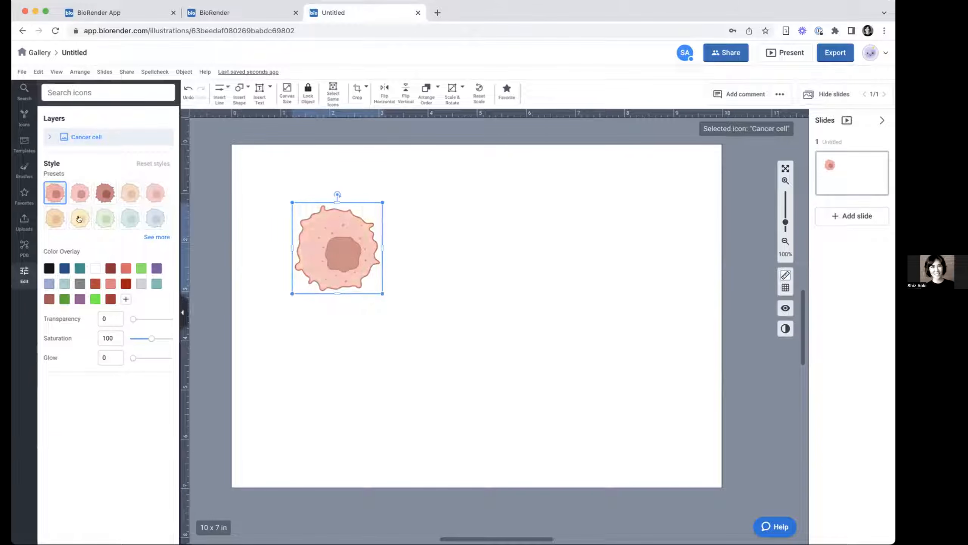
Step: Preview the full set of style presets and apply a custom cyan (#1AC8C0) color overlay to the cancer cell
left_click(157, 236)
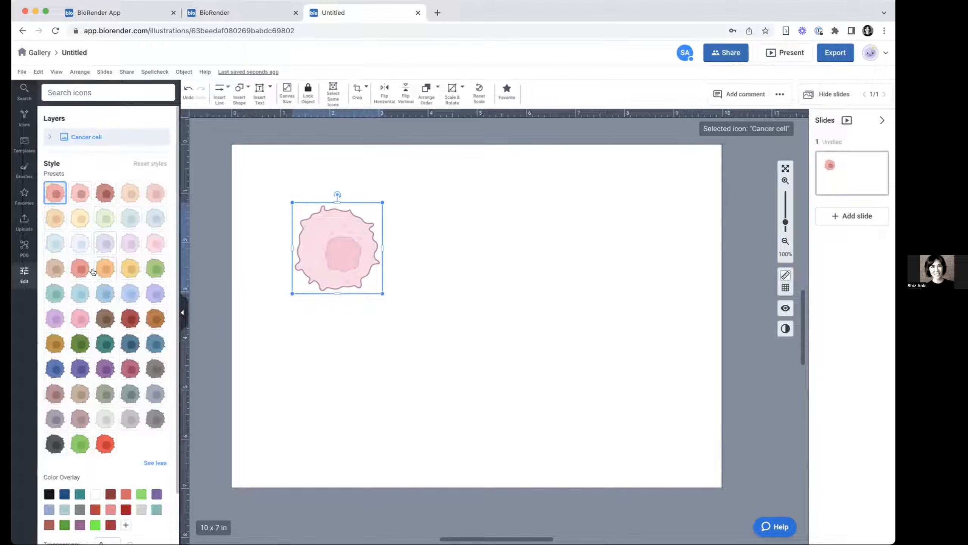
left_click(156, 462)
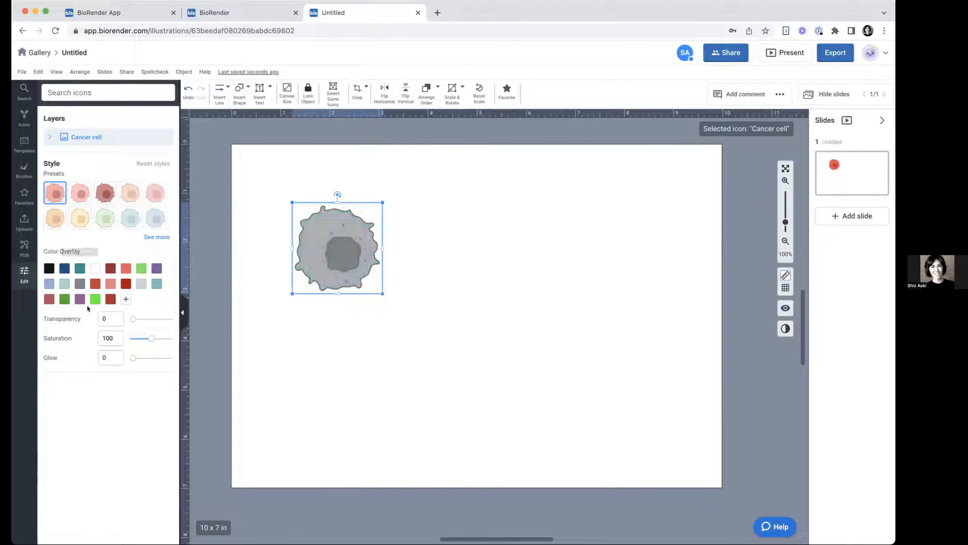
left_click(125, 300)
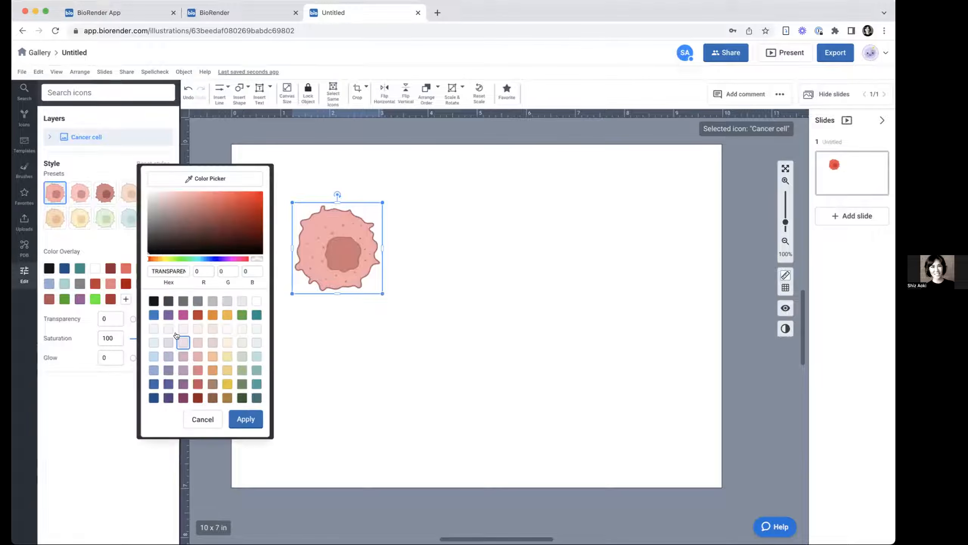
left_click(257, 315)
mouse_move(247, 228)
left_mouse_down()
mouse_move(262, 196)
mouse_move(214, 208)
mouse_move(253, 187)
mouse_move(254, 205)
mouse_move(190, 217)
mouse_move(248, 205)
left_mouse_up()
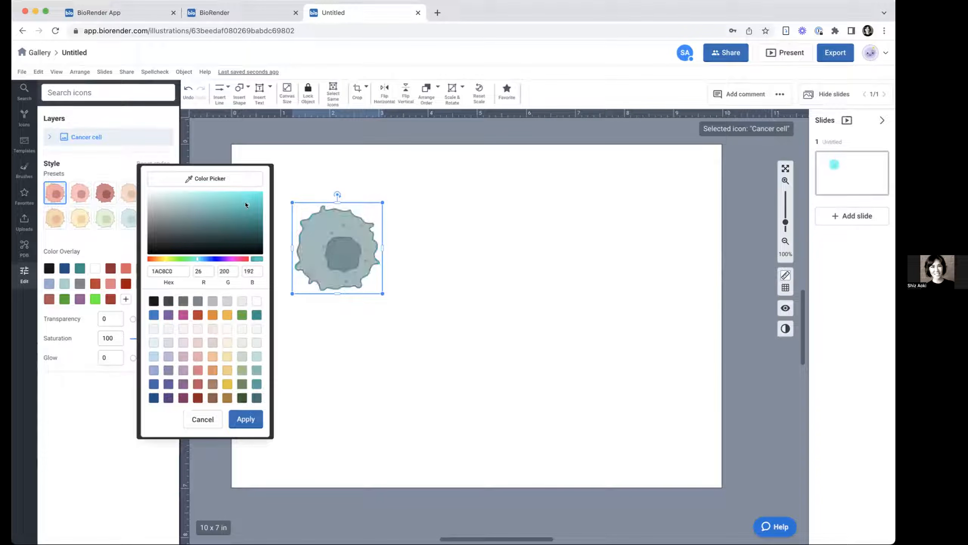
left_click(246, 419)
Step: Move the recolored cancer cell up and to the left, closer to the canvas corner
left_click(410, 365)
left_click_drag(347, 252, 323, 236)
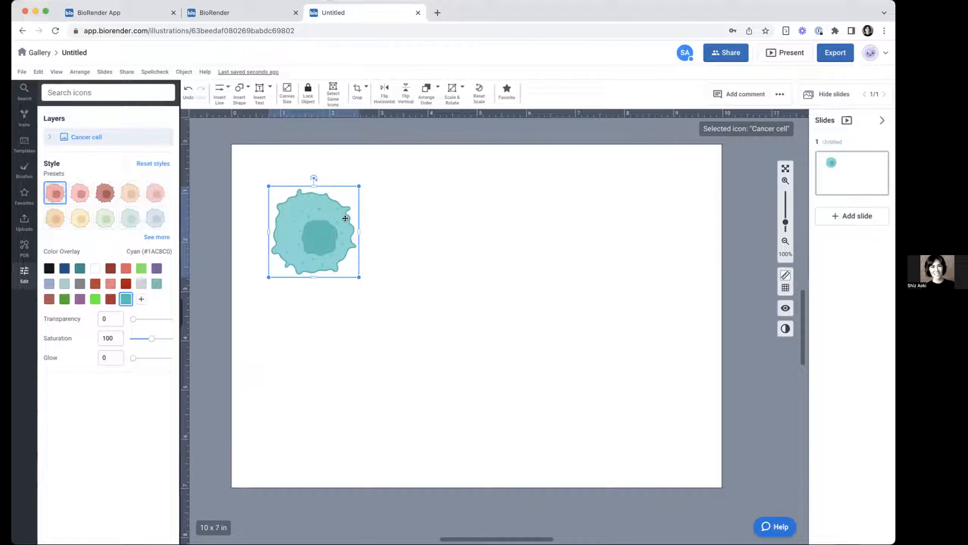
left_click(447, 266)
left_click(303, 210)
Step: Return to the gallery, open the BioRender 101 illustration and toggle its slide list off and back on
left_click(30, 52)
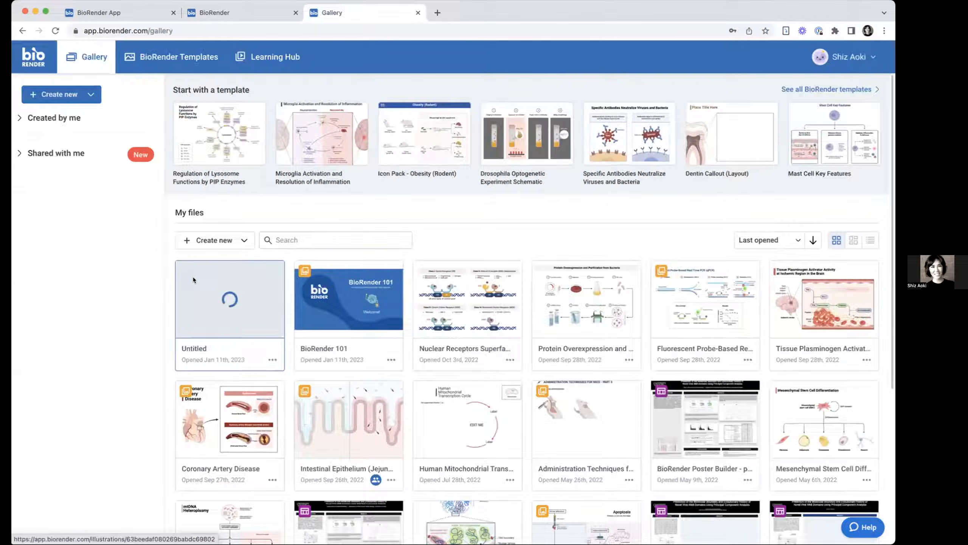
left_click(350, 311)
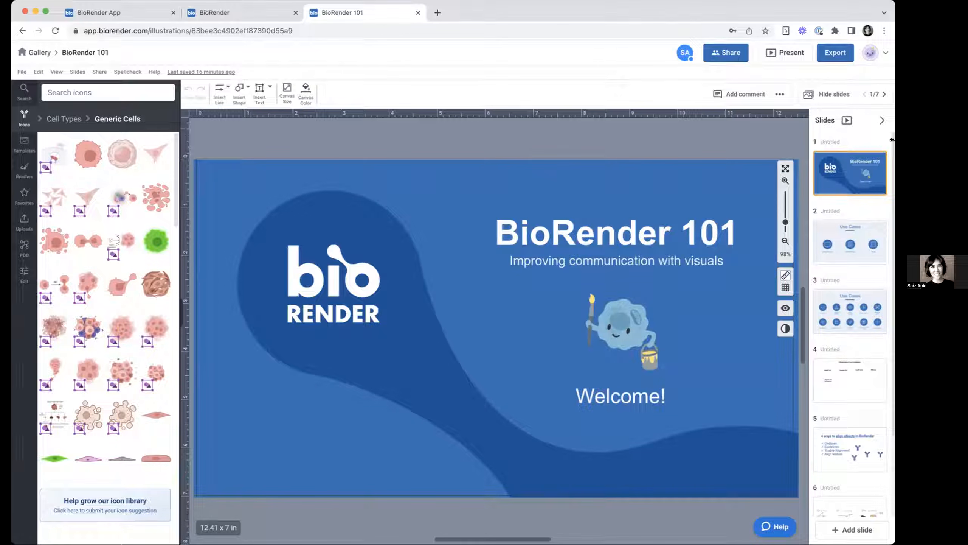
left_click(822, 91)
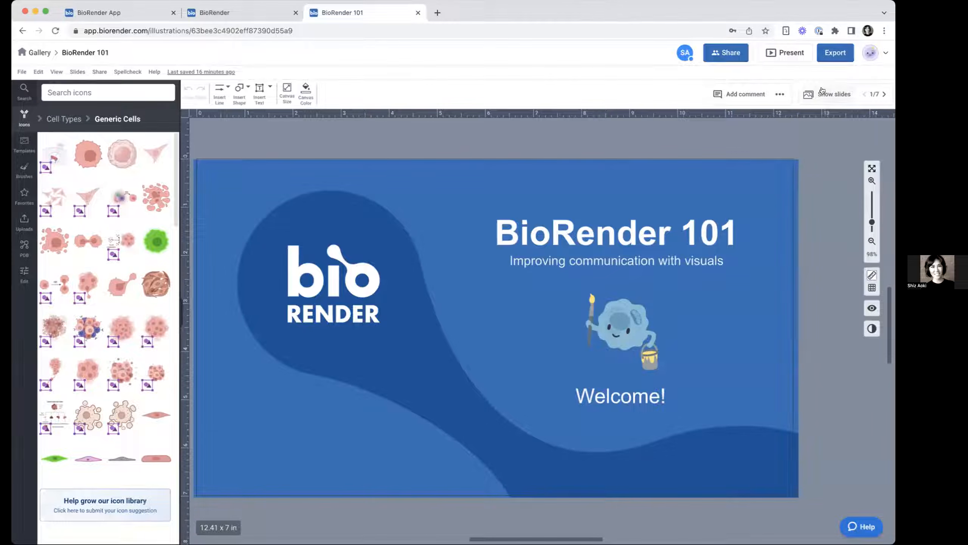
left_click(823, 92)
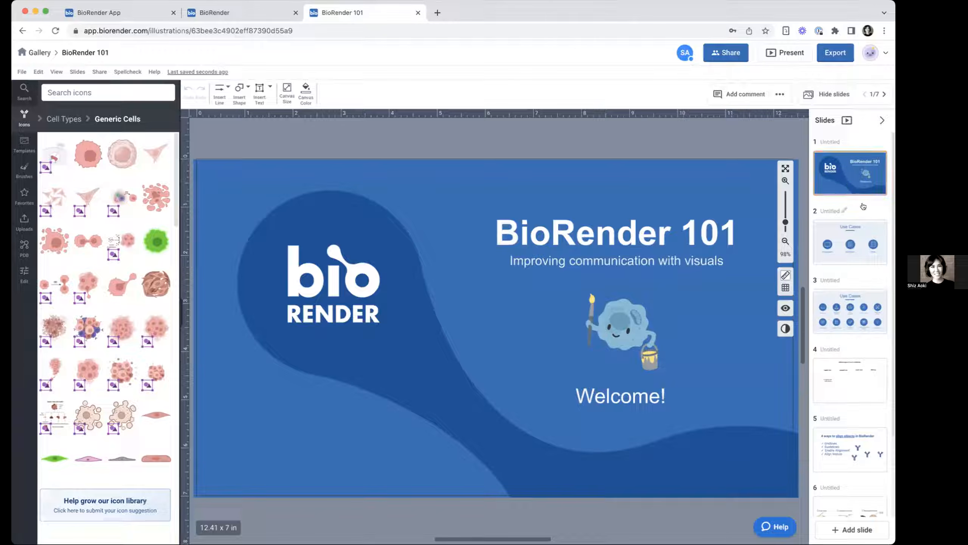
Step: View the Use Cases slide and show the top-level list of icon categories
left_click(861, 252)
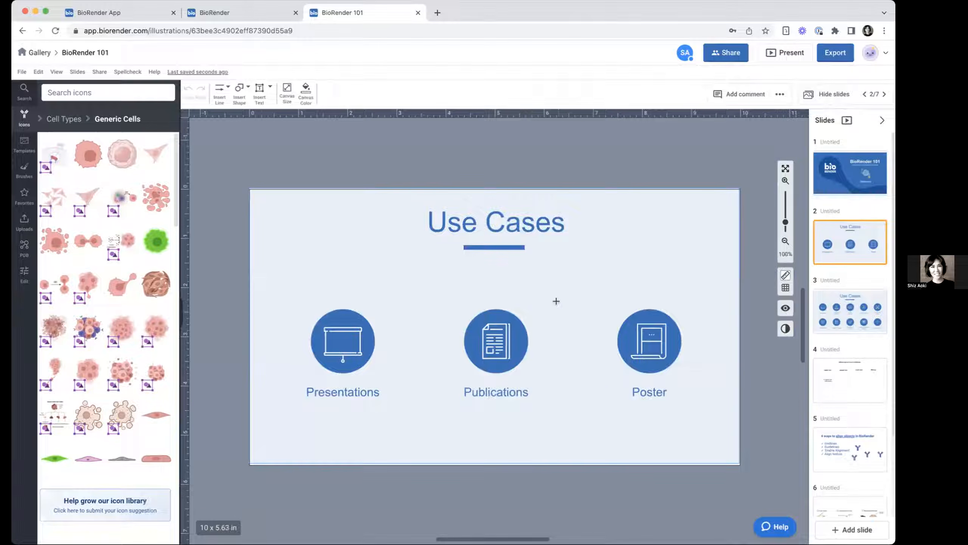
left_click(24, 119)
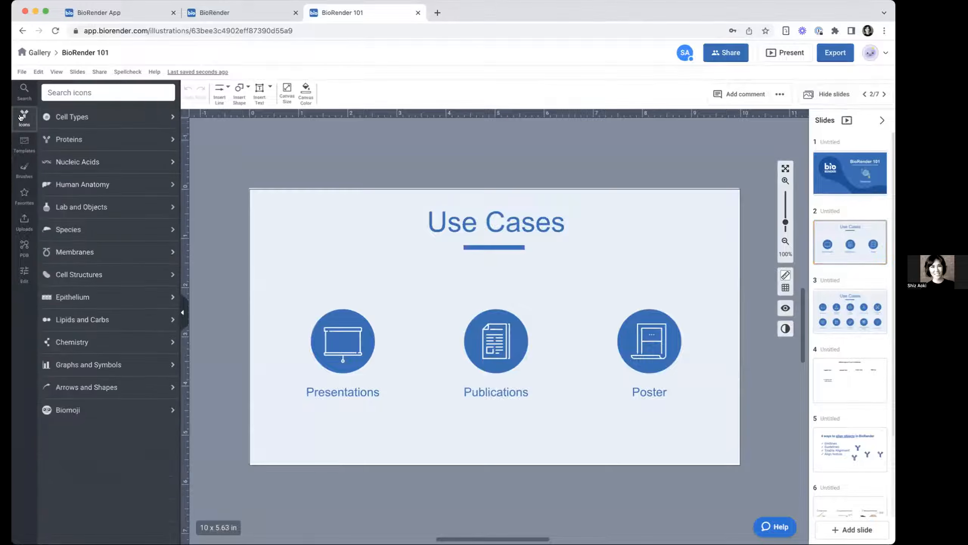
scroll(441, 425, "right", 2)
scroll(441, 425, "up", 3)
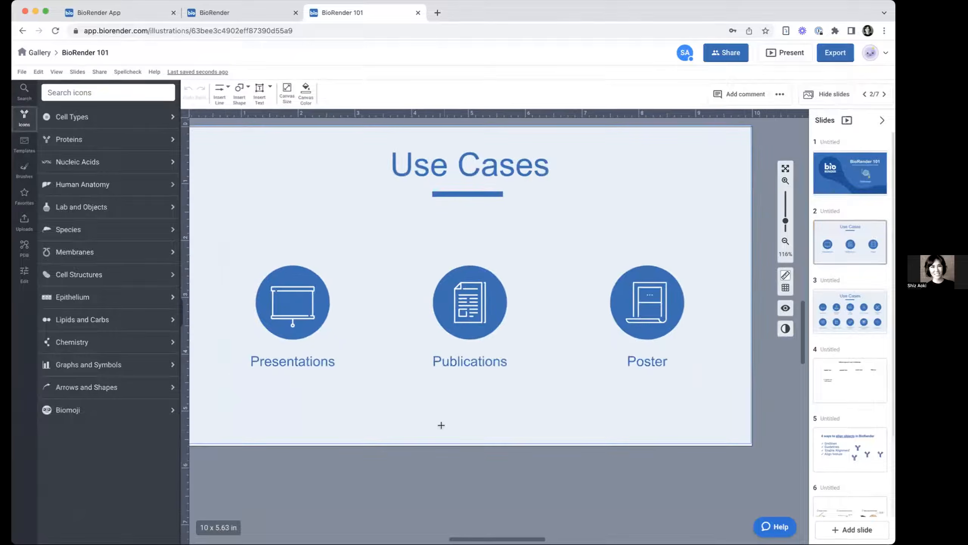
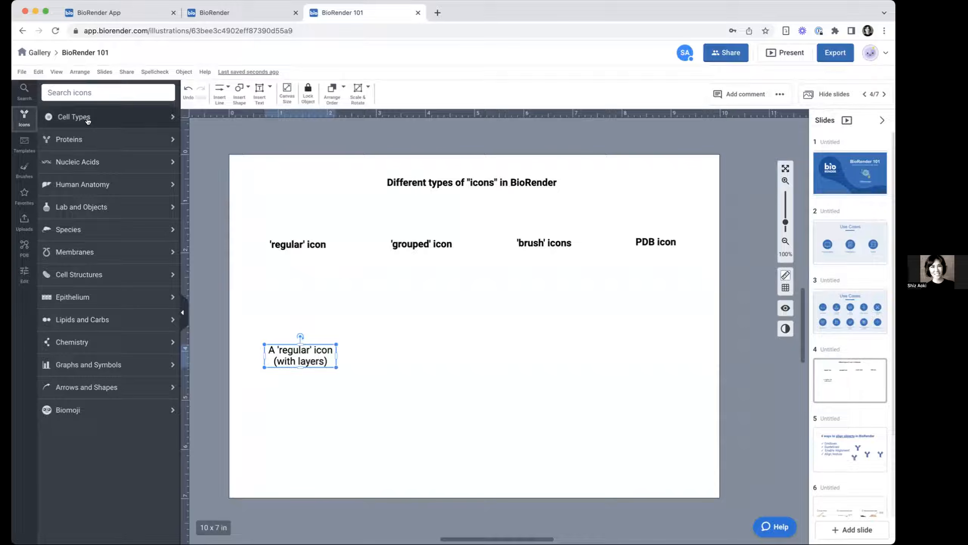
Step: Search the icon library for "antibody" and browse the matching regular and grouped icons
left_click(88, 120)
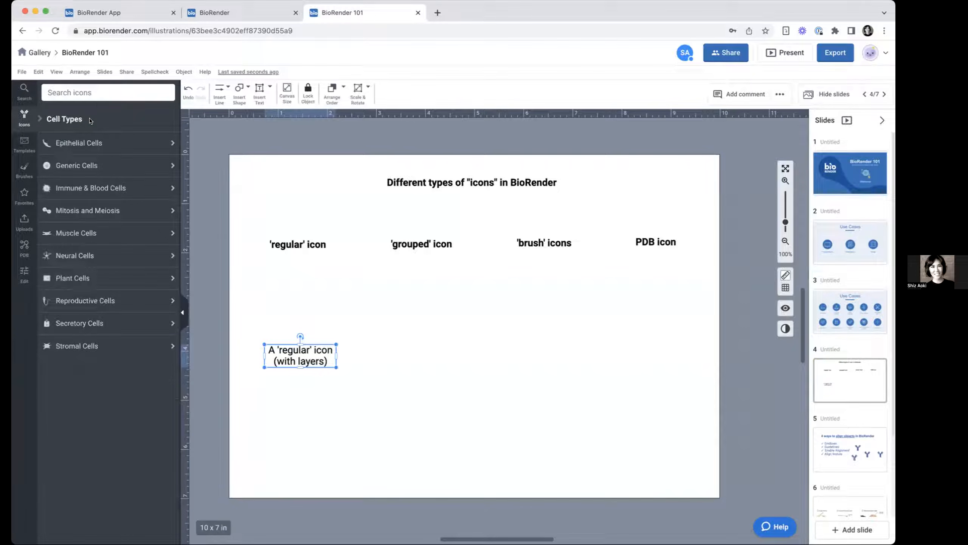
left_click(81, 91)
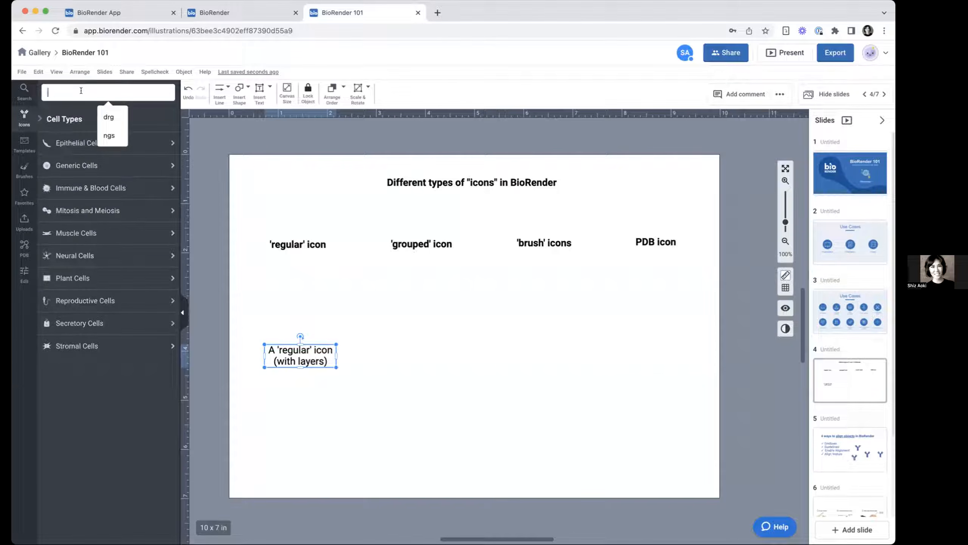
type("antibody")
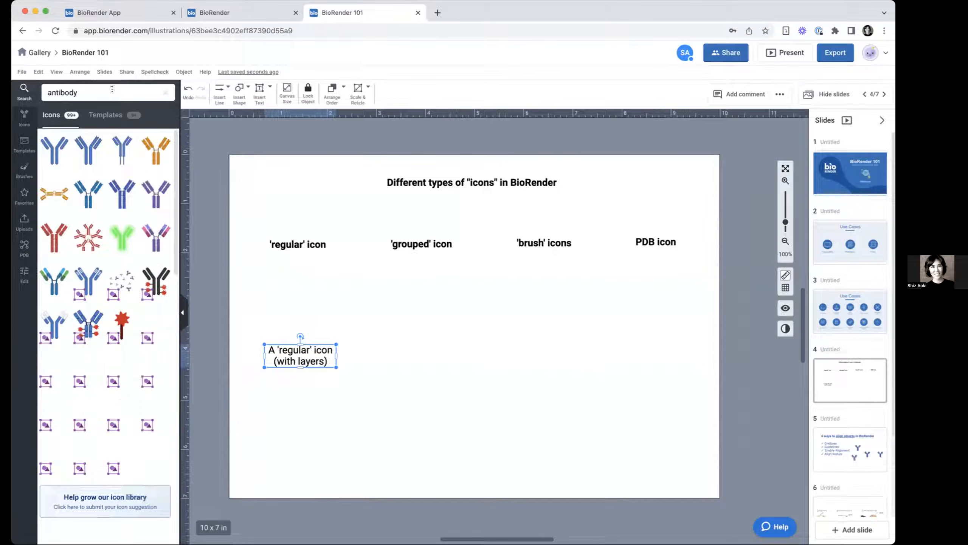
double_click(75, 92)
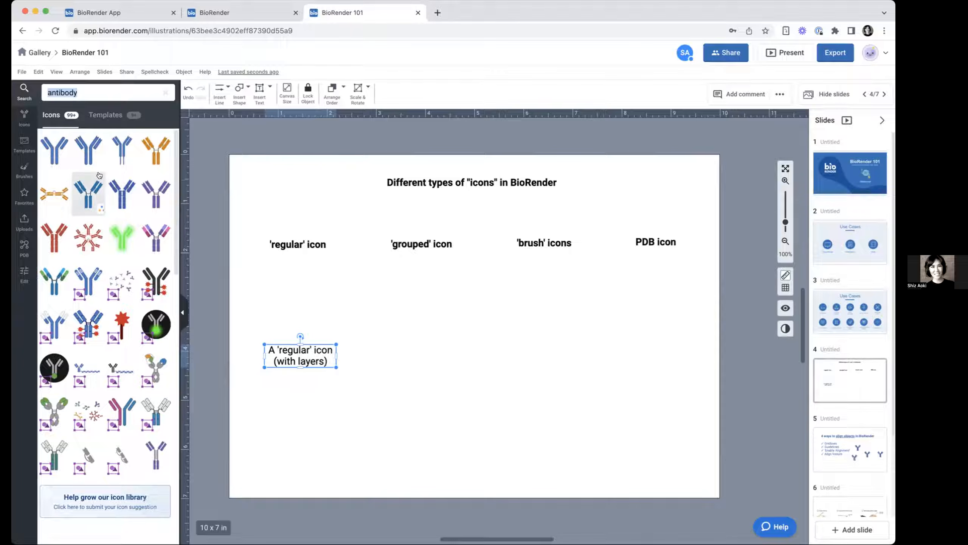
scroll(114, 213, "down", 3)
scroll(118, 189, "down", 8)
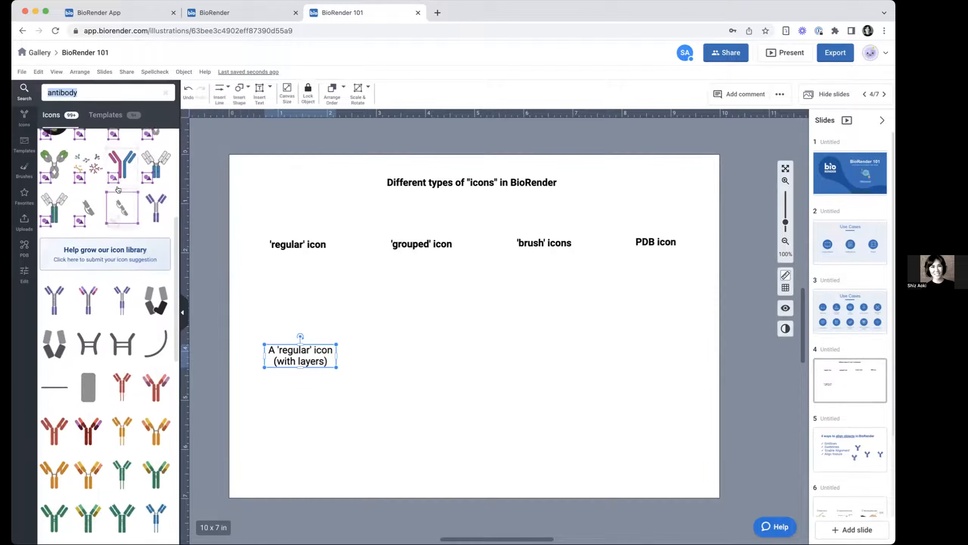
scroll(118, 188, "down", 10)
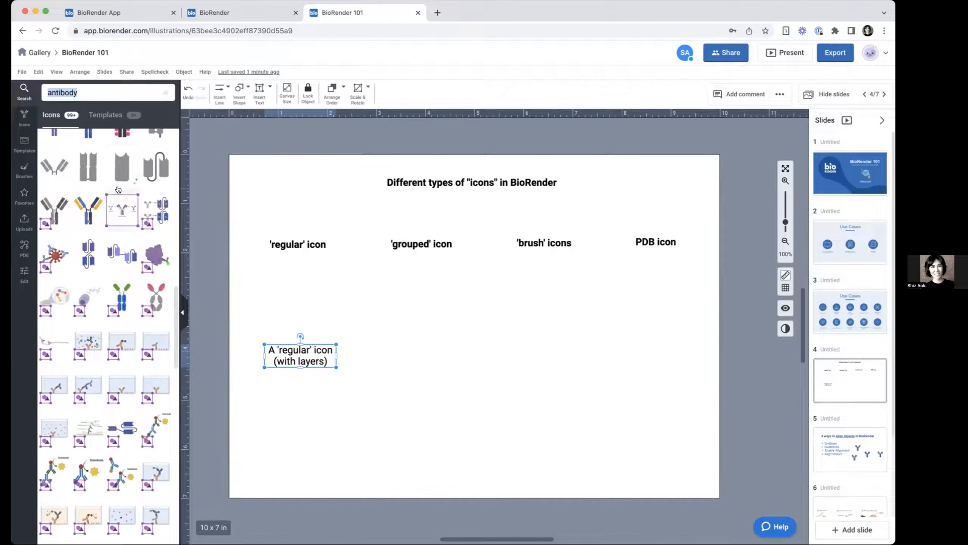
scroll(118, 189, "down", 2)
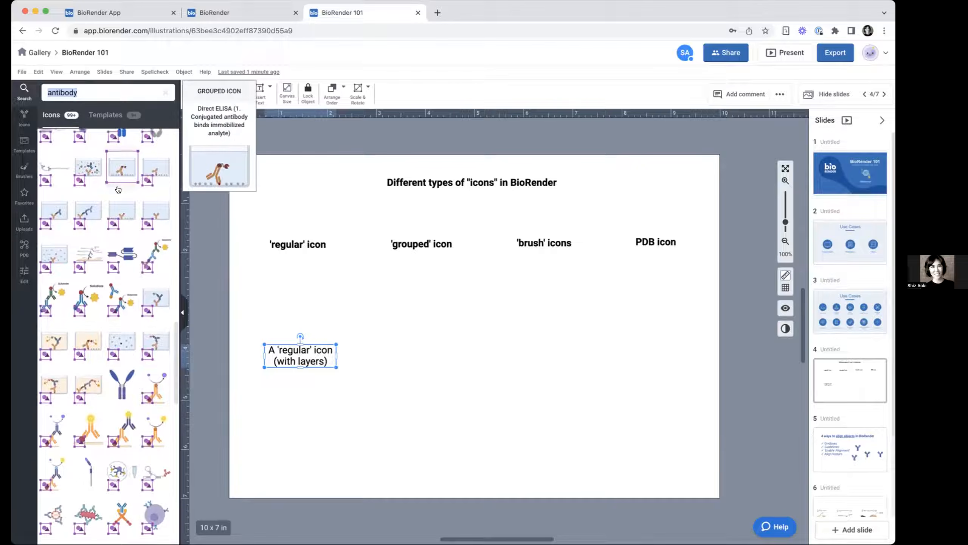
scroll(117, 404, "up", 12)
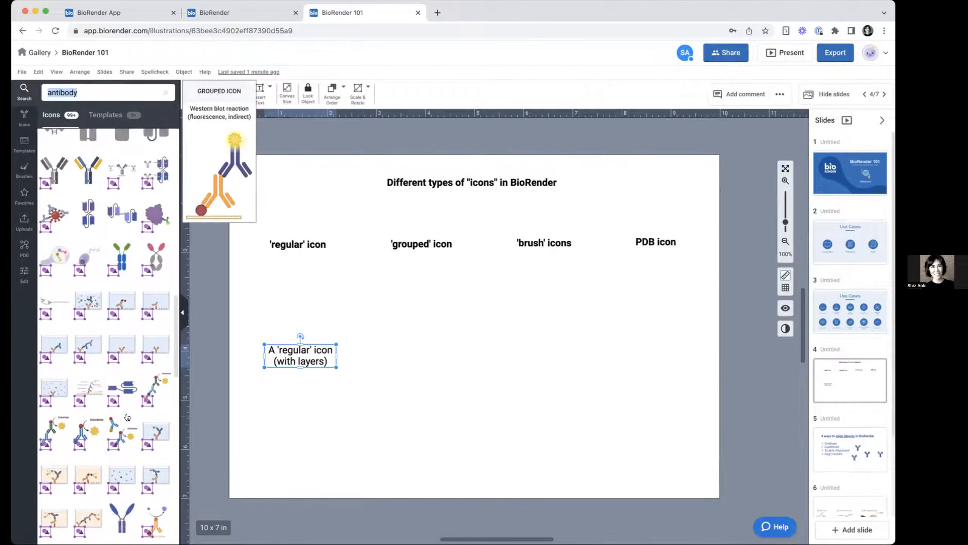
Step: Place the Antibody (round style) icon between the 'regular' icon heading and its caption
mouse_move(52, 155)
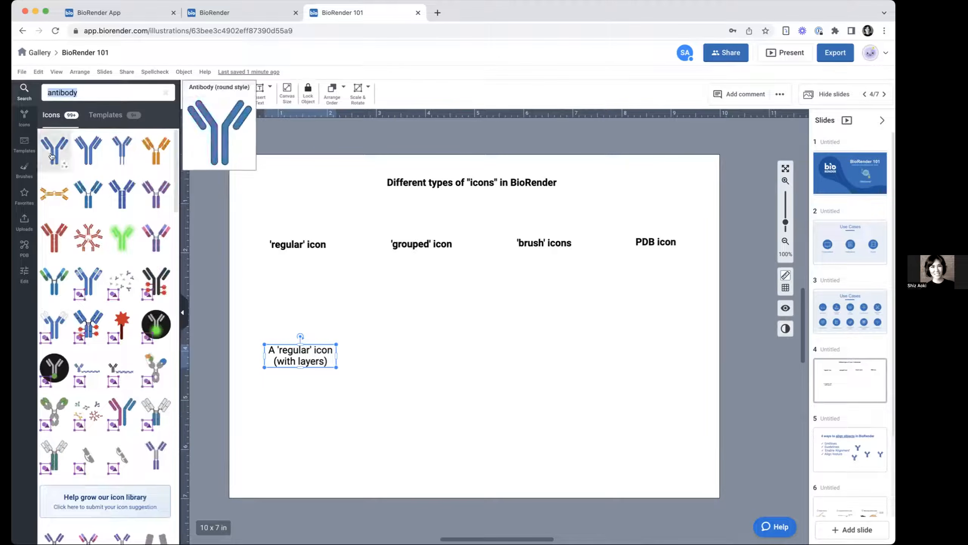
left_click_drag(54, 149, 347, 348)
left_click_drag(300, 302, 286, 286)
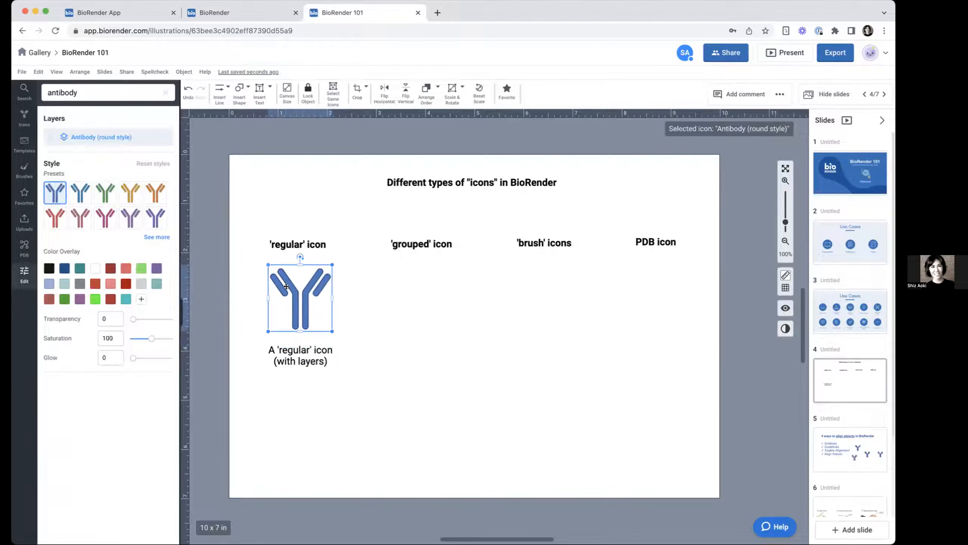
Step: Scale the antibody icon down slightly and recenter it beneath the 'regular' icon heading
scroll(286, 286, "up", 10)
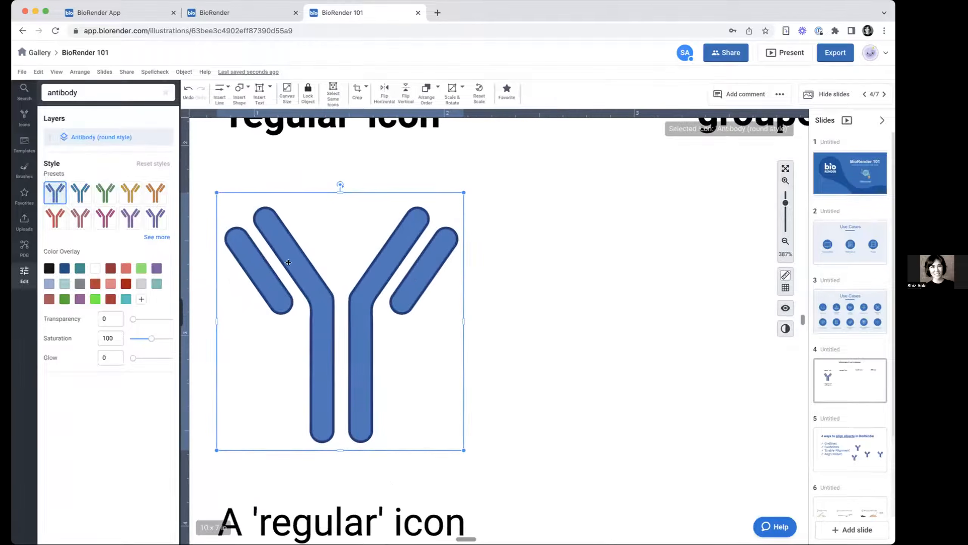
scroll(432, 313, "down", 8)
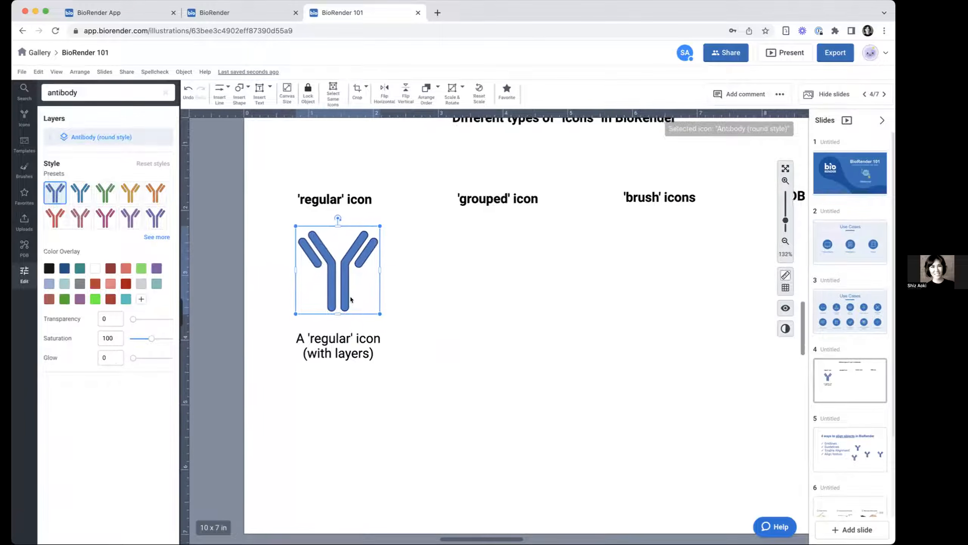
scroll(350, 297, "up", 1)
scroll(350, 296, "right", 1)
left_click_drag(374, 320, 364, 309)
left_click_drag(328, 275, 332, 277)
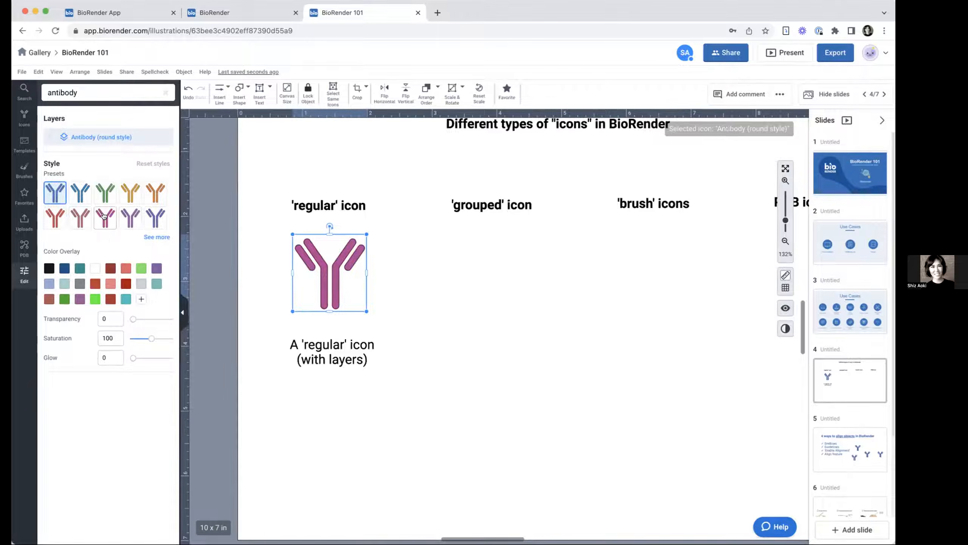
Step: Apply the green (#24FF00) color overlay and a glow of 52 to the antibody icon, then deselect it
left_click(95, 299)
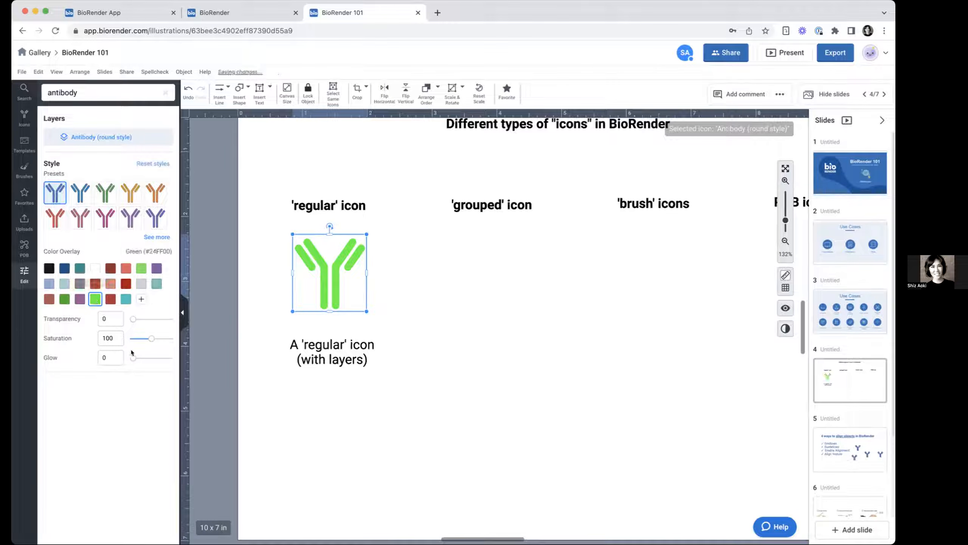
left_click_drag(133, 357, 165, 361)
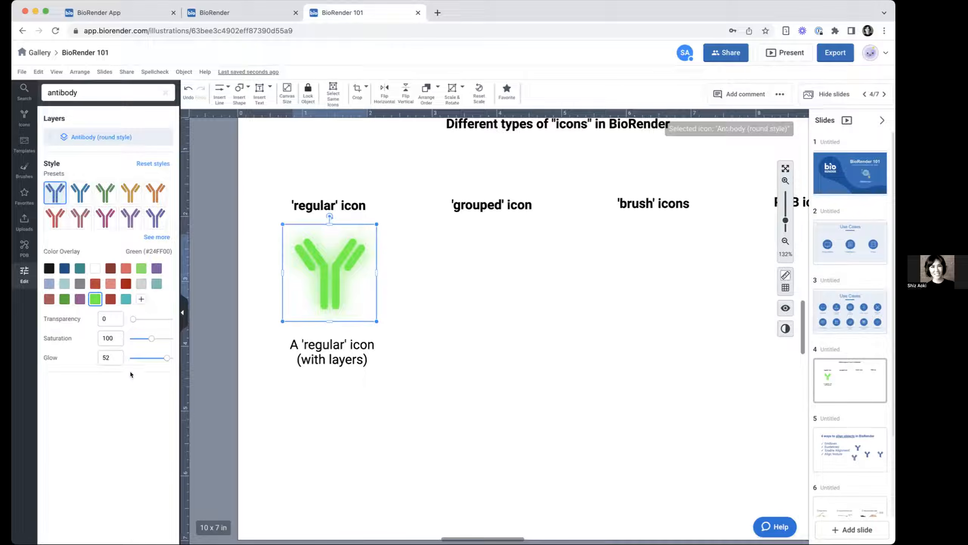
left_click(340, 414)
left_click(330, 275)
left_click(320, 358)
left_click(321, 420)
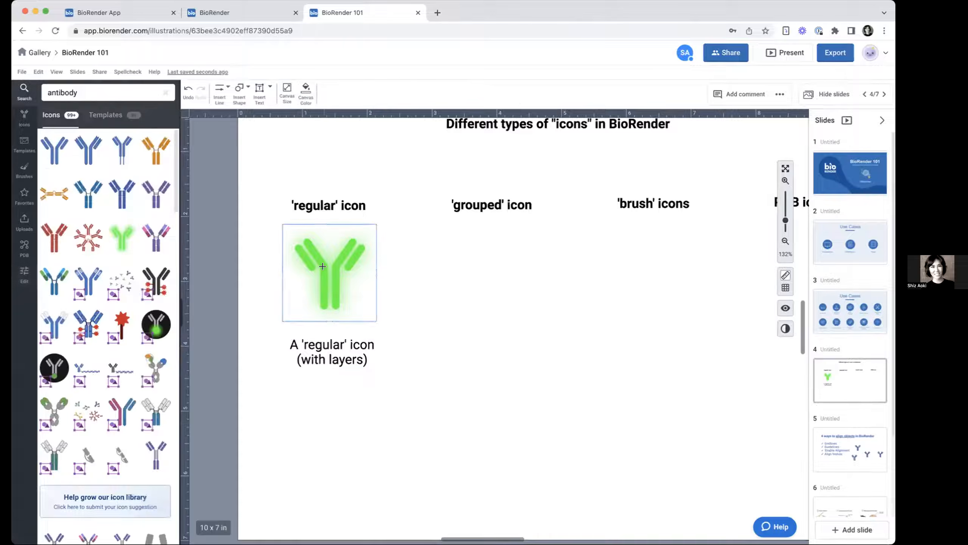
Step: Search the icon library for "cell" and place the T-cell icon below the "A 'regular' icon (with layers)" caption
left_click(323, 266)
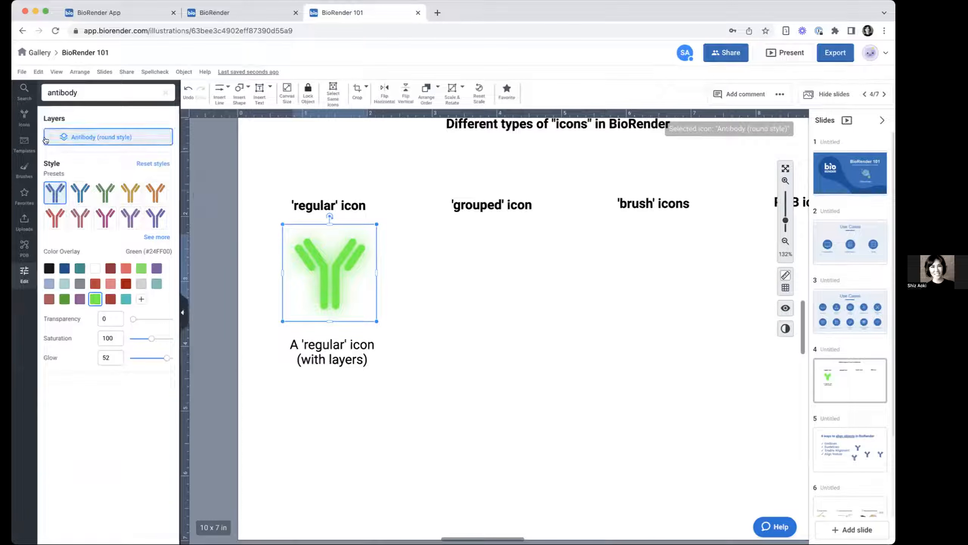
double_click(70, 91)
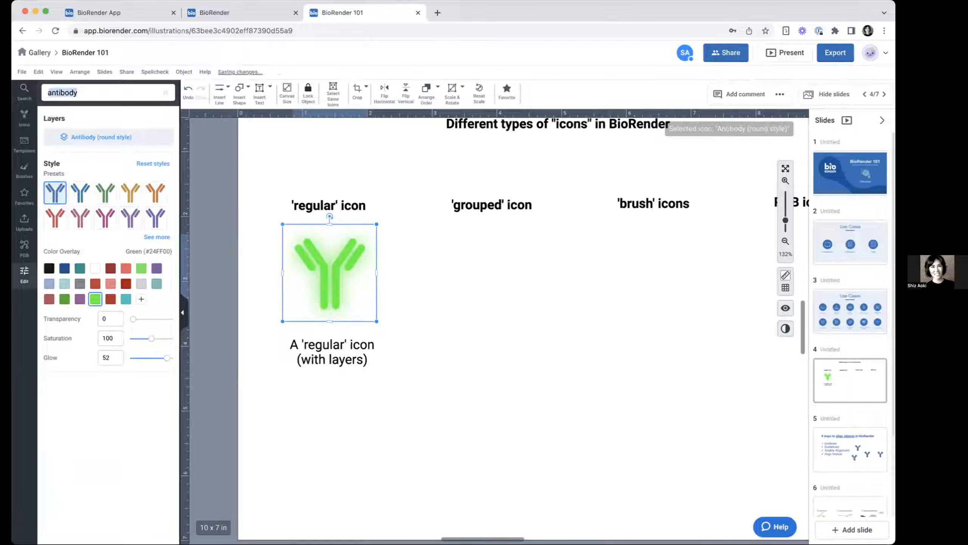
type("cell")
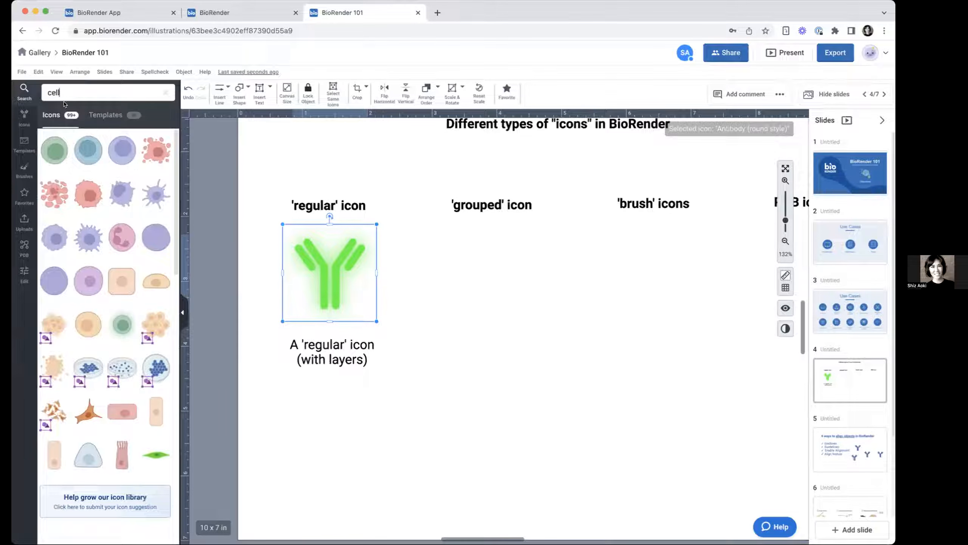
mouse_move(49, 161)
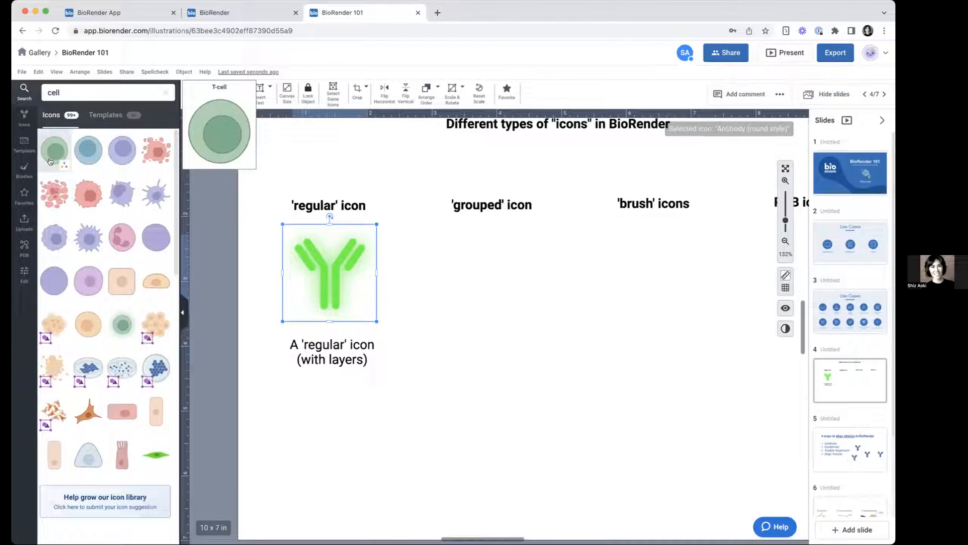
left_click_drag(51, 149, 325, 441)
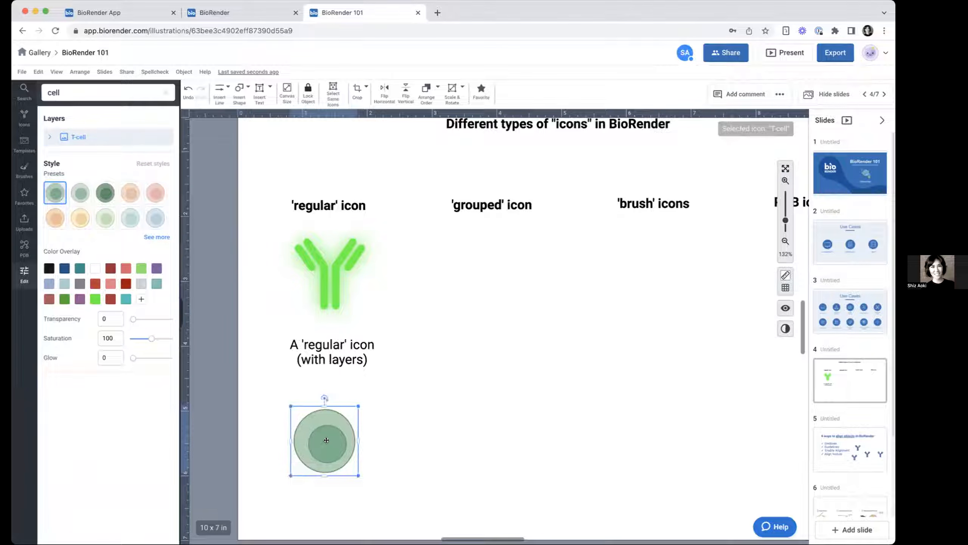
Step: Expand the T-cell icon's layers and nudge the icon into place beneath the caption
left_click(47, 137)
left_click_drag(319, 446, 321, 446)
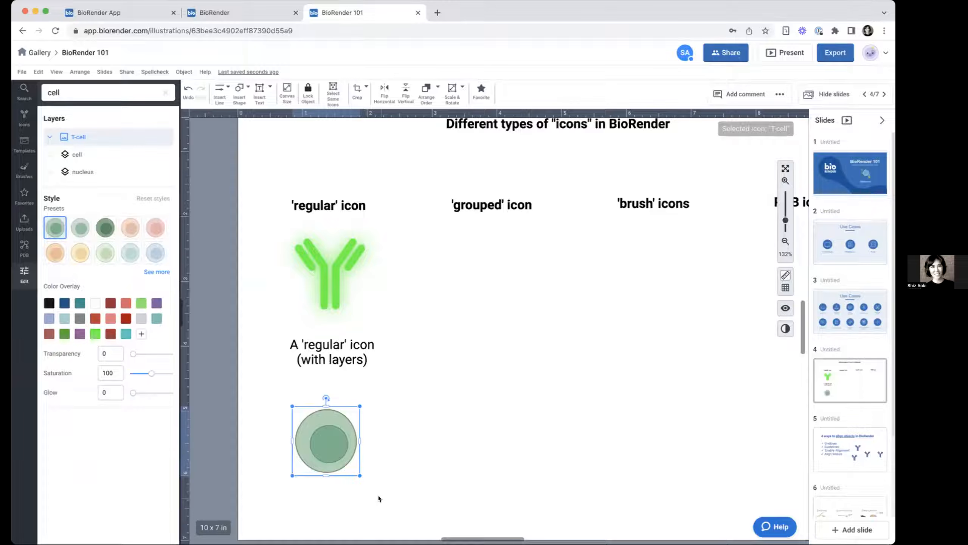
left_click(330, 440)
left_click_drag(330, 440, 328, 440)
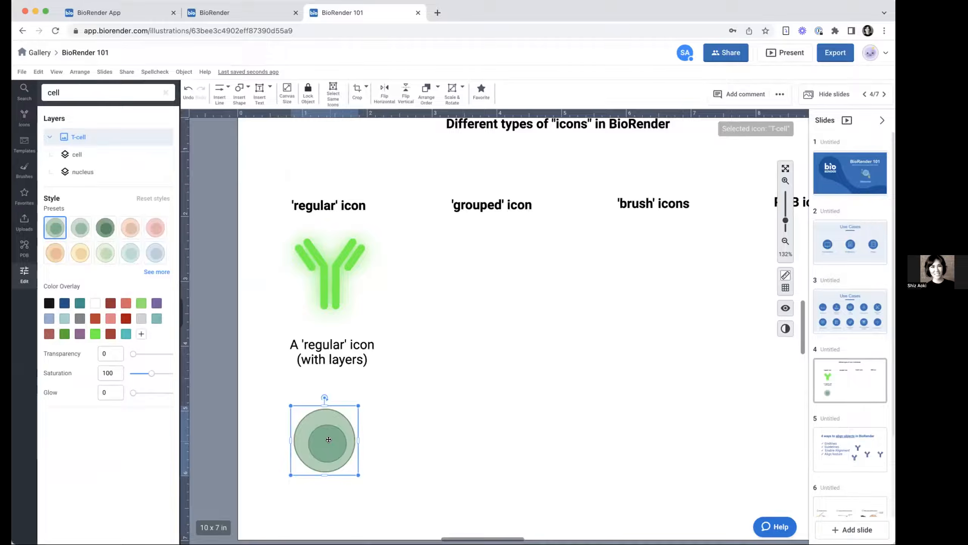
scroll(328, 440, "up", 10)
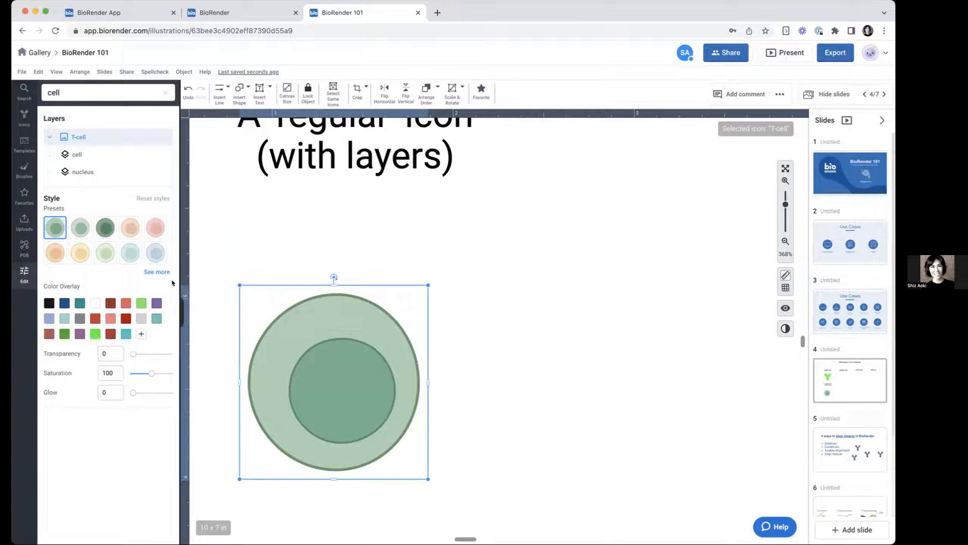
Step: Preview the full range of style presets for the T-cell icon, then deselect and reselect it
left_click(157, 272)
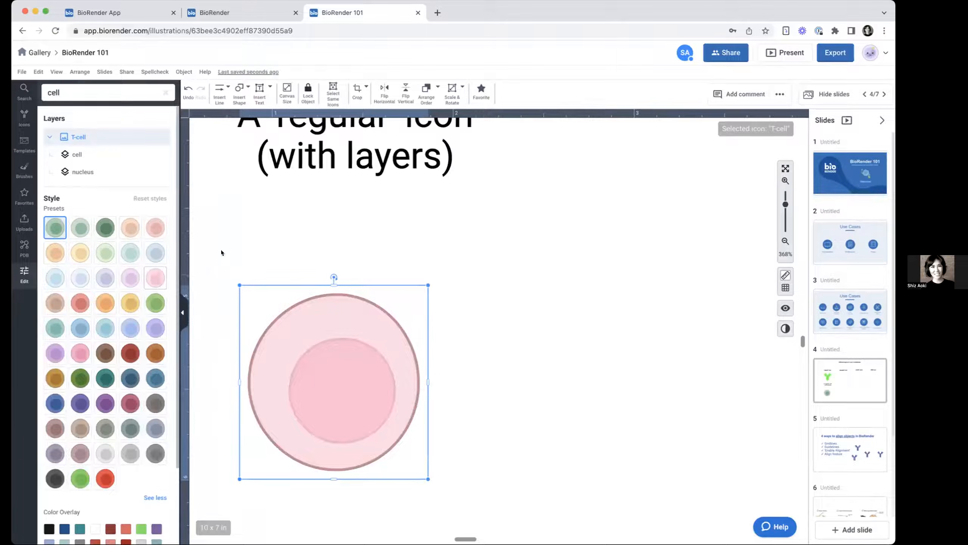
left_click(242, 231)
left_click(332, 392)
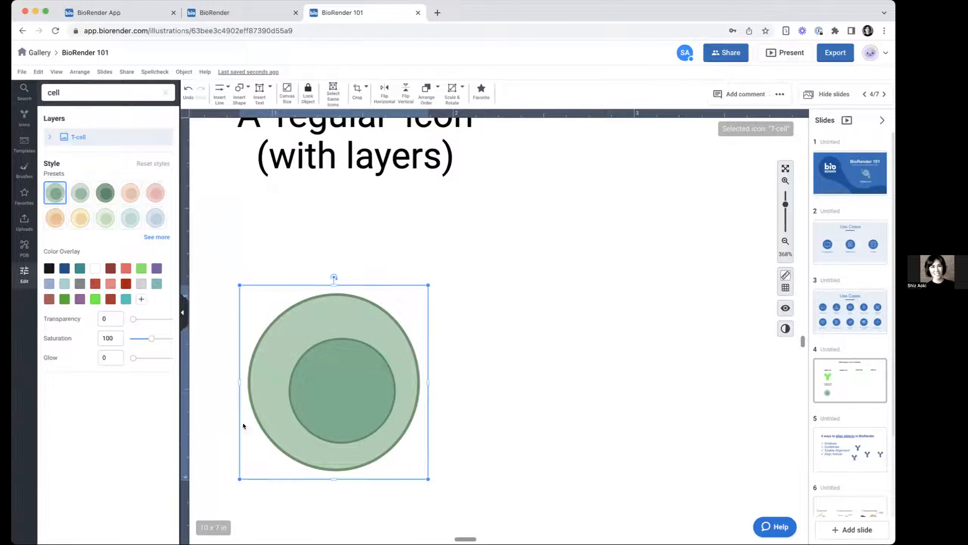
Step: Examine the style and shape settings of the T-cell's cell and nucleus layers, trying out the nucleus transparency
left_click(47, 137)
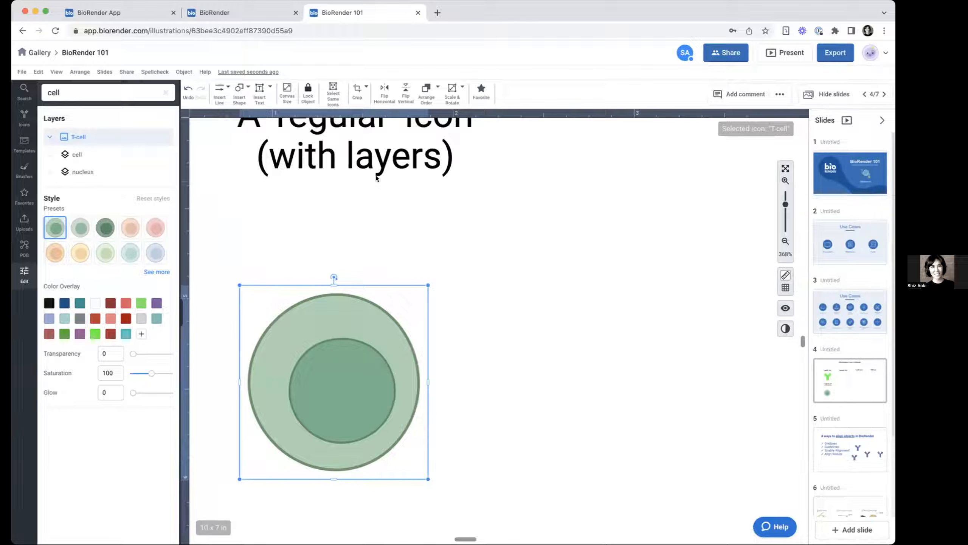
scroll(386, 178, "down", 5)
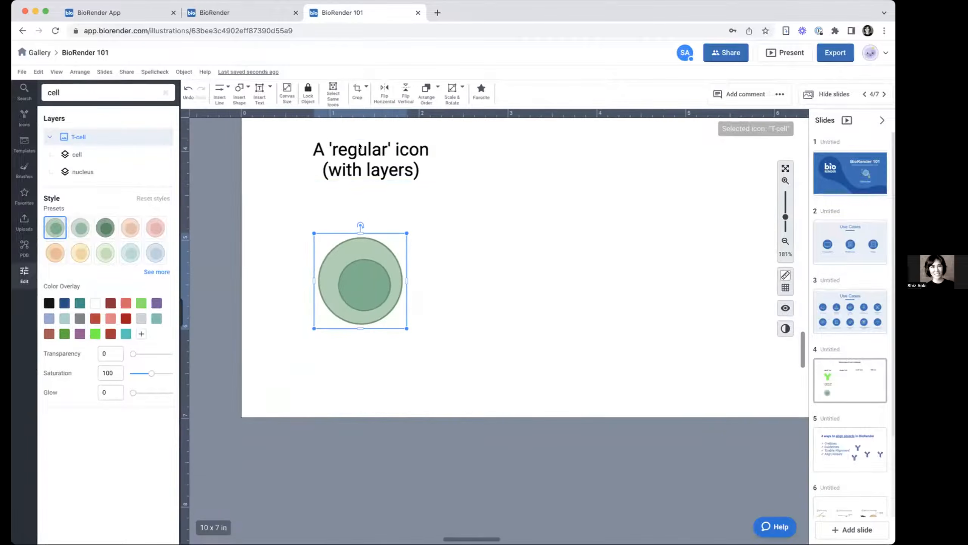
scroll(348, 153, "up", 5)
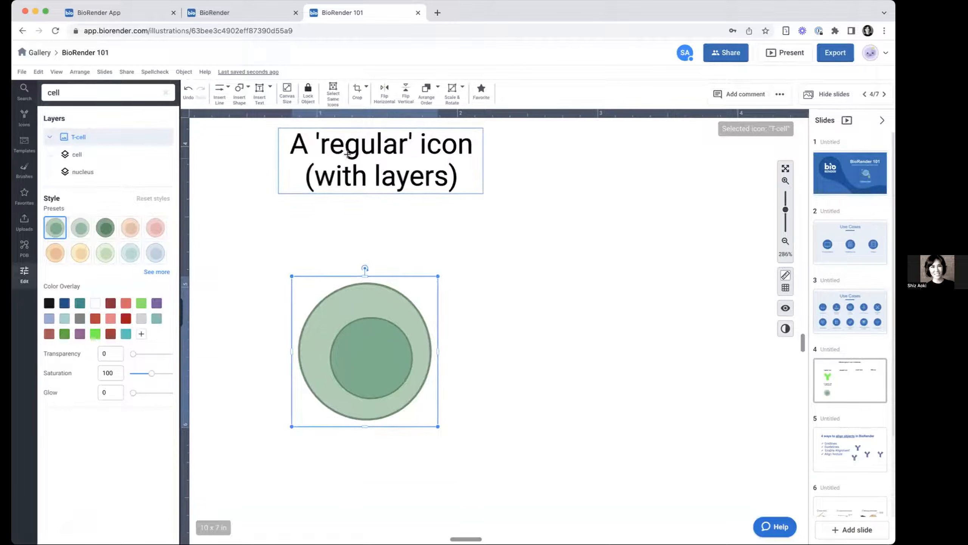
left_click(334, 335)
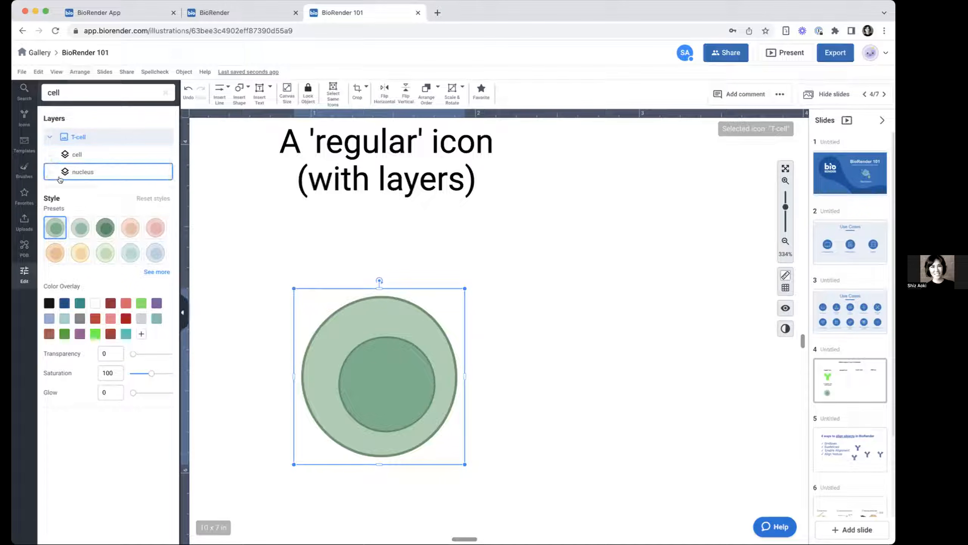
left_click(80, 156)
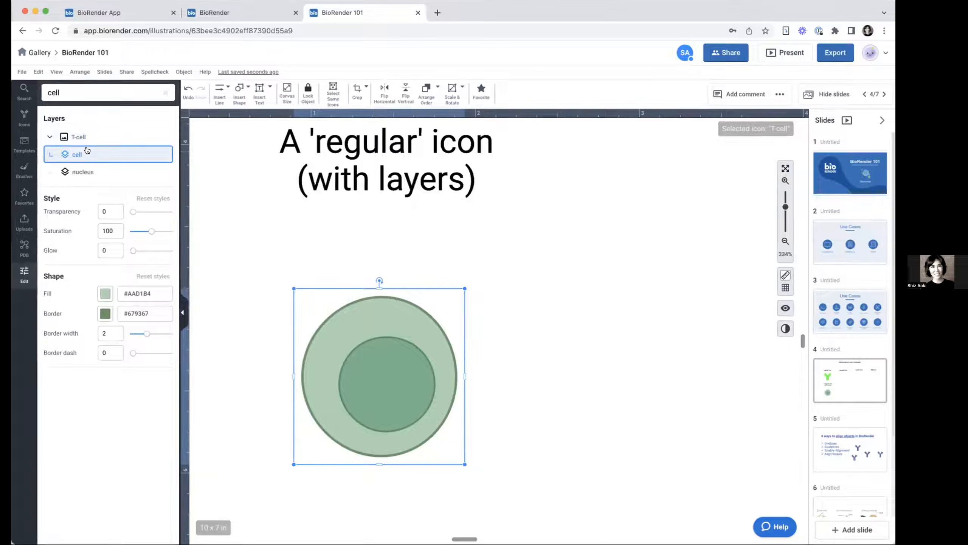
left_click(87, 172)
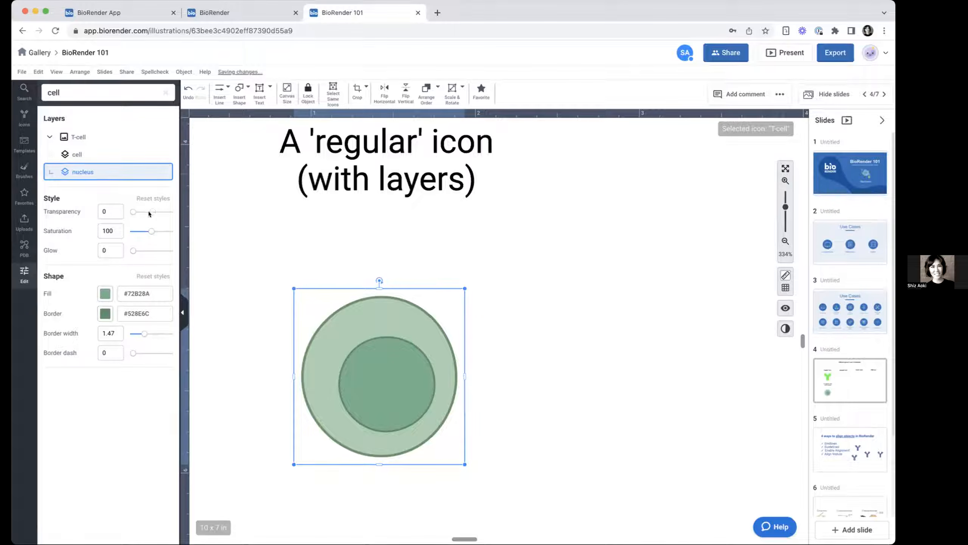
mouse_move(134, 212)
left_mouse_down()
mouse_move(182, 223)
mouse_move(130, 213)
left_mouse_up()
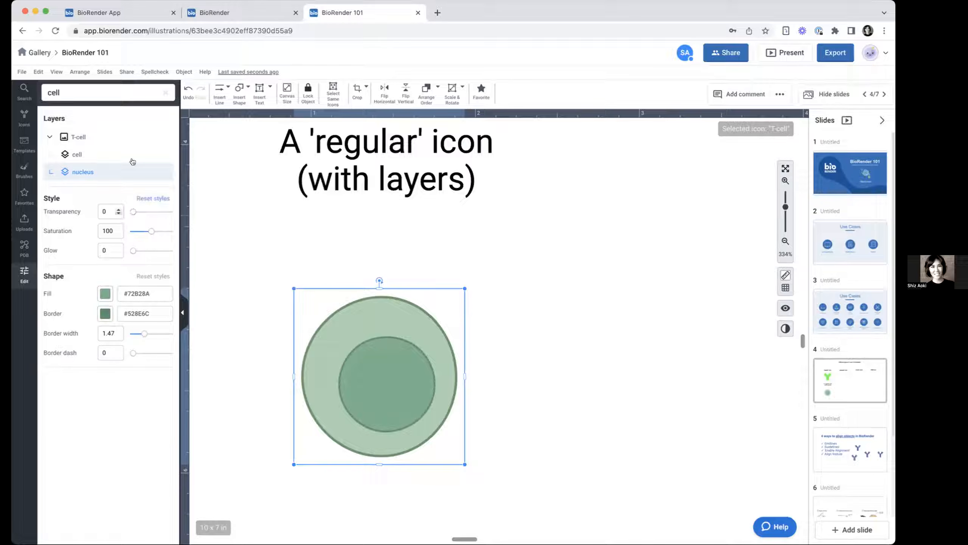
Step: Add a "t cell" text label over the nucleus and narrow its text box to fit the words
left_click(258, 96)
left_click(350, 383)
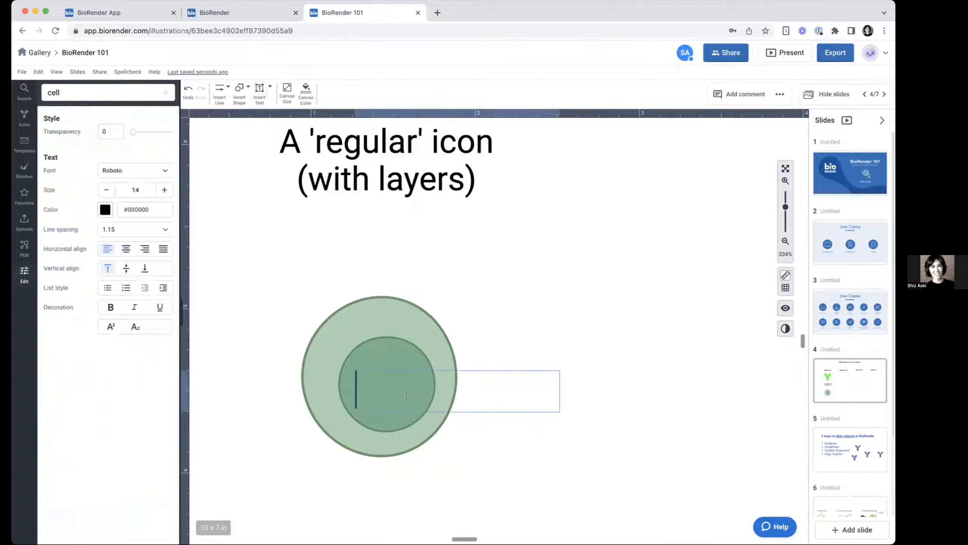
type("t cell")
left_click(523, 501)
left_click(561, 401)
left_click_drag(559, 390, 452, 391)
Step: Set the T-cell's nucleus layer to transparency 46, saturation 200 and glow 58
left_click(362, 322)
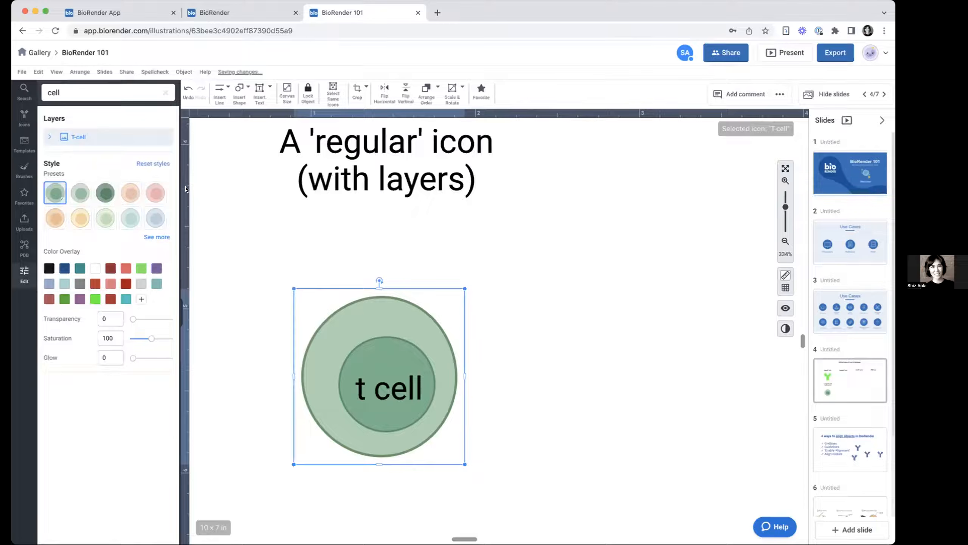
left_click(150, 237)
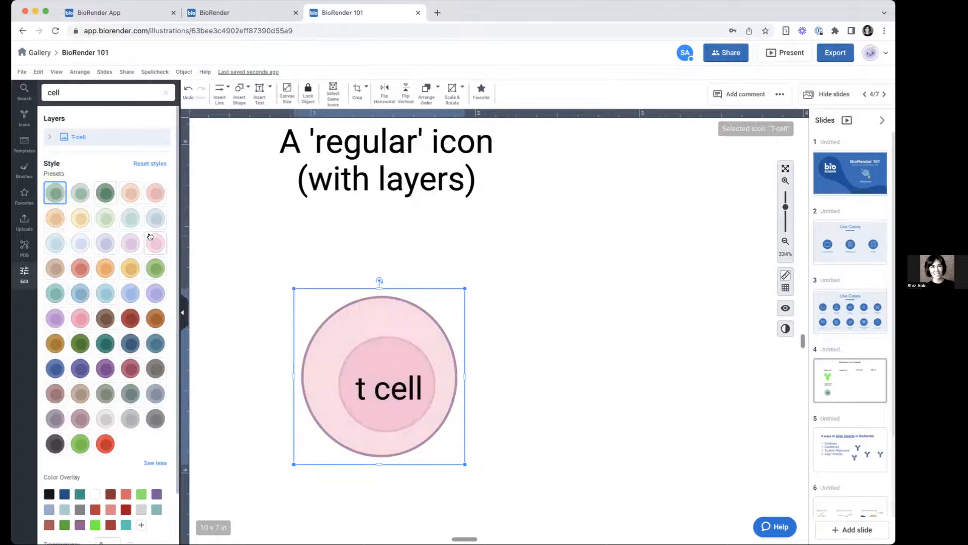
left_click(47, 136)
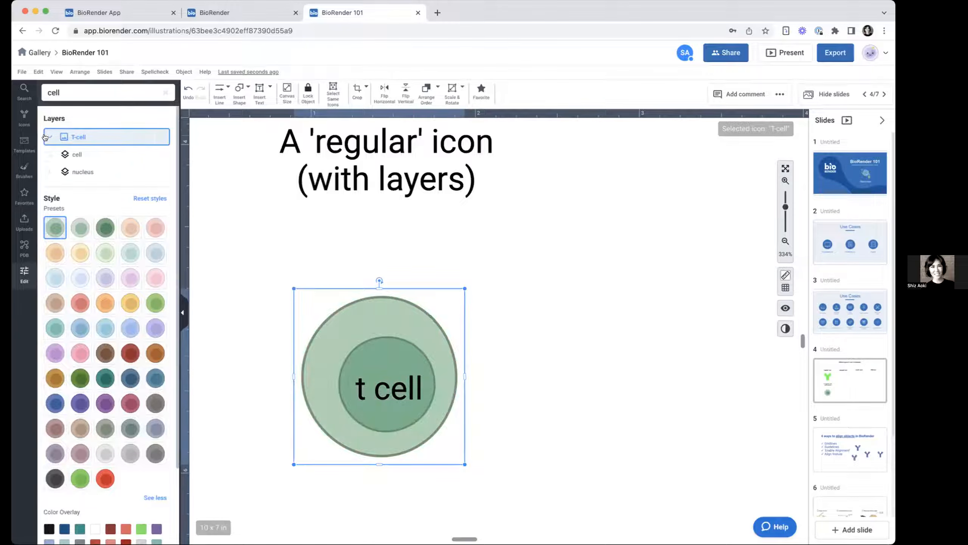
left_click(76, 172)
left_click_drag(132, 212, 194, 231)
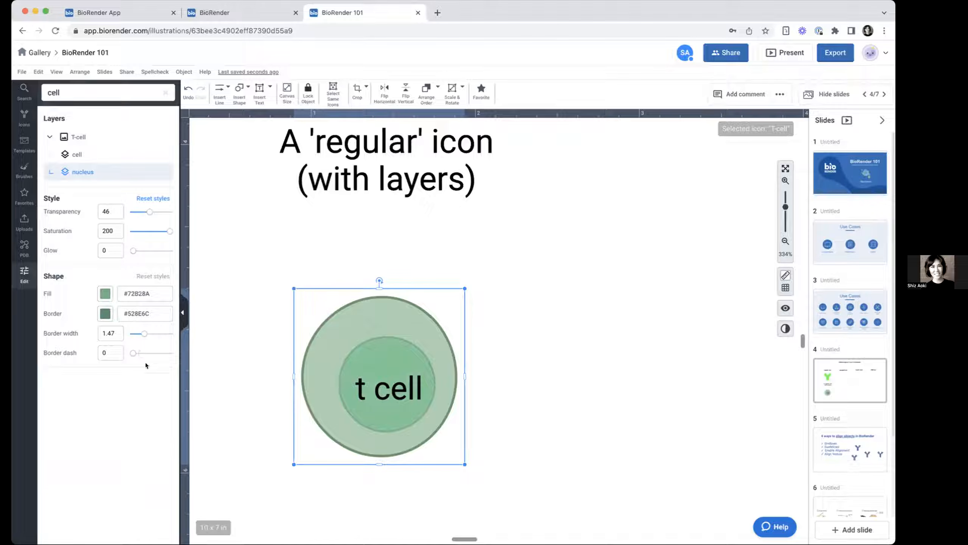
left_click_drag(140, 249, 166, 250)
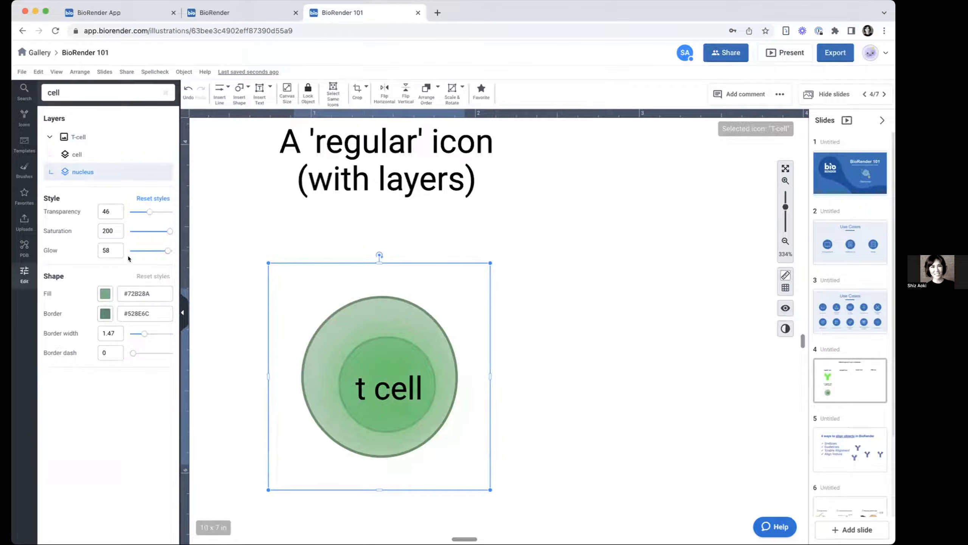
Step: Fill the nucleus layer with bright green #00FF5F and set its transparency to 0
left_click(103, 294)
left_click_drag(274, 190, 305, 179)
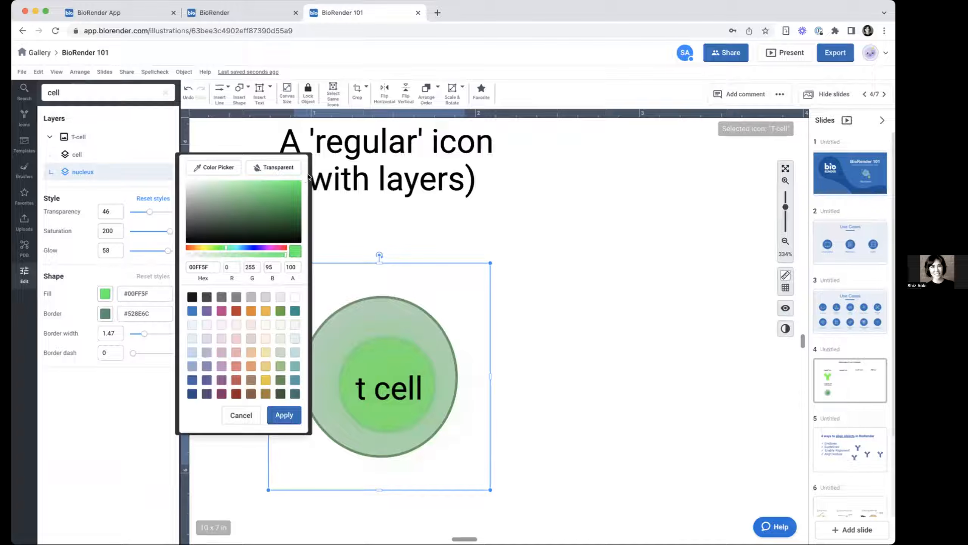
left_click(298, 412)
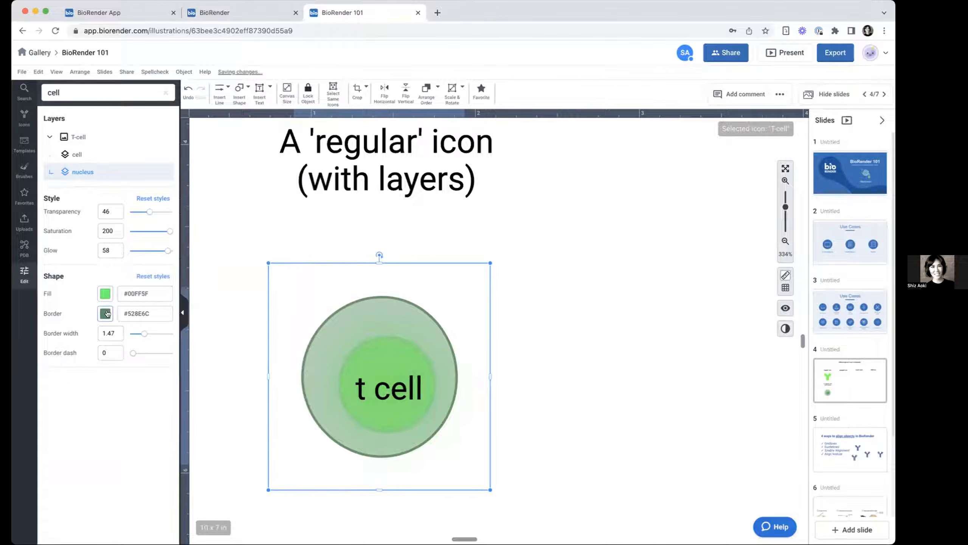
left_click_drag(150, 212, 114, 211)
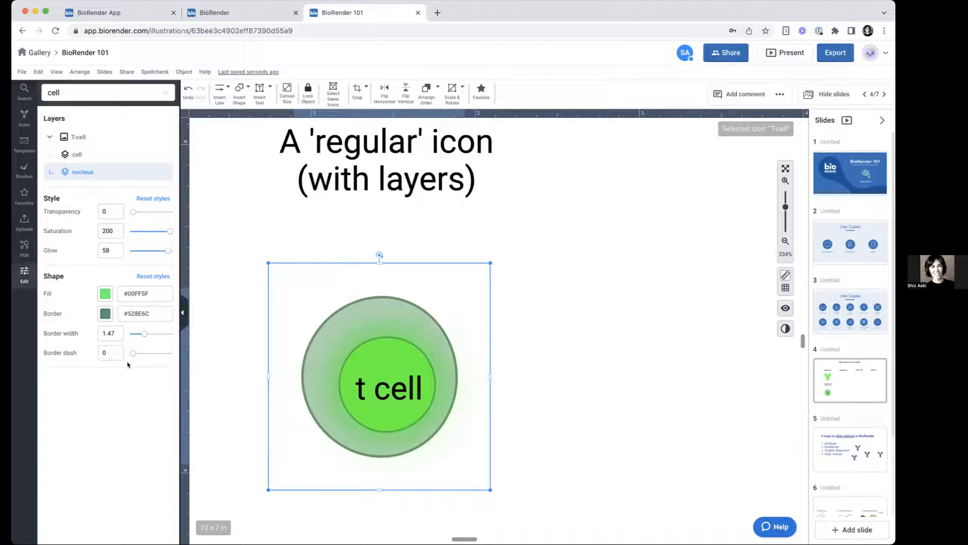
Step: Give the nucleus a dashed border with a dash of 7.5, thicken it slightly, and deselect the icon
left_click_drag(133, 352, 154, 353)
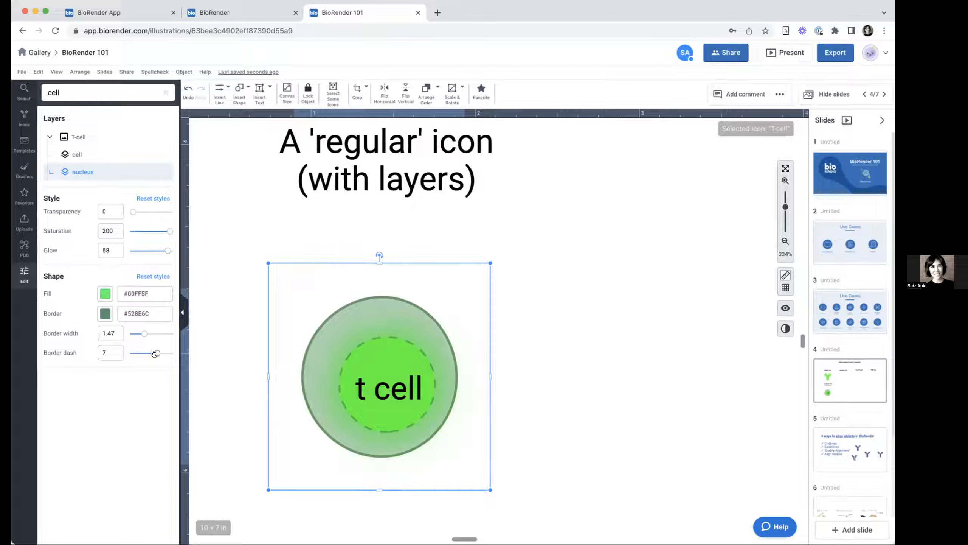
left_click_drag(154, 354, 154, 355)
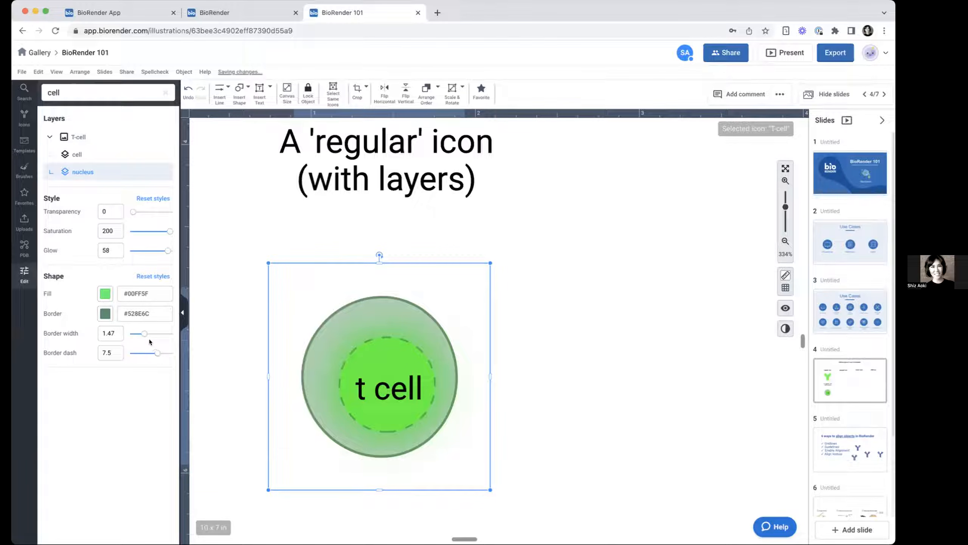
mouse_move(142, 335)
left_mouse_down()
mouse_move(157, 337)
mouse_move(148, 337)
left_mouse_up()
left_click(244, 403)
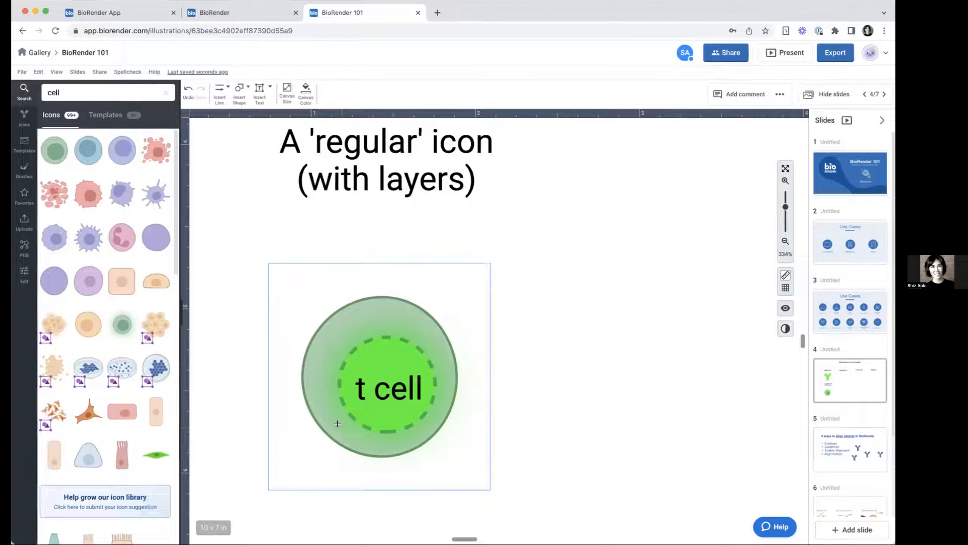
Step: Clear the "cell" search and search the icon library for "antibody" with the 'grouped' icon area in view
scroll(285, 331, "down", 1)
scroll(284, 331, "down", 5)
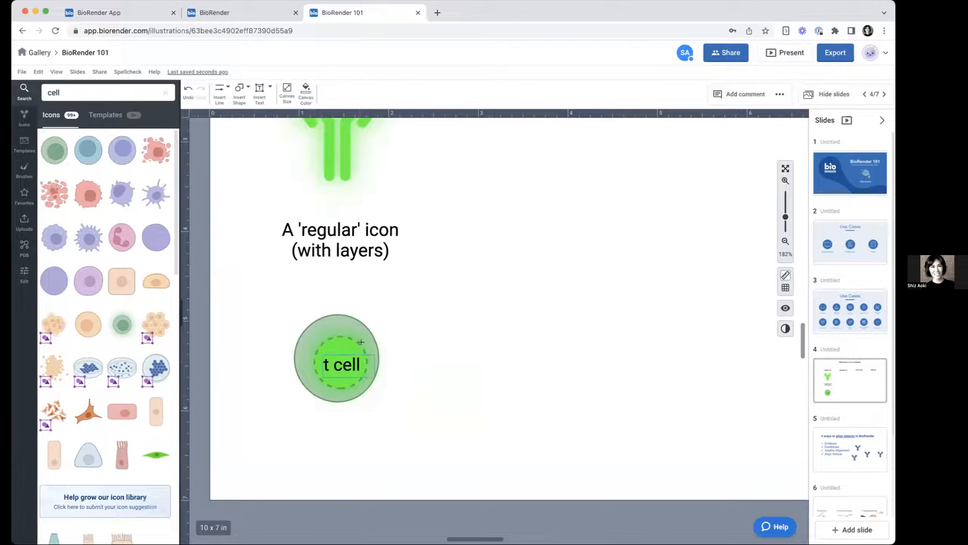
scroll(438, 333, "up", 5)
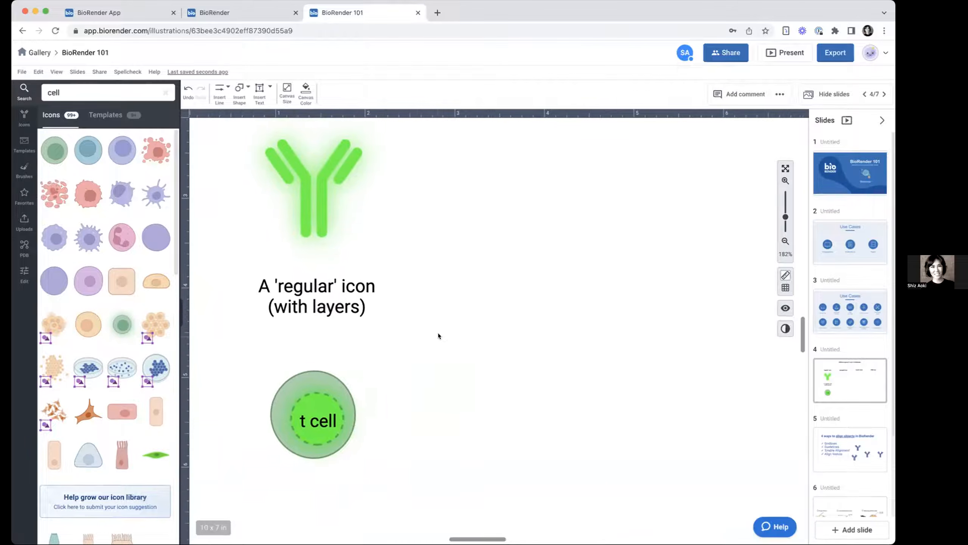
scroll(328, 313, "right", 3)
scroll(328, 313, "right", 2)
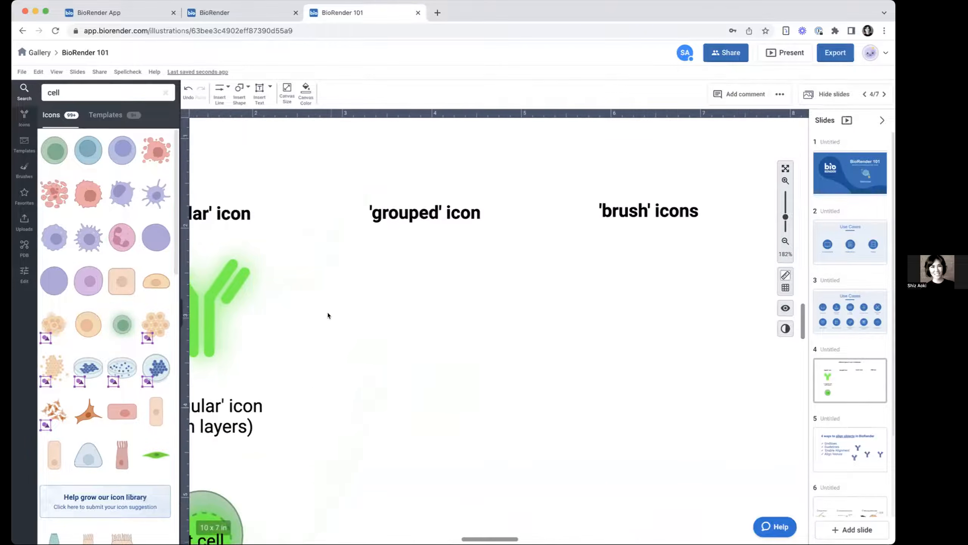
mouse_move(110, 346)
key("BackSpace")
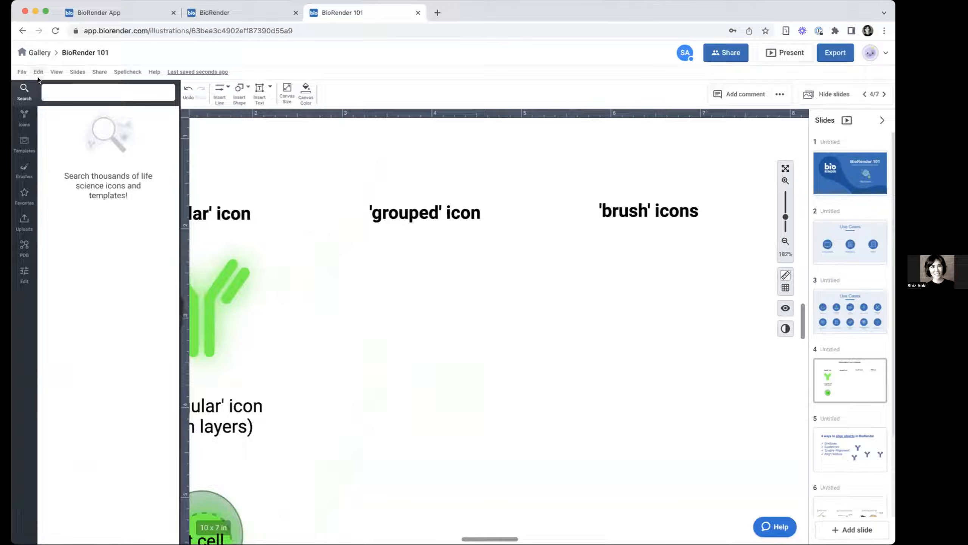
left_click(23, 120)
left_click(72, 96)
type("an")
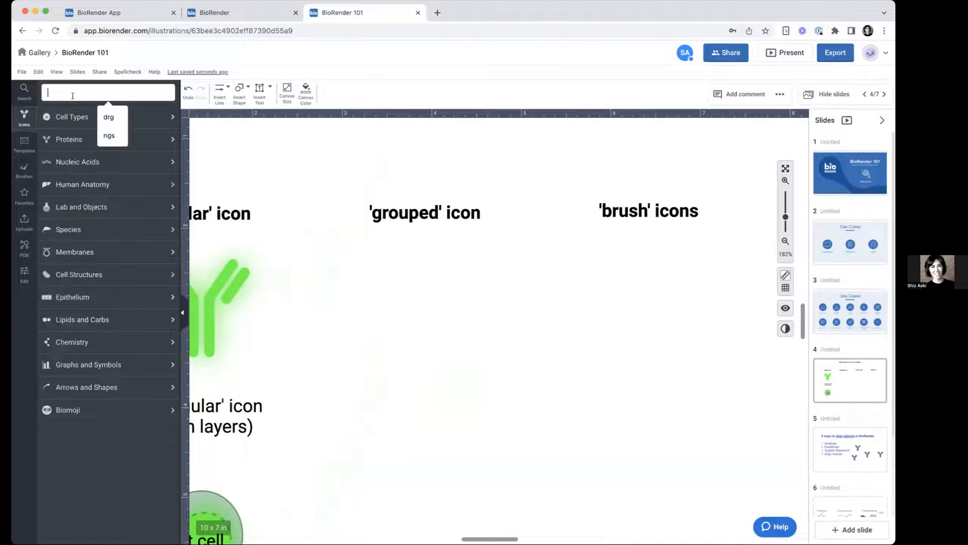
type("tibody")
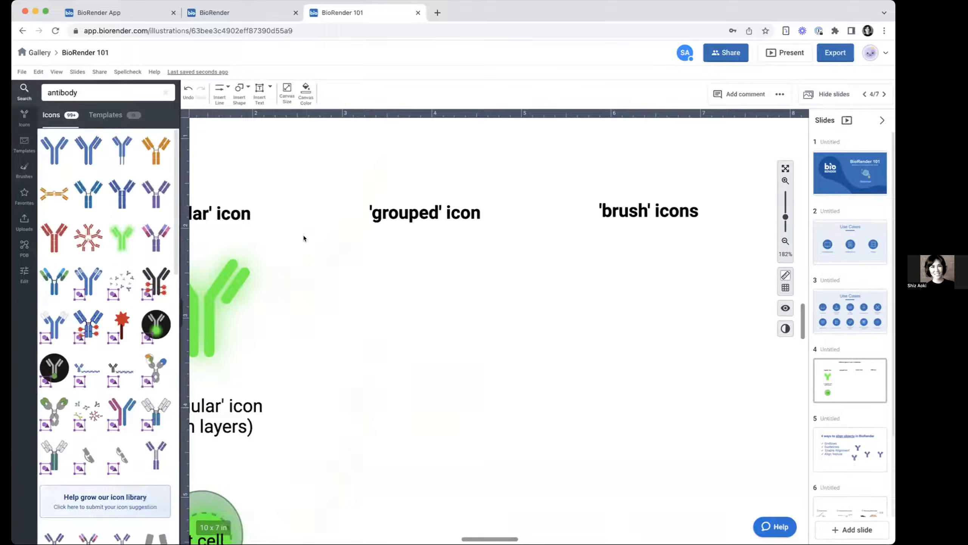
Step: Examine the antibody search results, comparing the regular icons with the grouped icons and their previews
scroll(304, 238, "left", 2)
scroll(304, 238, "up", 1)
scroll(304, 238, "left", 2)
scroll(304, 238, "down", 3)
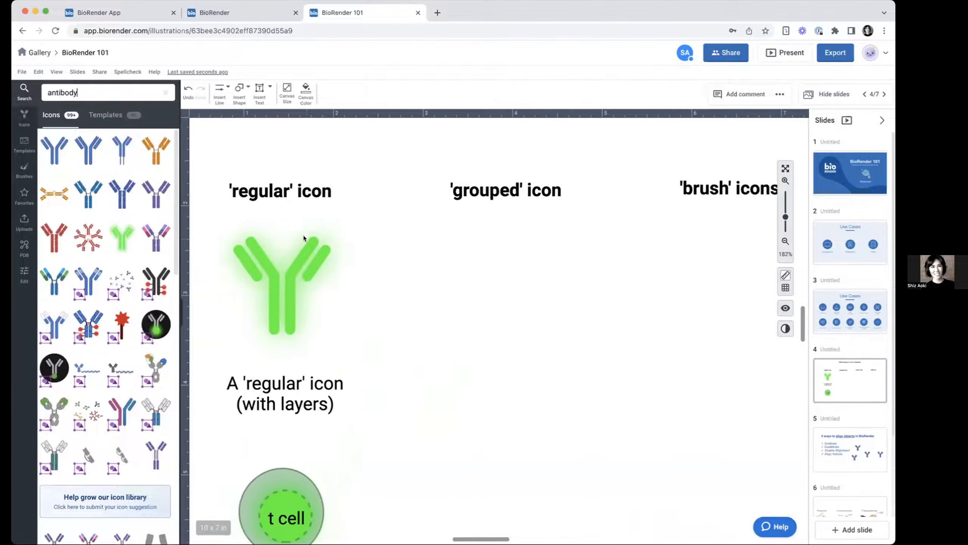
mouse_move(87, 236)
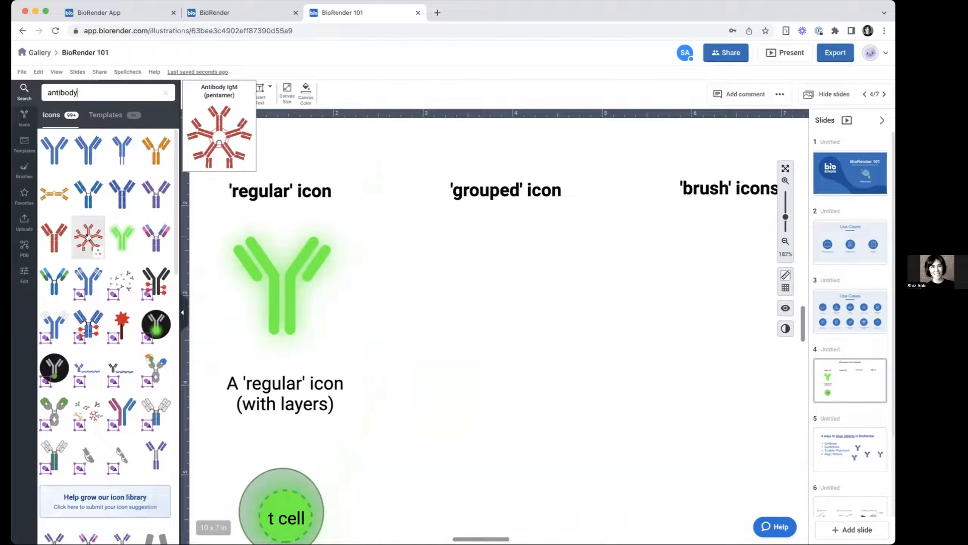
mouse_move(91, 288)
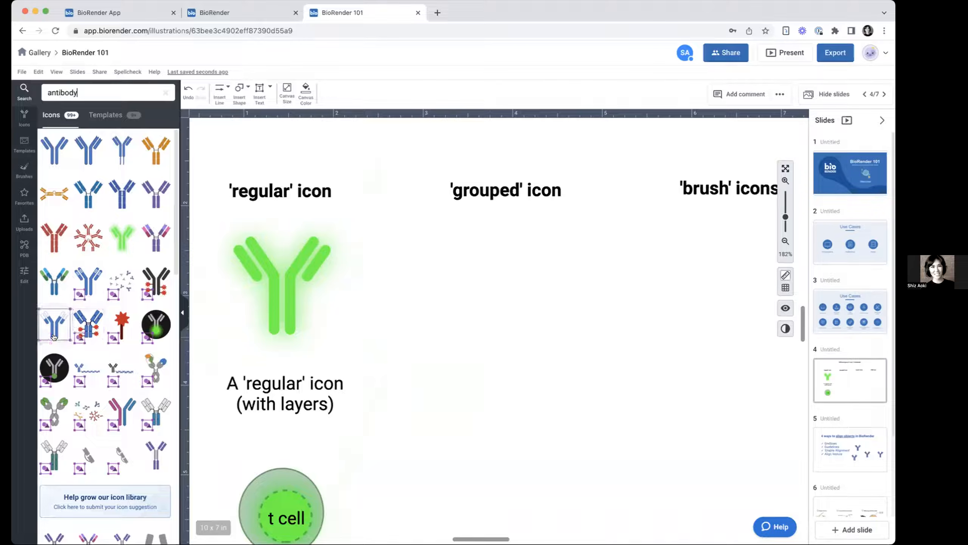
mouse_move(54, 336)
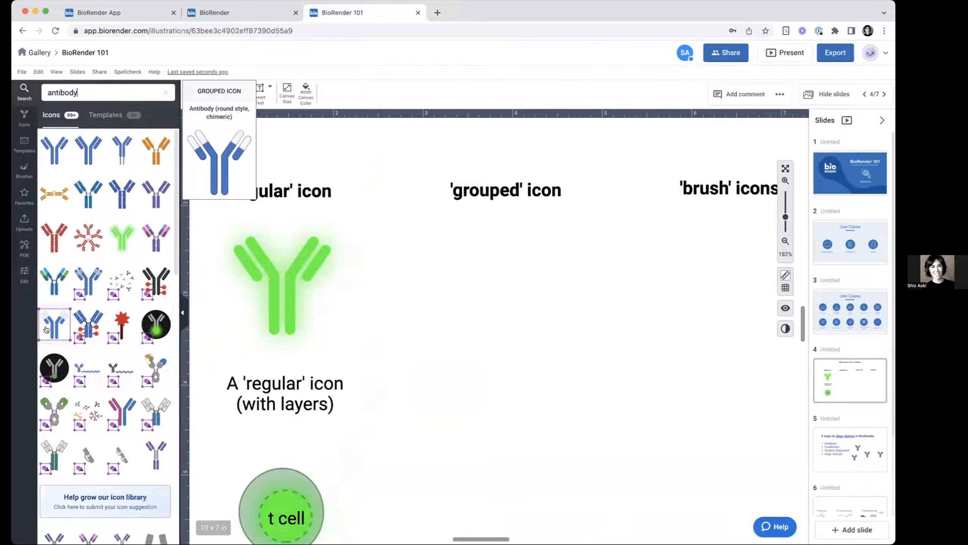
scroll(47, 328, "up", 5)
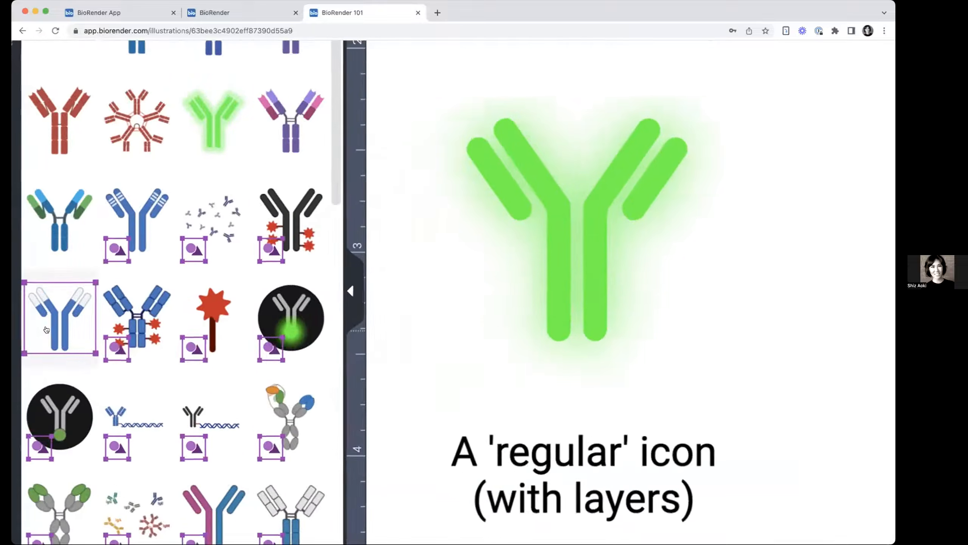
scroll(46, 329, "left", 3)
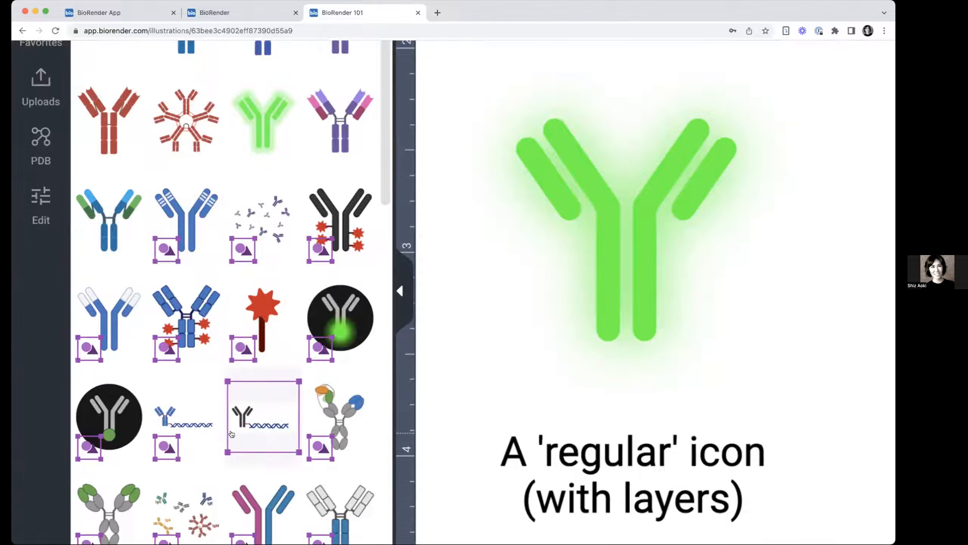
scroll(231, 435, "down", 2)
scroll(144, 432, "down", 5)
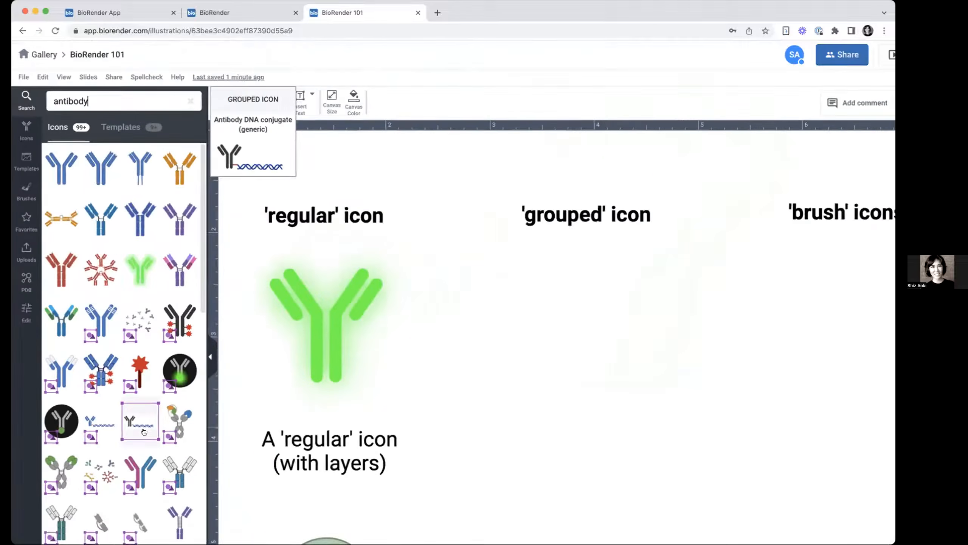
scroll(144, 432, "down", 3)
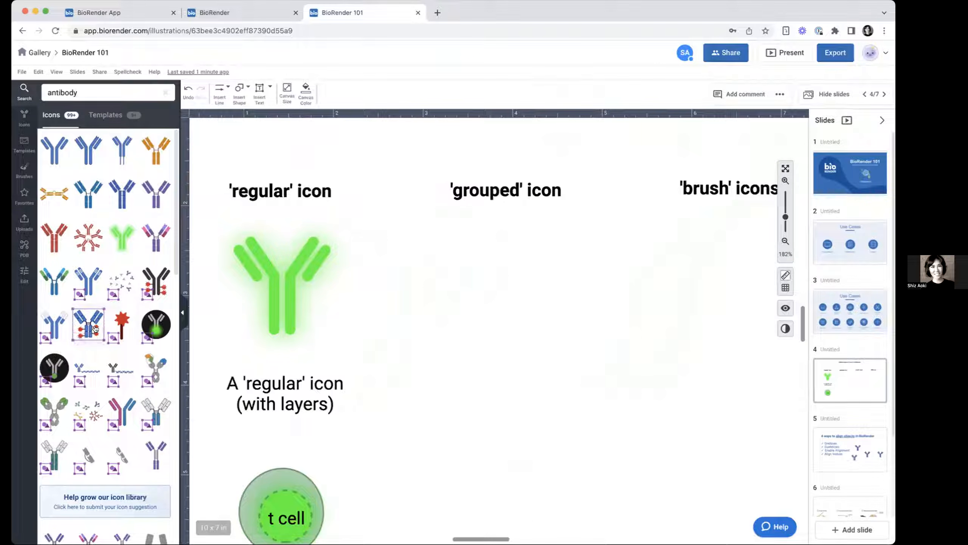
mouse_move(94, 326)
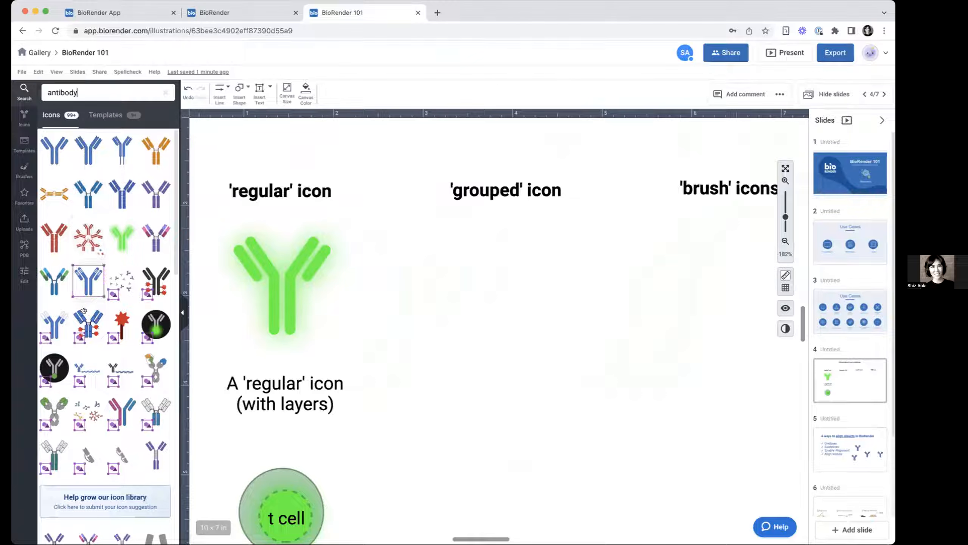
mouse_move(129, 401)
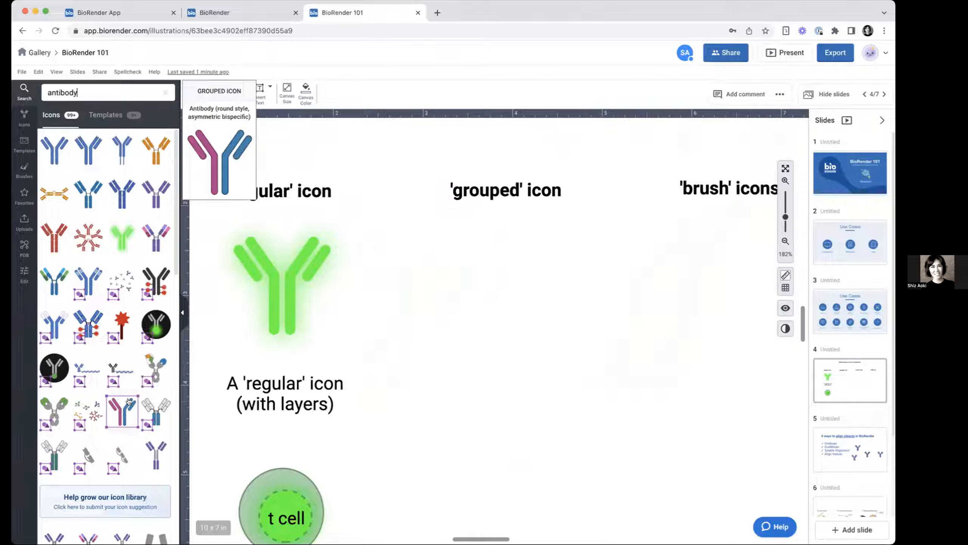
scroll(129, 401, "down", 2)
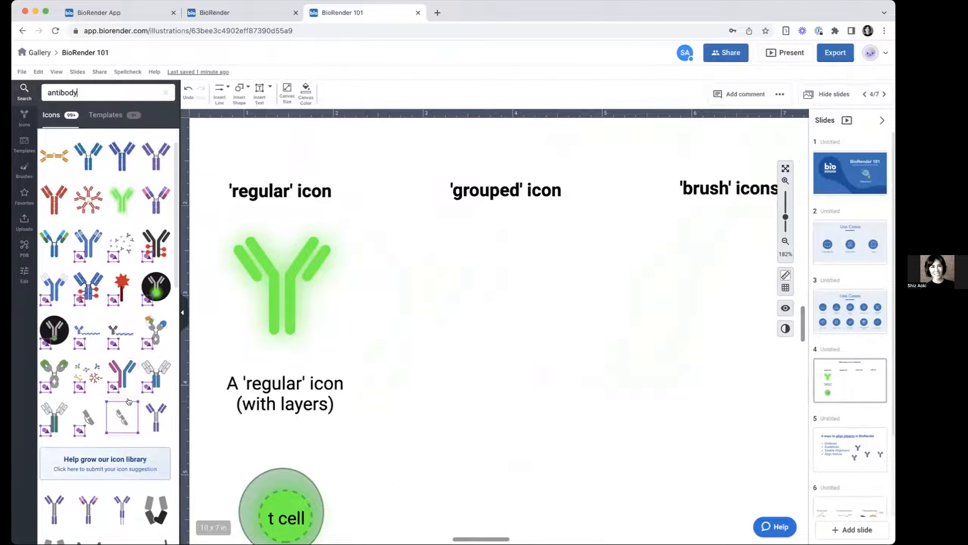
Step: Place the grouped icon "Antibody (Ig spectrum)" beneath the 'grouped' icon heading and adjust its size and position
mouse_move(87, 375)
left_click_drag(87, 375, 496, 265)
left_click_drag(365, 168, 443, 211)
left_click_drag(573, 303, 559, 307)
Step: Edit inside the Ig spectrum group, repositioning the IgM, IgD, IgE and IgG antibodies individually, and exit group editing
double_click(563, 322)
left_click(552, 336)
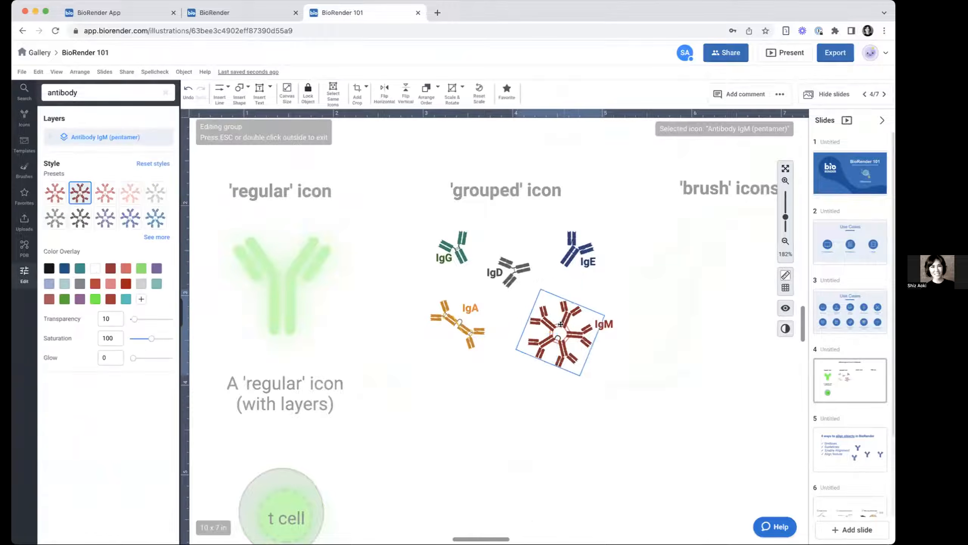
left_click_drag(573, 246, 437, 233)
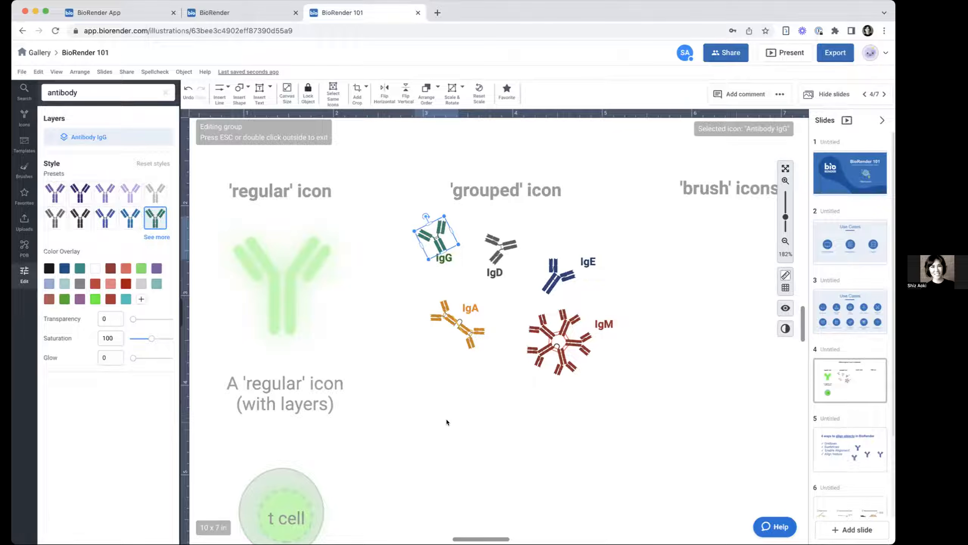
double_click(463, 453)
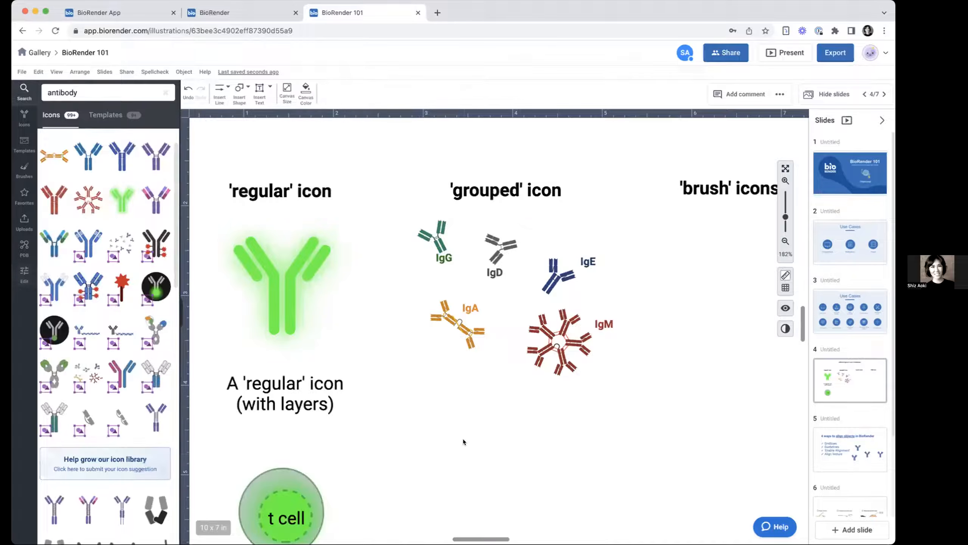
Step: Scale down the whole Ig spectrum group and center it under the 'grouped' icon heading
mouse_move(585, 315)
left_mouse_down()
mouse_move(550, 345)
mouse_move(597, 342)
mouse_move(591, 315)
mouse_move(565, 315)
mouse_move(585, 308)
left_mouse_up()
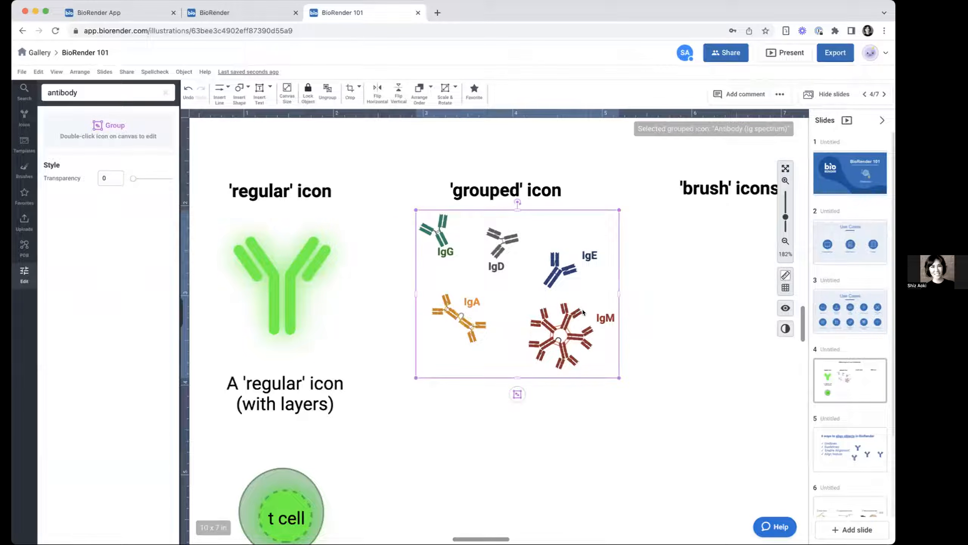
left_click_drag(617, 376, 565, 333)
left_click_drag(523, 288, 543, 292)
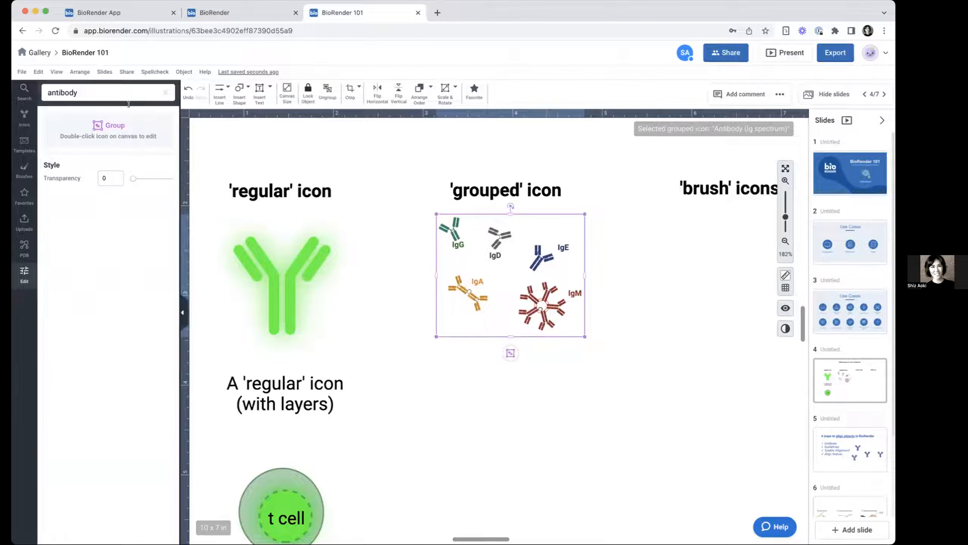
Step: Place the grouped icon "Antibody drug conjugate" from the antibody results below the Ig spectrum group and adjust its size and position
key("Return")
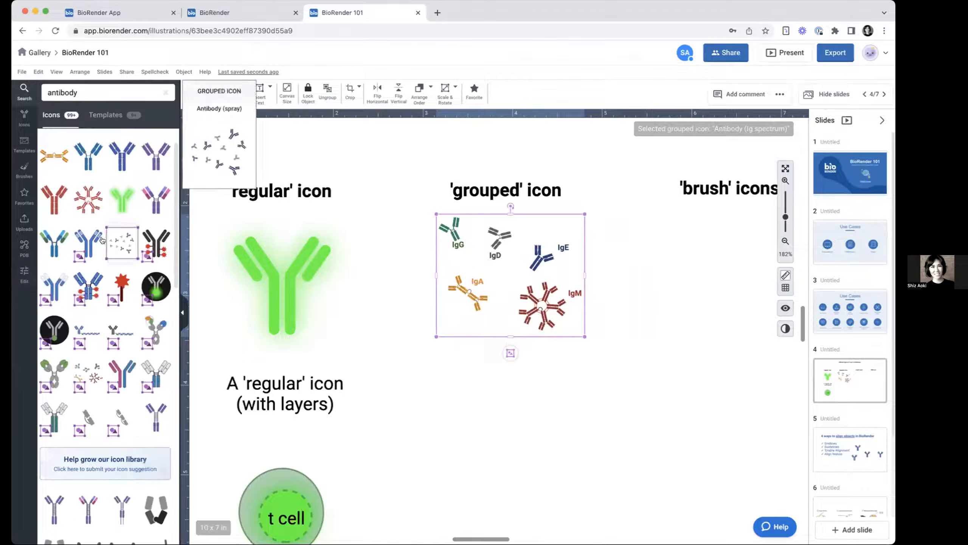
mouse_move(91, 286)
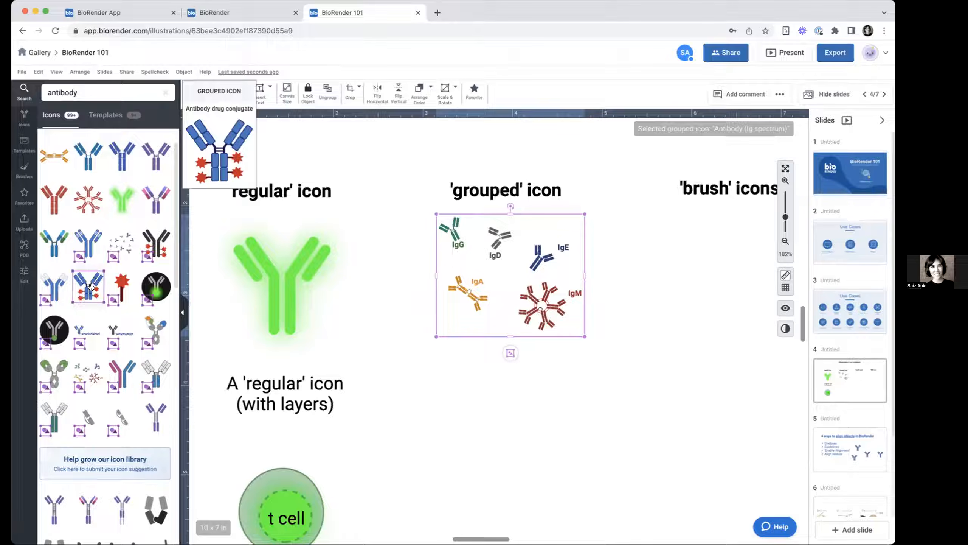
left_click_drag(105, 282, 505, 394)
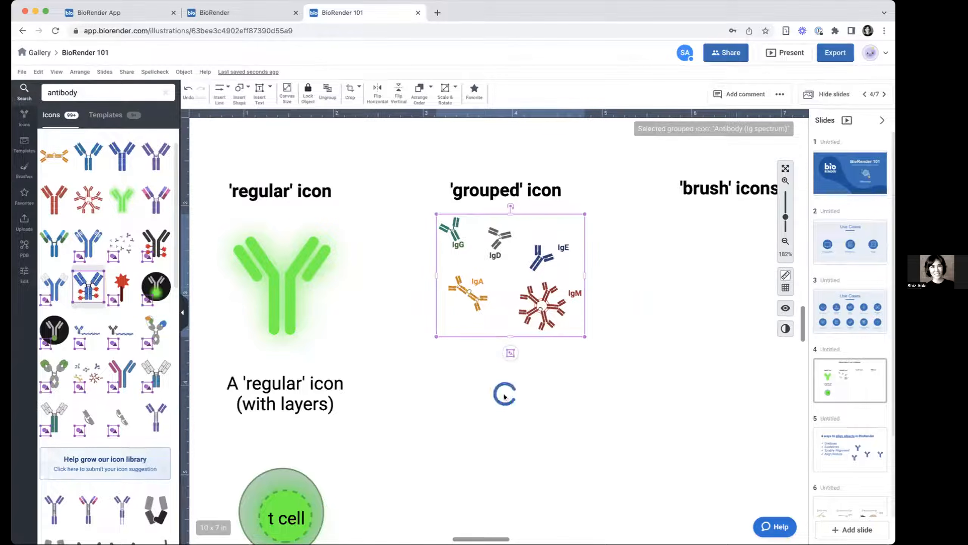
left_click_drag(540, 426, 587, 492)
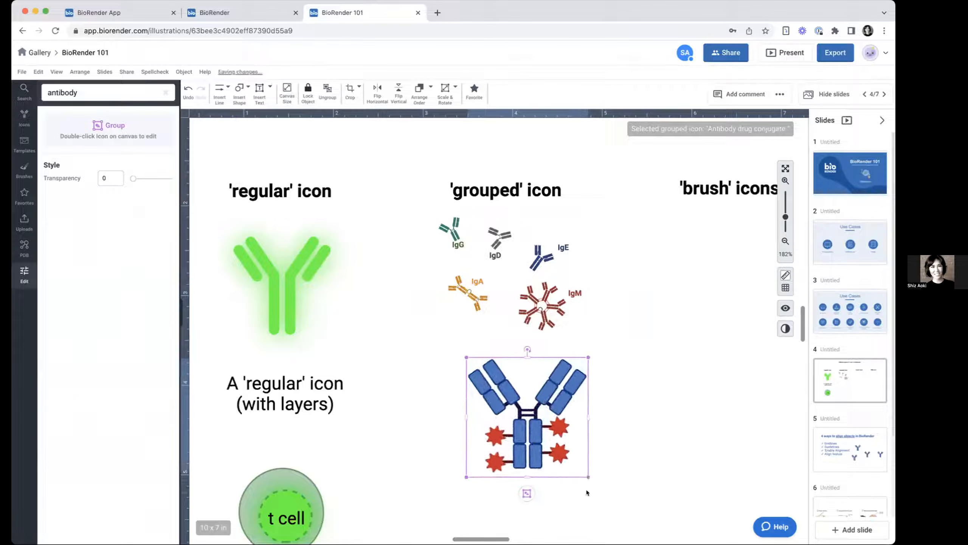
left_click_drag(527, 424, 518, 418)
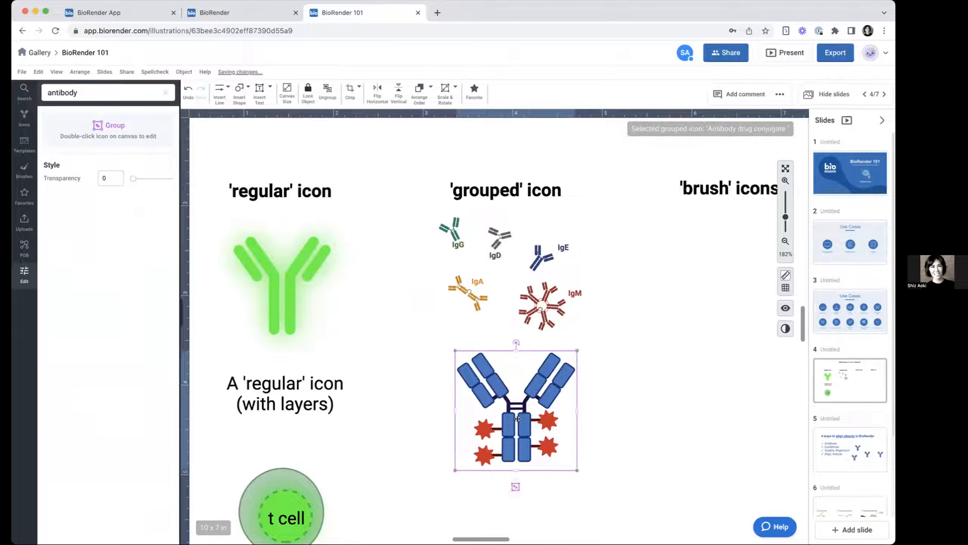
Step: Open the antibody drug conjugate group, select its red drug payloads individually, and enter the nested blue antibody group
double_click(478, 433)
left_click(549, 419)
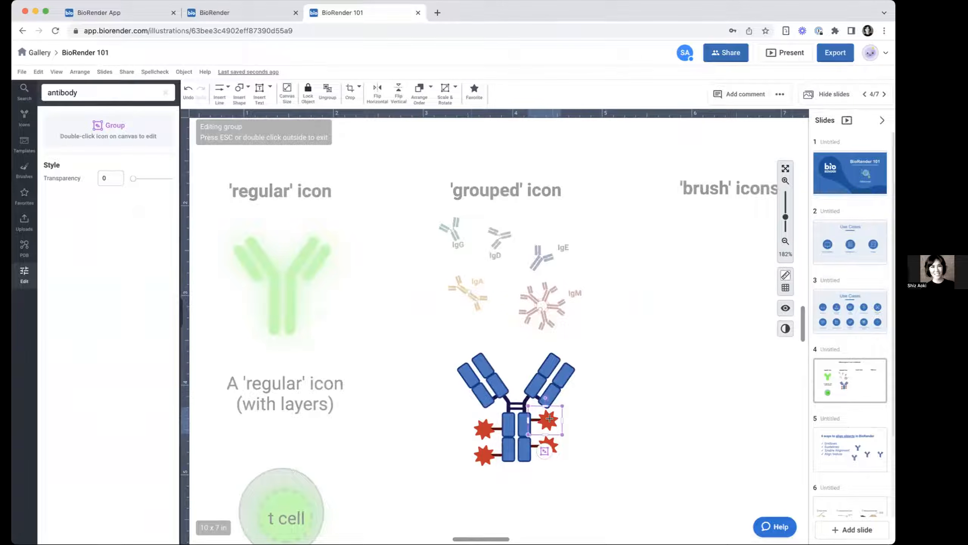
left_click(485, 456)
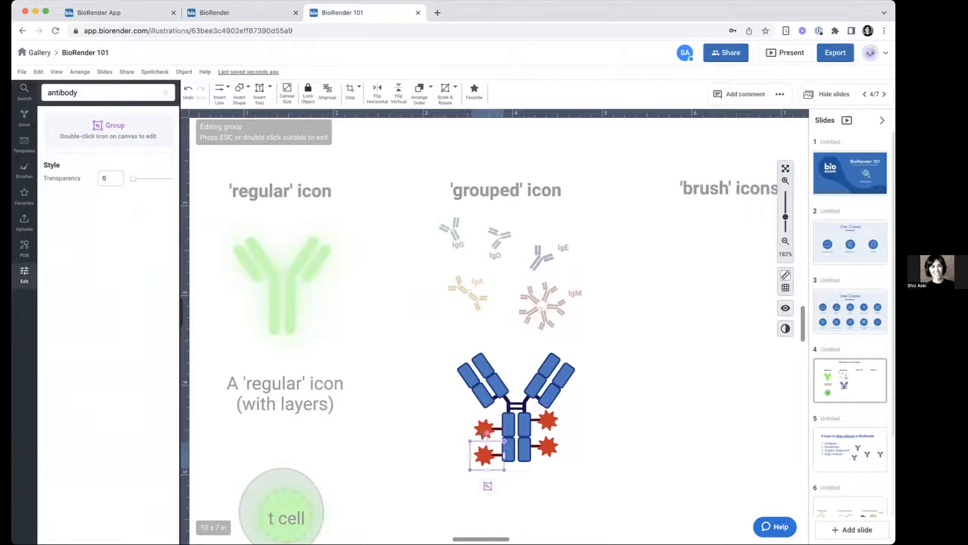
left_click(549, 419)
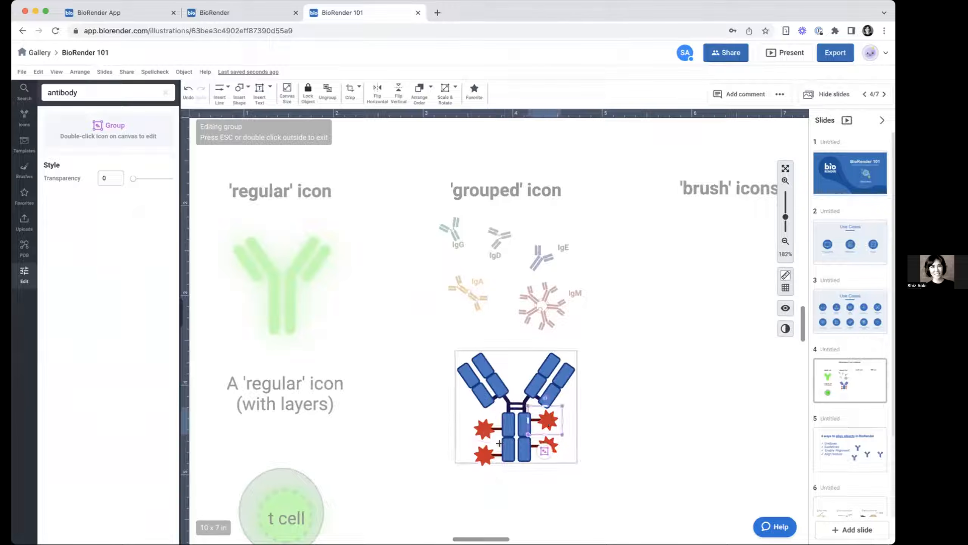
left_click(481, 361)
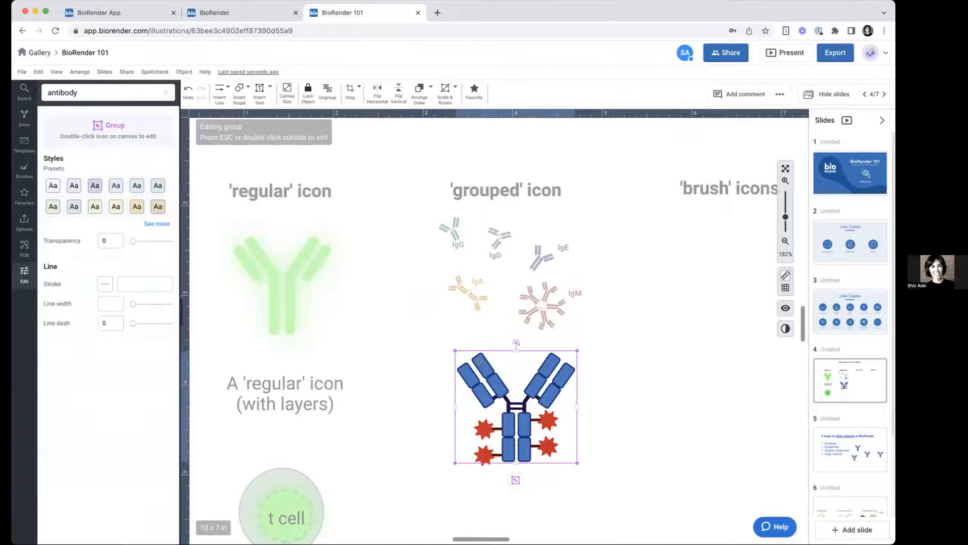
mouse_move(479, 362)
left_mouse_down()
mouse_move(472, 364)
mouse_move(482, 367)
left_mouse_up()
left_click(483, 367)
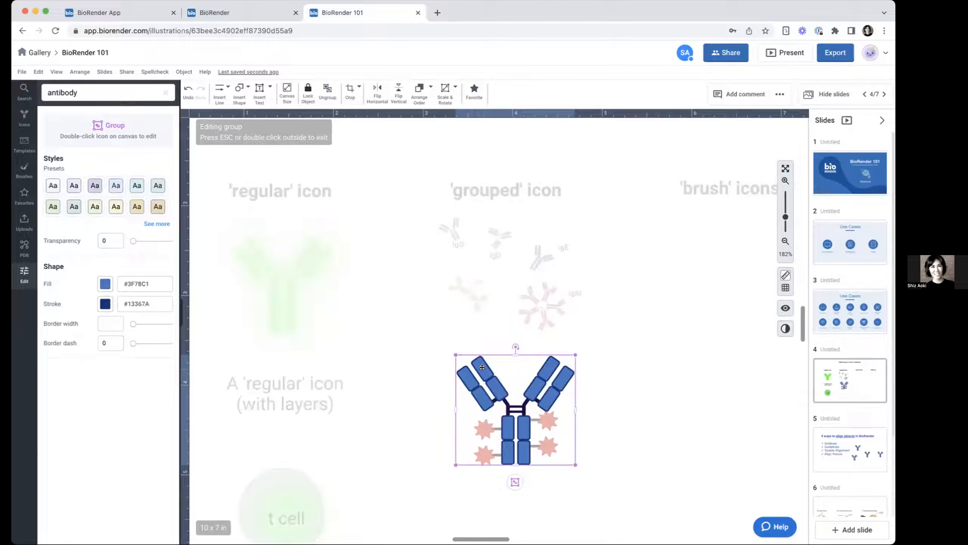
Step: Select the outermost upper-left blue segment of the antibody drug conjugate and shift it slightly
scroll(468, 376, "up", 5)
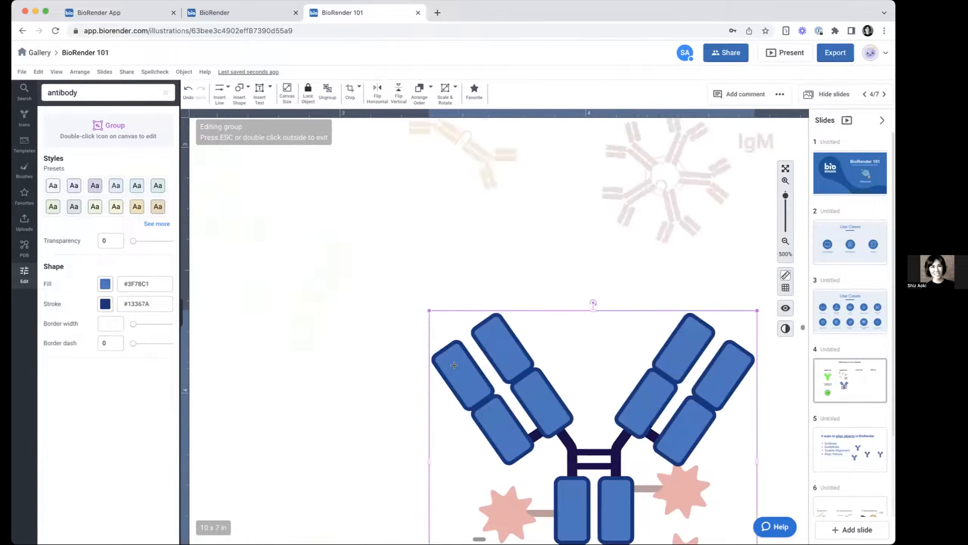
left_click(454, 365)
mouse_move(440, 341)
left_mouse_down()
mouse_move(330, 253)
mouse_move(453, 368)
mouse_move(409, 308)
mouse_move(403, 320)
mouse_move(427, 345)
left_mouse_up()
scroll(392, 359, "down", 5)
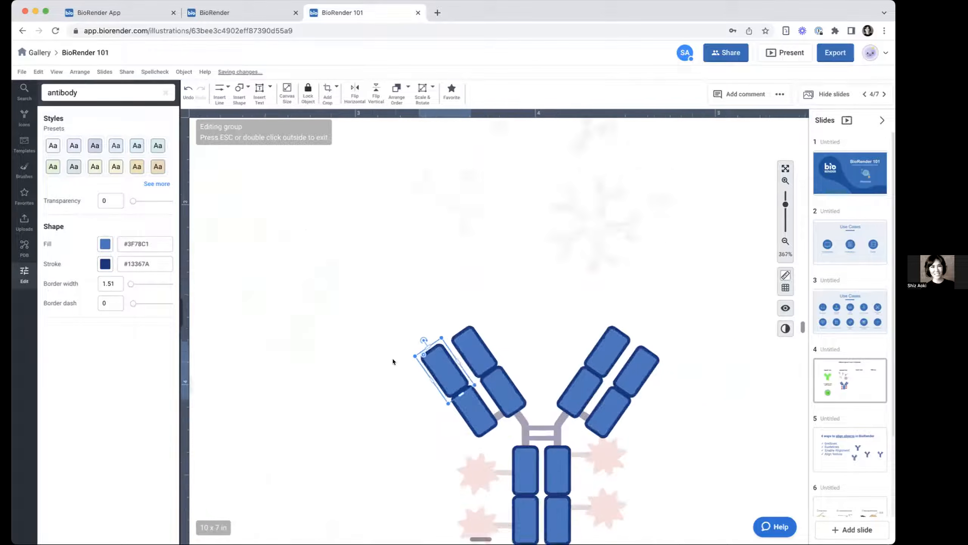
scroll(420, 366, "up", 5)
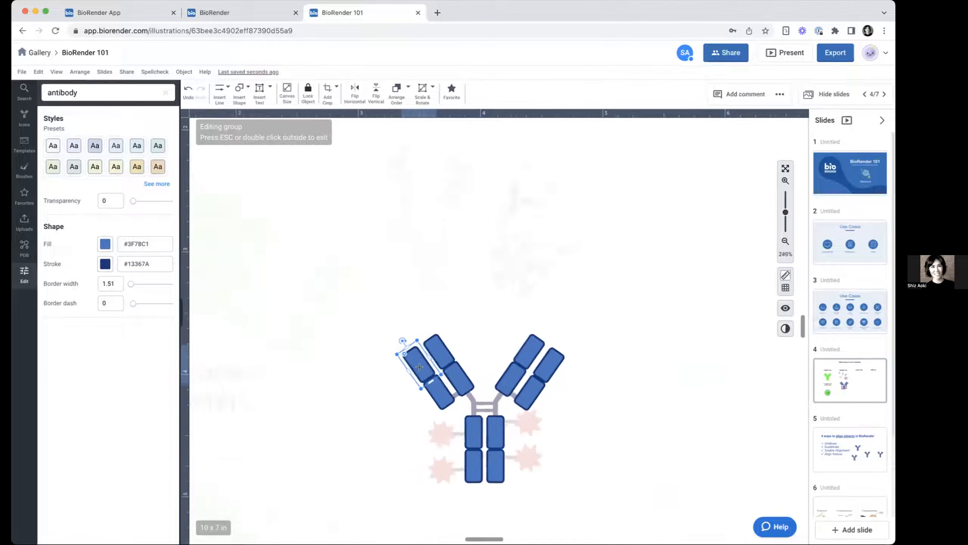
mouse_move(410, 361)
left_mouse_down()
mouse_move(394, 354)
mouse_move(410, 361)
left_mouse_up()
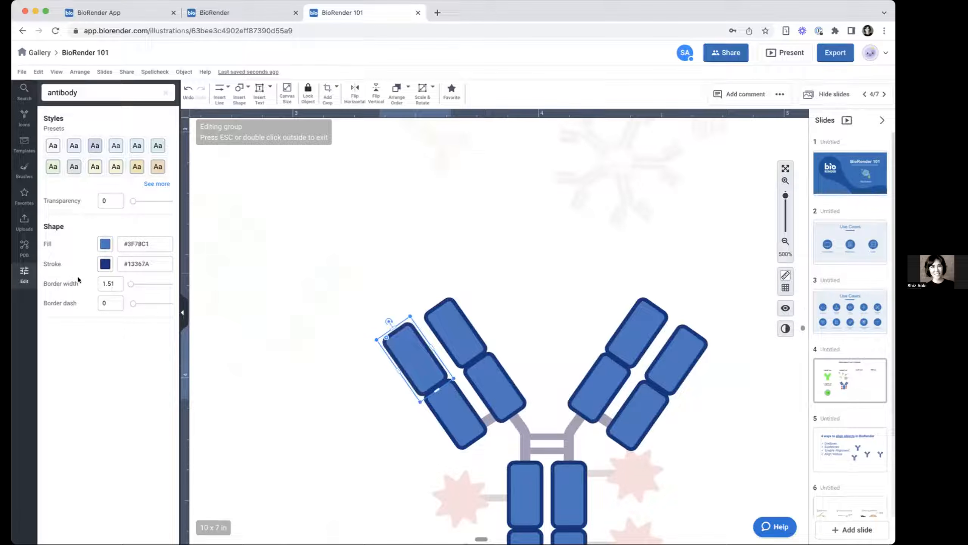
Step: Browse the style presets and apply the pale yellow one with fill #F6F4D6 and stroke #957A2A to the antibody's outer upper-left segment
left_click(157, 184)
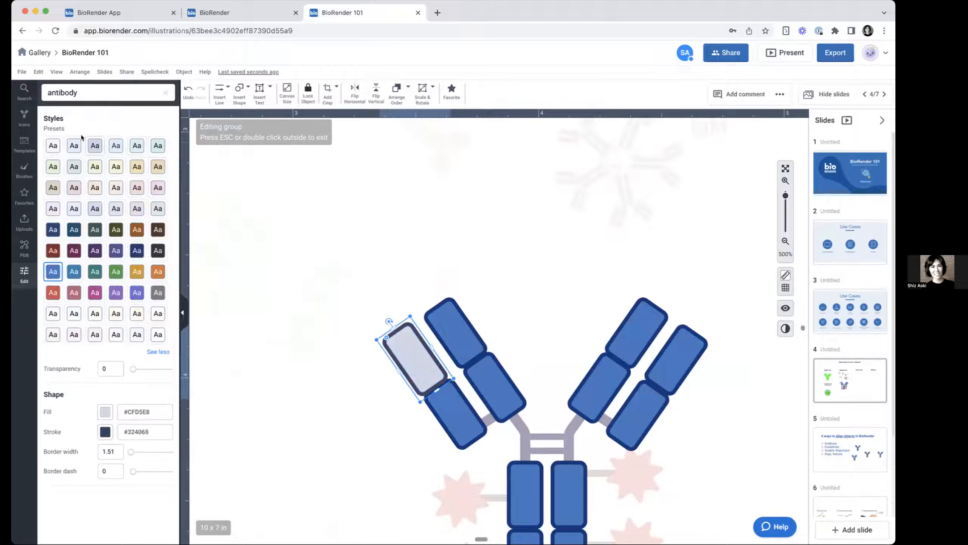
left_click(159, 352)
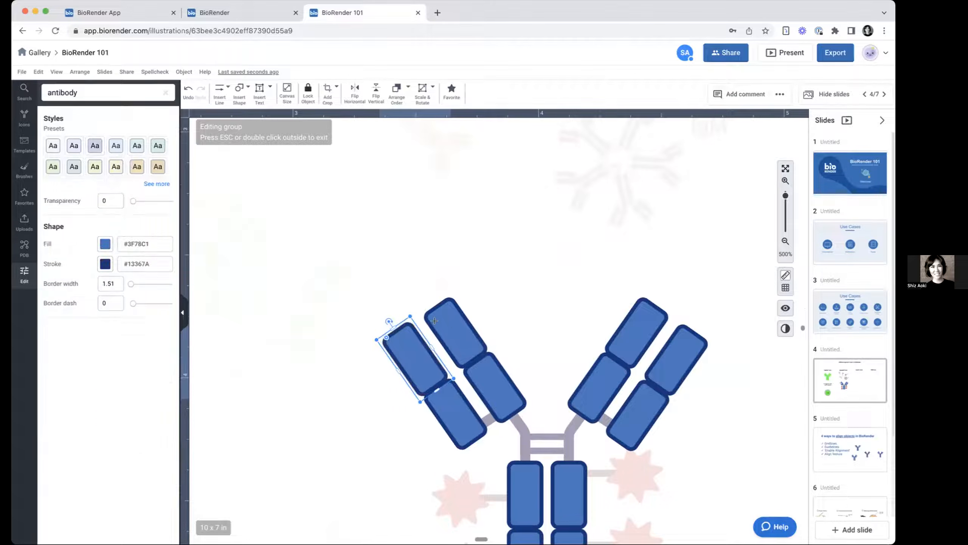
left_click_drag(389, 322, 378, 341)
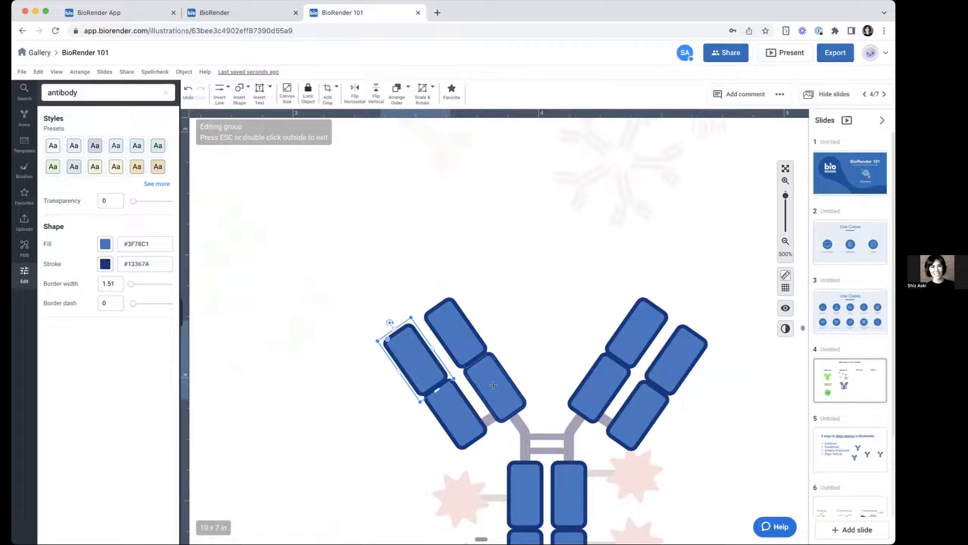
scroll(493, 385, "down", 10)
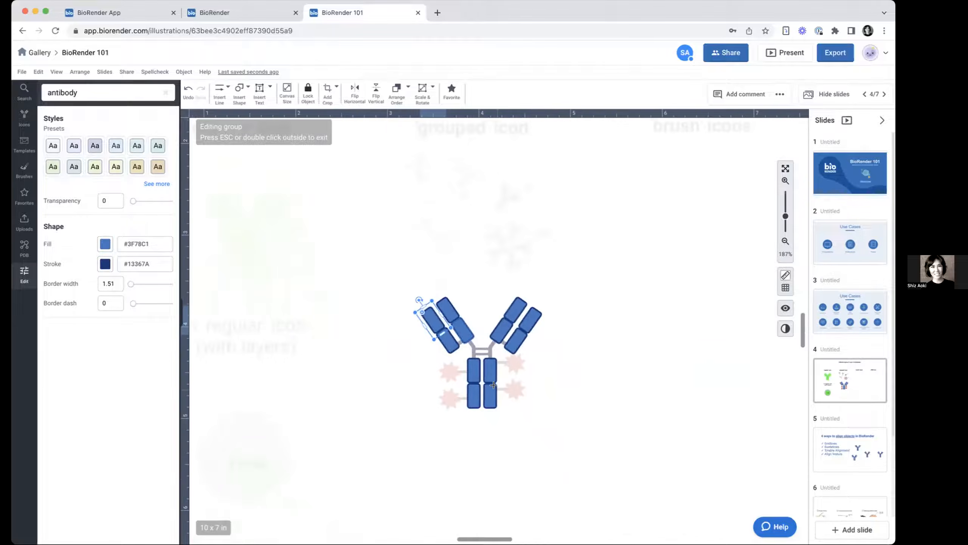
mouse_move(431, 321)
left_mouse_down()
mouse_move(439, 313)
mouse_move(433, 323)
left_mouse_up()
left_click(110, 166)
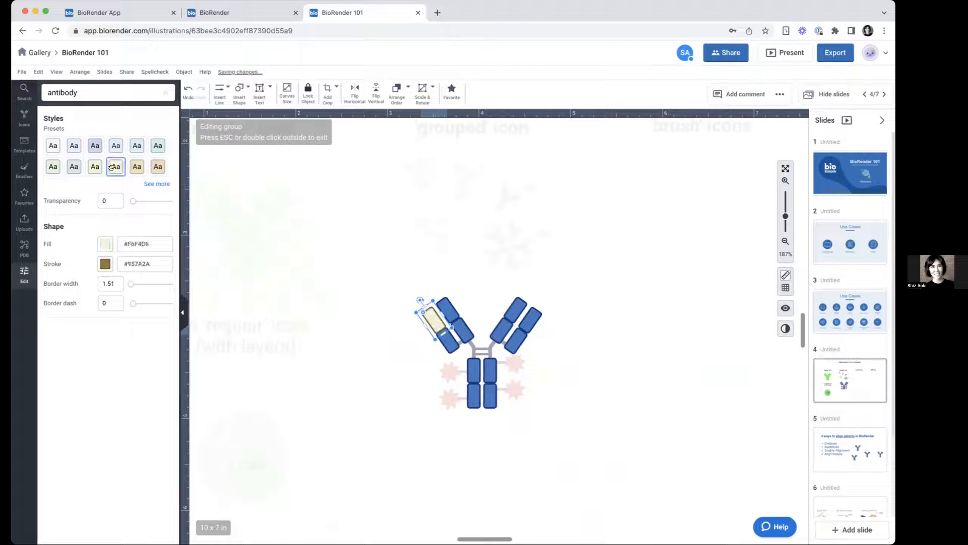
Step: Apply the pale yellow preset with fill #F6F4D6 and stroke #957A2A to the antibody's other three outer segments and leave group editing
left_click(510, 309)
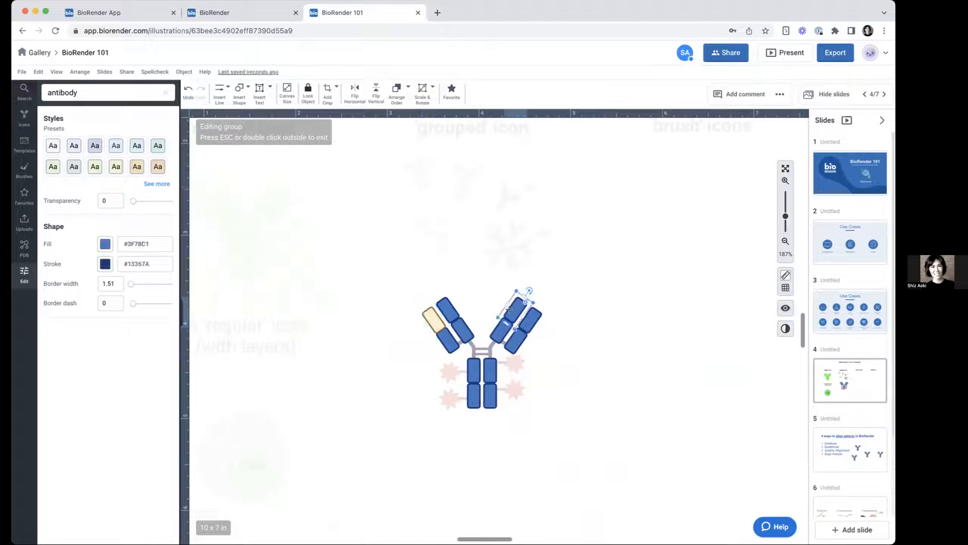
left_click(115, 166)
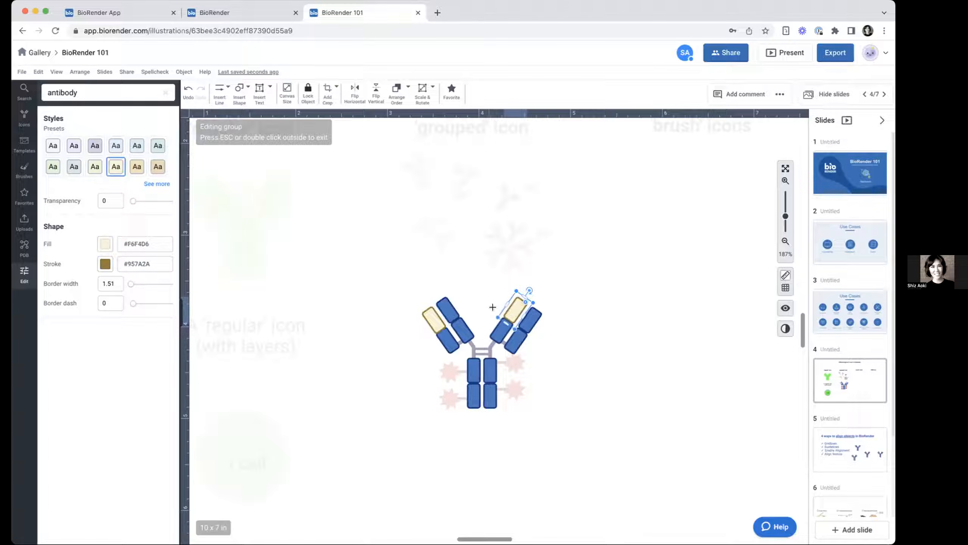
left_click(531, 320)
left_click(116, 166)
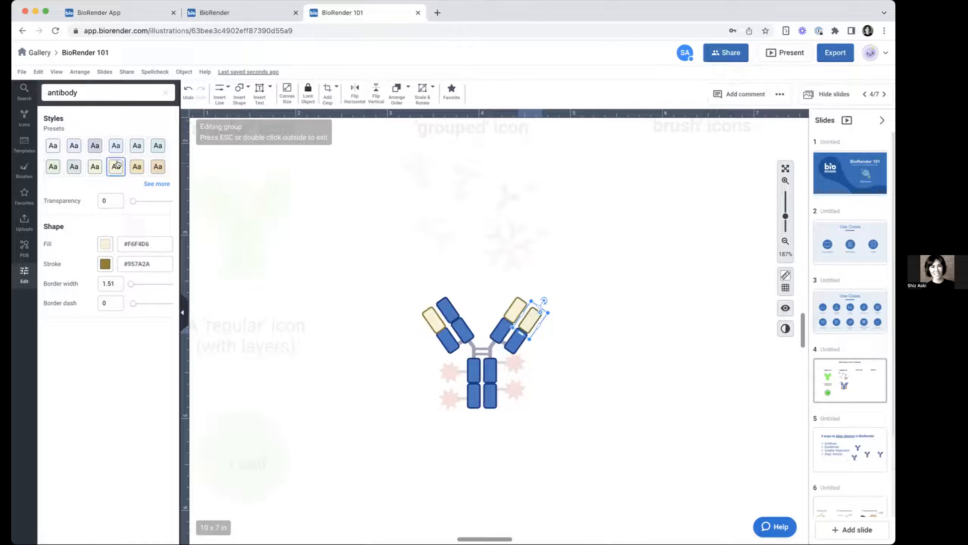
left_click(449, 308)
left_click(116, 166)
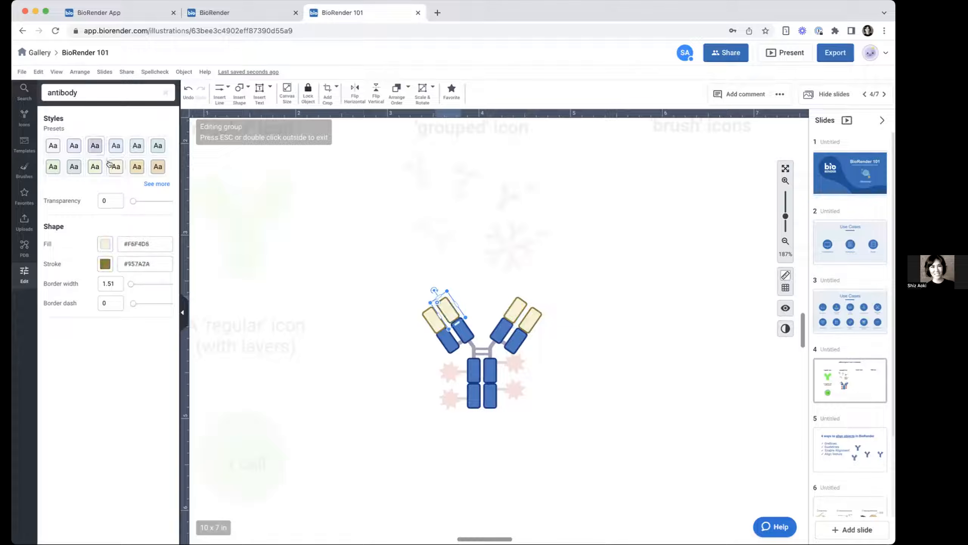
left_click(397, 398)
scroll(398, 398, "down", 5)
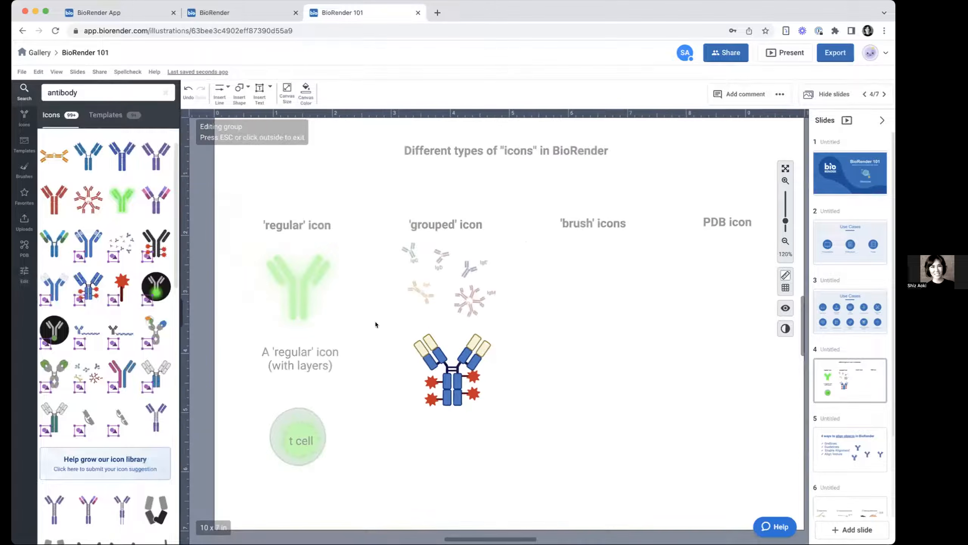
scroll(416, 337, "right", 1)
scroll(416, 336, "down", 1)
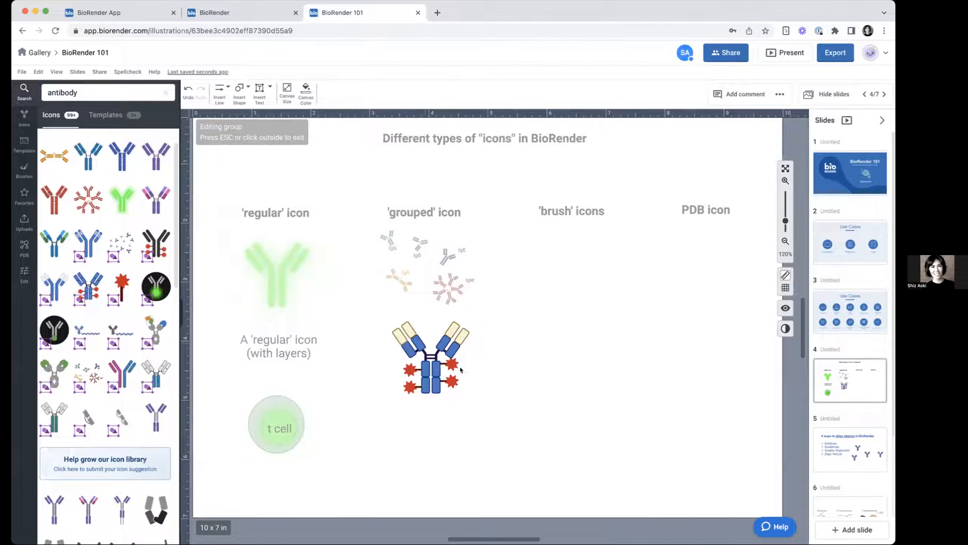
left_click(427, 394)
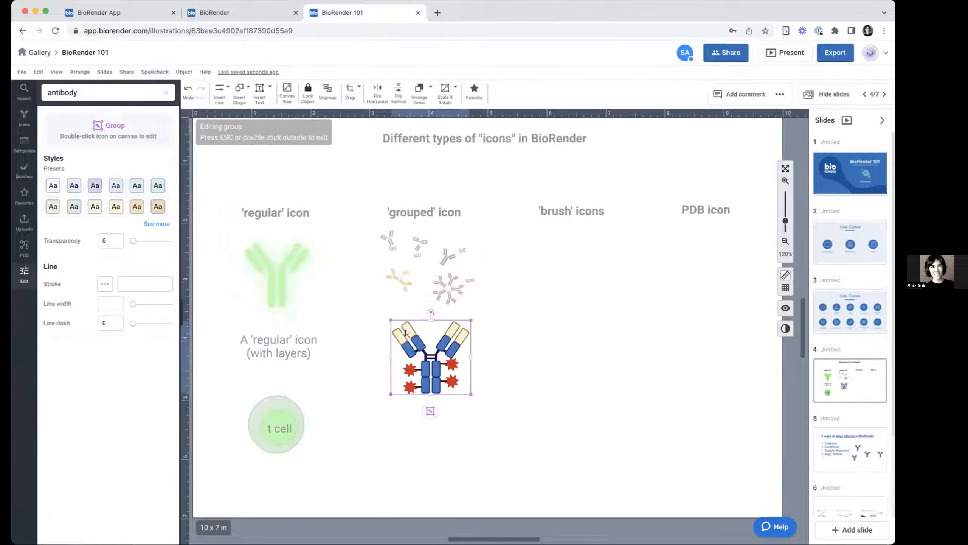
double_click(537, 326)
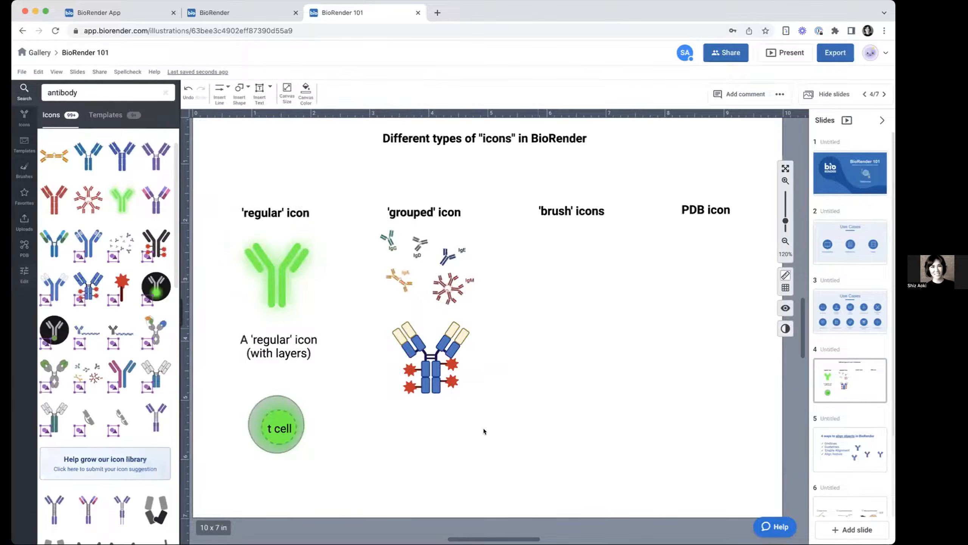
Step: Clear the icon search and slightly reposition the antibody drug conjugate and Ig spectrum groups under the 'grouped' icon heading
left_click_drag(45, 92, 78, 92)
key("BackSpace")
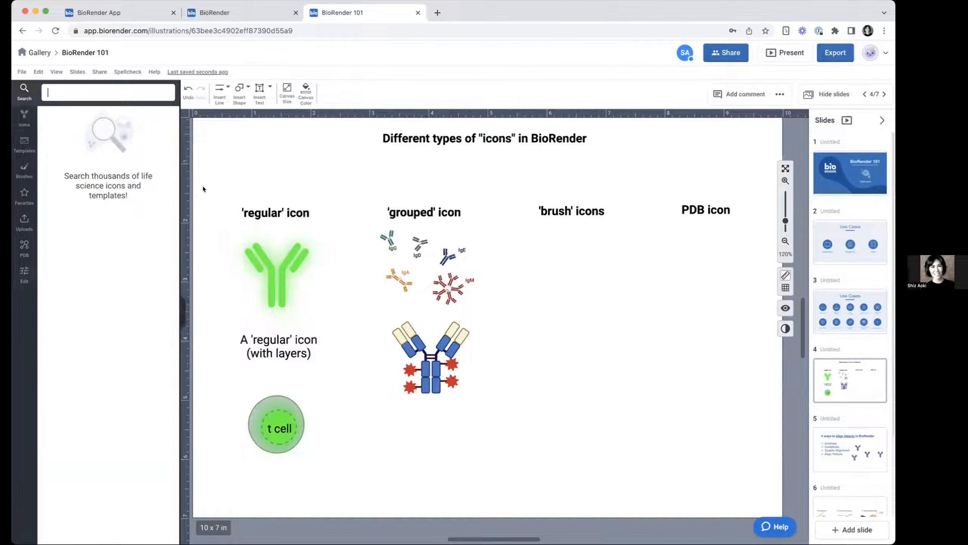
left_click(407, 356)
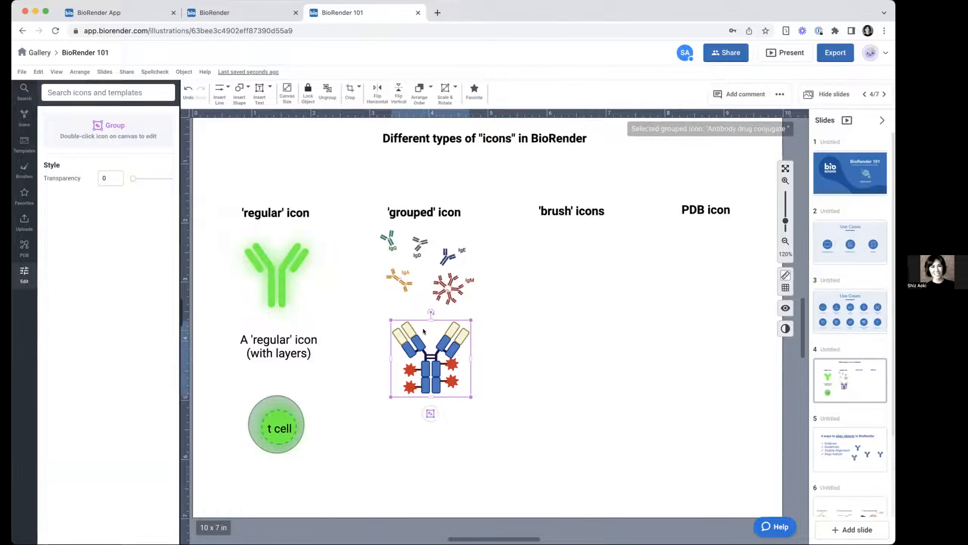
left_click_drag(403, 329, 402, 332)
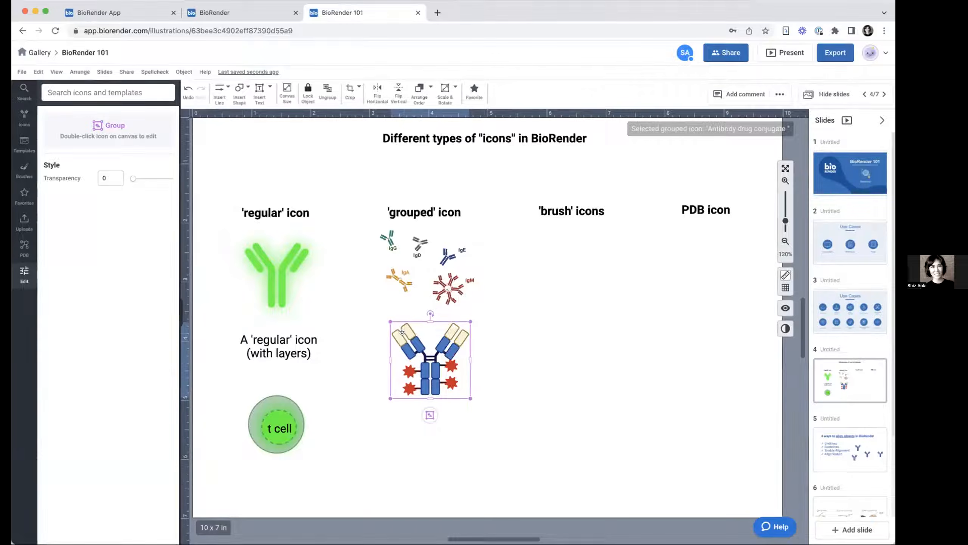
double_click(409, 340)
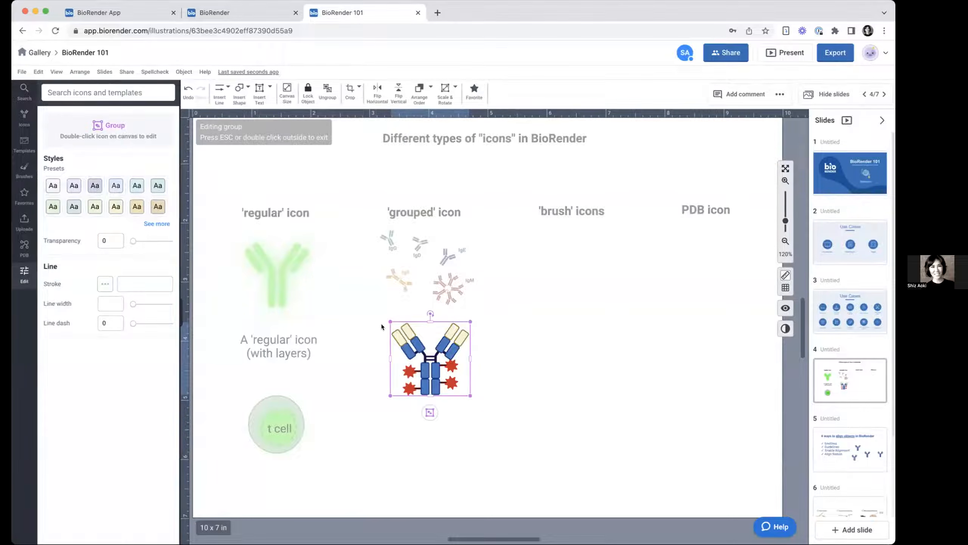
left_click(375, 348)
double_click(564, 372)
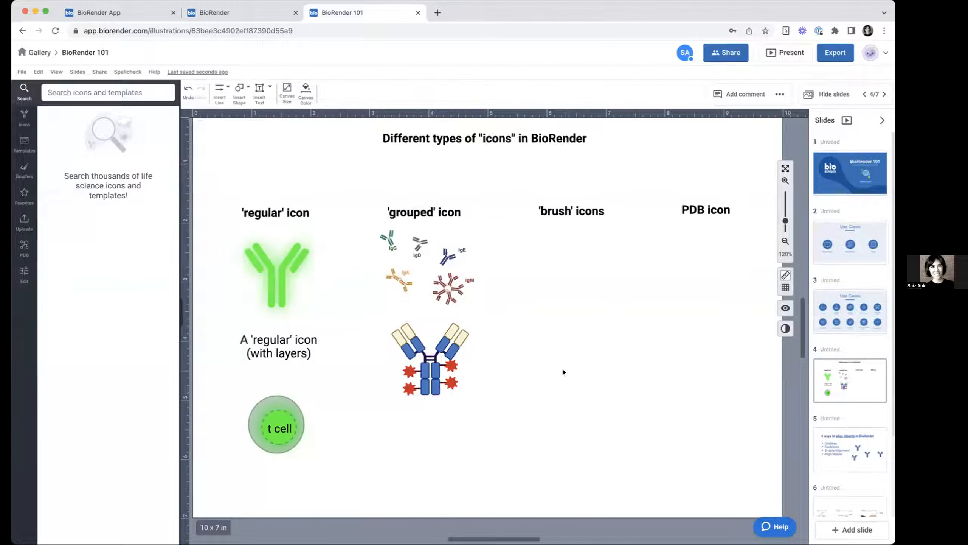
left_click(444, 332)
left_click(450, 285)
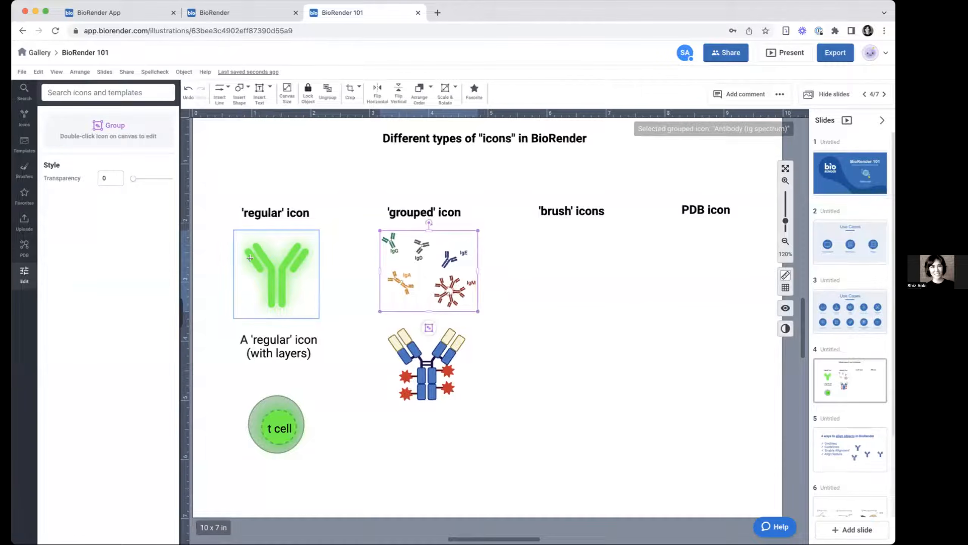
left_click(261, 269)
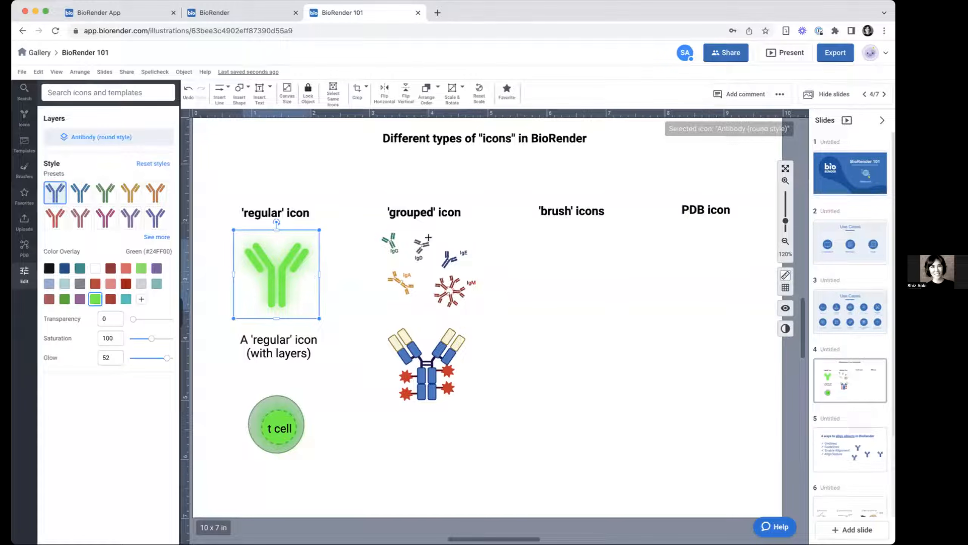
left_click(538, 307)
Step: Search the icon library for dna
left_click(91, 89)
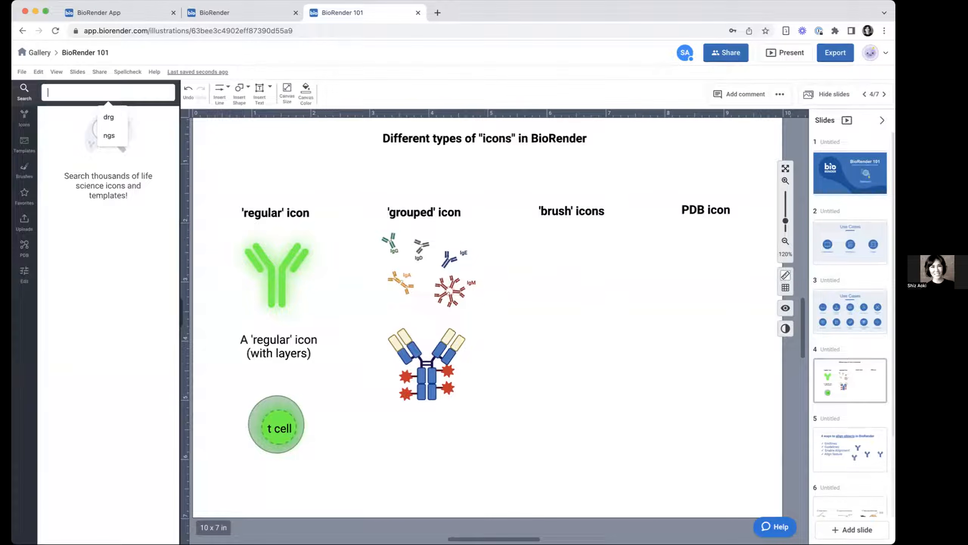
type("dna")
key("Return")
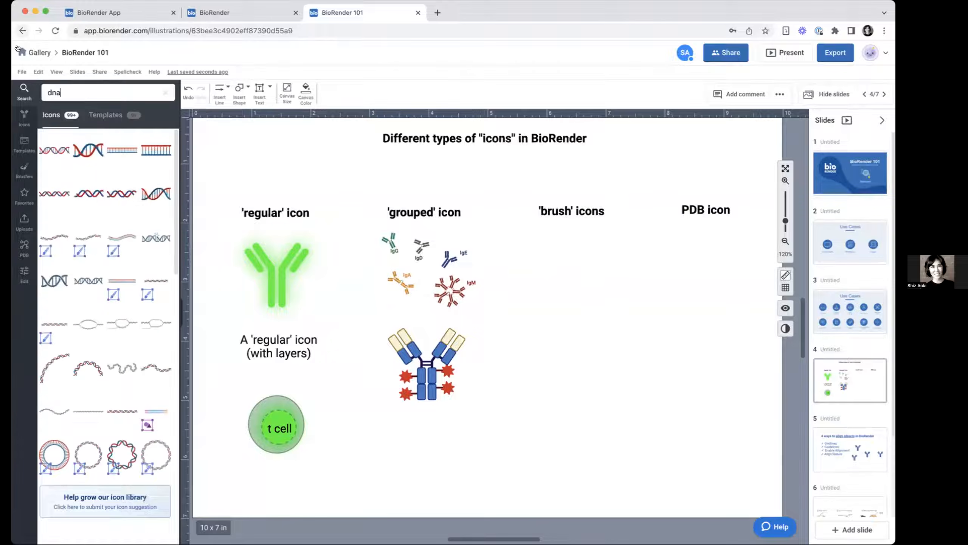
Step: Try the wavy simplified dsDNA and unwound dsDNA brushes on the slide, deleting each one
scroll(110, 213, "down", 1)
mouse_move(51, 215)
mouse_move(47, 224)
left_mouse_down()
mouse_move(598, 331)
mouse_move(546, 278)
left_mouse_up()
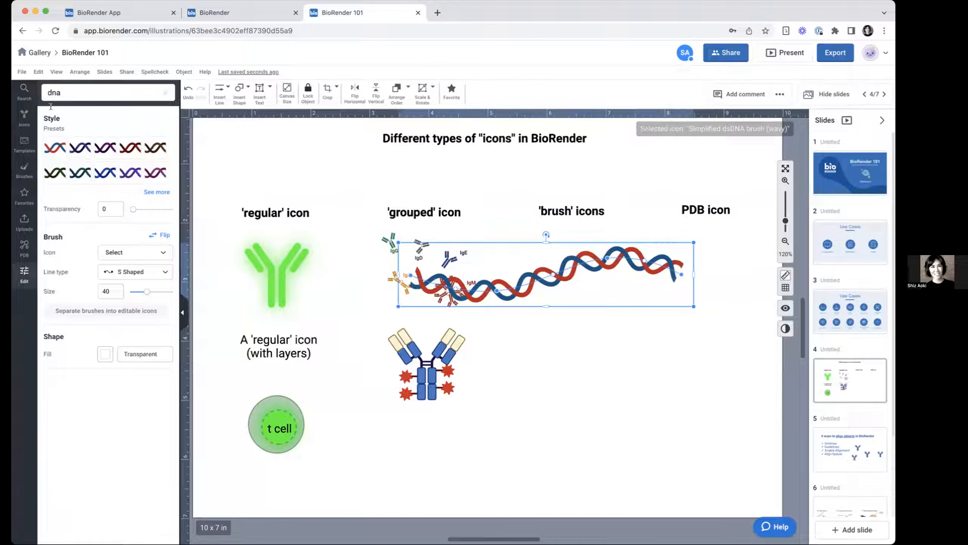
type("\\")
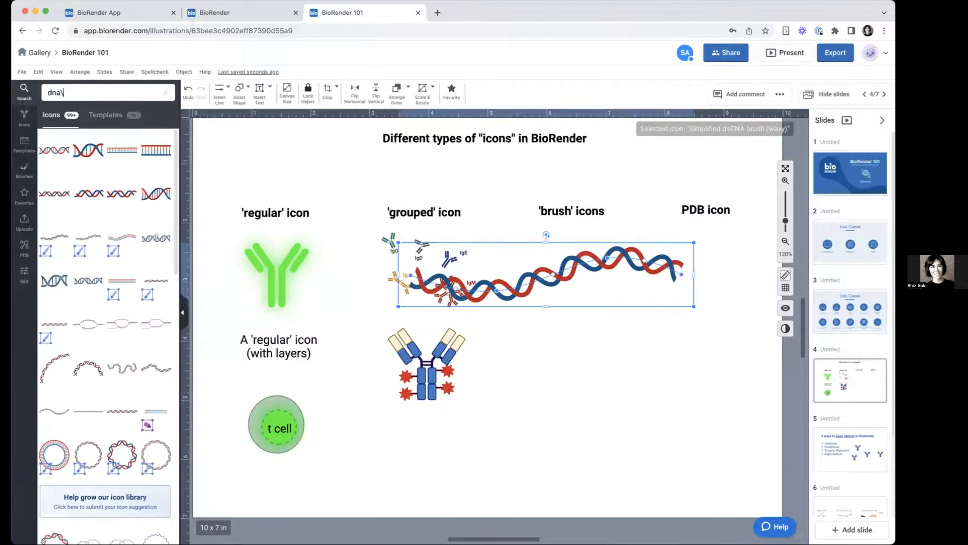
key("Delete")
left_click(123, 238)
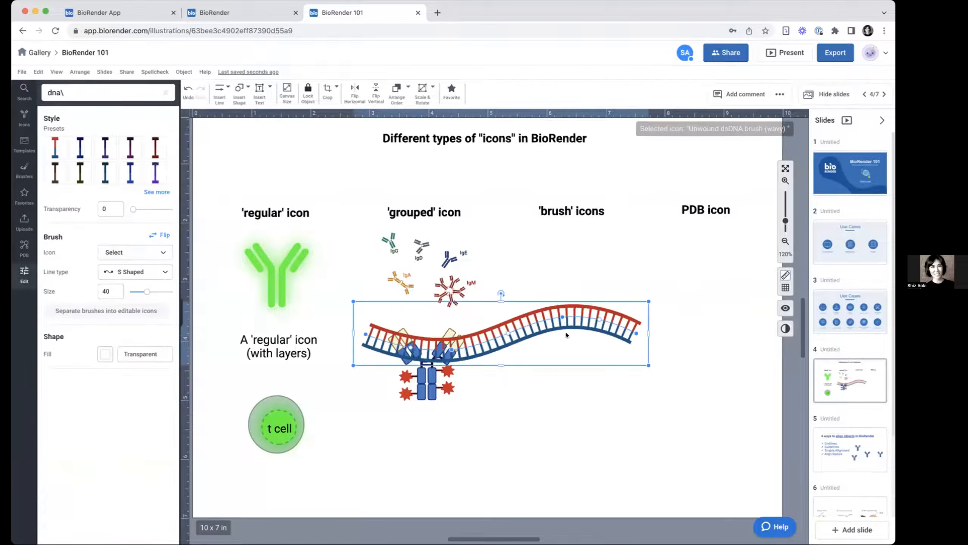
key("Delete")
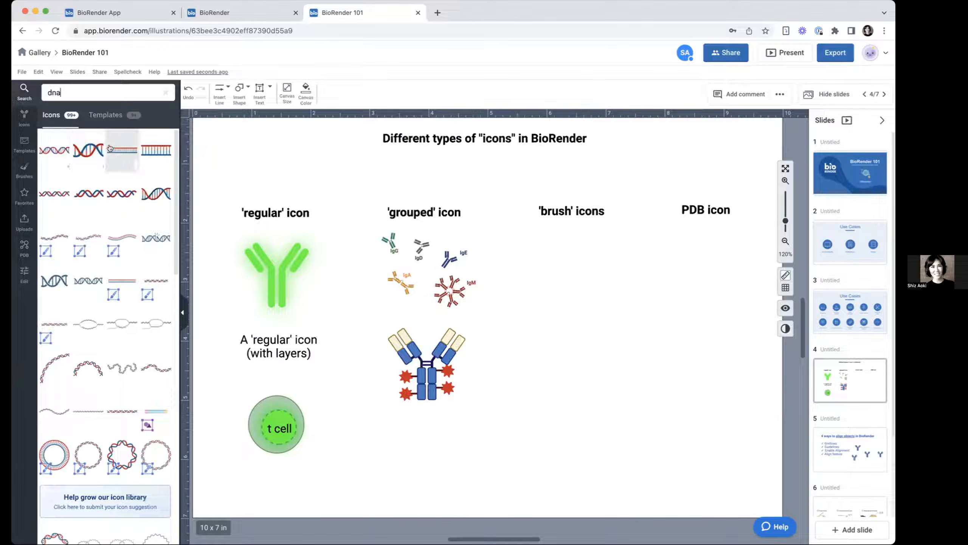
Step: Place the wavy dsDNA brush from the dna results, shorten it, and position it below the 'brush' icons heading
mouse_move(59, 221)
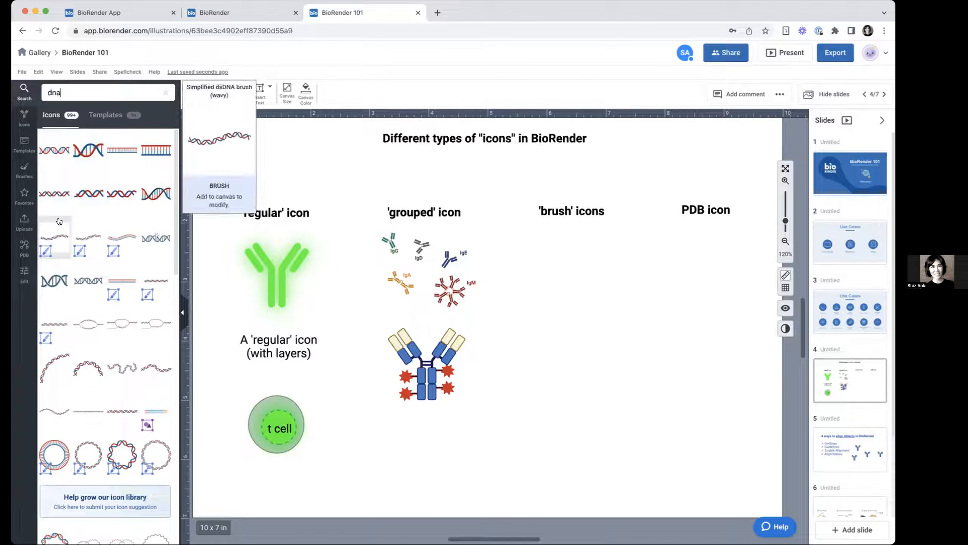
scroll(114, 305, "down", 3)
mouse_move(151, 322)
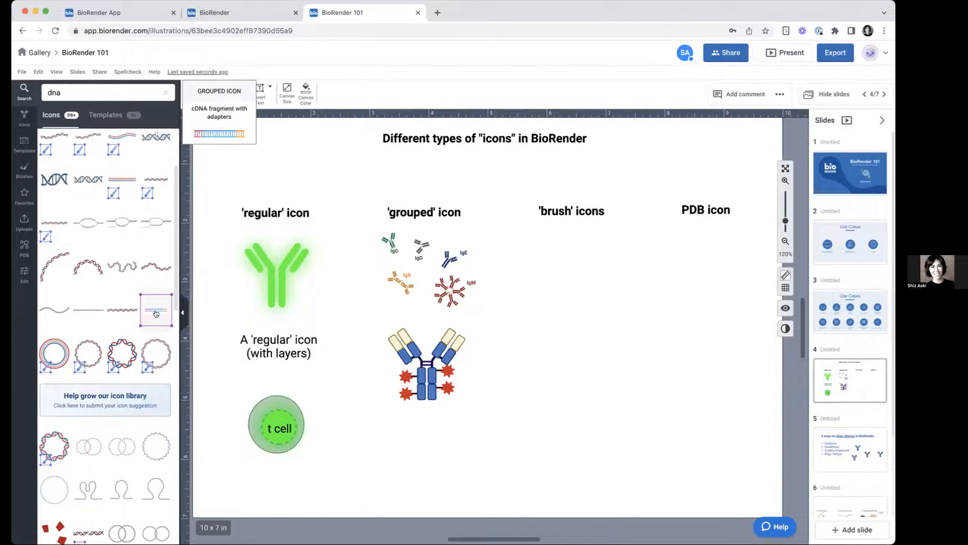
scroll(155, 313, "up", 2)
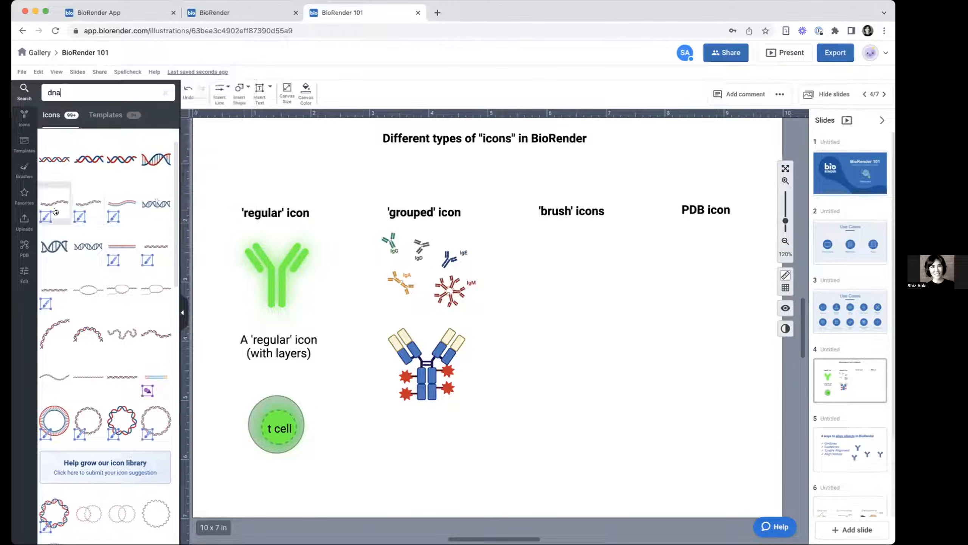
mouse_move(79, 214)
left_mouse_down()
mouse_move(221, 232)
mouse_move(533, 357)
mouse_move(504, 355)
mouse_move(604, 320)
mouse_move(577, 328)
left_mouse_up()
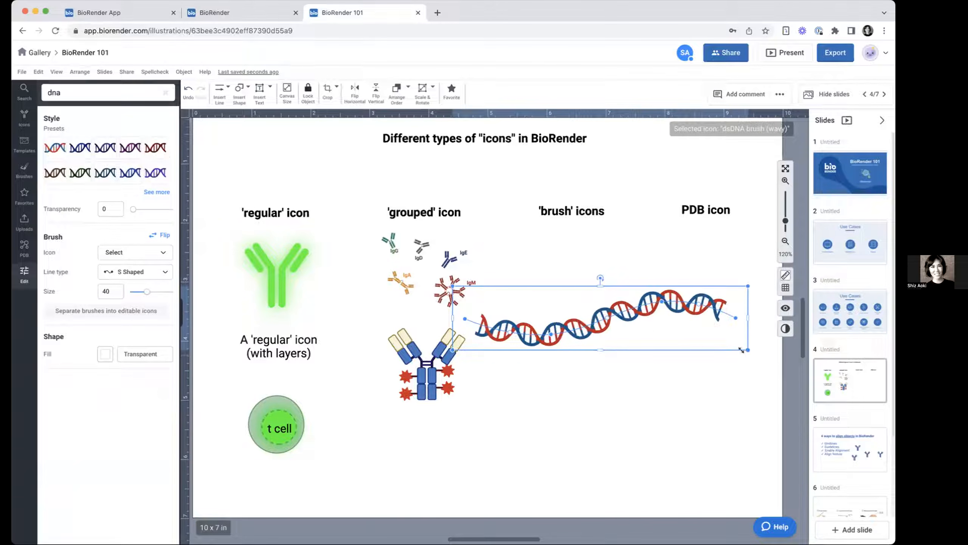
mouse_move(740, 316)
left_mouse_down()
mouse_move(634, 317)
mouse_move(661, 316)
left_mouse_up()
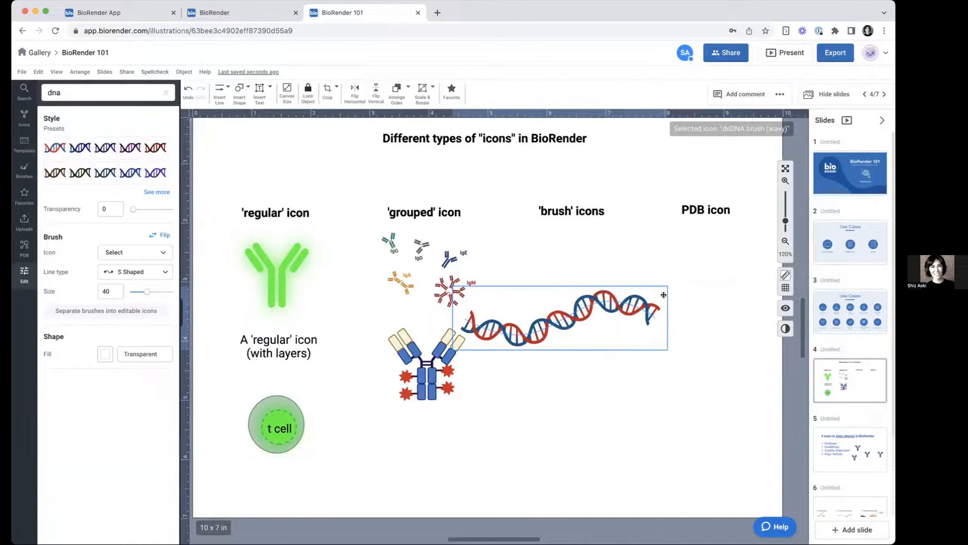
mouse_move(561, 316)
left_mouse_down()
mouse_move(588, 296)
mouse_move(607, 303)
left_mouse_up()
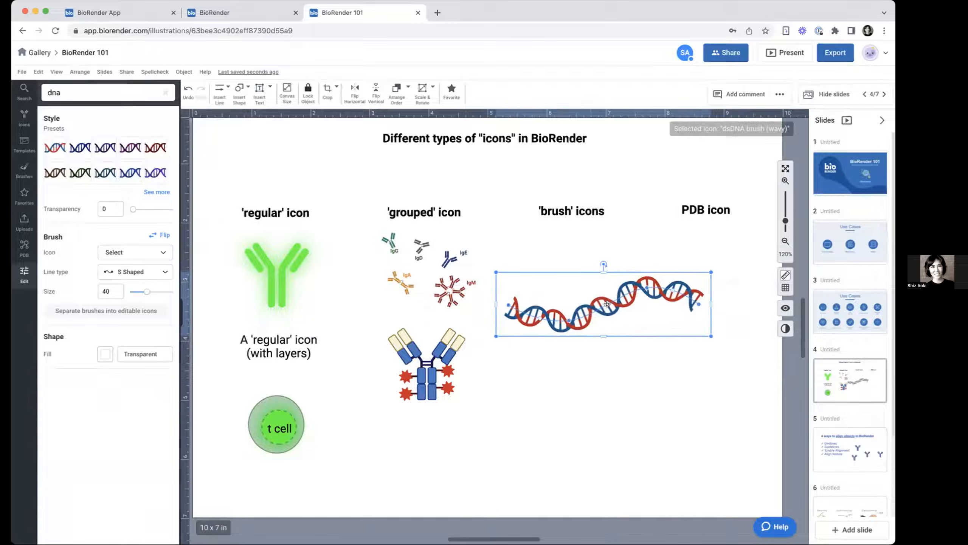
Step: Bend the dsDNA brush through its curve points so its left half arches up and its right half dips down
mouse_move(641, 267)
left_mouse_down()
mouse_move(642, 237)
mouse_move(639, 355)
mouse_move(634, 263)
mouse_move(642, 285)
left_mouse_up()
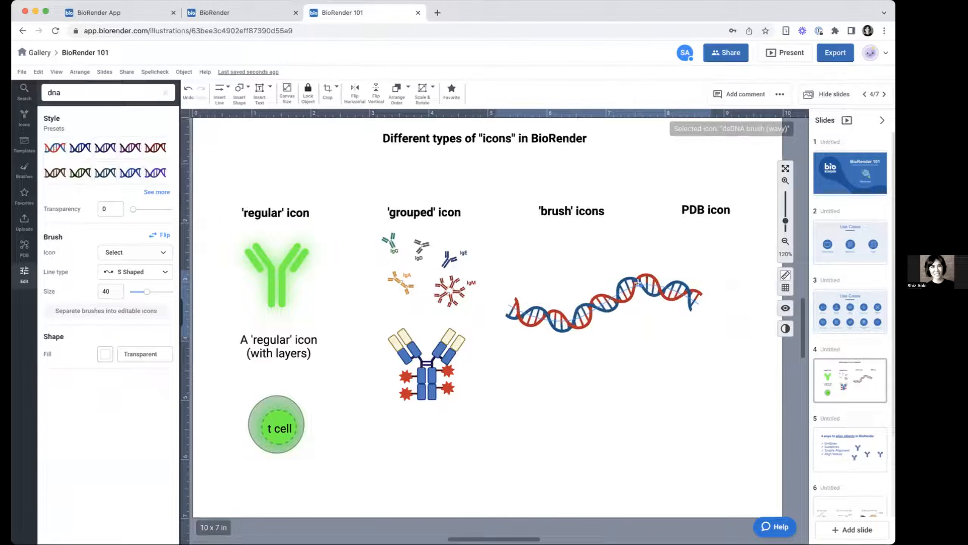
mouse_move(564, 315)
left_mouse_down()
mouse_move(569, 396)
mouse_move(556, 247)
left_mouse_up()
left_click_drag(634, 282, 632, 347)
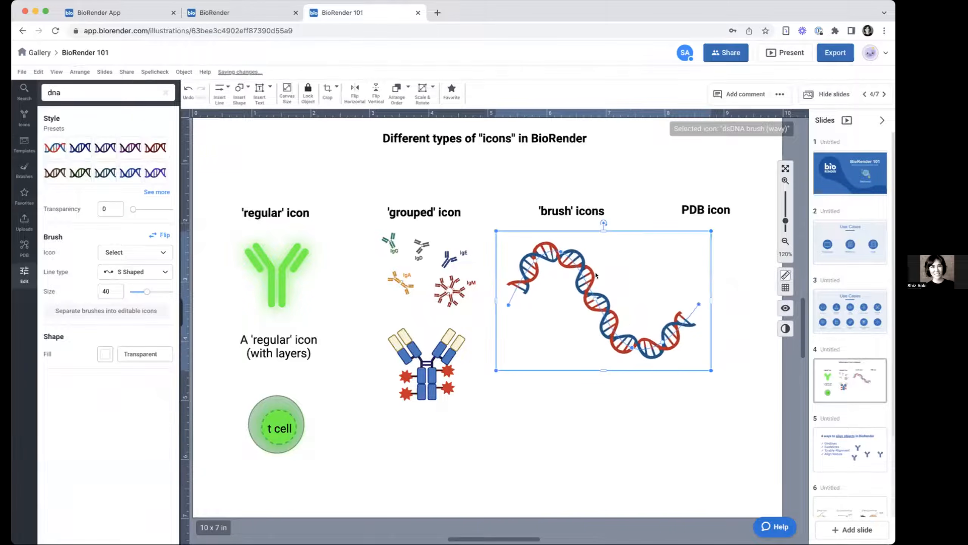
left_click_drag(561, 258, 563, 288)
Step: Search the icon library for membrane and place the wavy phospholipid bilayer brush below the DNA strand
left_click(115, 94)
type("membrane")
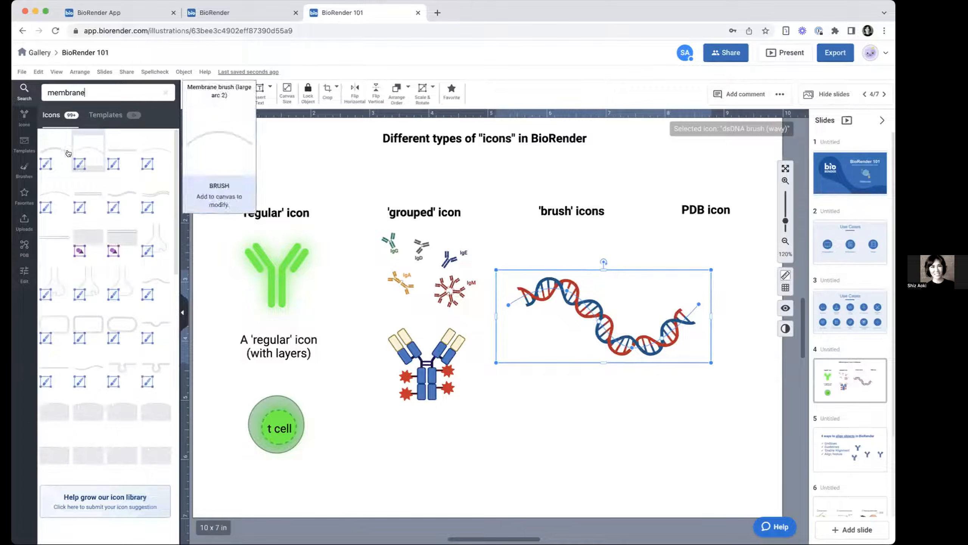
left_click_drag(160, 199, 589, 414)
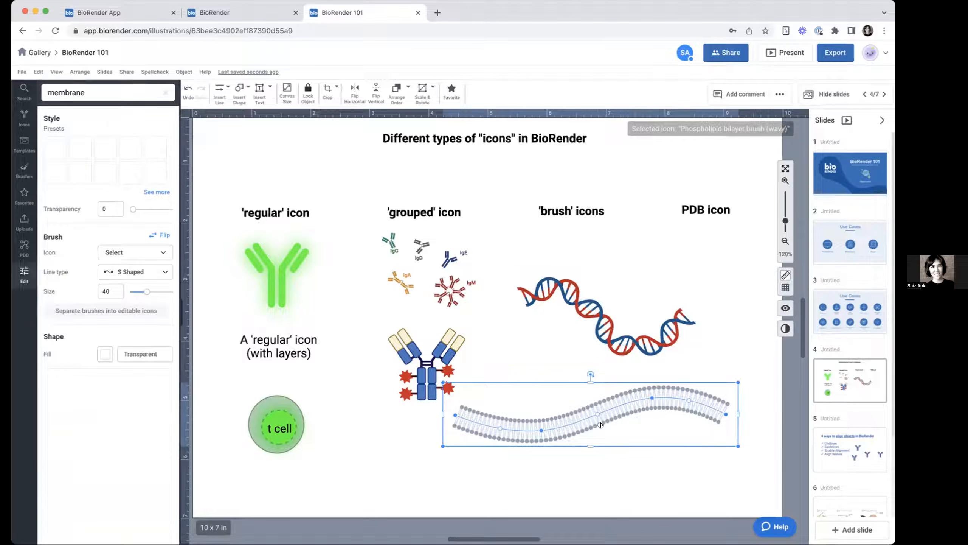
Step: Reverse the phospholipid bilayer's wave to match the DNA strand's curve and scale it down to a brush size of about 22.5
mouse_move(648, 392)
left_mouse_down()
mouse_move(648, 484)
mouse_move(648, 371)
mouse_move(650, 462)
left_mouse_up()
left_click_drag(540, 429, 537, 387)
mouse_move(738, 484)
left_mouse_down()
mouse_move(622, 435)
mouse_move(654, 408)
mouse_move(632, 407)
left_mouse_up()
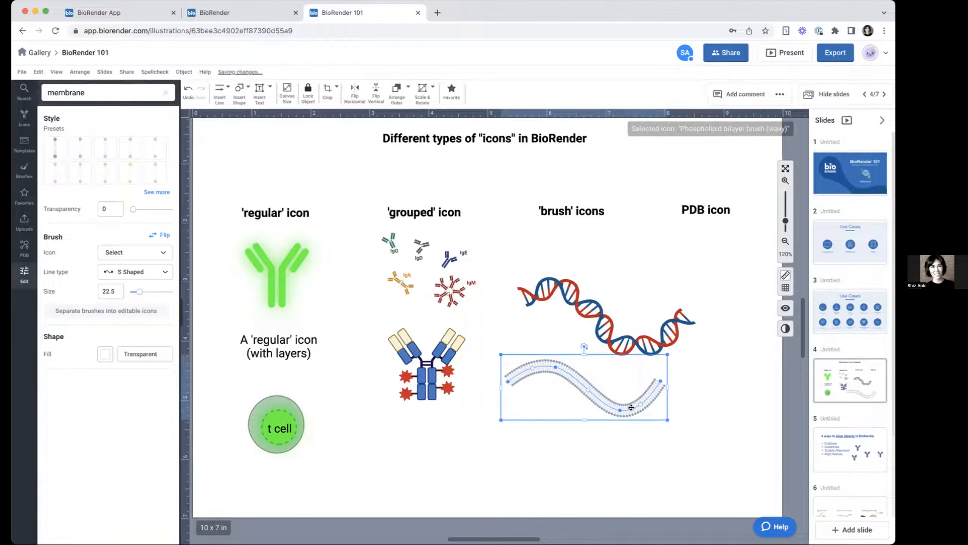
Step: Shift the DNA strand slightly up and left and nudge the phospholipid bilayer up beneath it
left_click(572, 424)
left_click(578, 358)
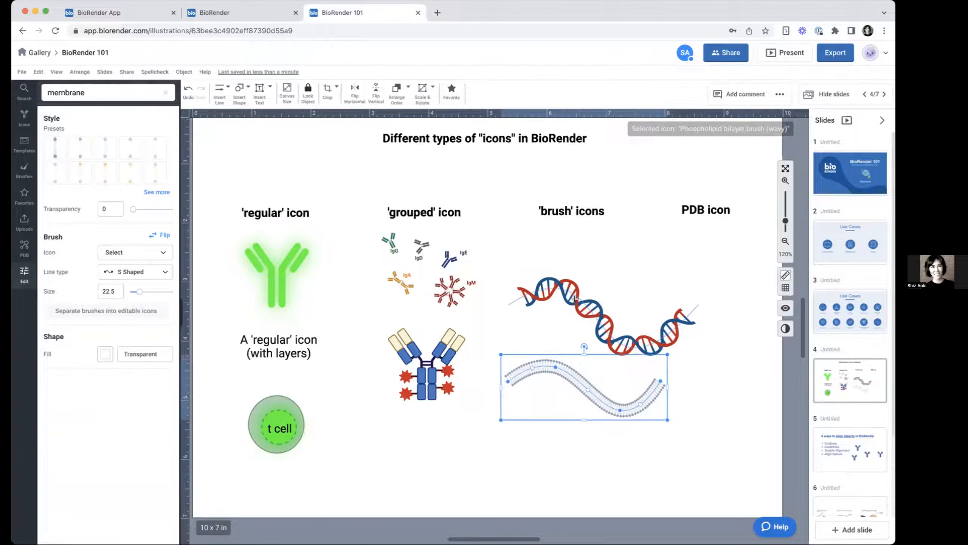
left_click_drag(574, 298, 558, 291)
left_click_drag(559, 371, 559, 366)
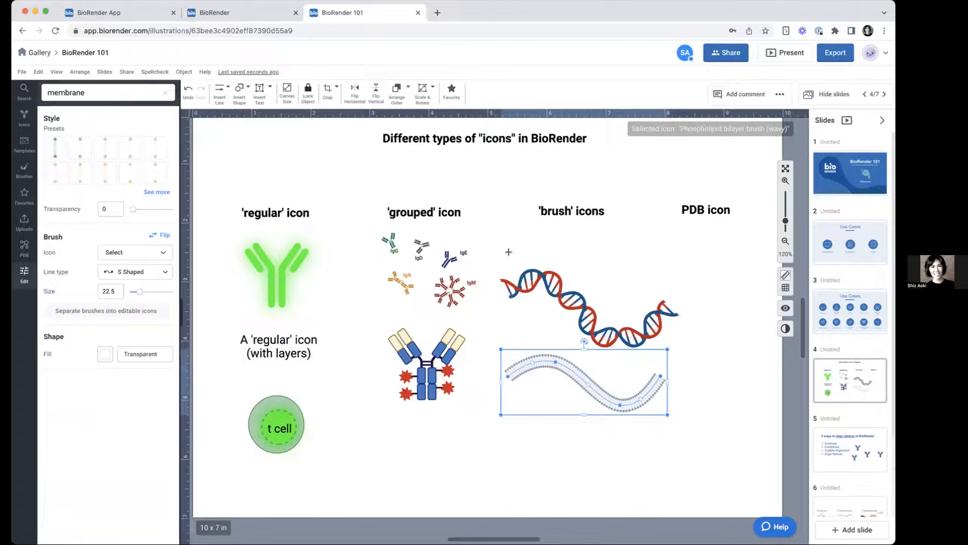
scroll(581, 360, "up", 5)
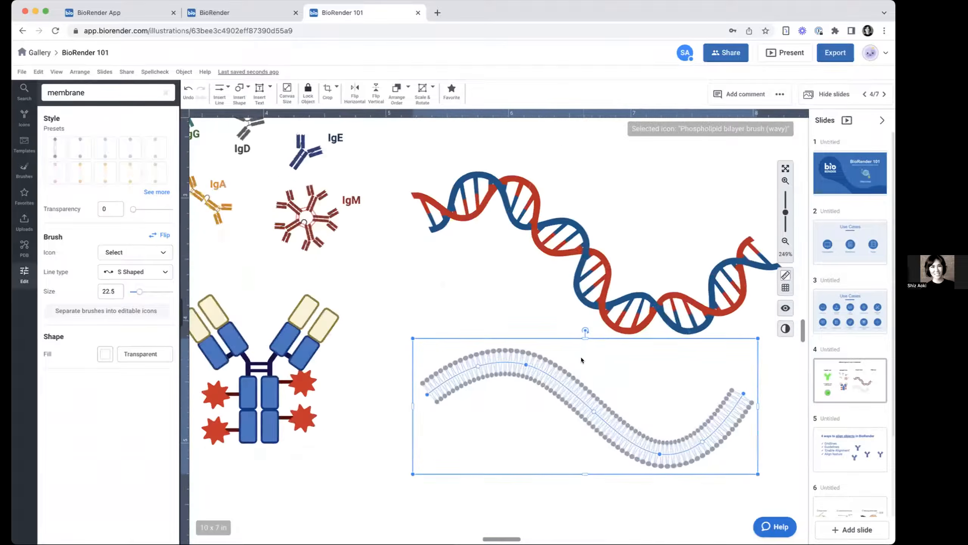
Step: Separate the wavy phospholipid bilayer brush into a group of editable icons
scroll(582, 360, "right", 3)
scroll(581, 360, "down", 2)
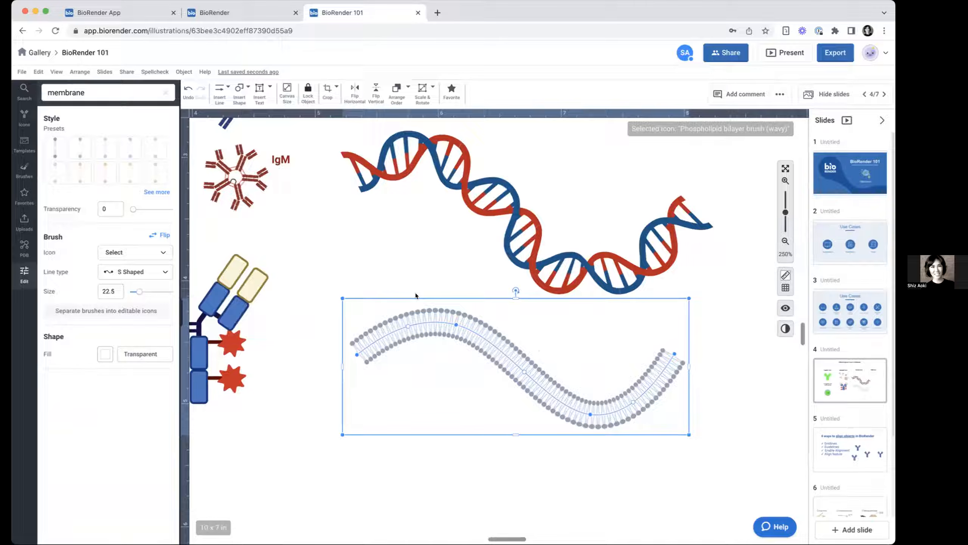
right_click(493, 359)
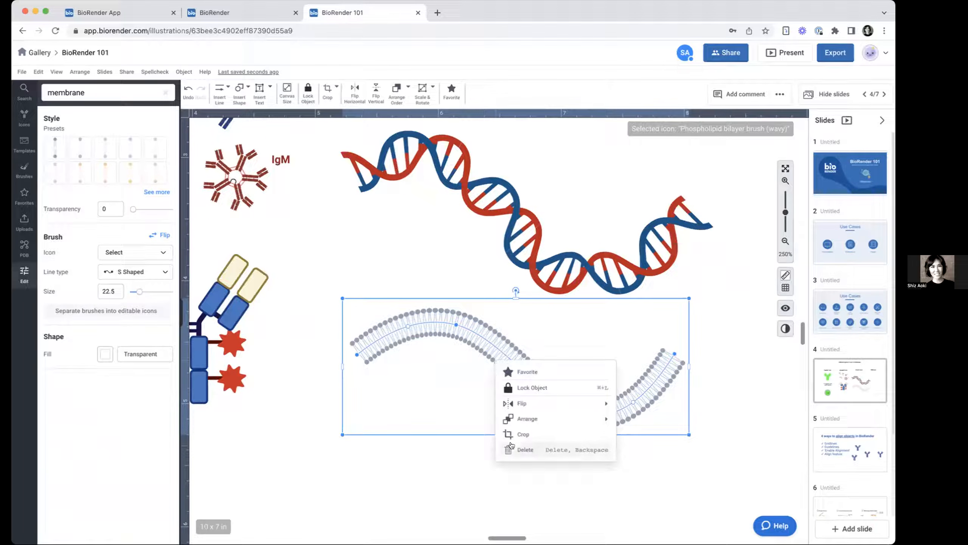
left_click(435, 480)
left_click(435, 480)
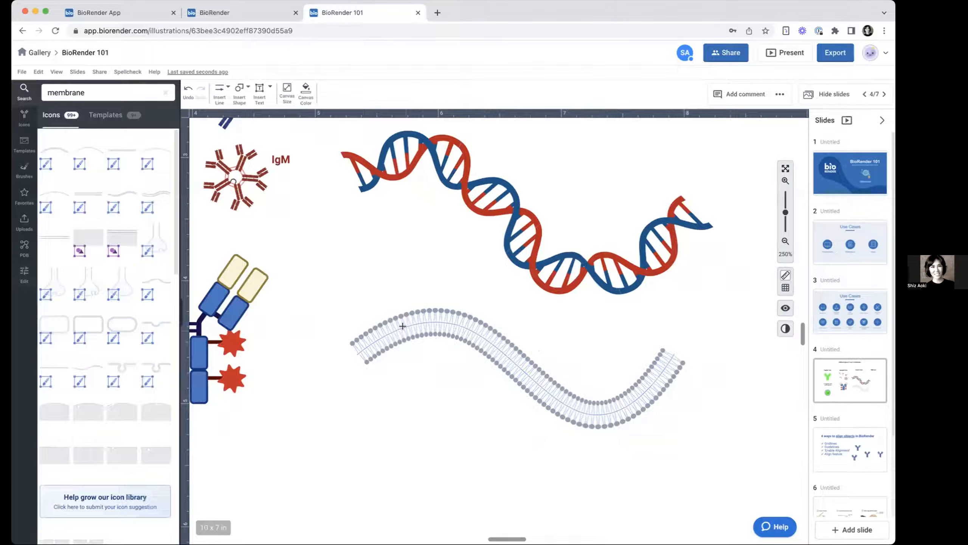
left_click(410, 345)
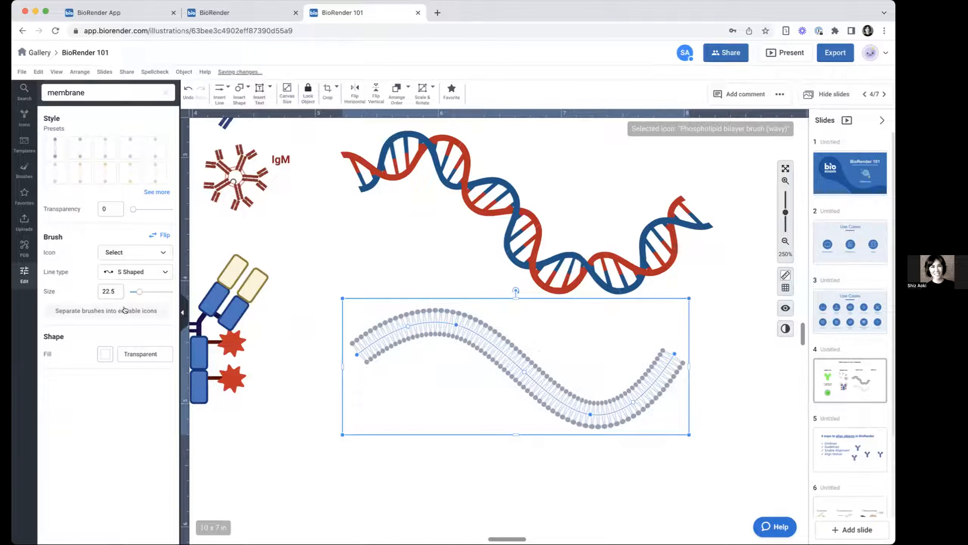
left_click(102, 313)
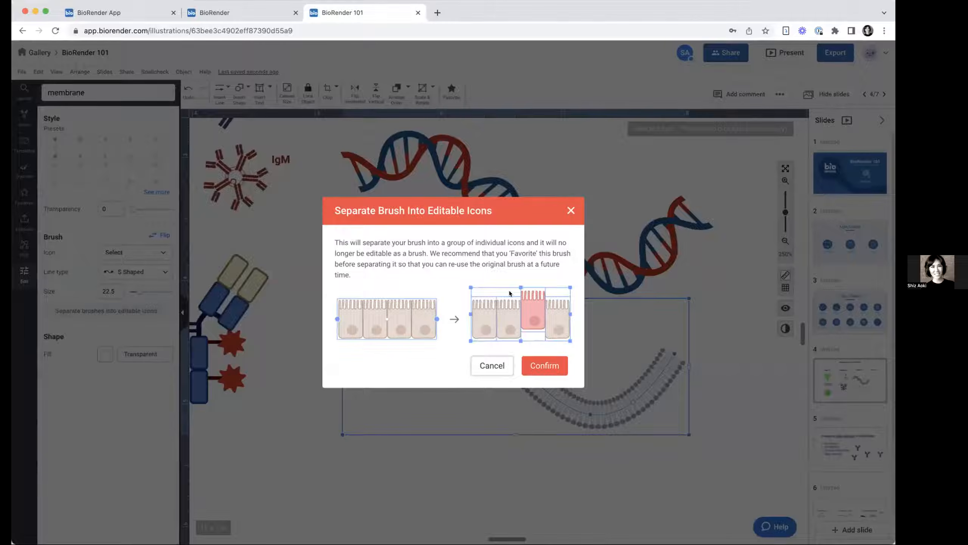
left_click(547, 367)
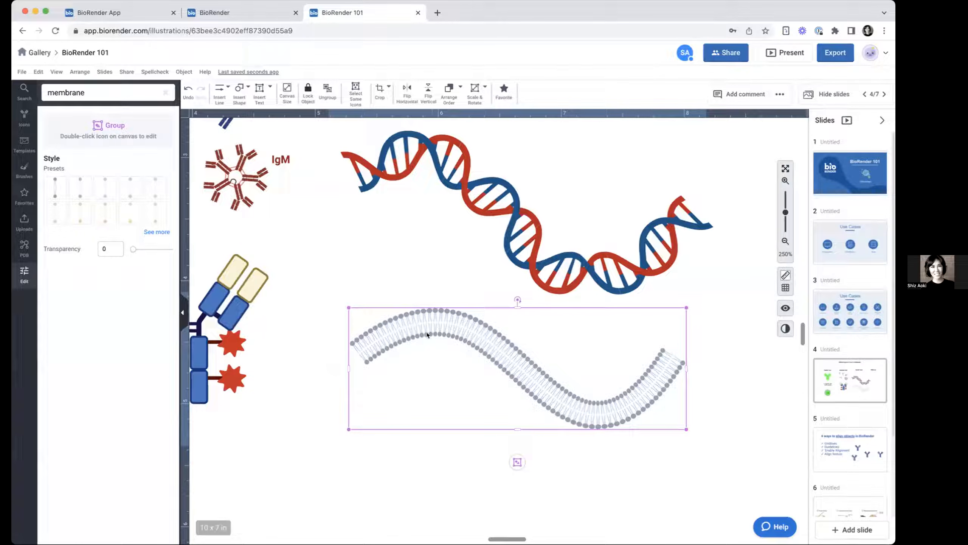
Step: Within the separated membrane group, pull several individual phospholipids and short segments out of line to break up the bilayer
double_click(510, 351)
left_click(488, 341)
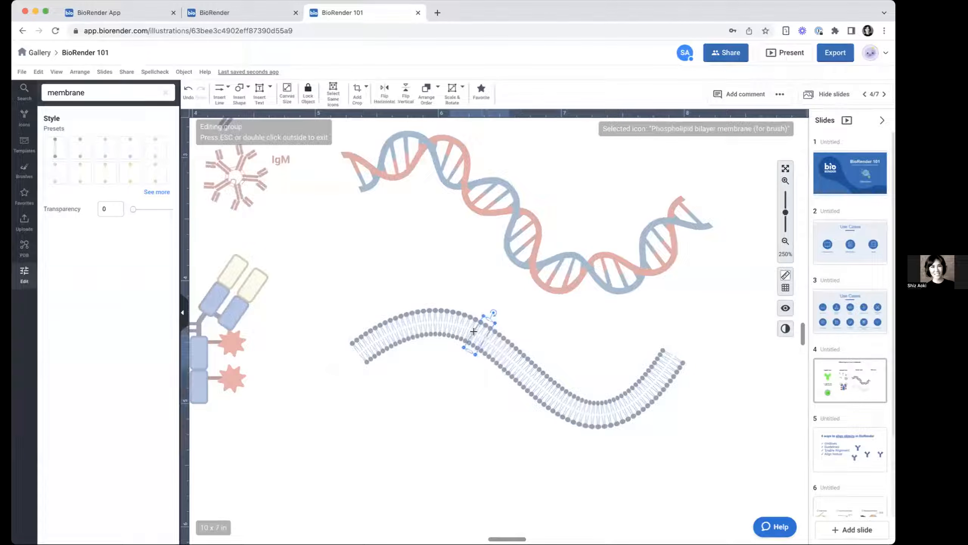
left_click_drag(490, 344, 531, 310)
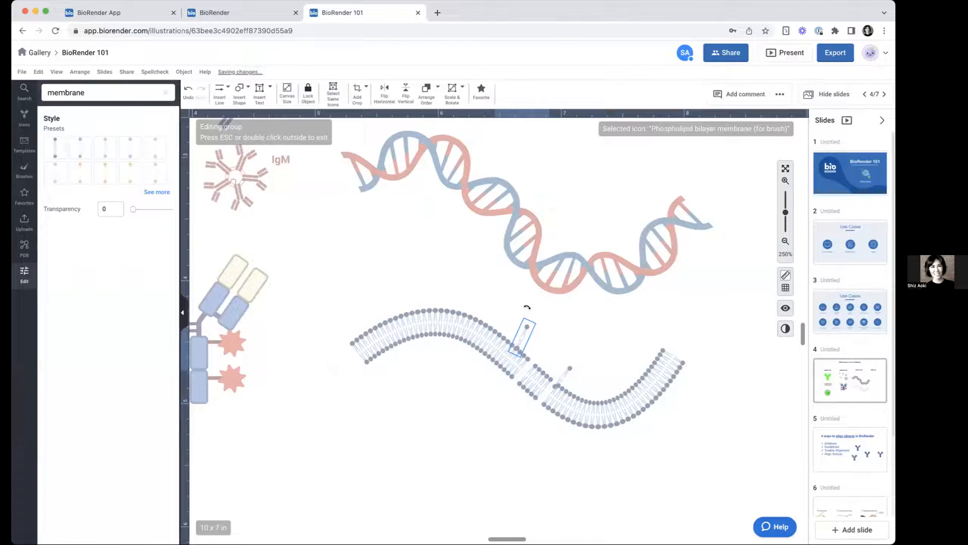
left_click_drag(559, 375, 567, 367)
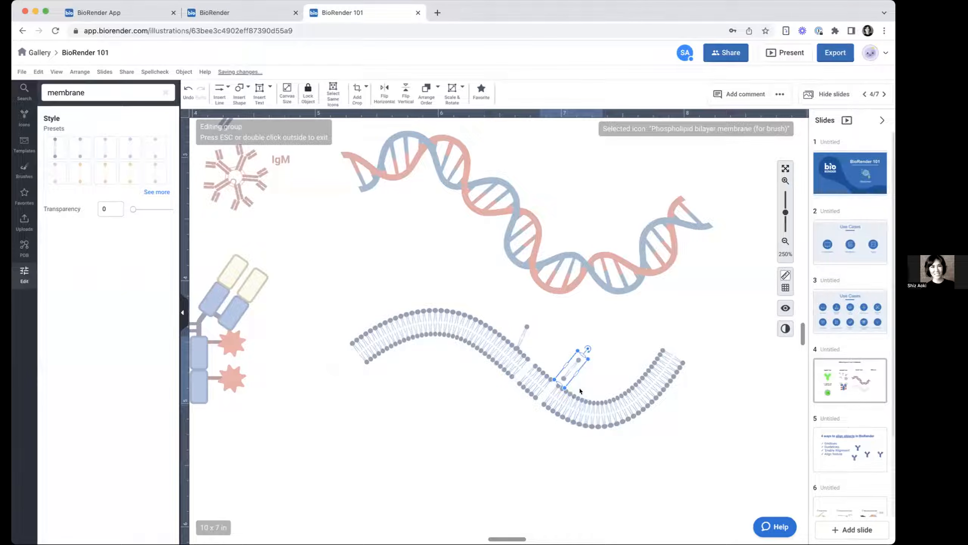
left_click_drag(646, 416, 681, 365)
left_click_drag(575, 359, 538, 349)
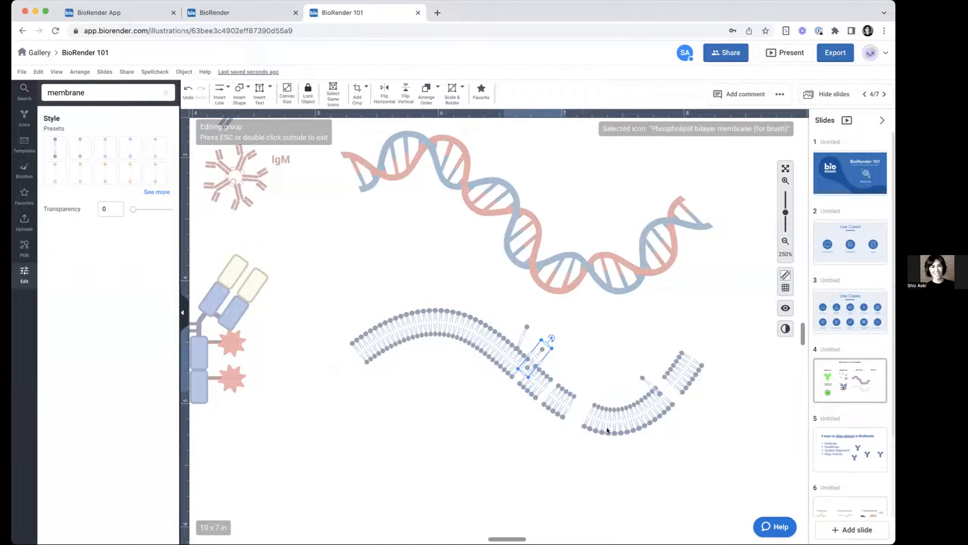
double_click(541, 429)
Step: Shift the broken membrane group slightly down and left and scale it down to about 2.3 in wide
left_click(486, 355)
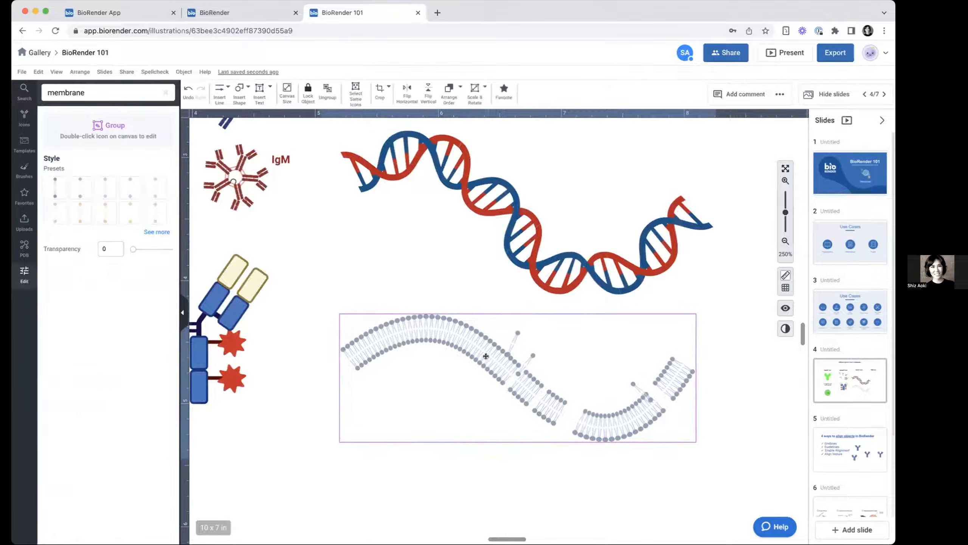
left_click(144, 178)
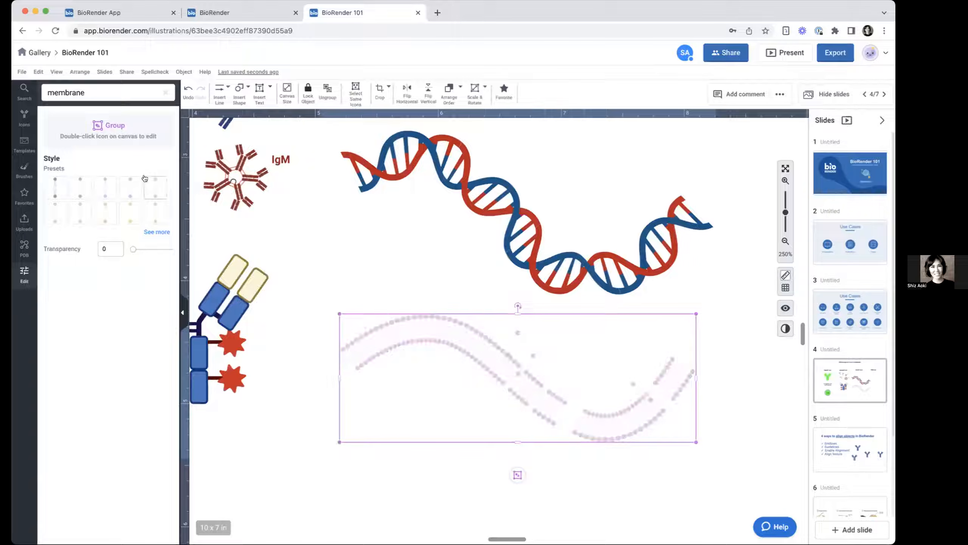
left_click(391, 509)
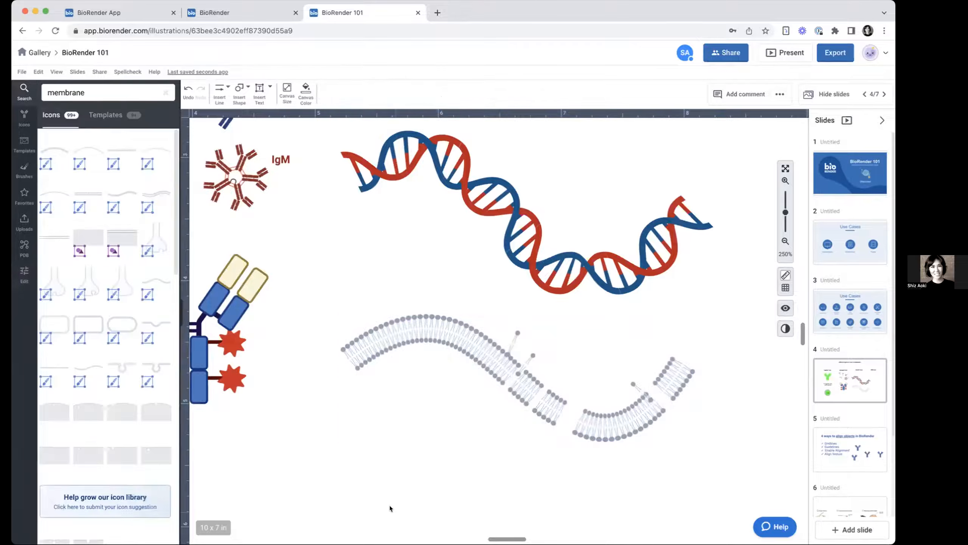
left_click(417, 367)
left_click_drag(690, 439, 621, 408)
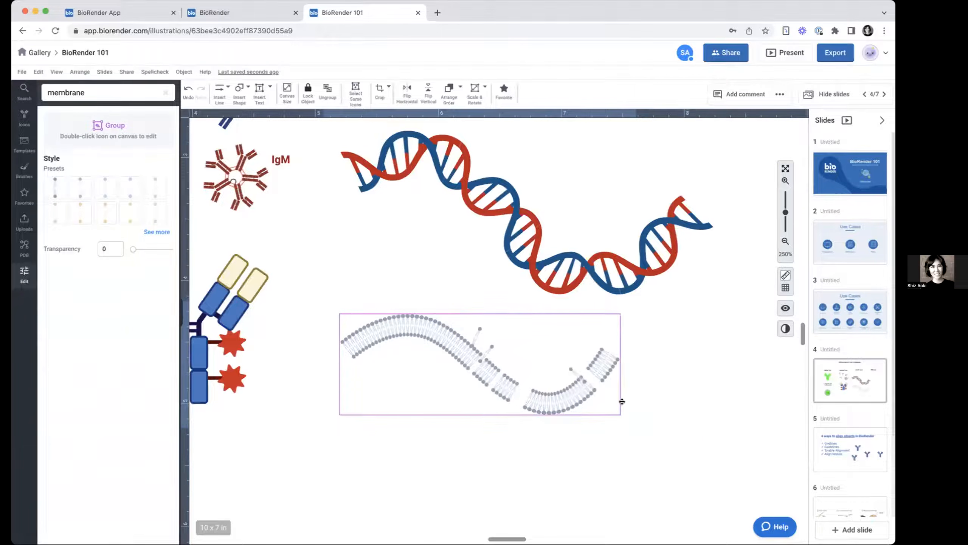
left_click(555, 238)
scroll(609, 259, "down", 5)
scroll(609, 259, "down", 3)
scroll(609, 259, "up", 5)
scroll(609, 259, "down", 3)
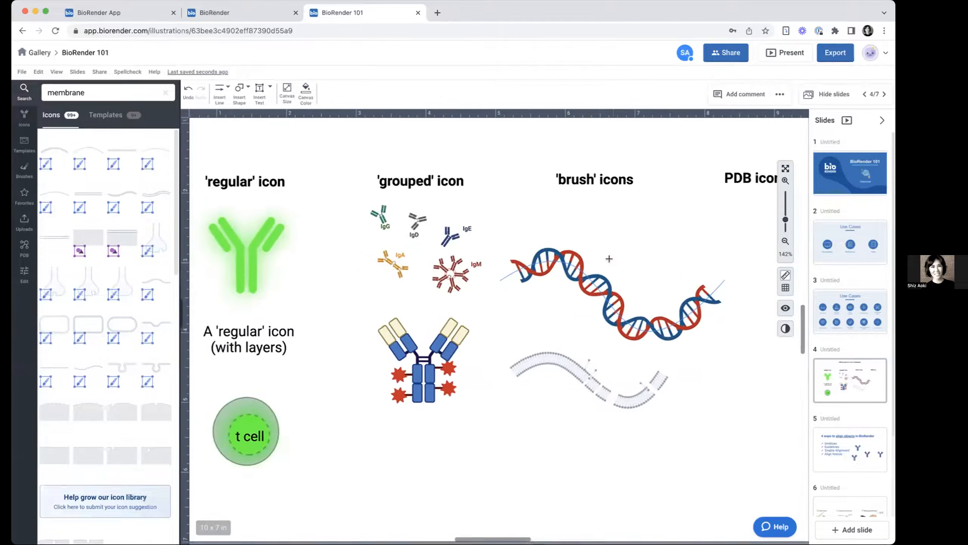
scroll(609, 259, "up", 2)
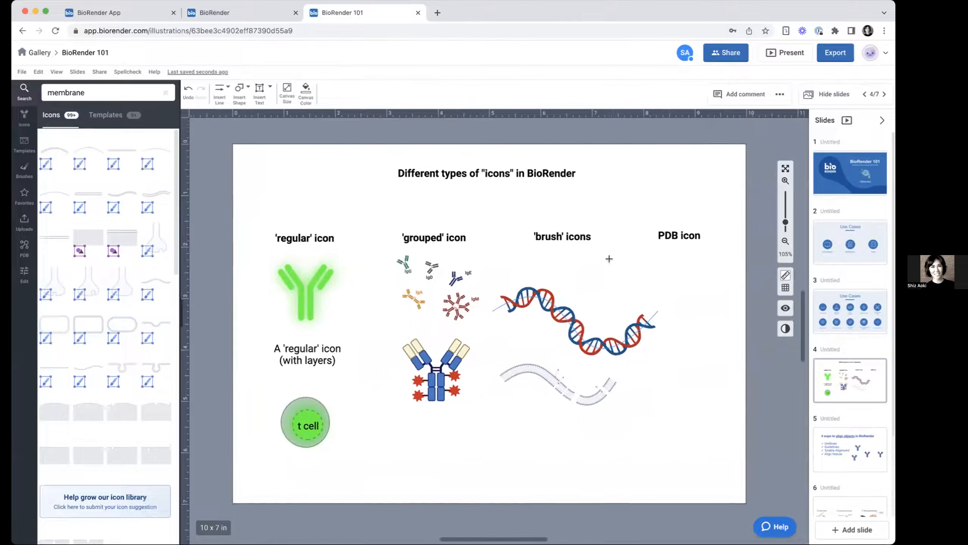
left_click(312, 300)
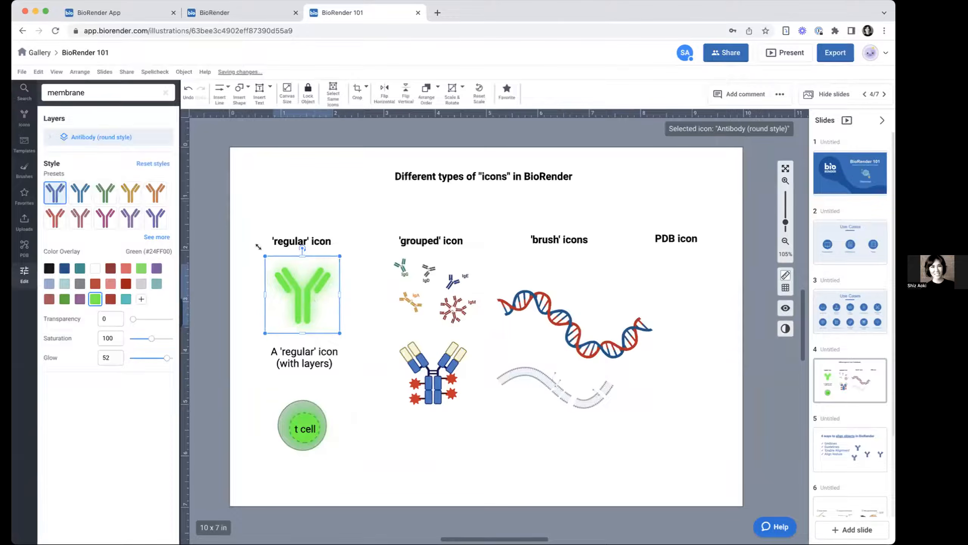
left_click(229, 372)
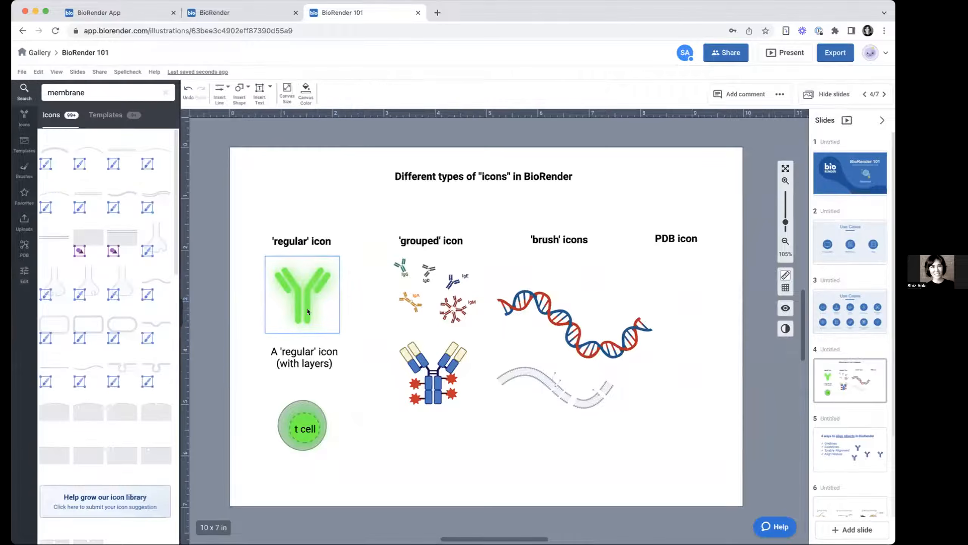
Step: Retrieve the protein with PDB ID 1hzh into the PDB Builder
left_click(22, 246)
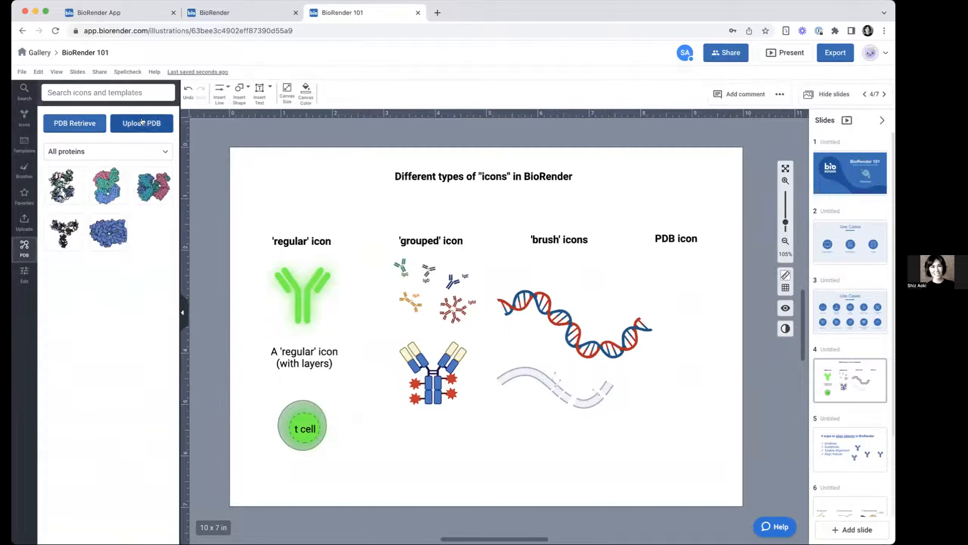
left_click(94, 123)
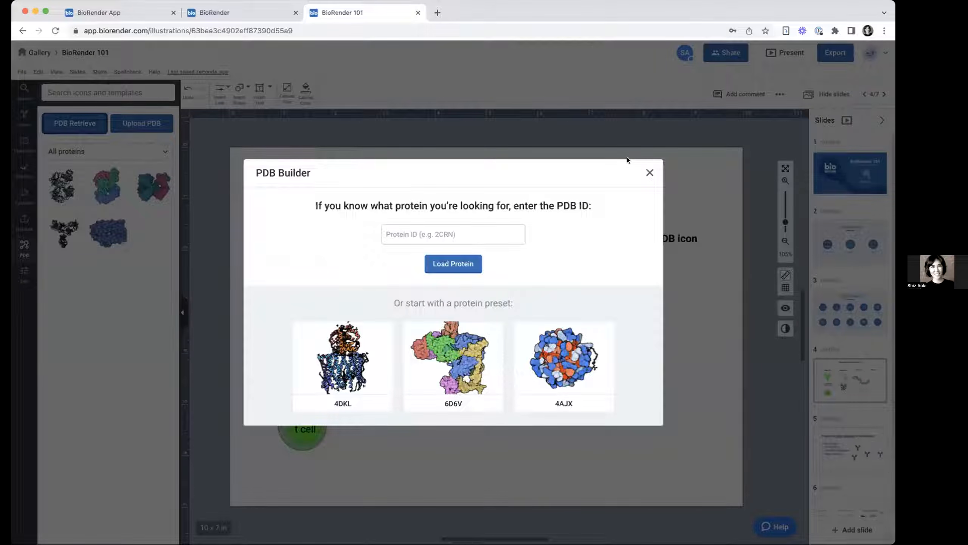
left_click(649, 173)
left_click(60, 124)
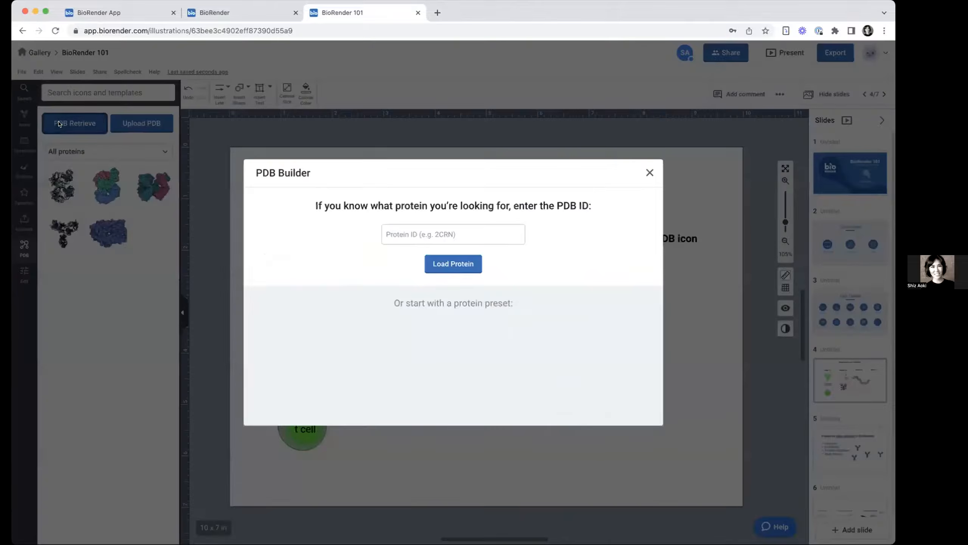
left_click(397, 228)
type("1hzh")
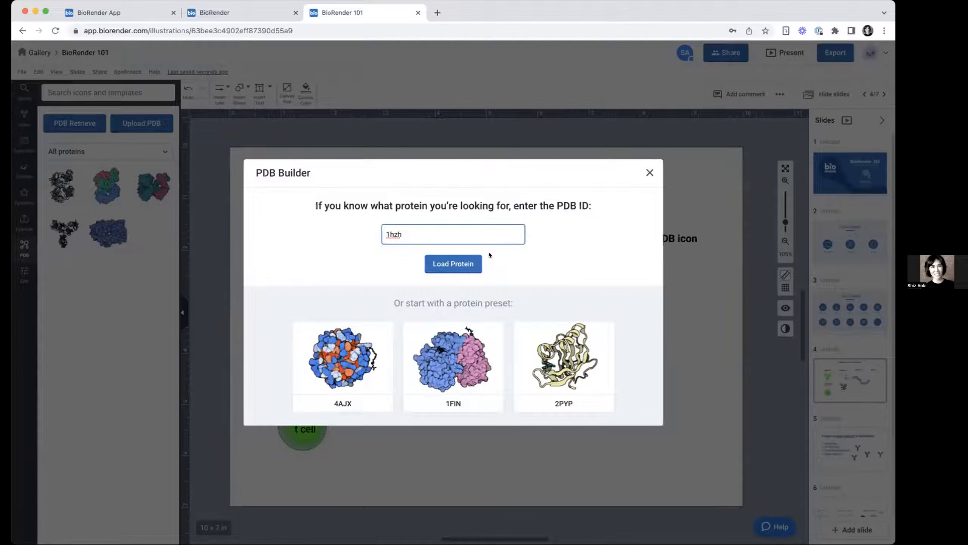
left_click(441, 254)
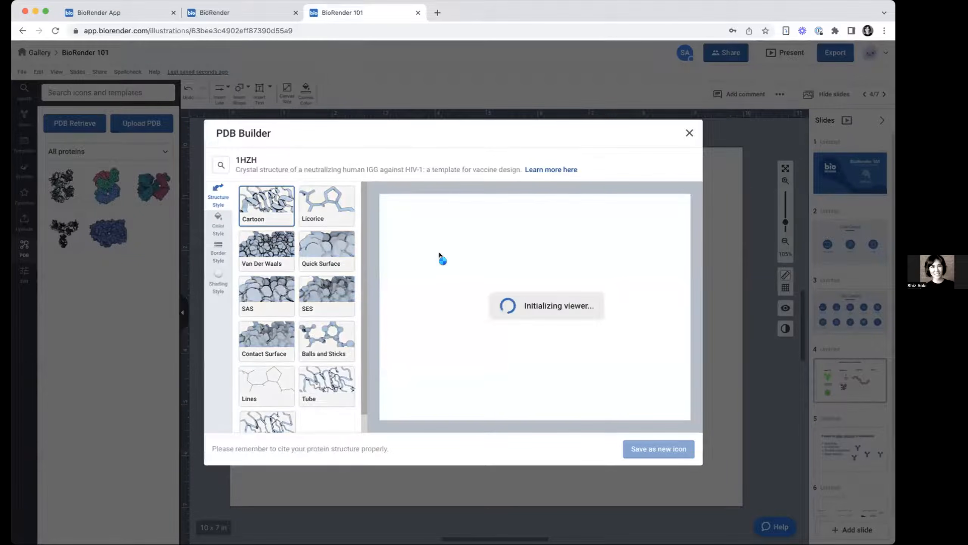
Step: Rotate the 1HZH protein structure in the PDB Builder viewer to adjust its orientation
left_click_drag(532, 293, 553, 311)
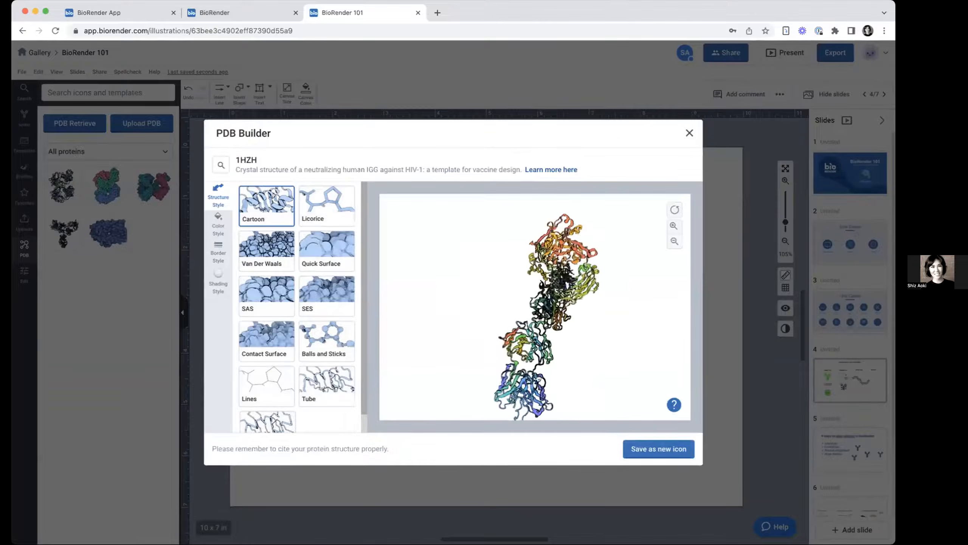
left_click_drag(463, 329, 623, 215)
left_click_drag(476, 282, 471, 352)
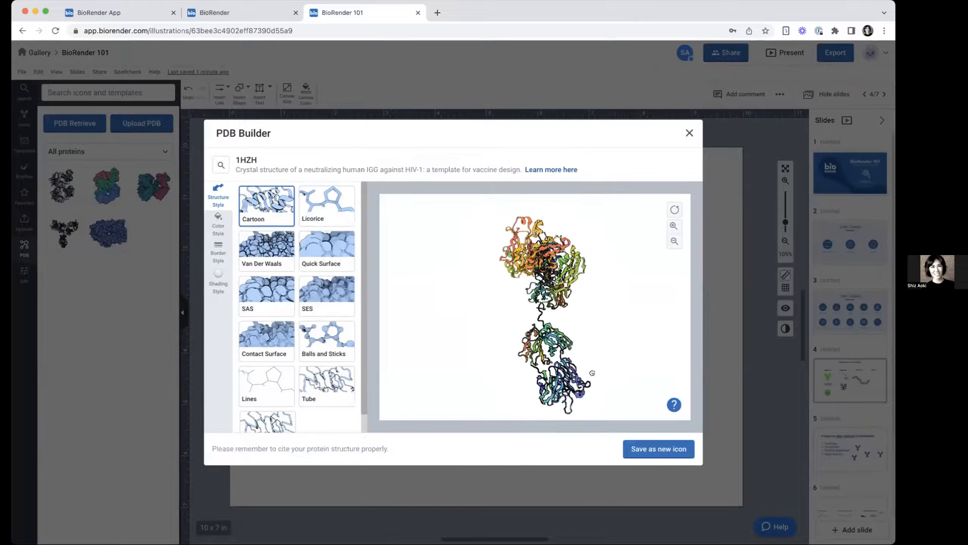
Step: Rotate the 1HZH structure into an upright Y-shaped orientation and set its structure style to Van Der Waals
left_click_drag(421, 338, 413, 374)
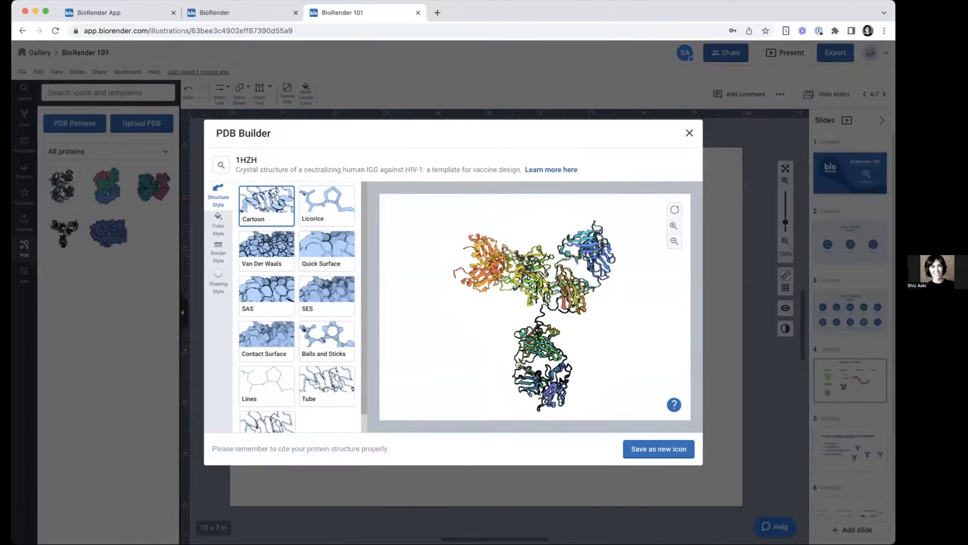
left_click_drag(608, 346, 610, 328)
left_click_drag(423, 252, 562, 324)
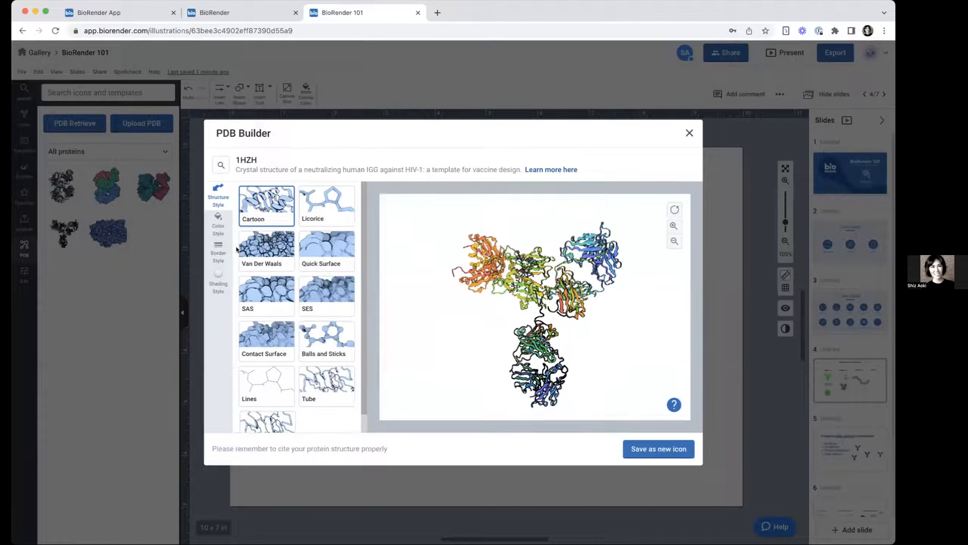
left_click(265, 254)
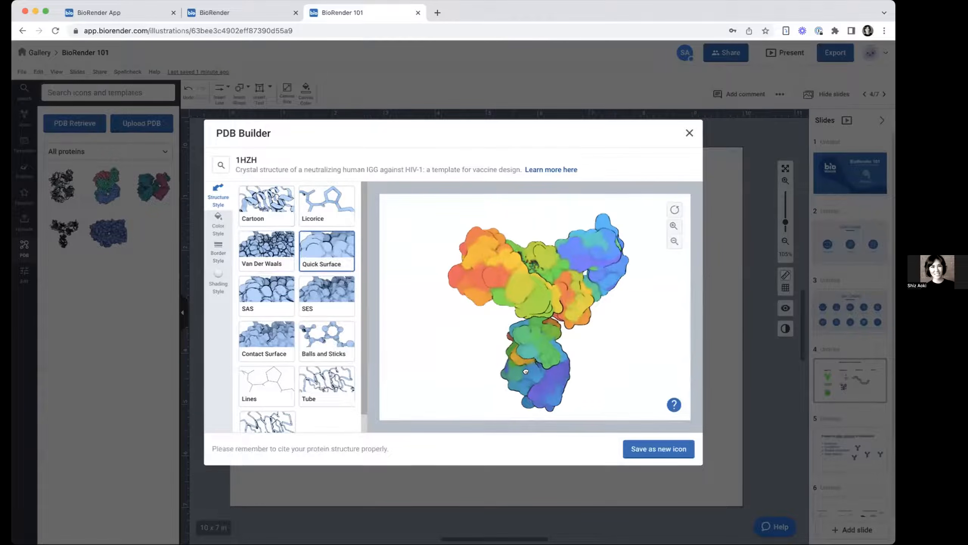
left_click(265, 246)
Step: Set the protein's shading style to Toon, comparing it with the Flat shading and rotating the model slightly
left_click(218, 294)
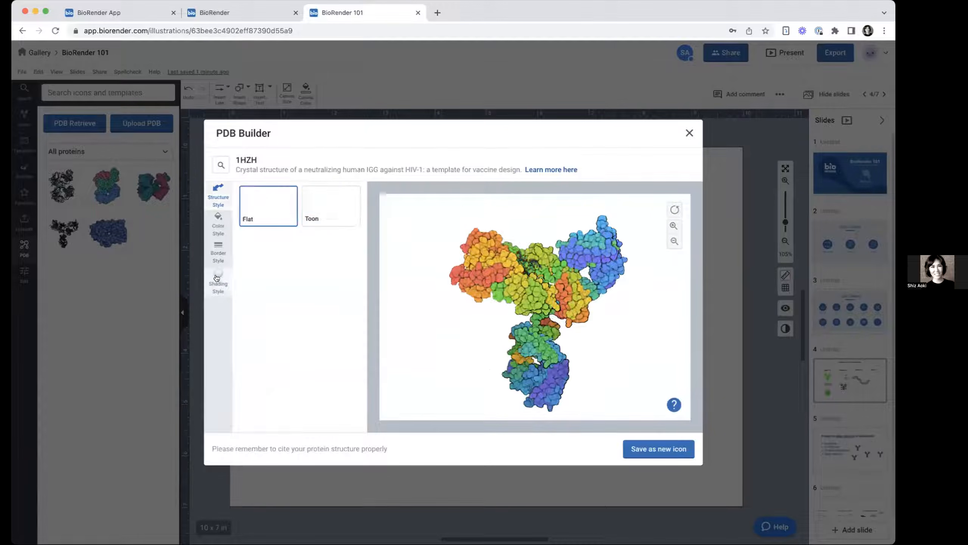
left_click(330, 204)
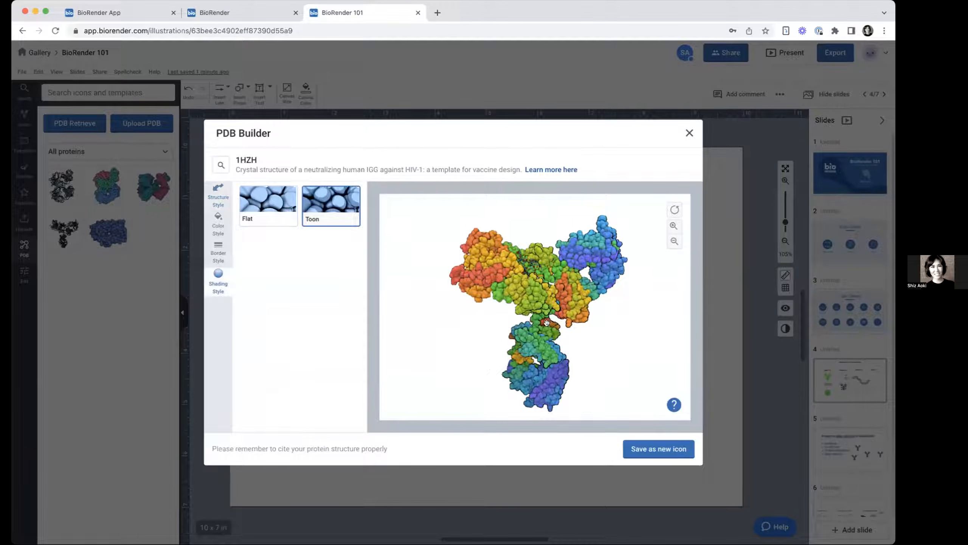
left_click_drag(550, 345, 488, 339)
left_click(257, 211)
left_click(330, 204)
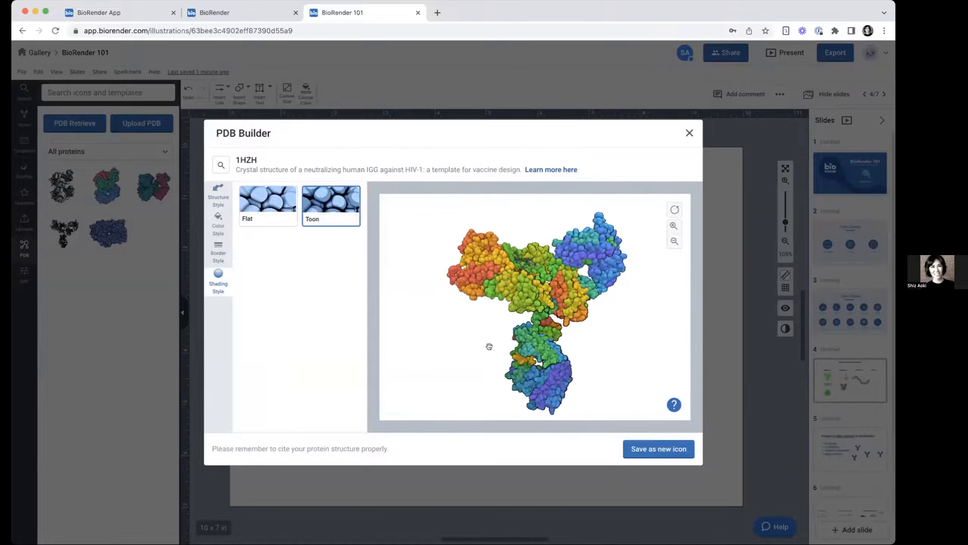
Step: Color the protein by Molecule and adjust its orientation slightly
left_click(218, 195)
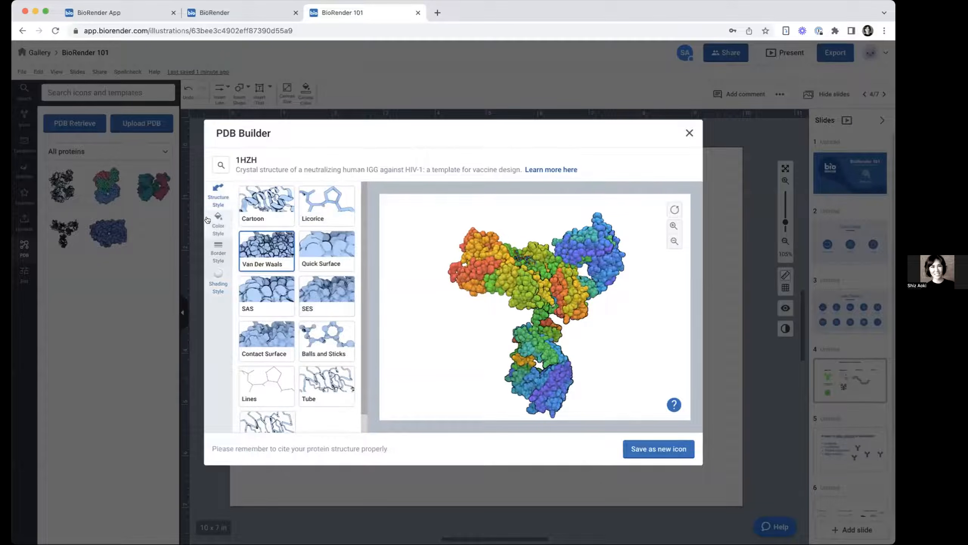
left_click(215, 224)
left_click(331, 296)
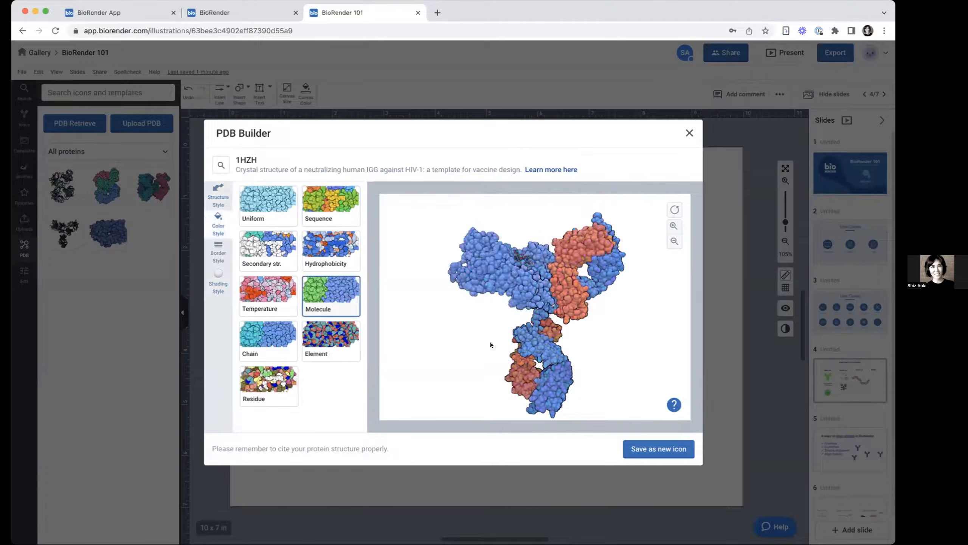
left_click_drag(544, 372, 536, 375)
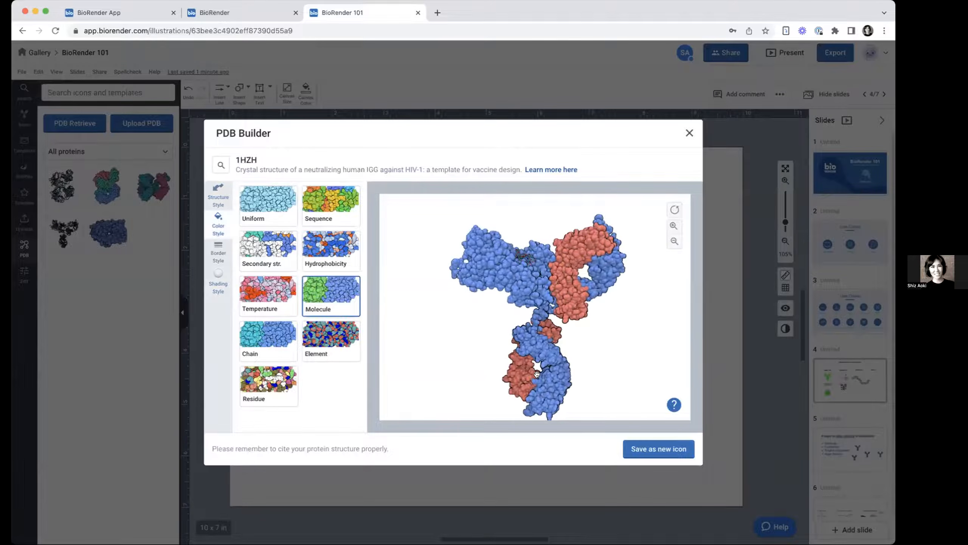
Step: Save the 1HZH protein as a new icon, place it below the "PDB icon" heading and shrink it to fit
left_click(671, 451)
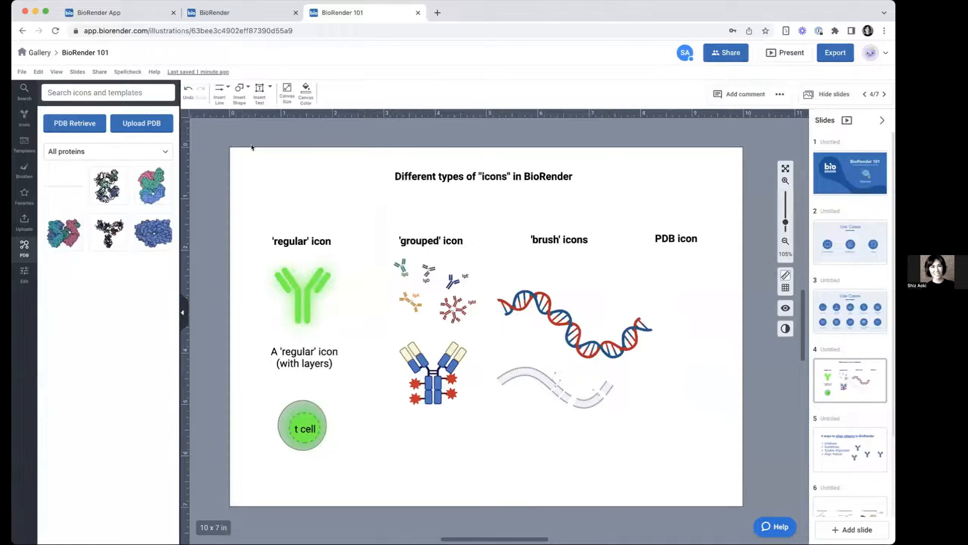
mouse_move(57, 189)
left_click_drag(57, 189, 680, 319)
left_click_drag(732, 252, 692, 284)
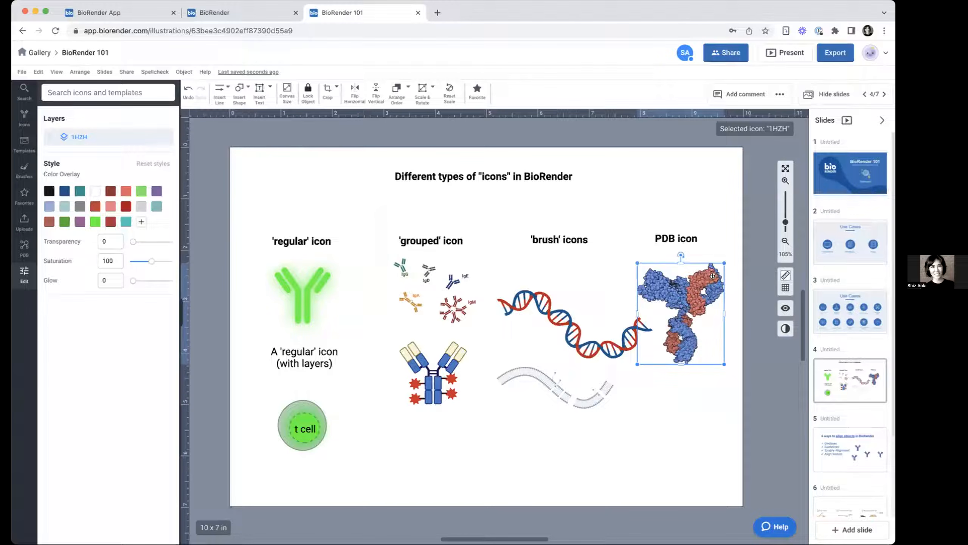
left_click_drag(724, 262, 694, 293)
Step: Shift the DNA brush slightly away from the protein and move the membrane brush a little to the right
left_click(644, 325)
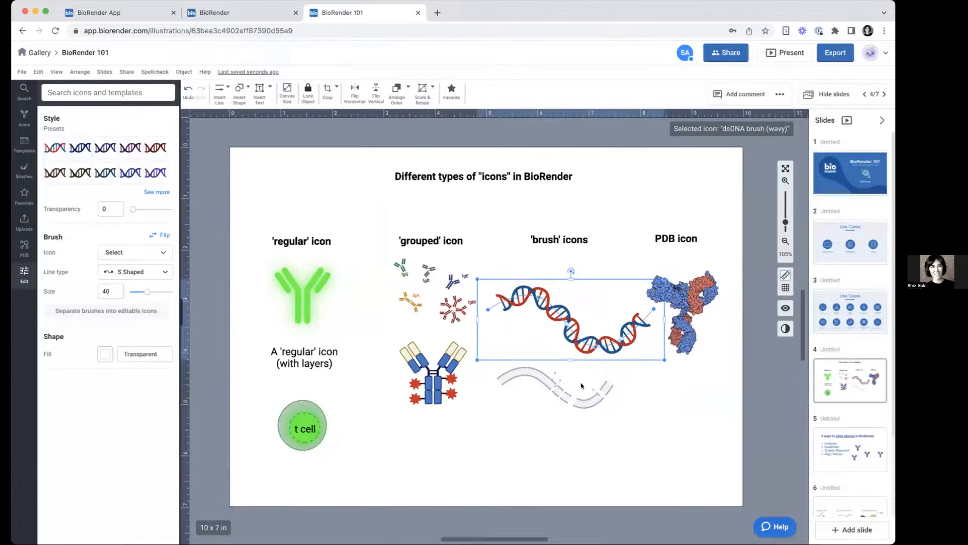
left_click_drag(557, 405, 574, 403)
left_click(537, 356)
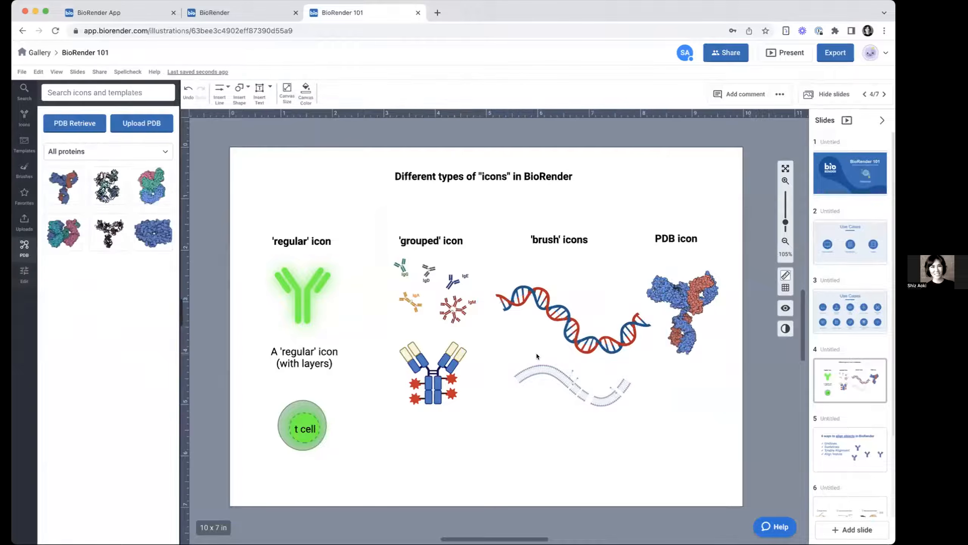
scroll(536, 356, "up", 2)
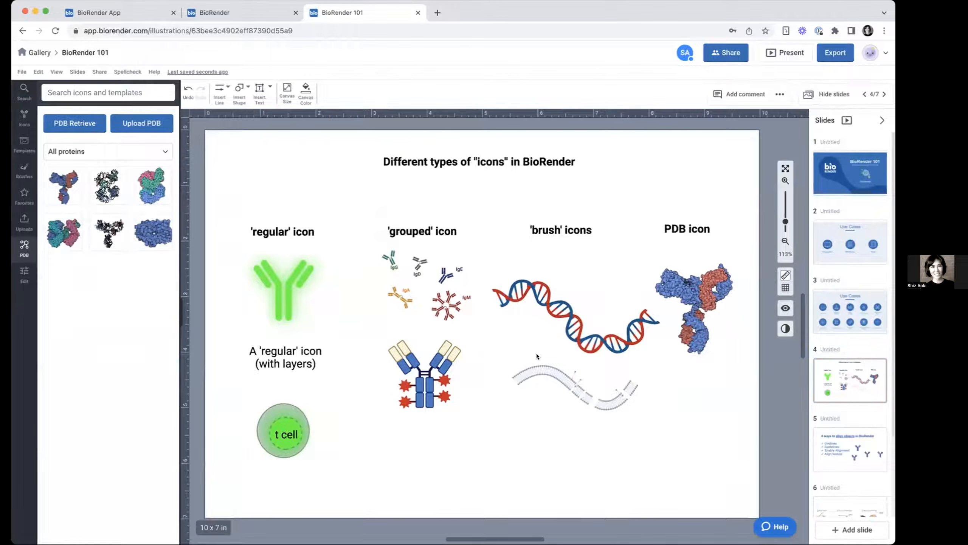
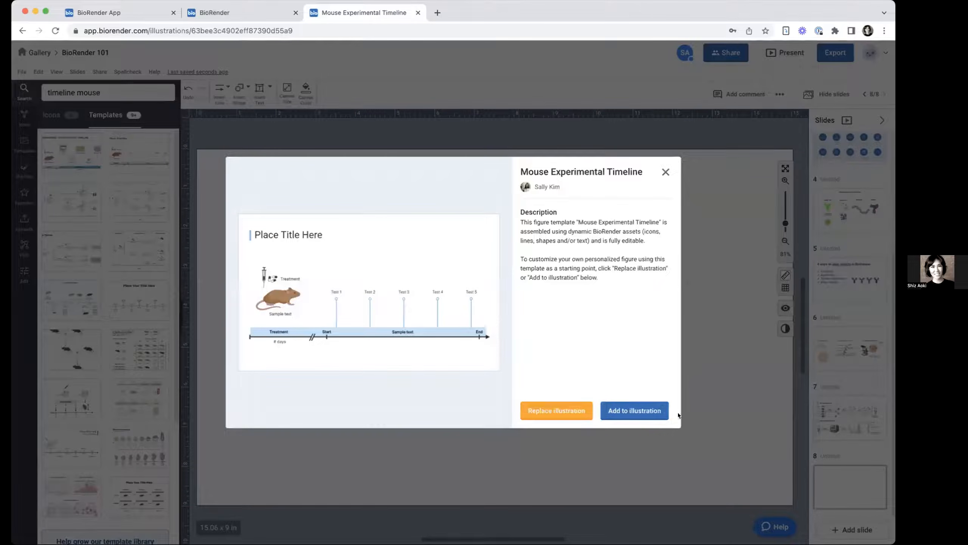
Step: Add the Mouse Experimental Timeline template to the illustration, enlarge it to nearly the slide's width and ungroup it
left_click(644, 410)
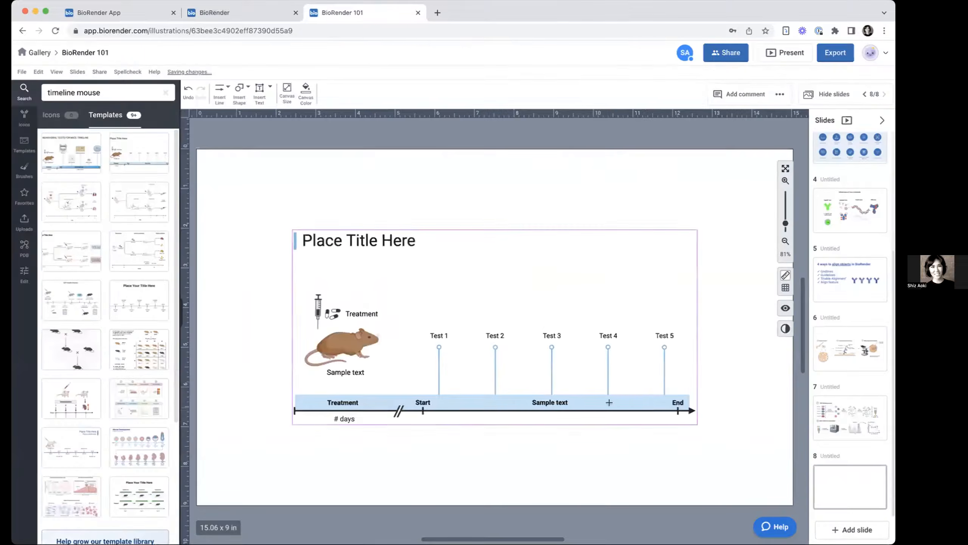
left_click_drag(623, 370, 475, 235)
left_click_drag(474, 295, 762, 496)
left_click(316, 90)
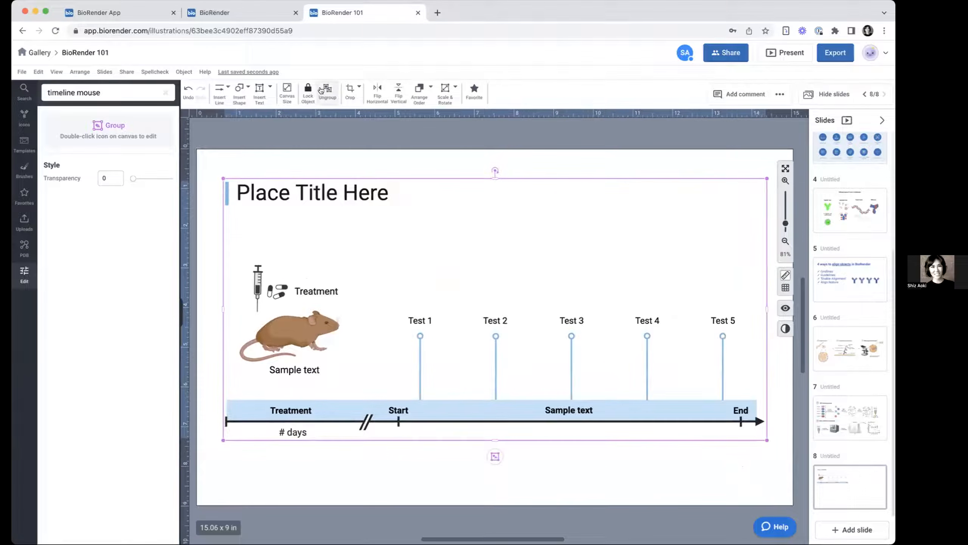
Step: Move the syringe, pills and Treatment label up, away from the mouse
left_click(297, 159)
scroll(271, 294, "down", 2)
scroll(271, 293, "left", 2)
left_click_drag(286, 213, 367, 191)
left_click(229, 276)
Step: Make four copies of the brown mouse icon in the empty area above the test markers
left_click(290, 272)
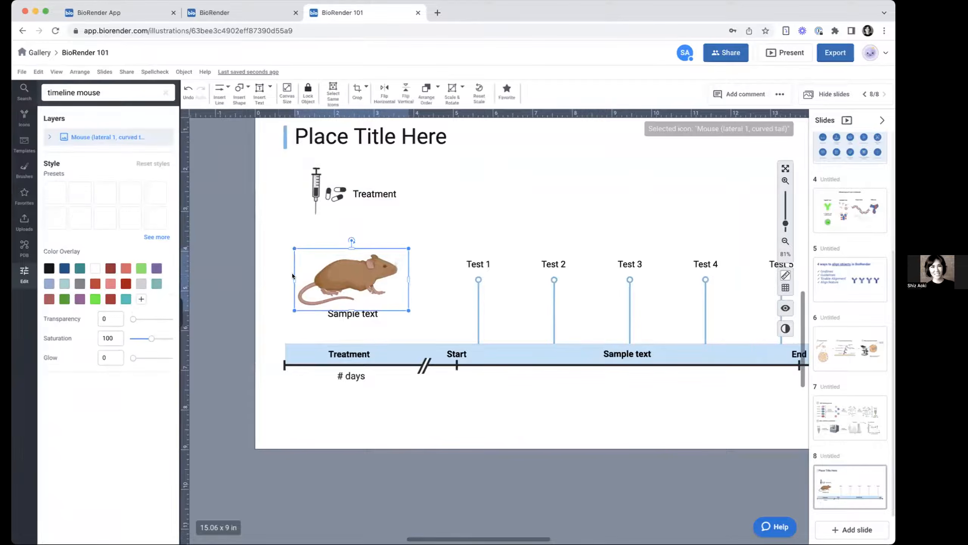
left_click(236, 303)
left_click(337, 267)
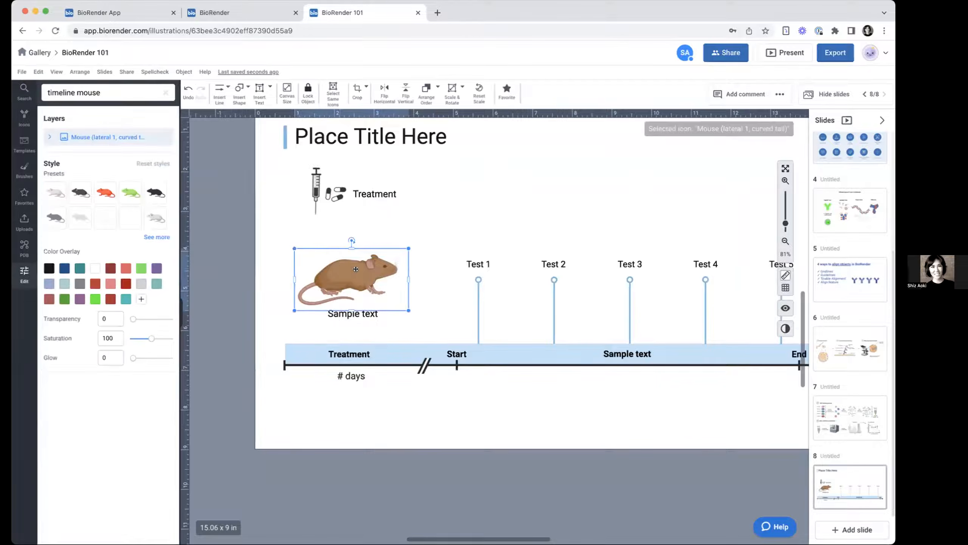
left_click_drag(342, 276, 602, 145)
left_click_drag(539, 186, 512, 147)
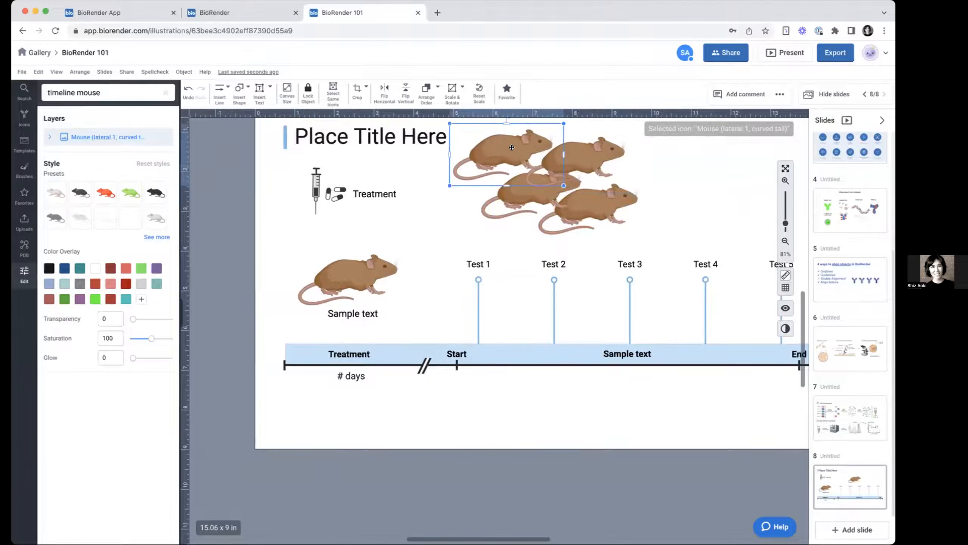
Step: Delete three of the four overlapping mouse copies, keeping the lower right one
key("BackSpace")
left_click(560, 162)
key("BackSpace")
left_click(535, 184)
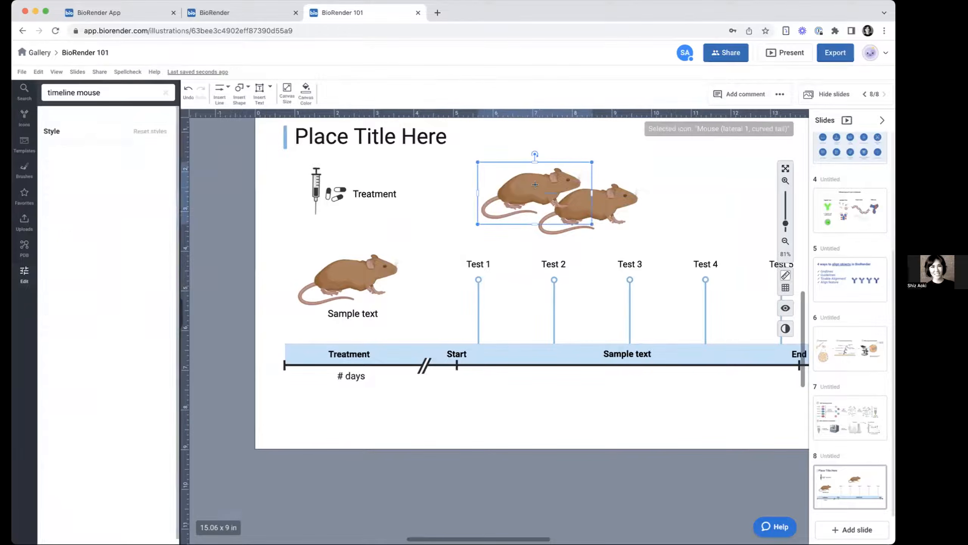
key("BackSpace")
Step: Position the remaining mouse copy above Test 2 and duplicate it level with it above Test 4
left_click_drag(586, 205, 561, 204)
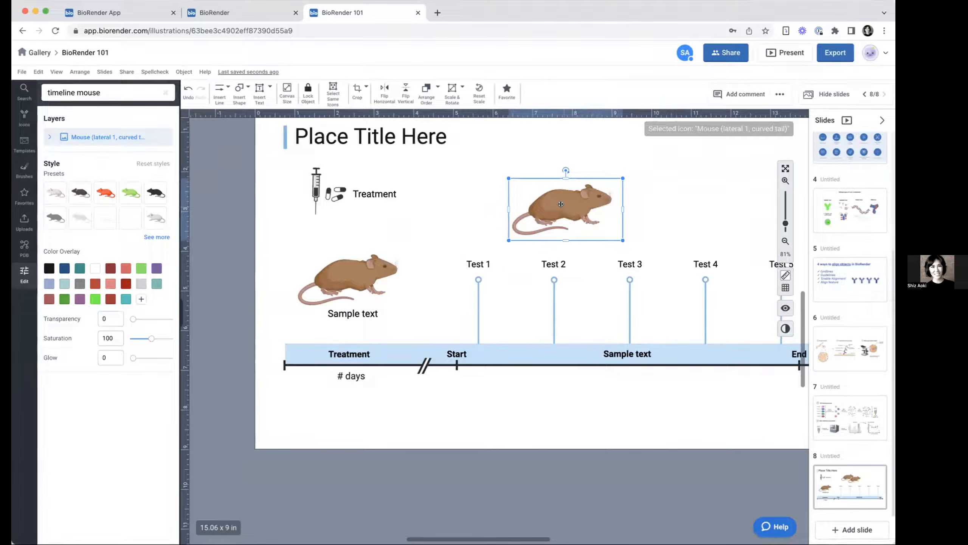
left_click_drag(556, 209, 703, 209)
scroll(523, 251, "right", 2)
scroll(522, 252, "up", 1)
scroll(519, 244, "right", 1)
left_click(485, 218)
scroll(485, 218, "left", 2)
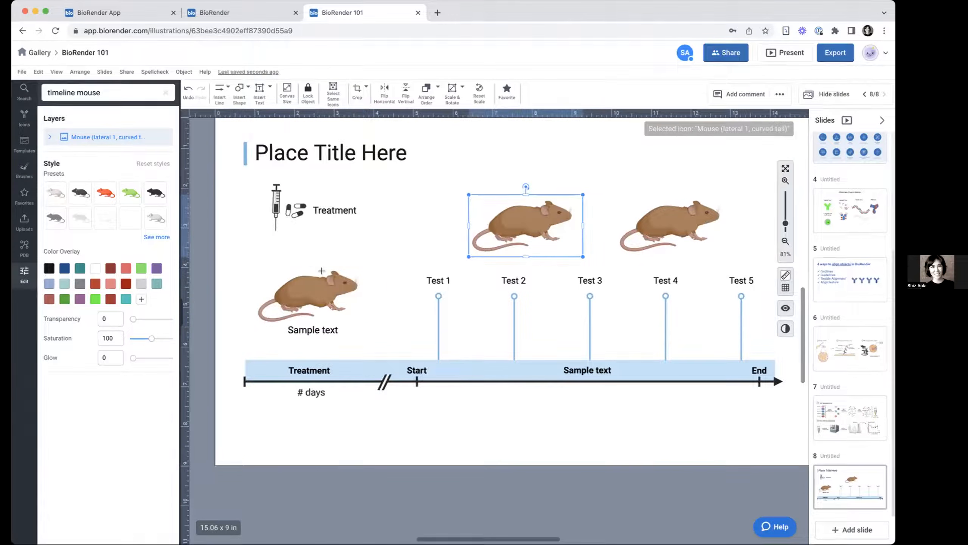
Step: Apply the dark mouse preset with pink flesh to the copy above Test 2 and the green preset to the one above Test 4
left_click(314, 287)
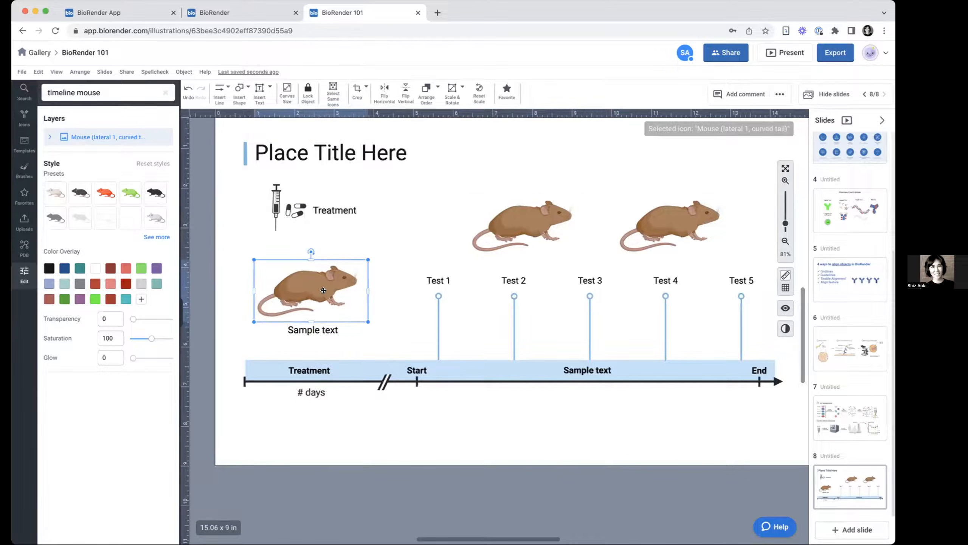
left_click(515, 226)
left_click(78, 192)
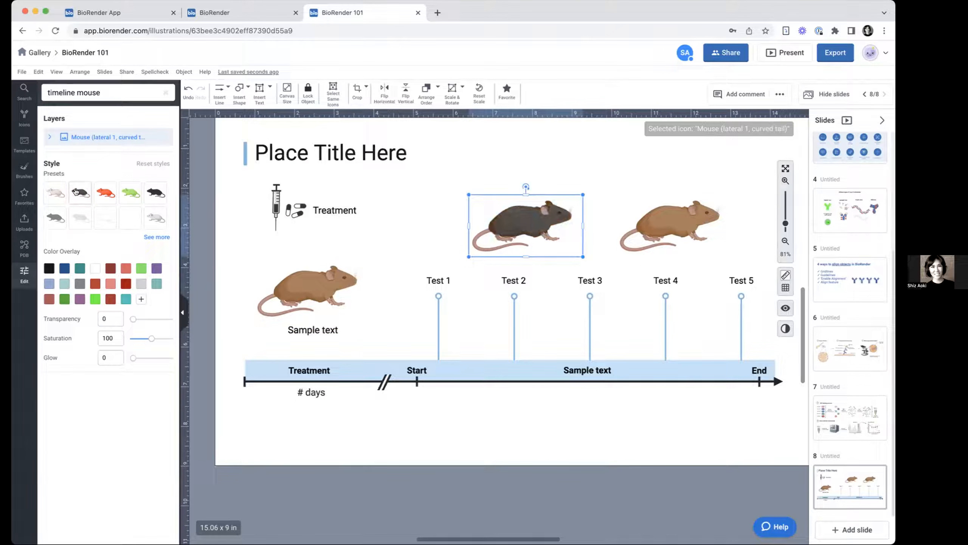
left_click(668, 220)
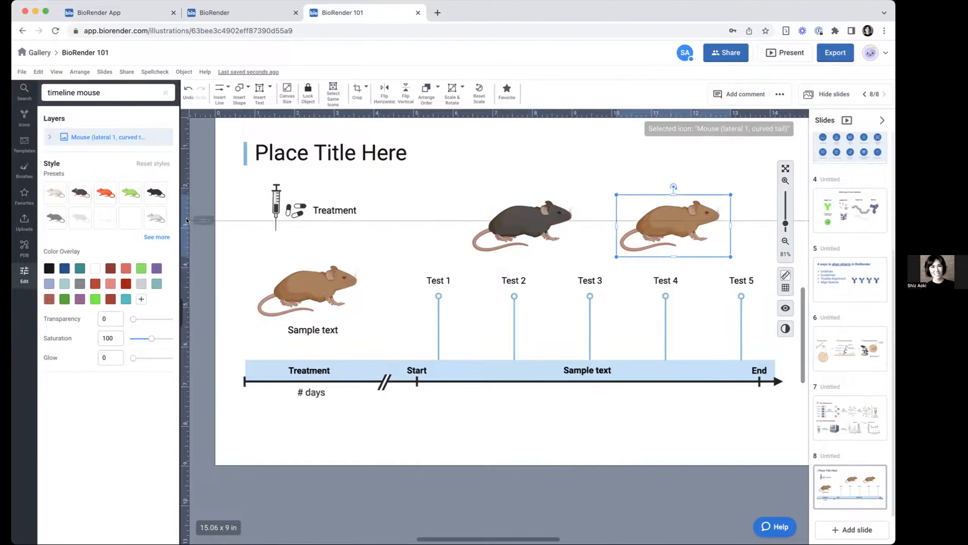
left_click(129, 187)
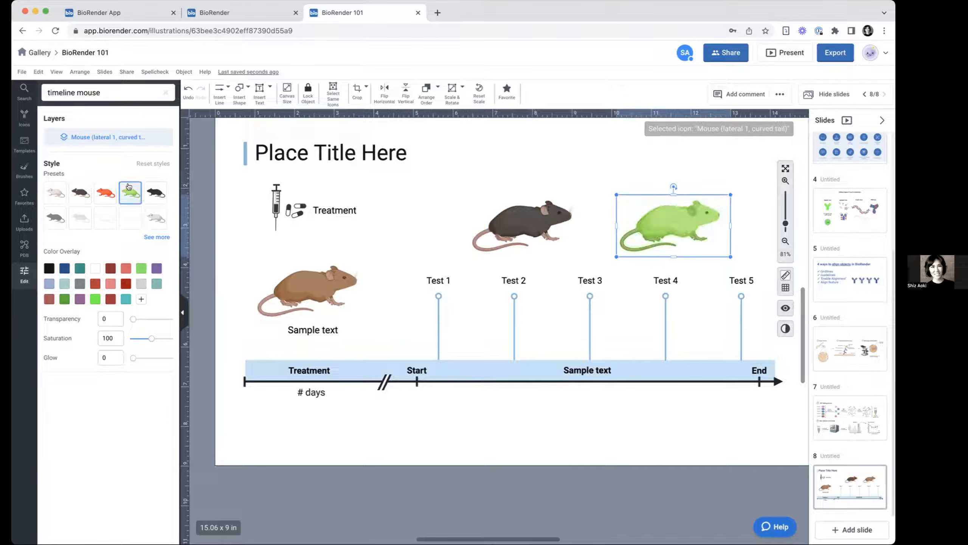
Step: Inspect the green mouse up close, and expand the dark mouse's layers to examine its fur, flesh and eye
left_click(325, 454)
left_click(690, 217)
scroll(690, 217, "right", 1)
scroll(631, 191, "right", 2)
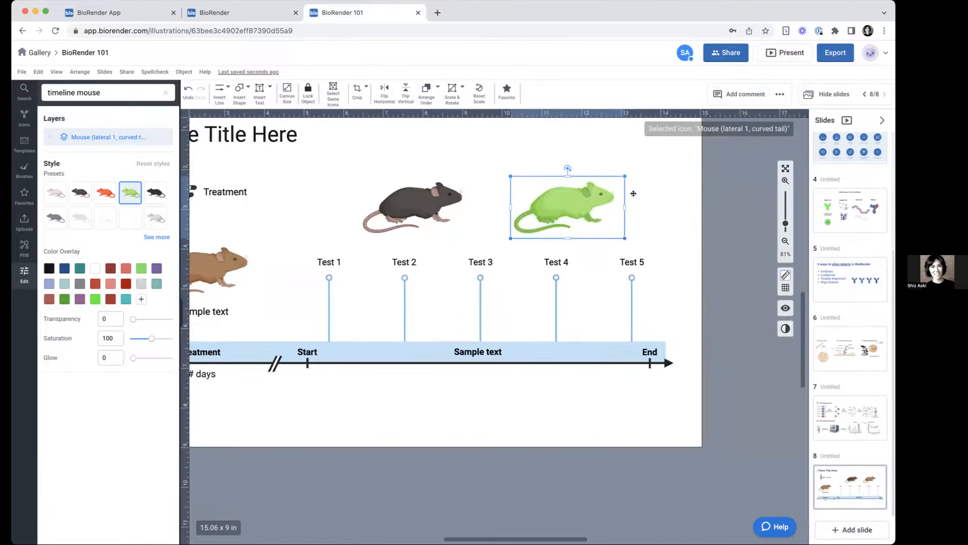
scroll(616, 169, "up", 5)
scroll(613, 169, "up", 2)
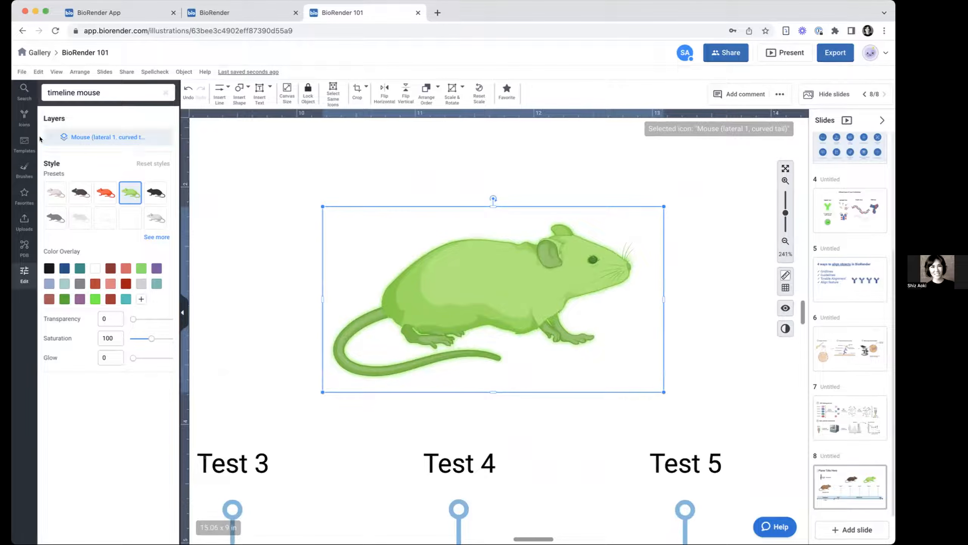
scroll(297, 276, "left", 5)
left_click(296, 275)
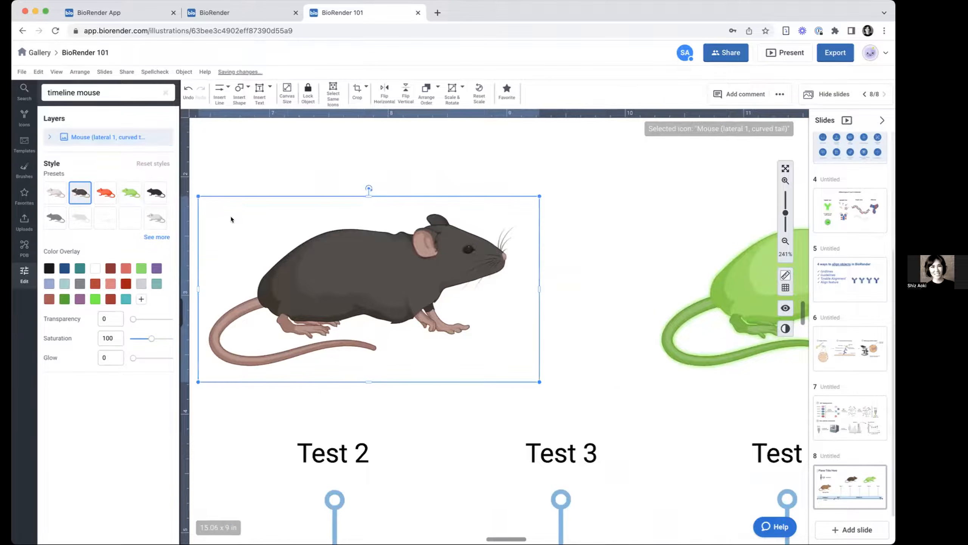
left_click(47, 134)
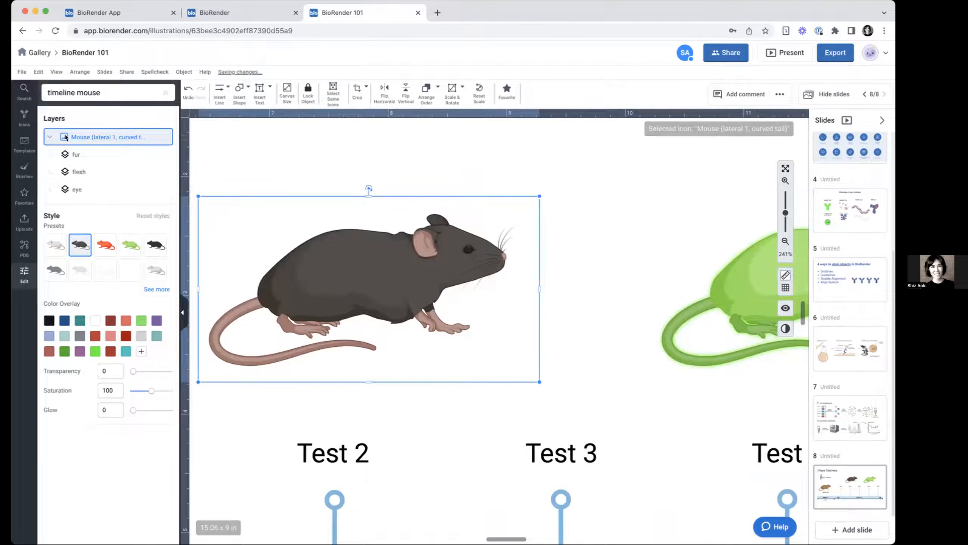
scroll(379, 252, "left", 3)
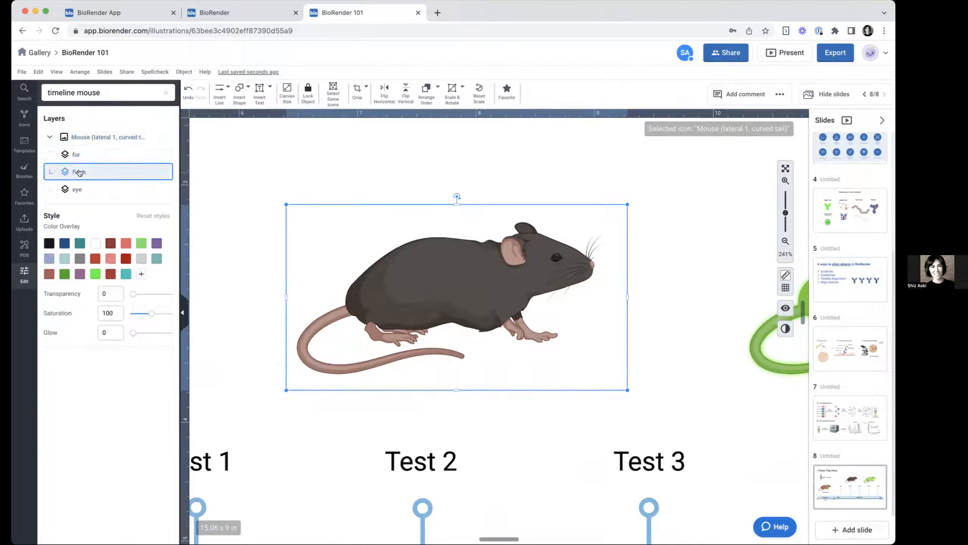
left_click(79, 190)
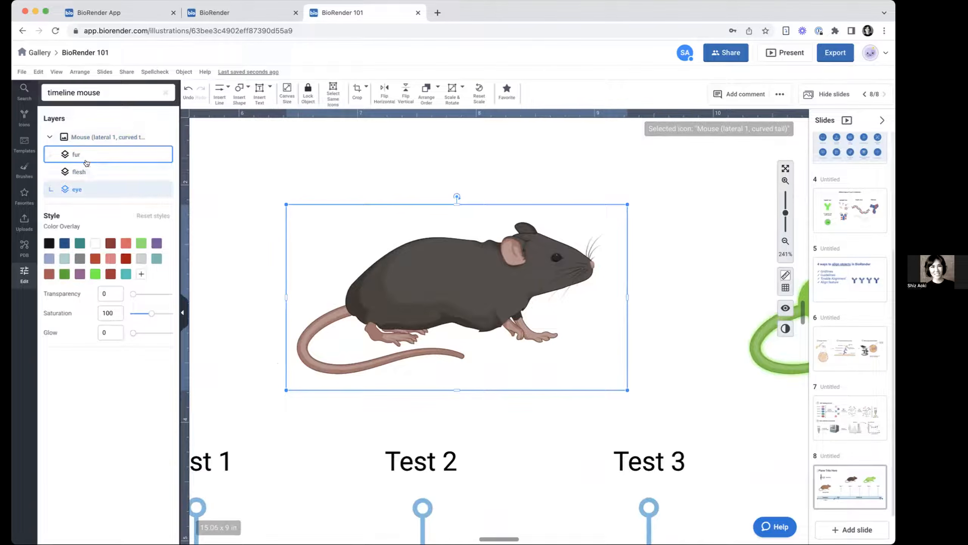
Step: Try the green #24FF00 color overlay on the dark mouse's fur layer, and apply it to the flesh layer instead
left_click(87, 155)
left_click(95, 274)
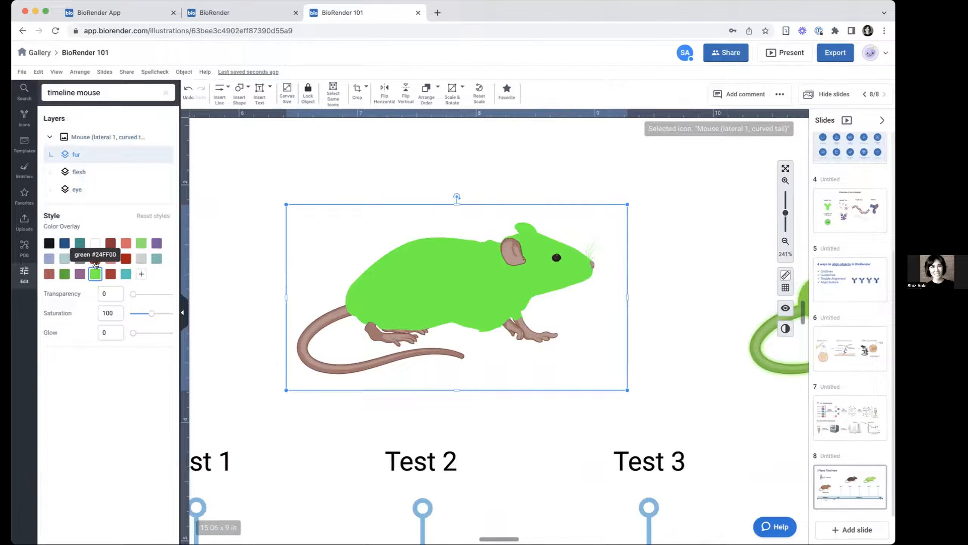
left_click(79, 171)
left_click(94, 272)
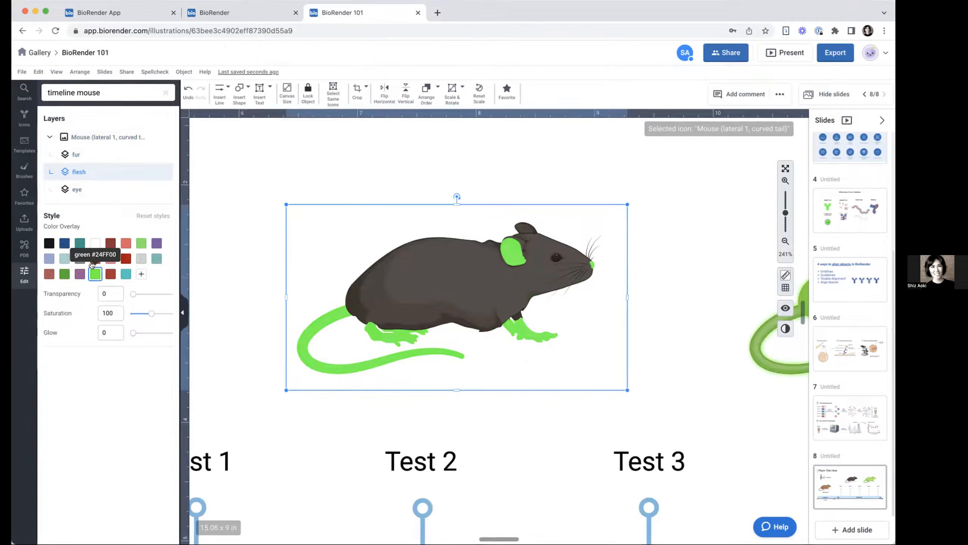
Step: Remove the green color overlay from the dark mouse's flesh layer and deselect the mouse
left_click(59, 175)
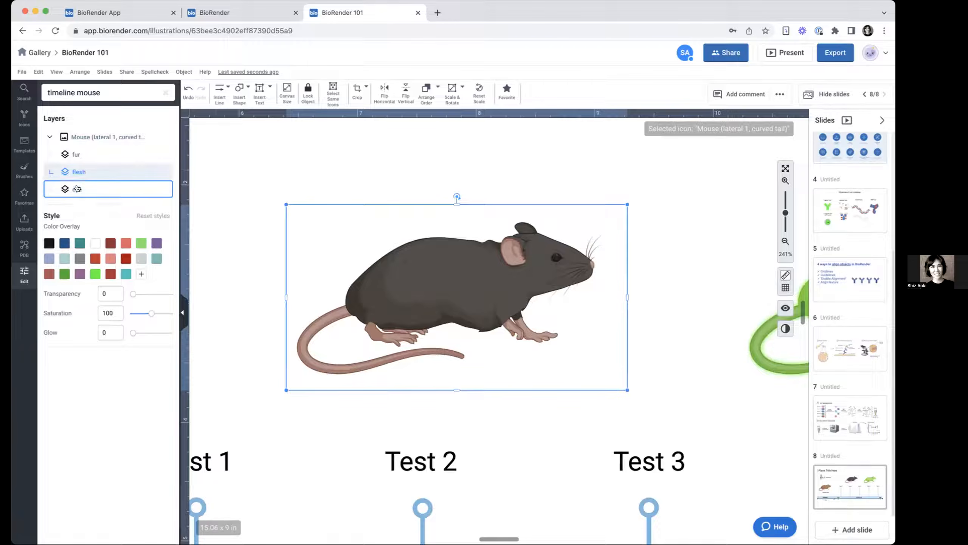
left_click(125, 246)
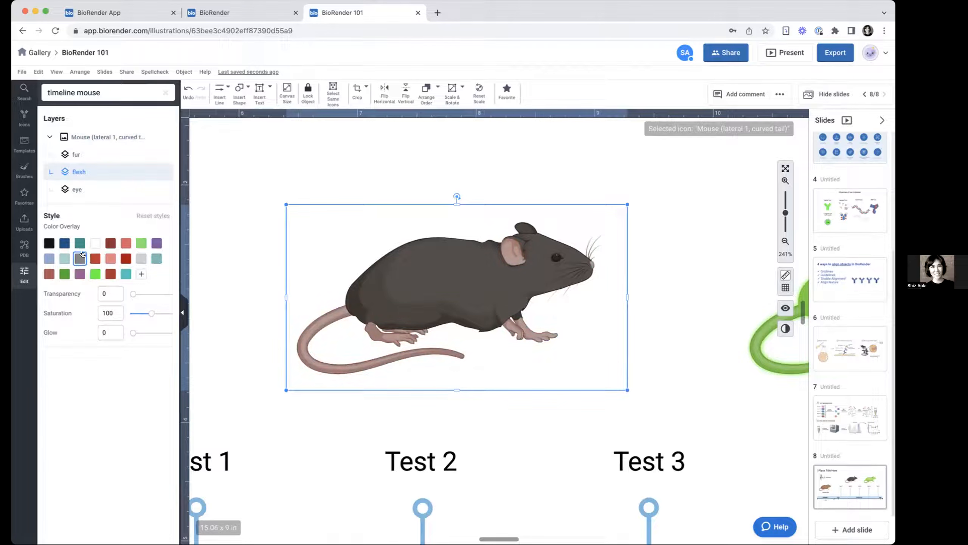
left_click(287, 163)
scroll(288, 163, "down", 2)
scroll(287, 161, "down", 2)
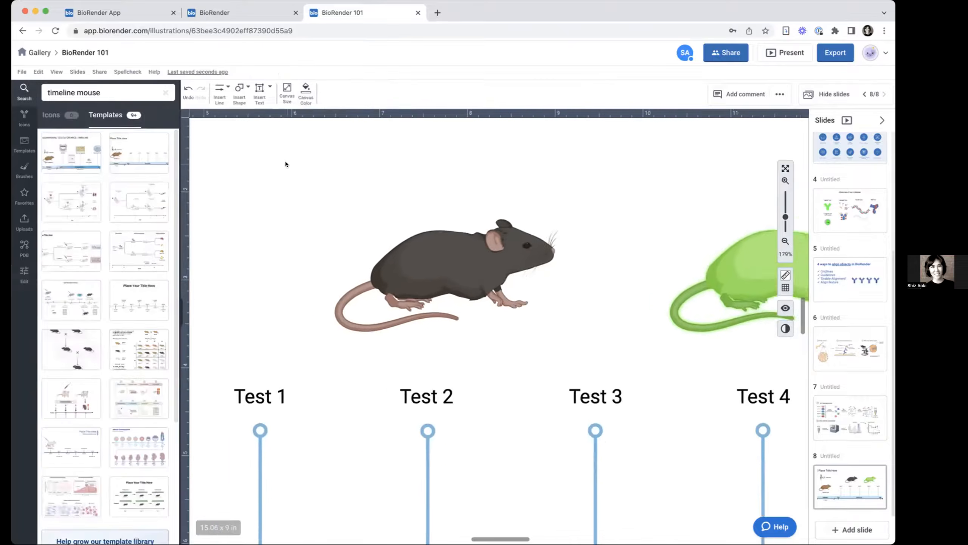
Step: Search the icon library for "tumor mouse" and place the white Mouse tumor 2 icon, rotated, on the brown mouse's back
scroll(285, 161, "left", 5)
left_click_drag(98, 92, 47, 92)
type("tumor")
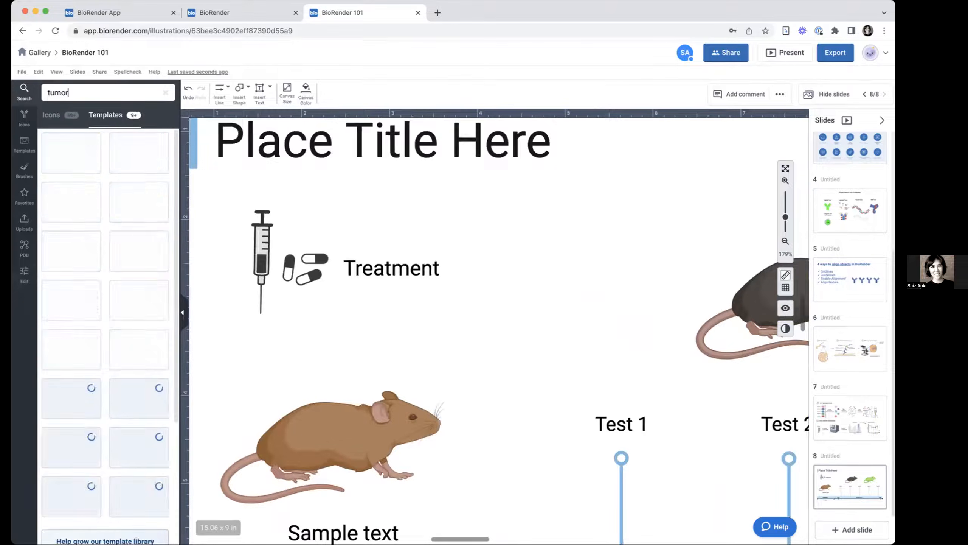
left_click(68, 116)
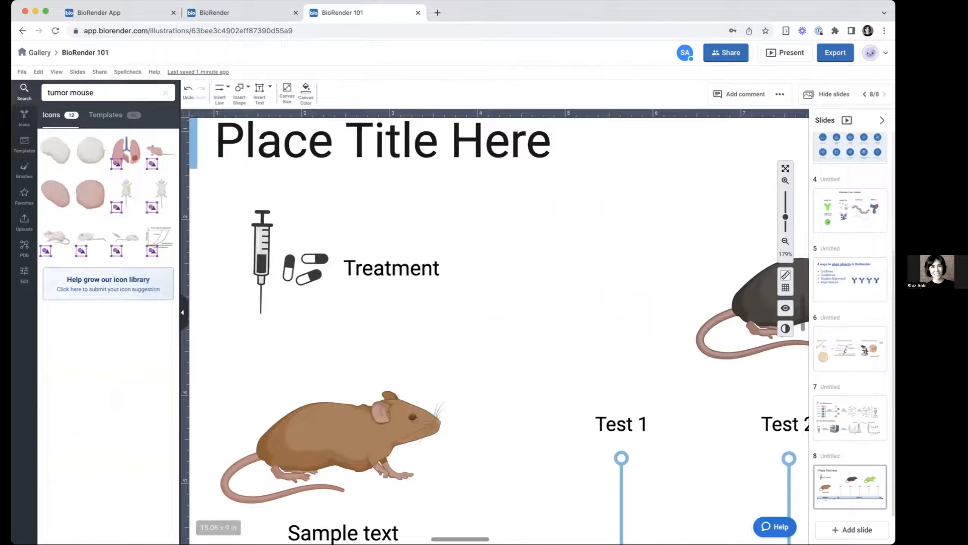
left_click_drag(56, 151, 266, 367)
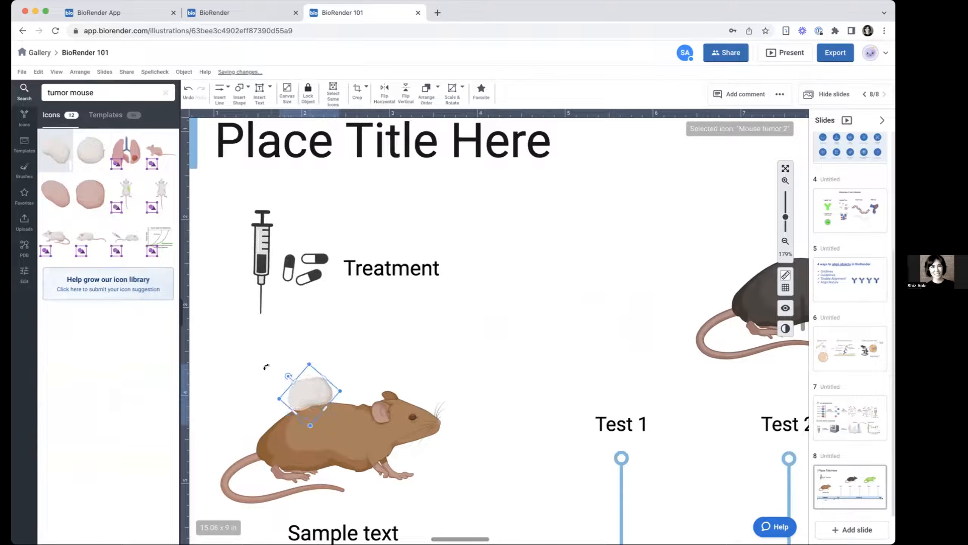
Step: Apply the brown preset matching the mouse's fur to the tumor on the brown mouse's back
left_click(52, 221)
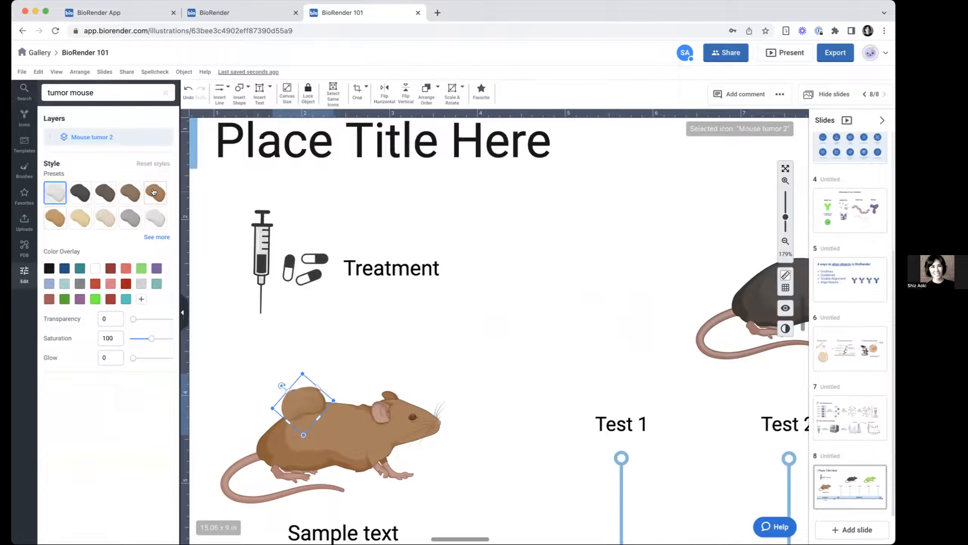
left_click(469, 382)
scroll(469, 381, "down", 3)
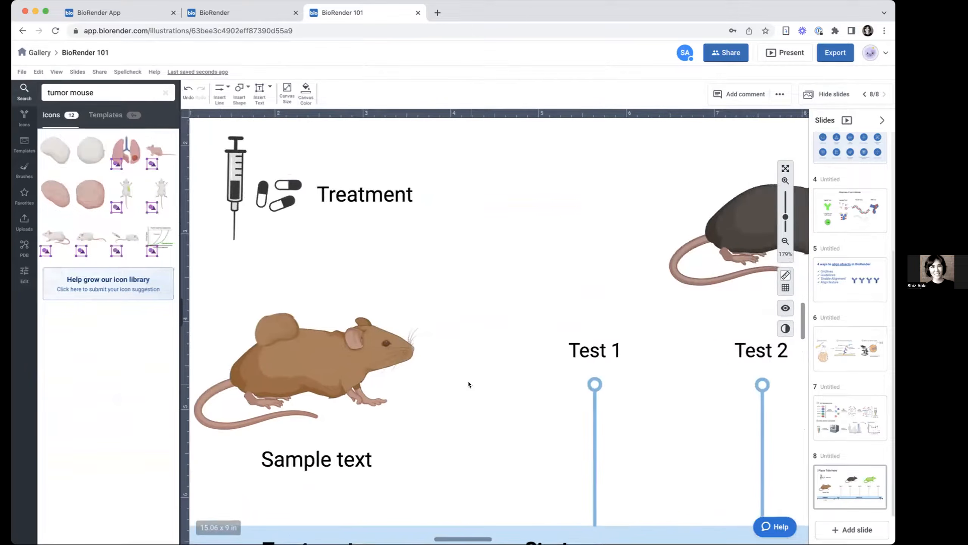
Step: Copy the brown tumor onto the back of the dark mouse above Test 2 and give it the dark preset
scroll(468, 381, "up", 3)
scroll(468, 381, "right", 3)
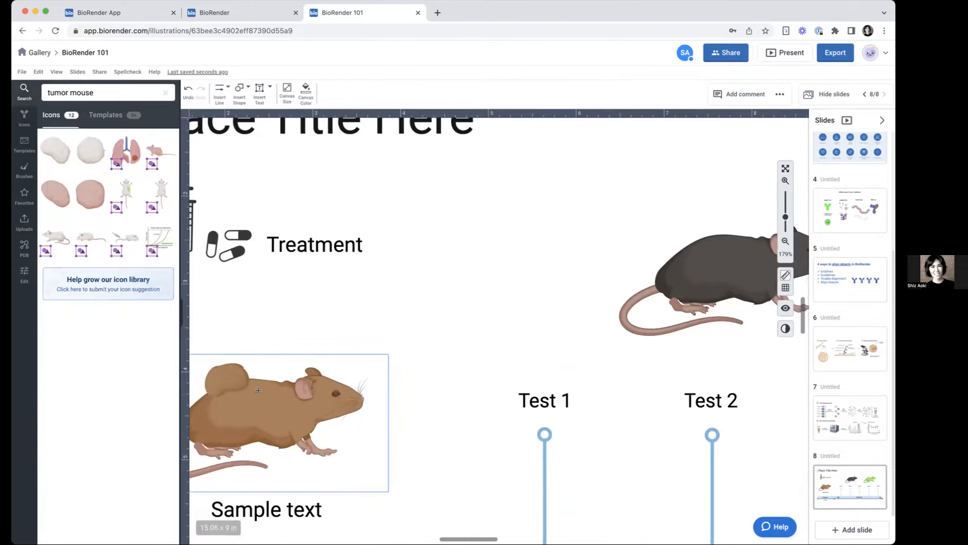
left_click_drag(230, 376, 707, 231)
scroll(516, 287, "right", 5)
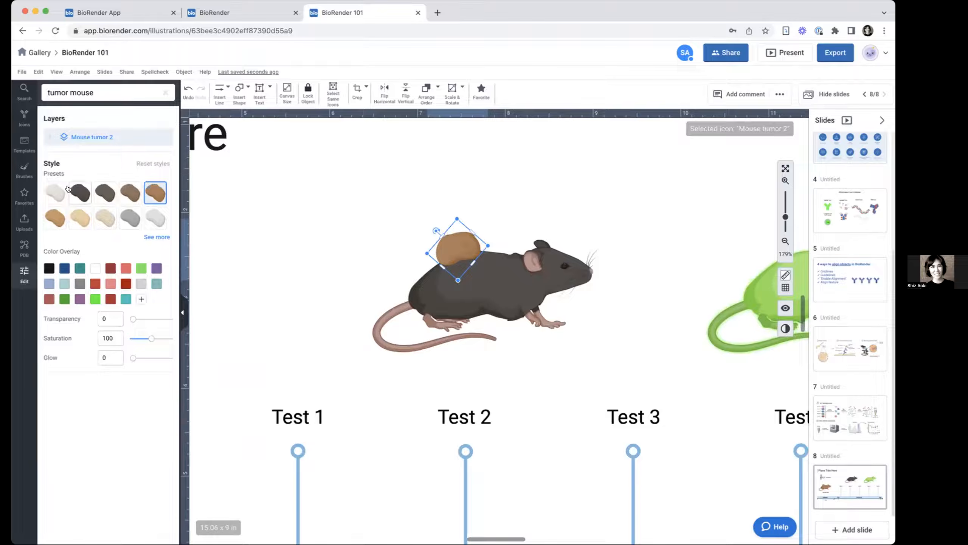
left_click(81, 193)
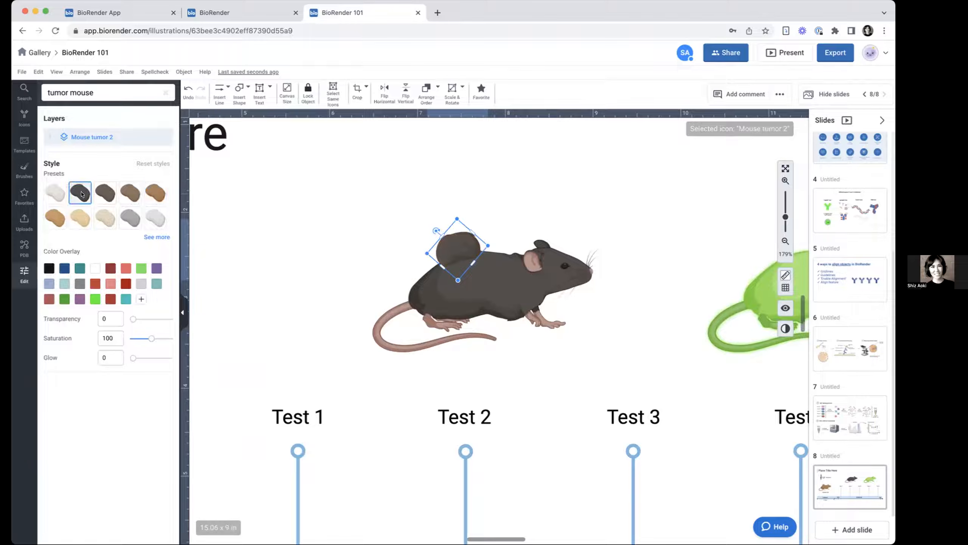
left_click(341, 260)
scroll(341, 261, "left", 3)
scroll(341, 261, "right", 1)
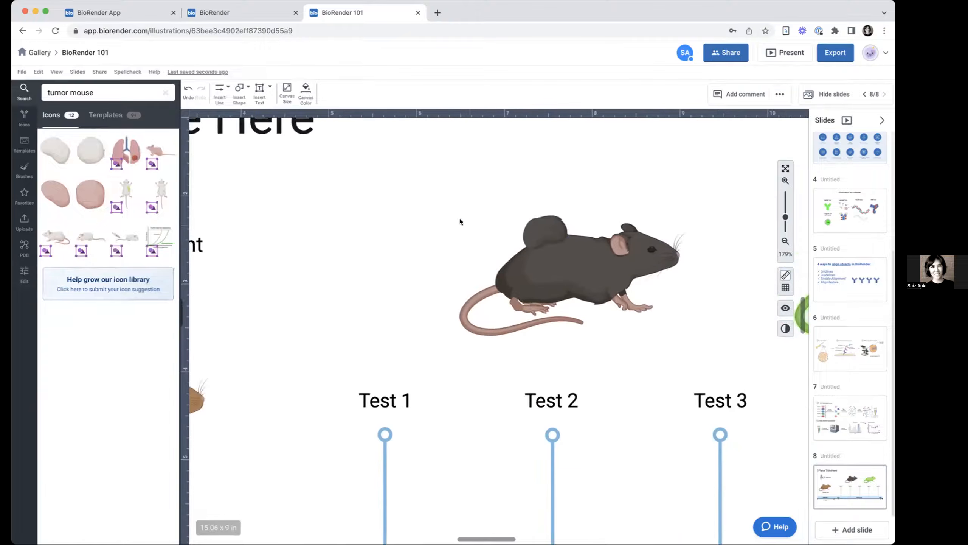
Step: Review the whole timeline slide, including the tumors on the brown and dark mice
scroll(460, 219, "right", 2)
scroll(461, 219, "down", 5)
scroll(424, 216, "left", 2)
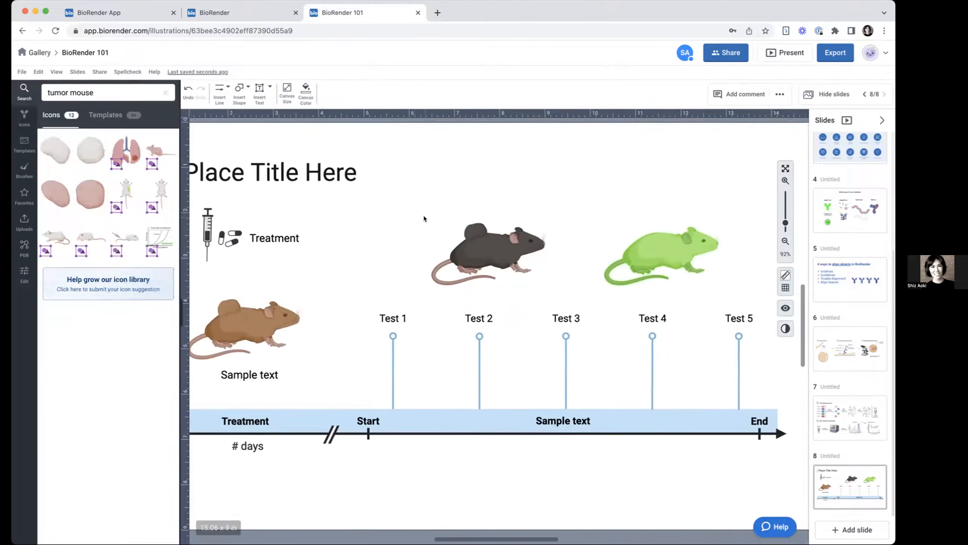
scroll(424, 216, "left", 1)
scroll(424, 217, "up", 1)
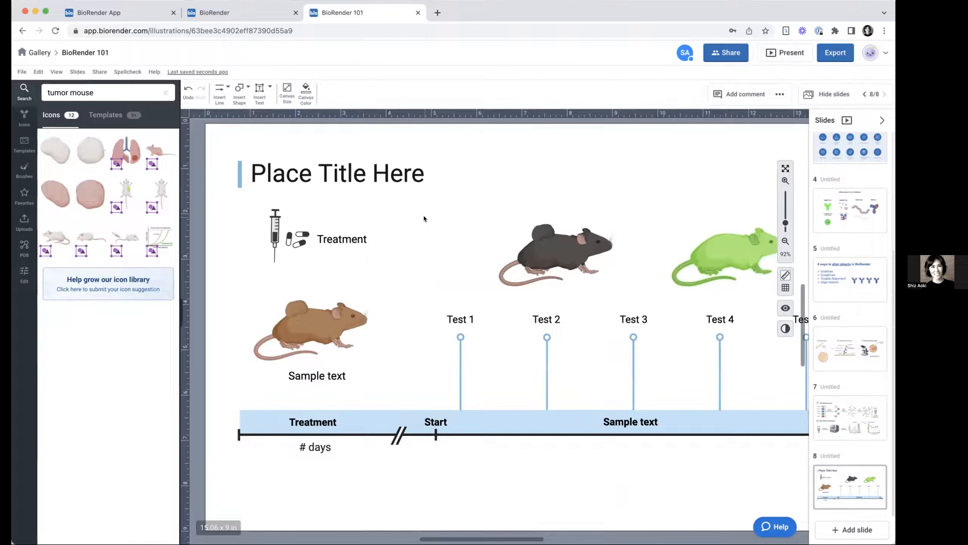
scroll(424, 217, "down", 5)
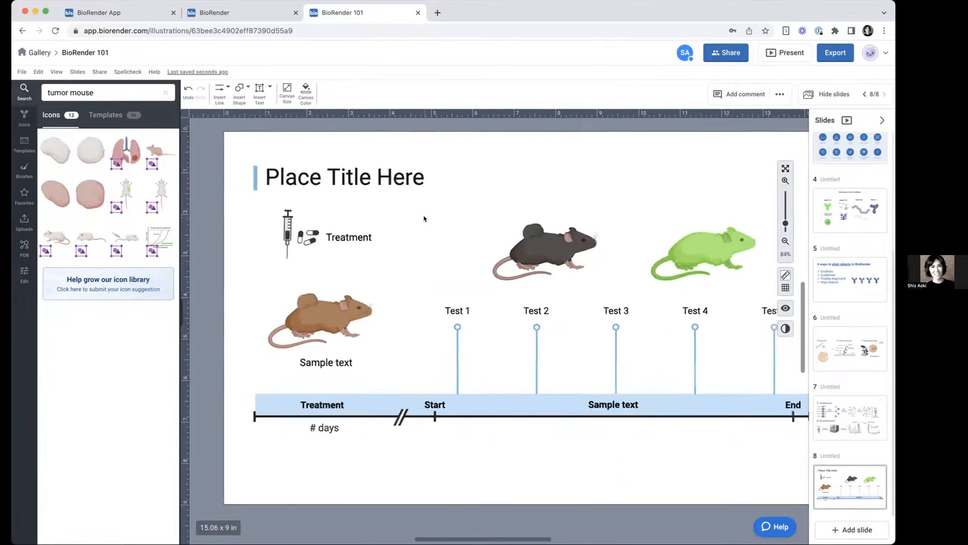
scroll(424, 218, "up", 3)
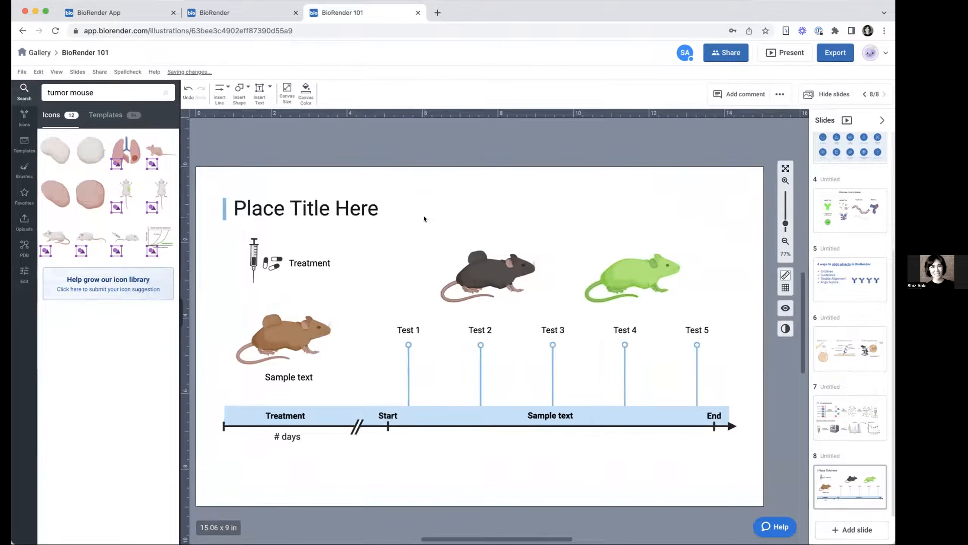
scroll(424, 219, "down", 1)
scroll(424, 218, "left", 1)
scroll(423, 218, "down", 1)
scroll(423, 219, "right", 1)
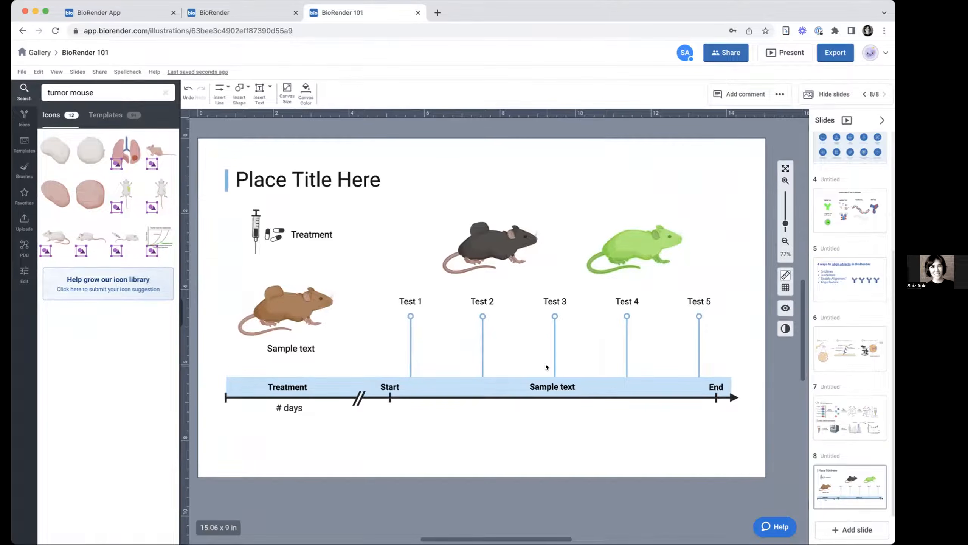
Step: Browse the Lab and Objects icon category, and search the icon library for "syringe"
left_click(24, 118)
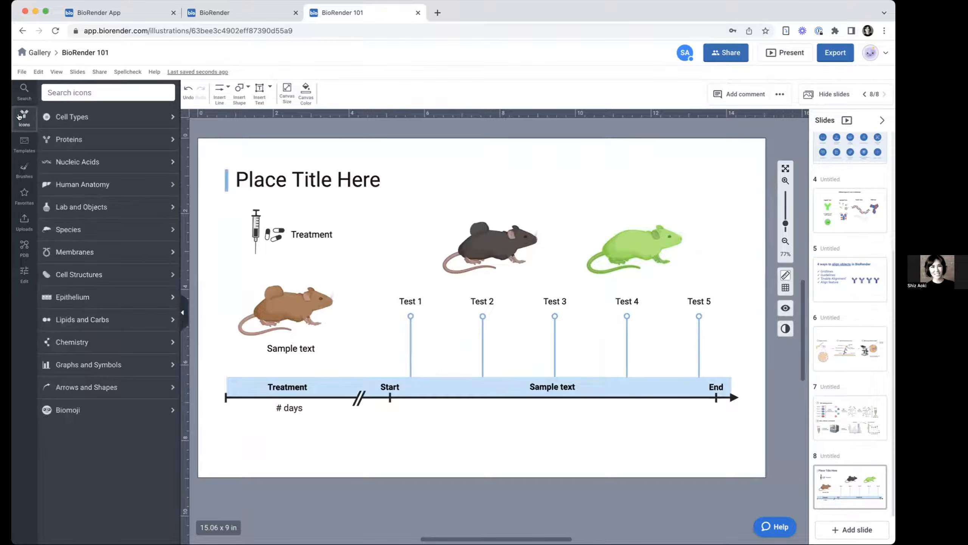
left_click(118, 207)
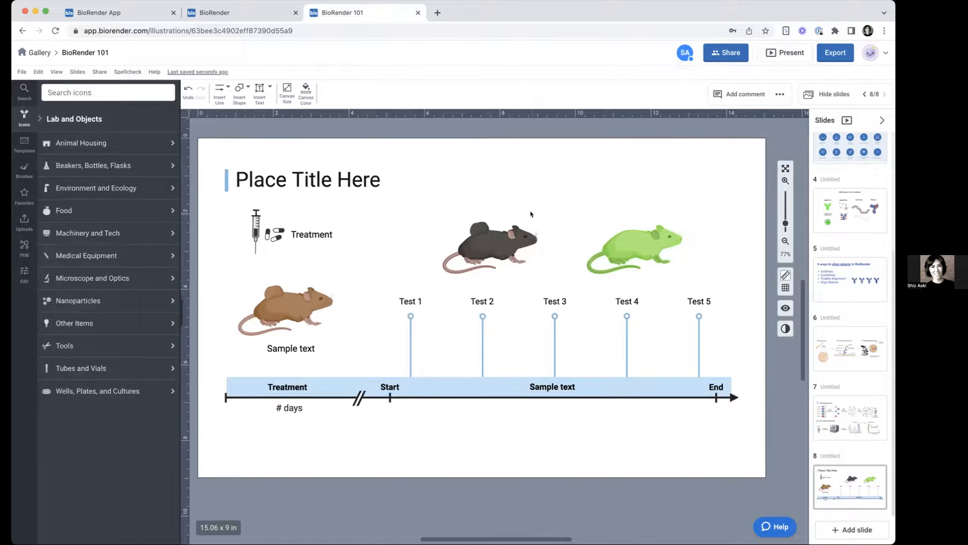
left_click(113, 88)
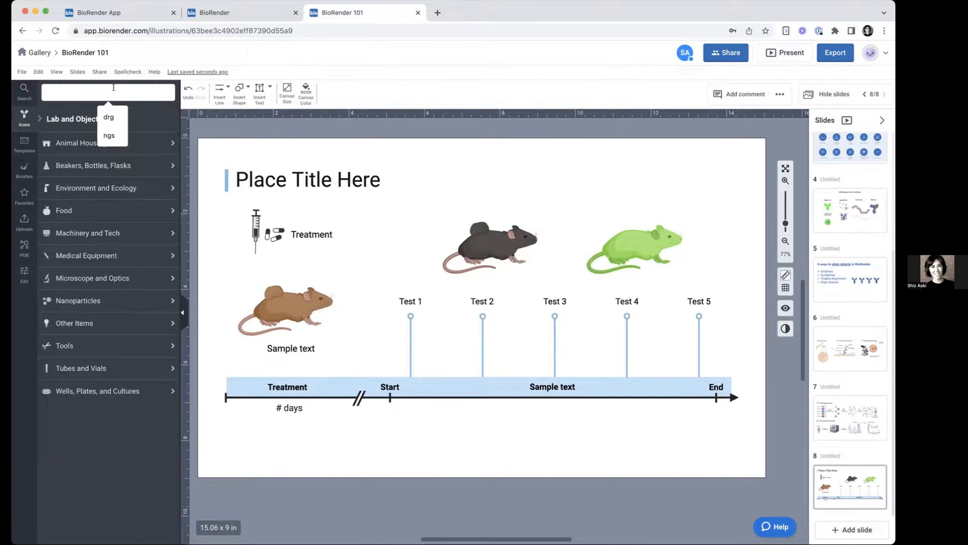
type("s")
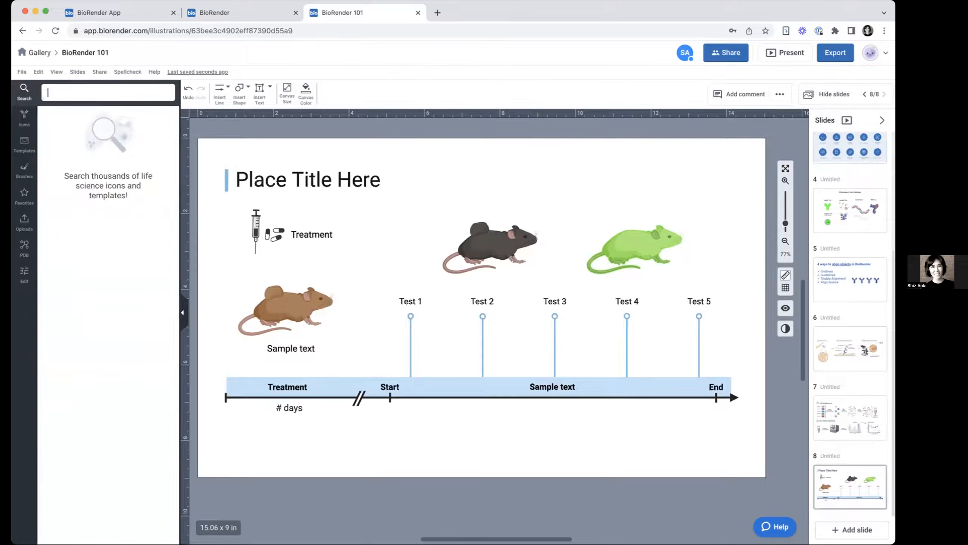
type("yringe")
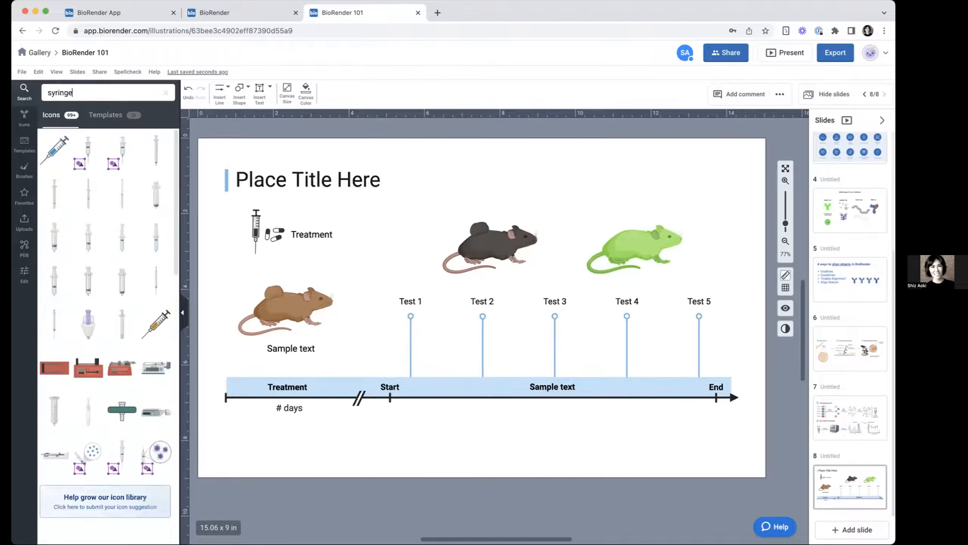
Step: Place the Editable syringe grouped icon above the dark mouse and rotate it so the needle points diagonally down at the mouse's back
mouse_move(120, 149)
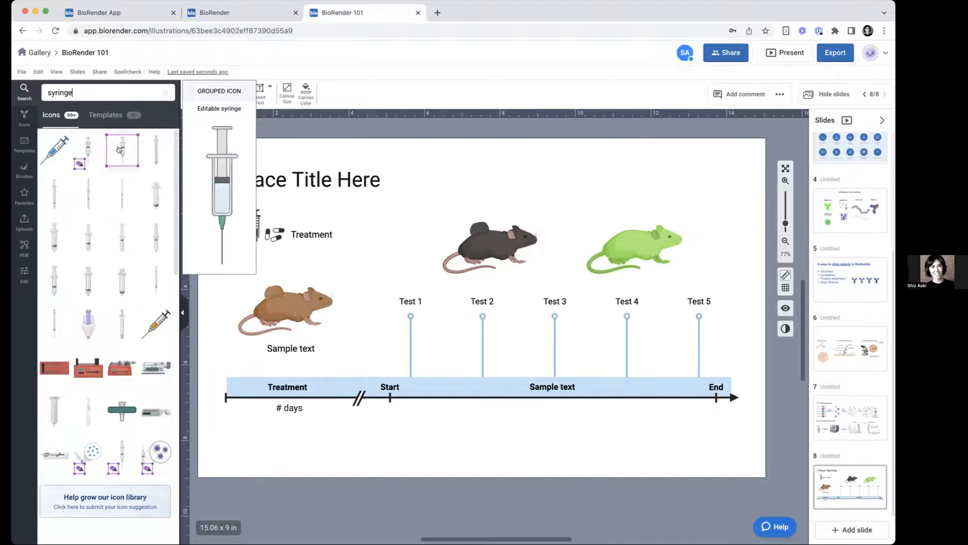
left_click_drag(118, 149, 436, 198)
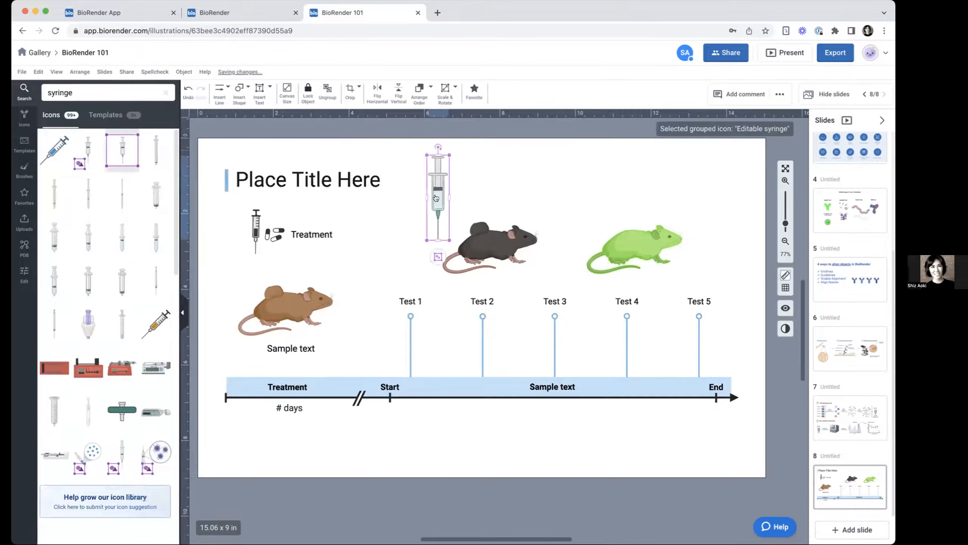
left_click_drag(438, 147, 396, 158)
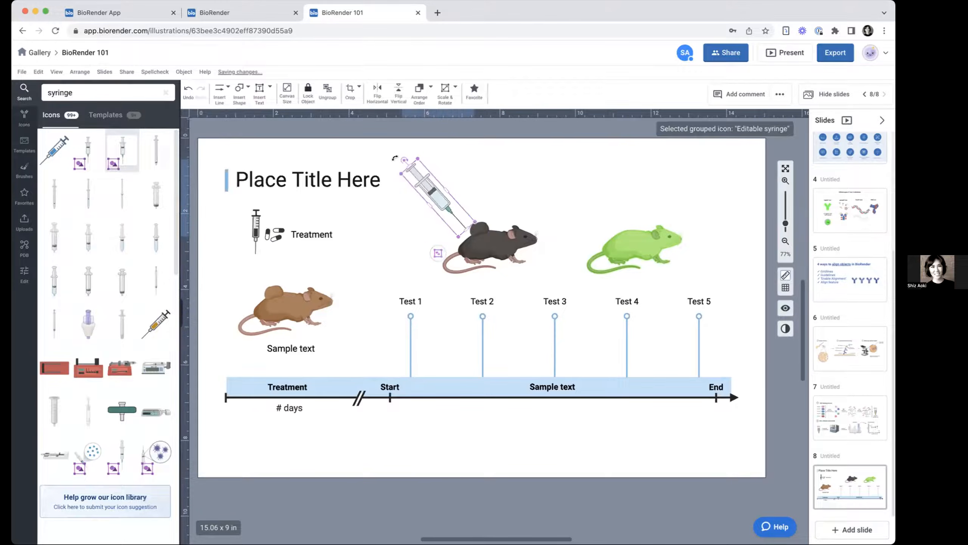
scroll(428, 183, "up", 5)
scroll(427, 186, "up", 3)
scroll(452, 231, "up", 3)
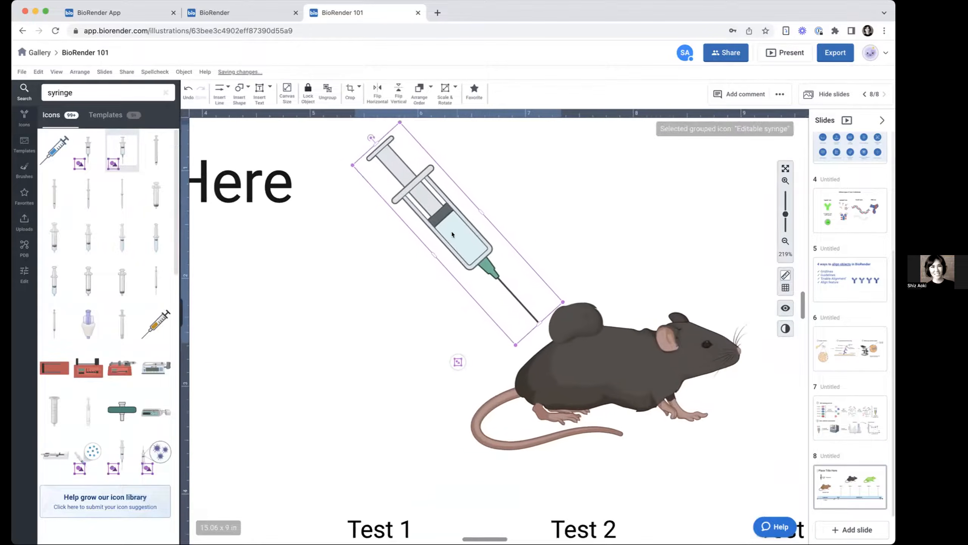
left_click_drag(443, 276, 436, 285)
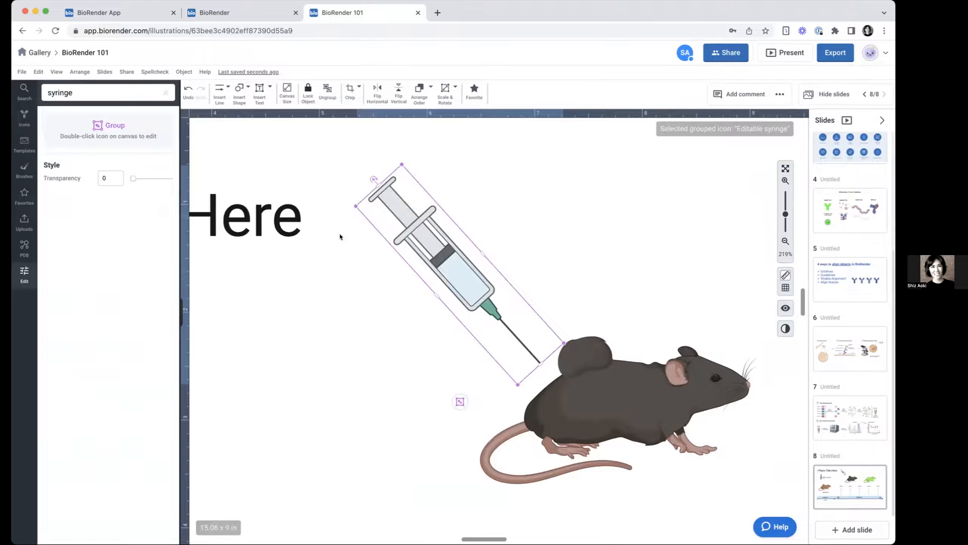
Step: Inside the syringe group, pull the plunger farther out and extend the liquid shape up to it so the barrel is full
double_click(469, 282)
left_click(385, 195)
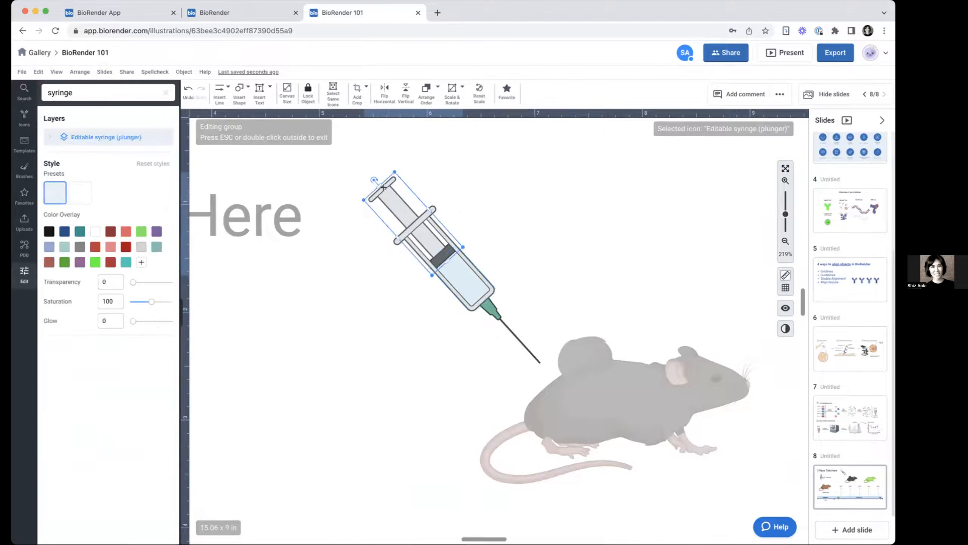
left_click_drag(394, 205, 372, 185)
left_click(460, 268)
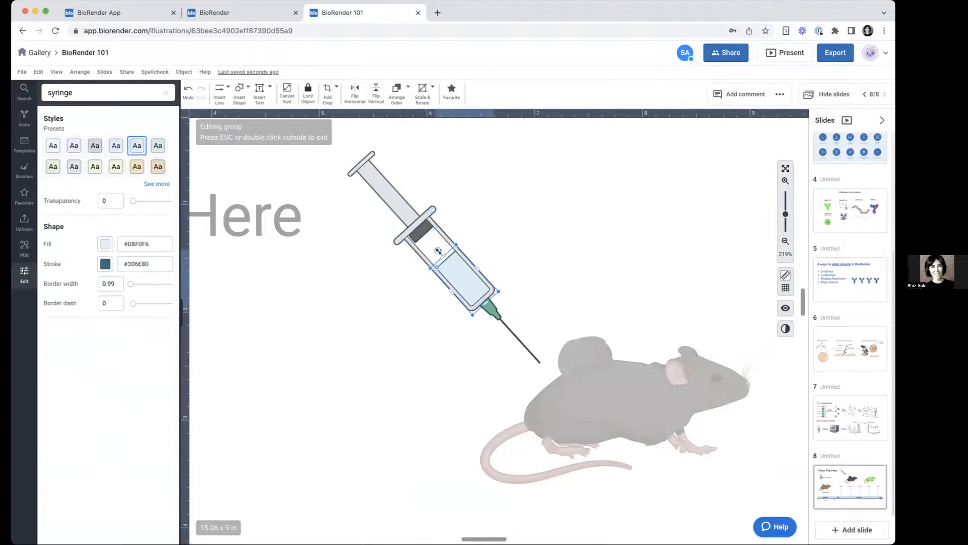
left_click_drag(438, 251, 417, 229)
left_click(386, 193)
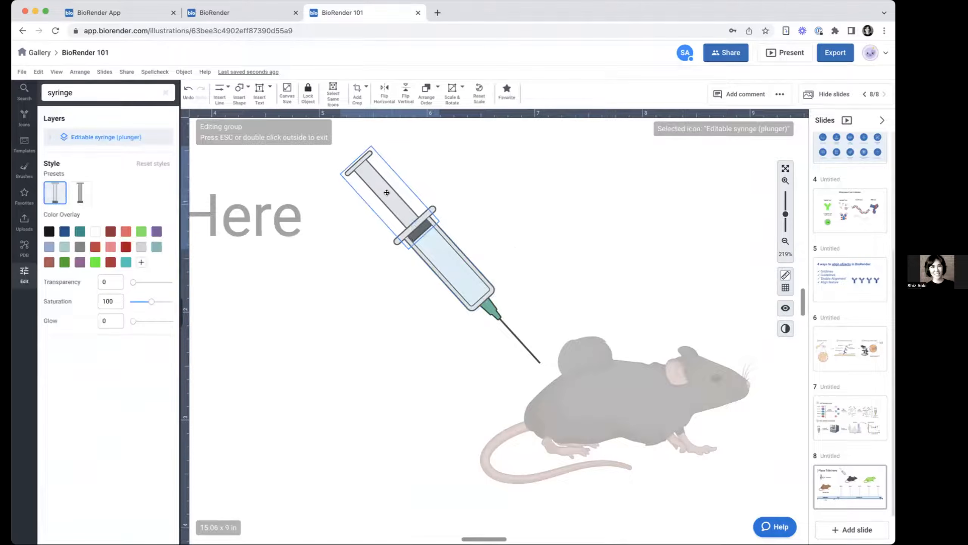
left_click(557, 260)
Step: Shorten the syringe's needle line and move all the syringe parts so the needle tip meets the dark mouse's back
left_click(508, 326)
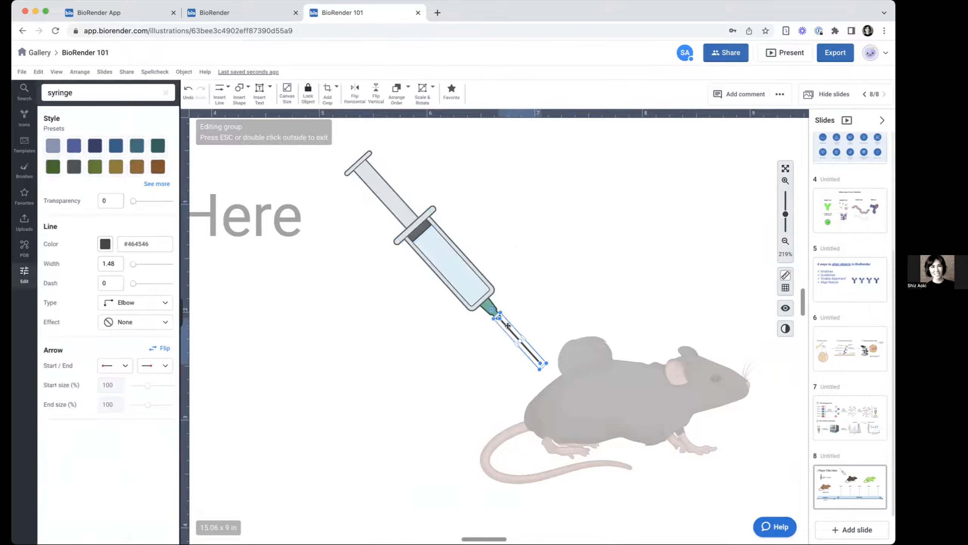
left_click_drag(541, 366, 504, 327)
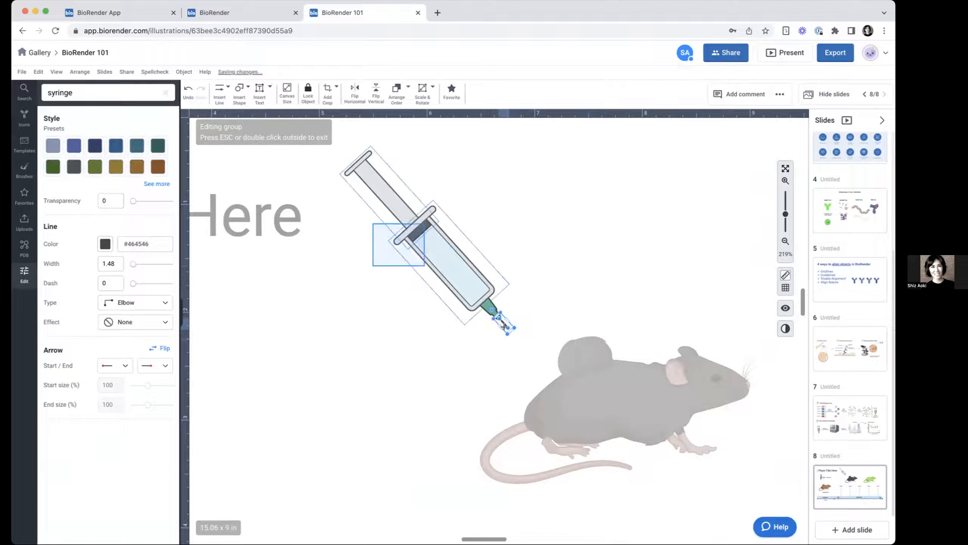
left_click_drag(373, 223, 513, 332)
left_click_drag(449, 272, 493, 327)
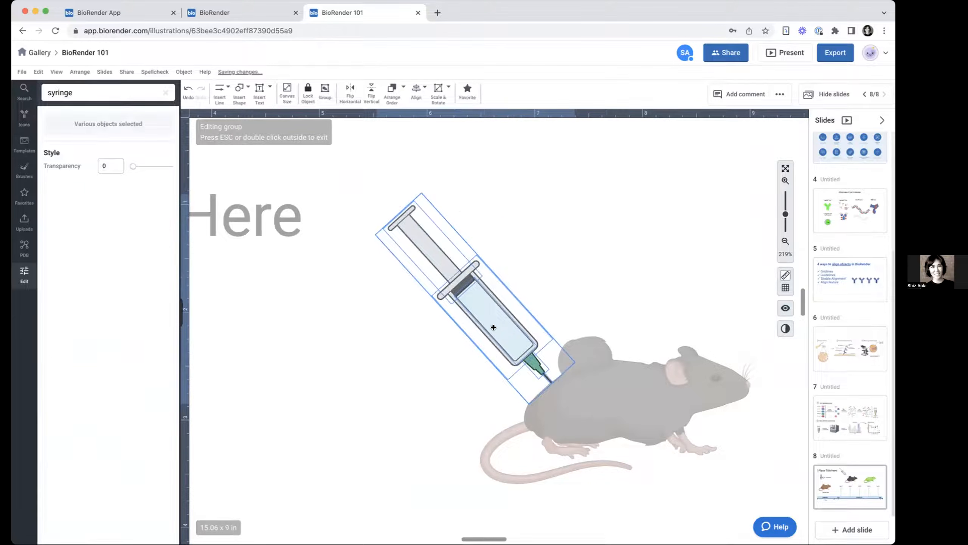
left_click(408, 374)
Step: Scale the whole syringe down while keeping its needle tip on the dark mouse's back, and exit group editing
left_click_drag(372, 199, 545, 357)
left_click_drag(373, 228, 475, 295)
double_click(417, 369)
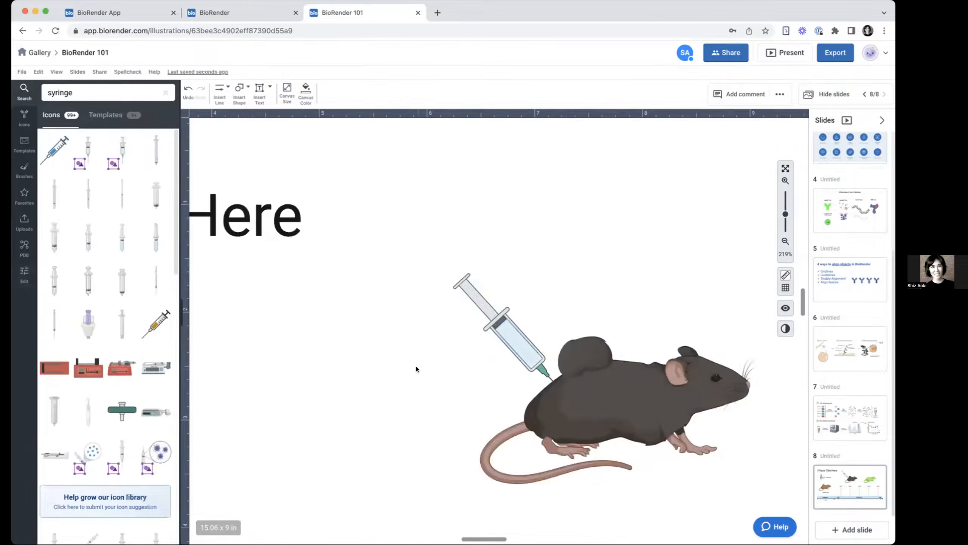
scroll(416, 368, "down", 5)
scroll(416, 368, "up", 4)
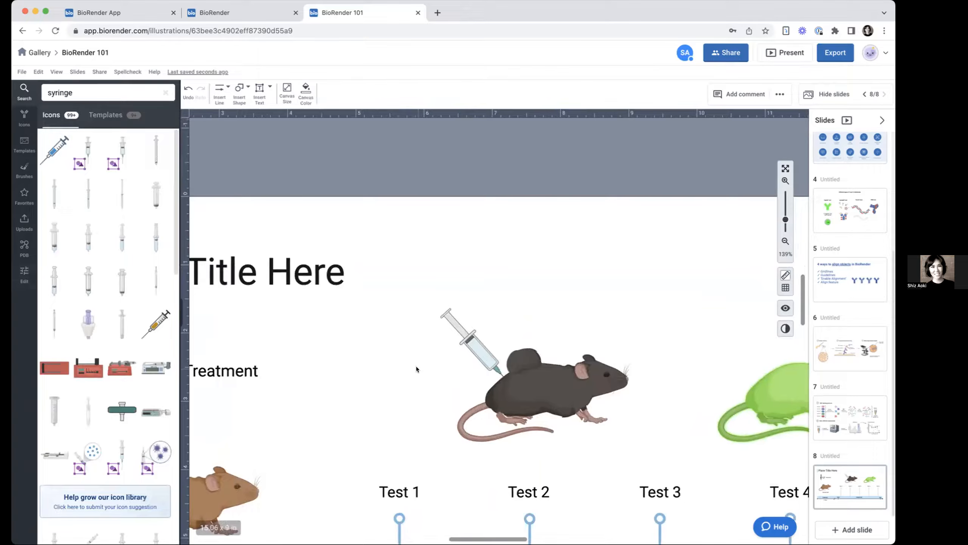
Step: On slide 6, delete the numbered circles 1, 2 and 3 beside the three section headings
scroll(417, 369, "down", 3)
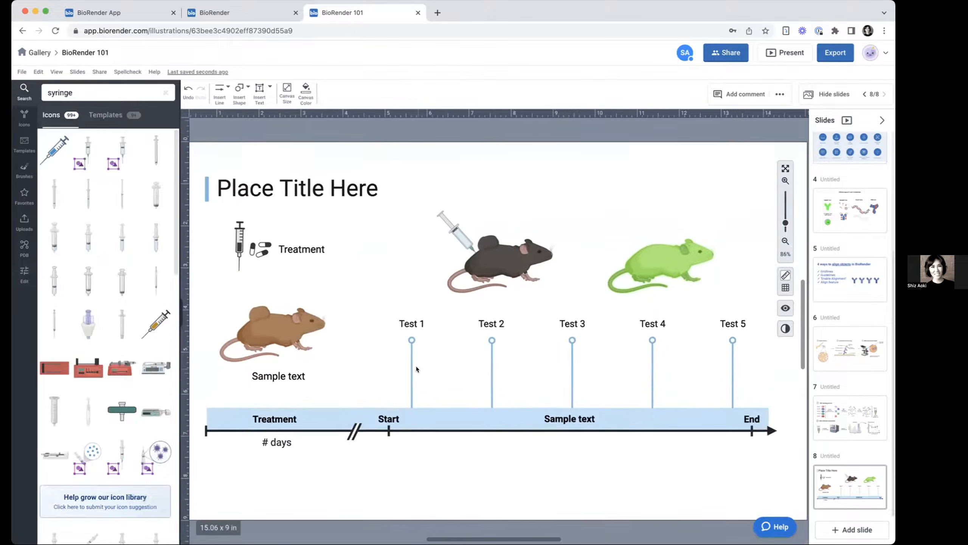
scroll(417, 369, "down", 1)
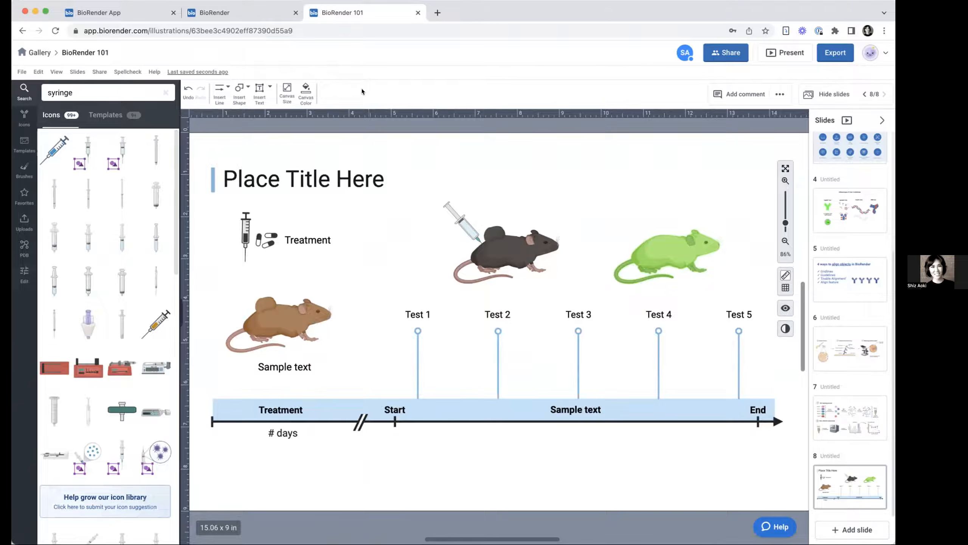
left_click(873, 356)
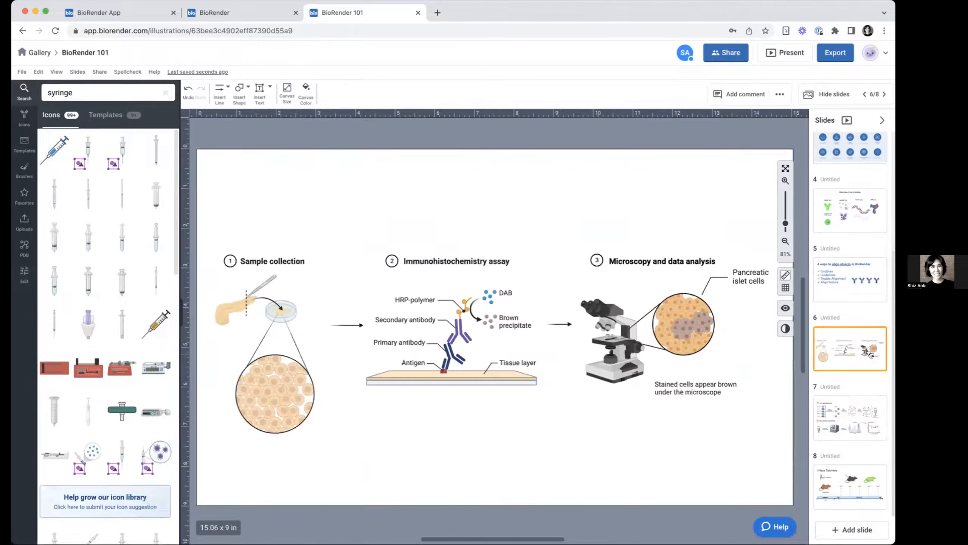
left_click(221, 261)
left_click(388, 260, "shift")
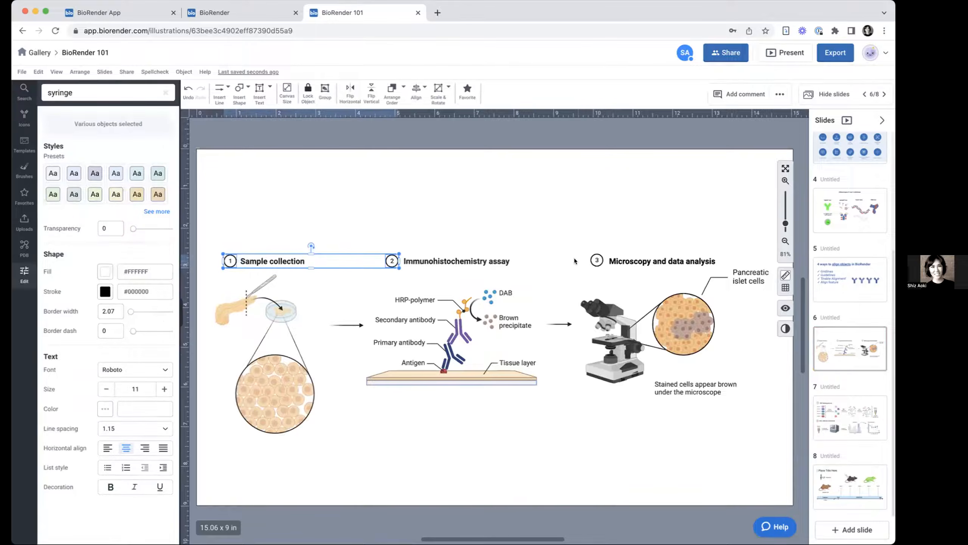
left_click(591, 254, "shift")
key("Delete")
scroll(392, 211, "down", 1)
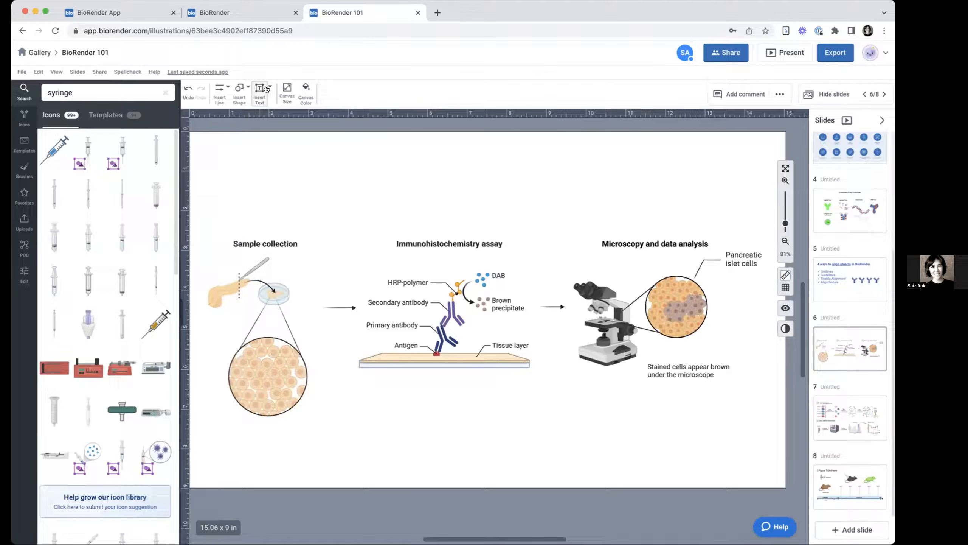
Step: Show the available text shapes, such as the numbered circle, for labelling the sections of the figure
left_click(264, 89)
left_click(239, 90)
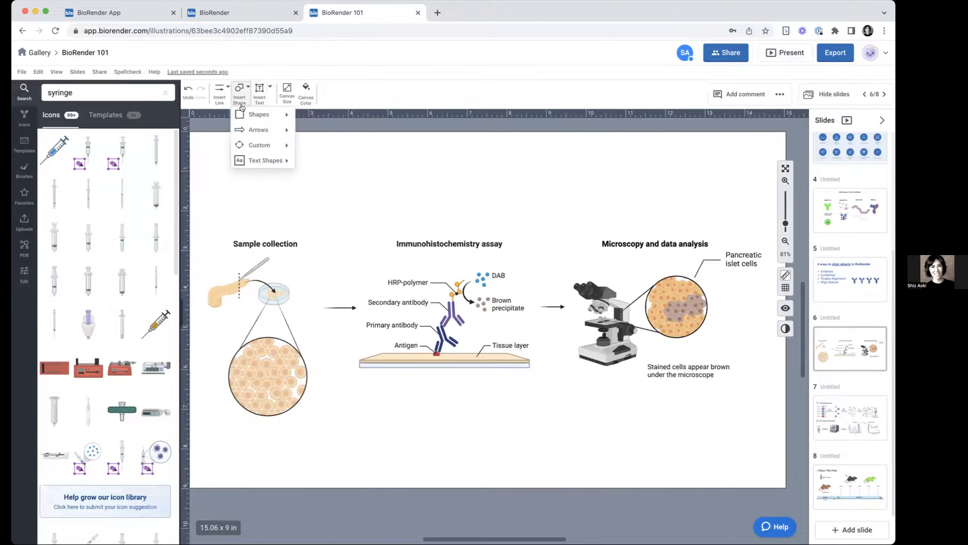
mouse_move(241, 163)
left_click(310, 166)
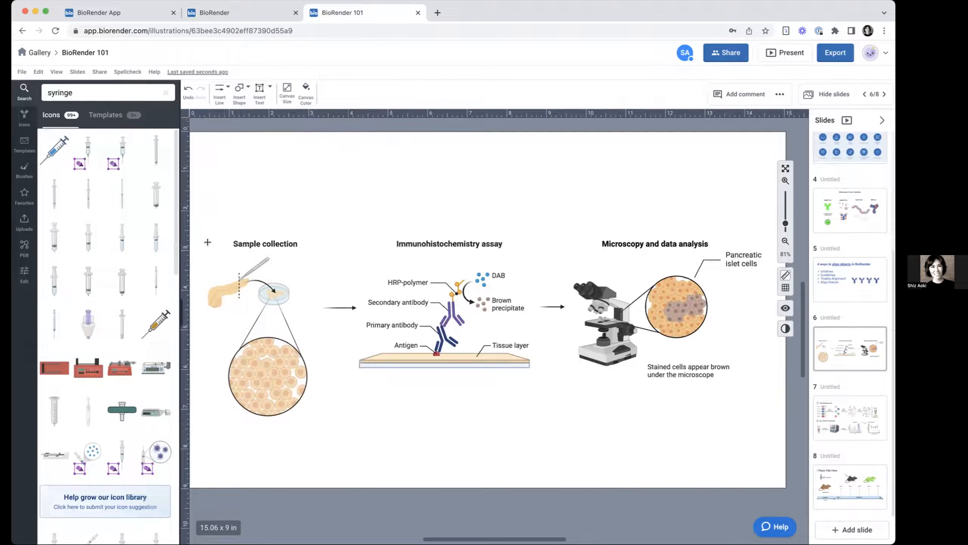
left_click(247, 88)
mouse_move(258, 162)
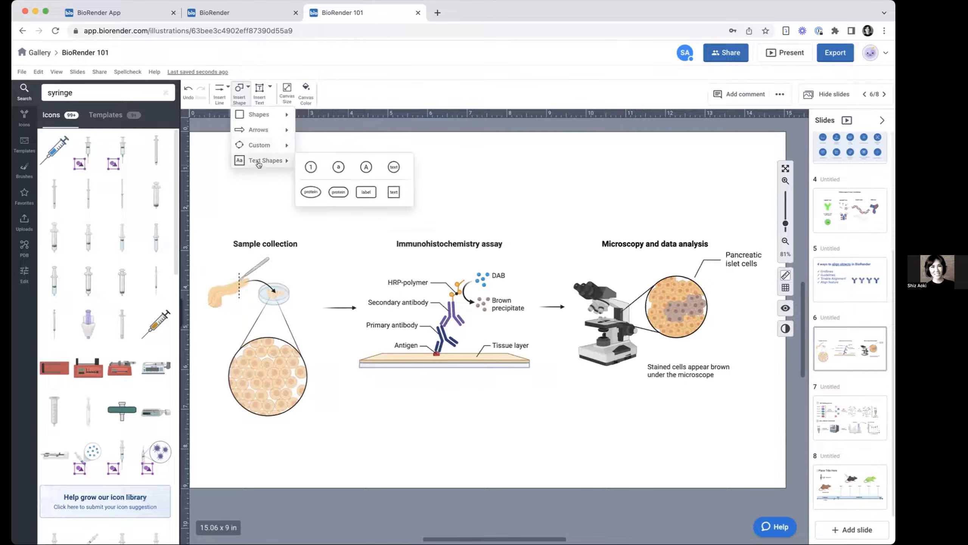
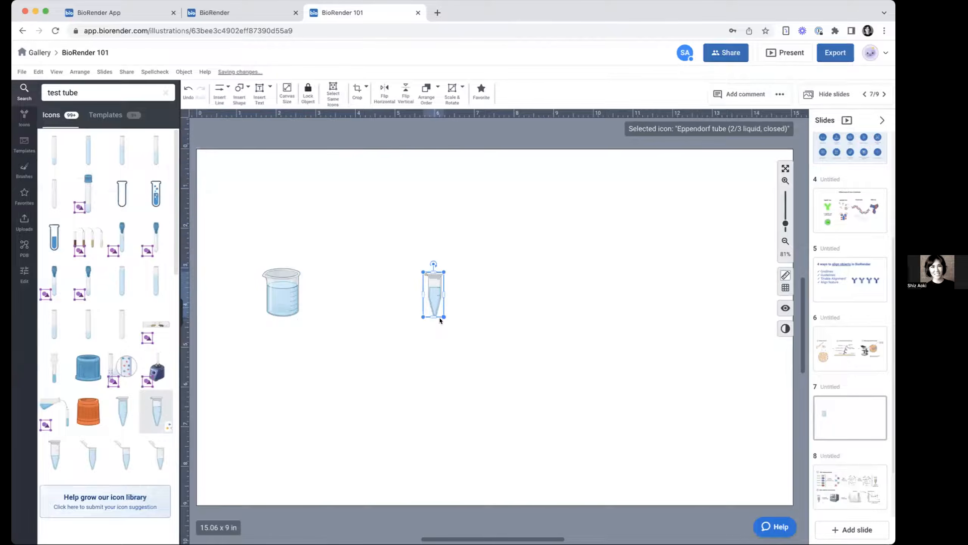
Step: Enlarge the beaker and the Eppendorf tube to similar heights and space them apart on slide 7
left_click(279, 279)
left_click_drag(302, 319, 405, 453)
left_click_drag(458, 350, 460, 360)
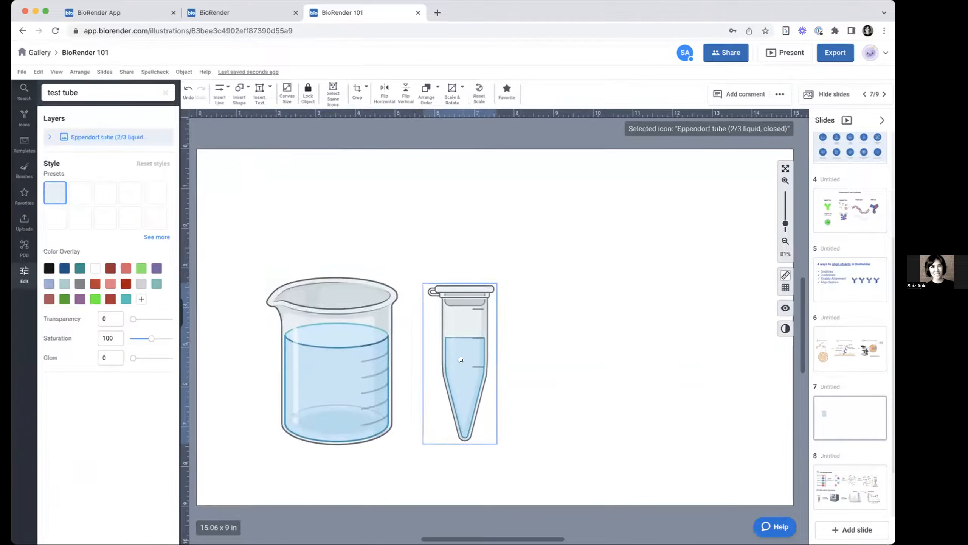
left_click_drag(352, 344, 342, 348)
left_click_drag(459, 333, 477, 351)
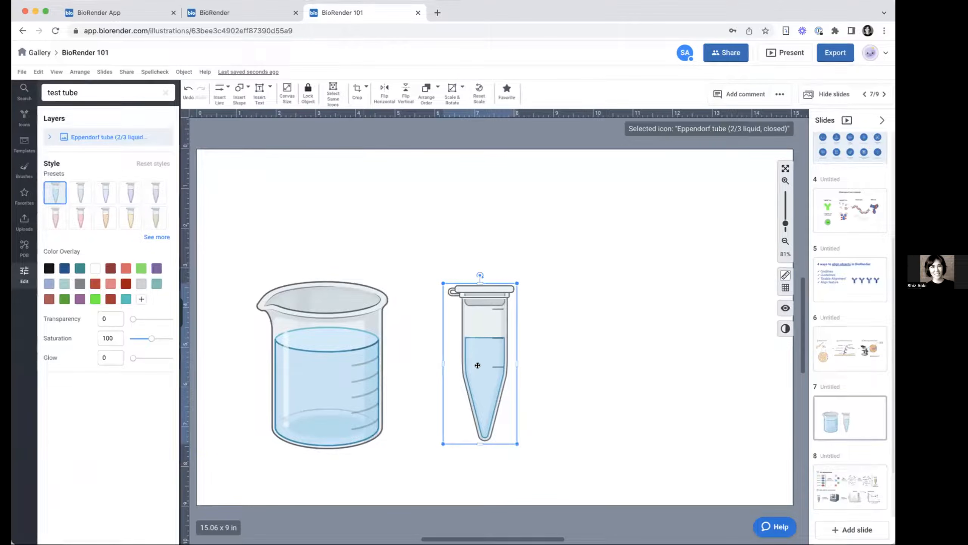
Step: Scale the Eppendorf tube down and back up so it stands slightly taller than the beaker
left_click_drag(517, 444, 457, 325)
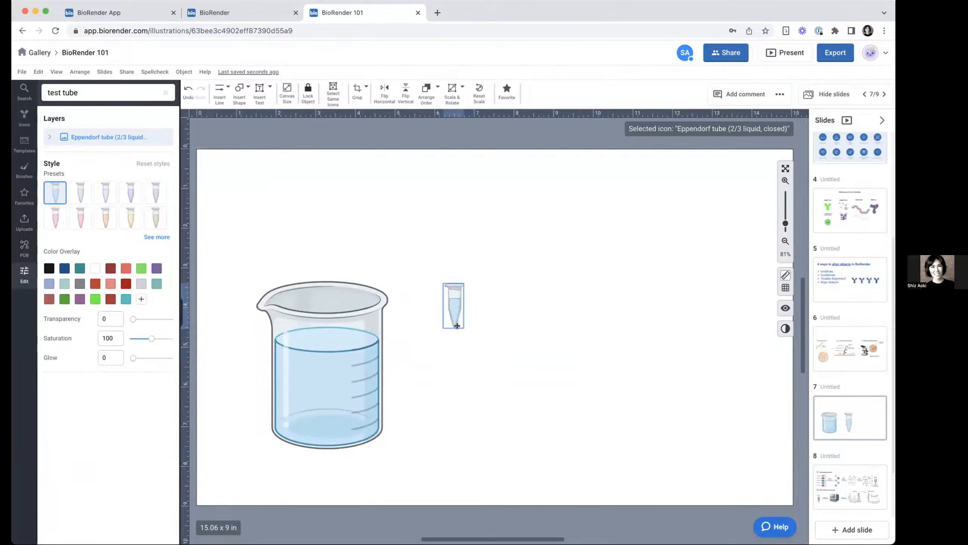
left_click(842, 491)
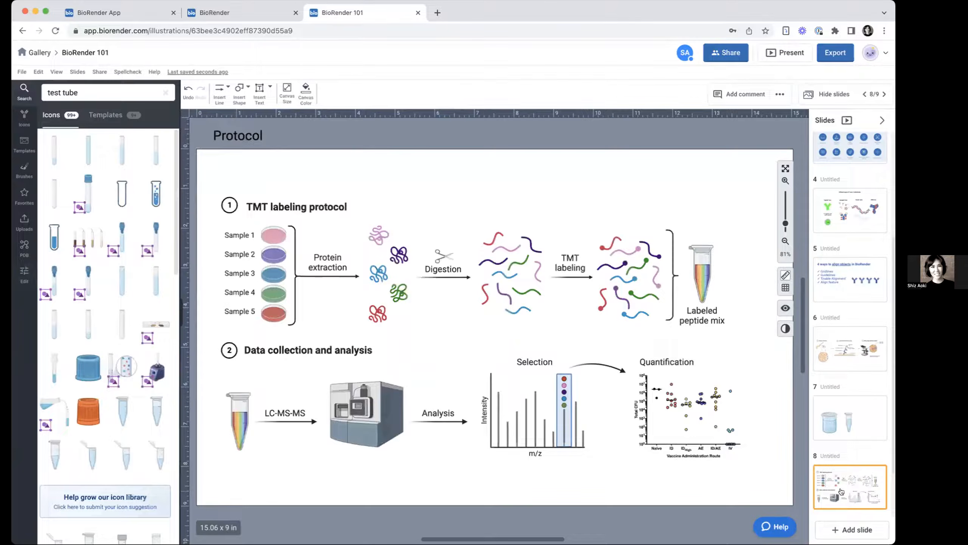
left_click(842, 413)
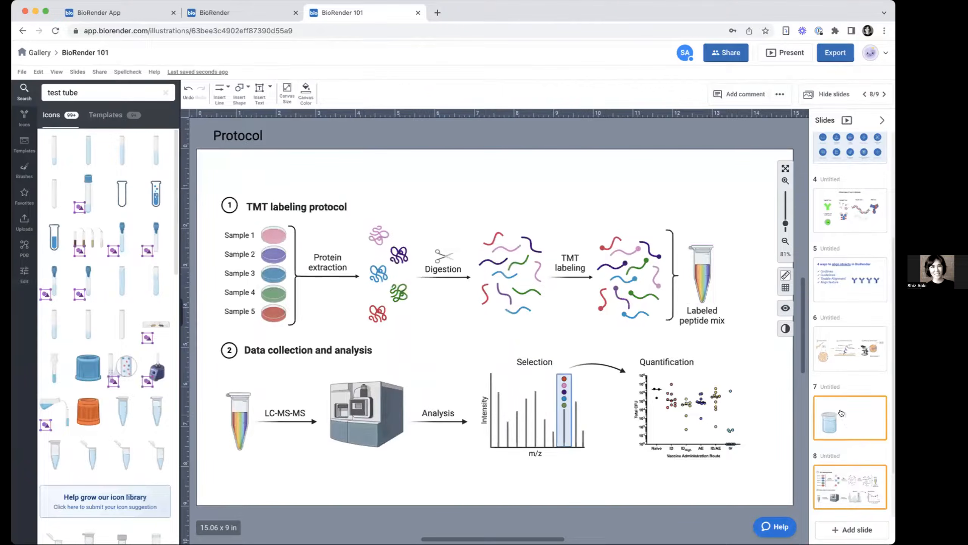
left_click(452, 301)
left_click_drag(452, 302, 533, 459)
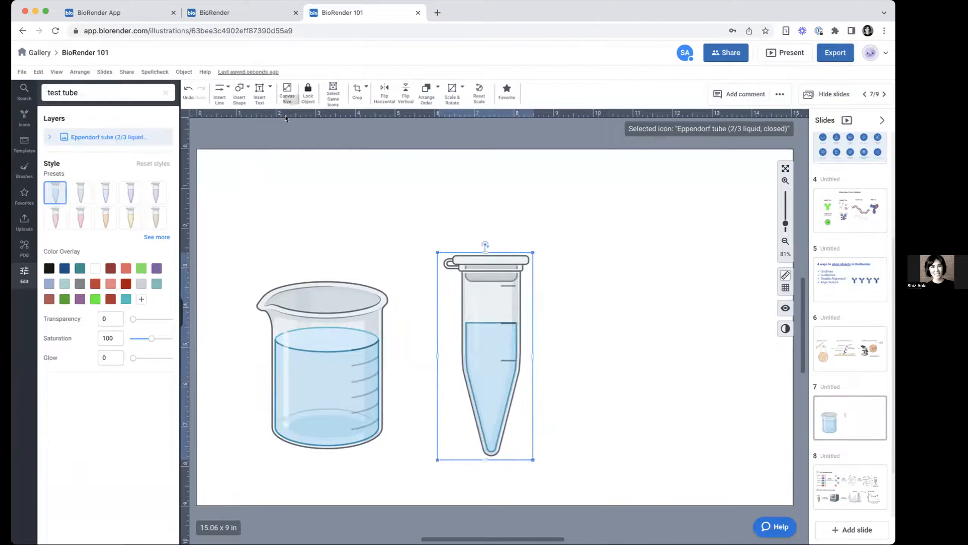
Step: Add a text label reading 15mL and move it beside the lower part of the Eppendorf tube
left_click(257, 97)
left_click(396, 220)
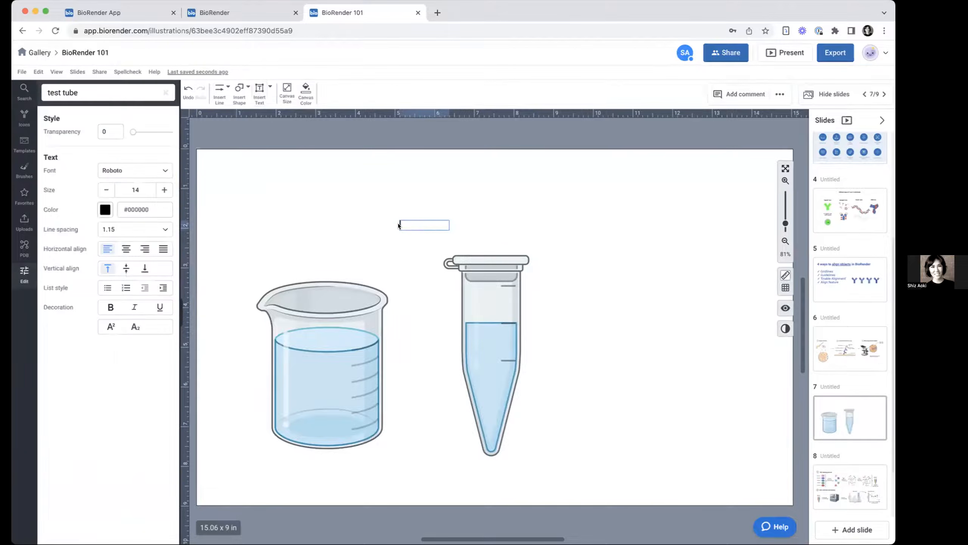
type("15m")
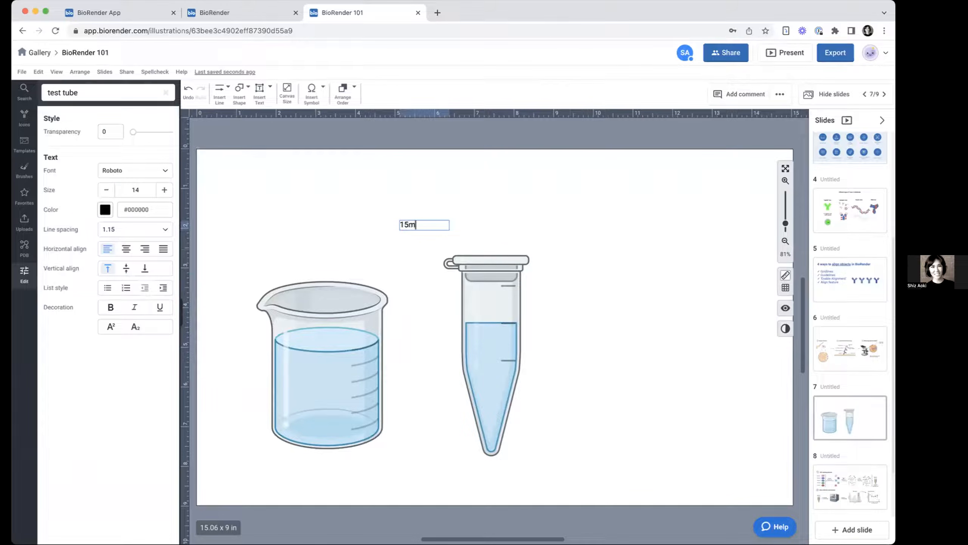
type("L")
left_click(608, 241)
left_click(409, 224)
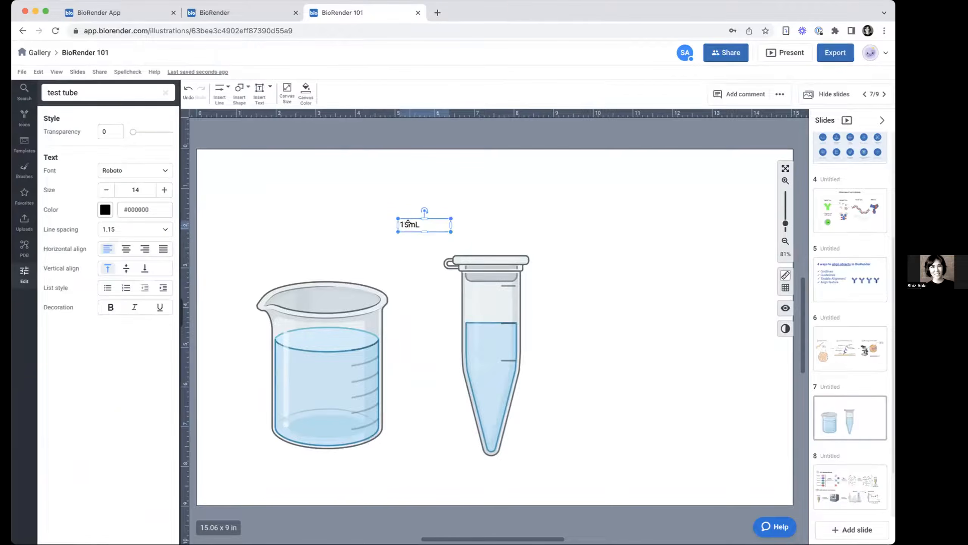
left_click_drag(406, 208, 565, 352)
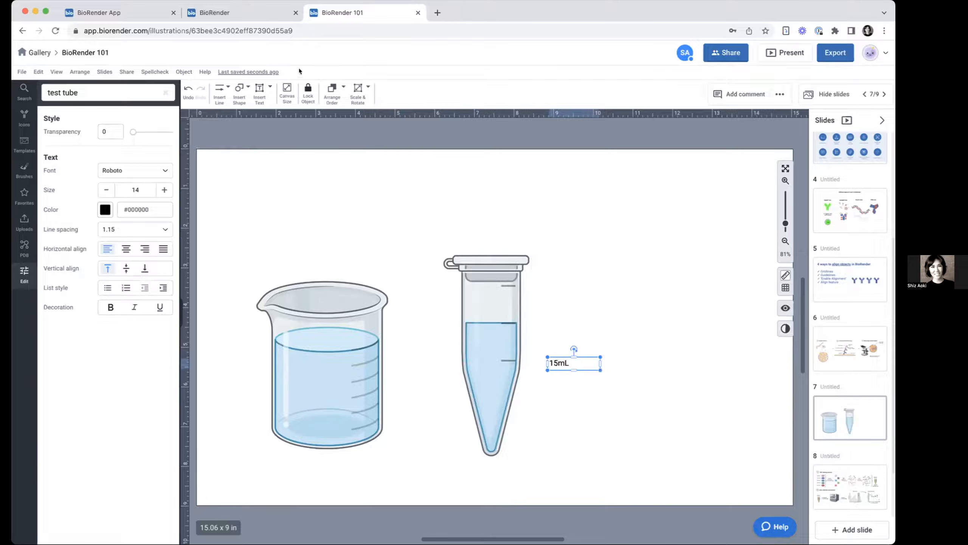
Step: Increase the 15mL label's font size to 23
left_click(164, 189)
left_click(163, 190)
left_click(164, 189)
left_click(164, 190)
left_click(163, 189)
left_click(164, 190)
left_click(164, 190)
left_click(163, 189)
left_click(164, 189)
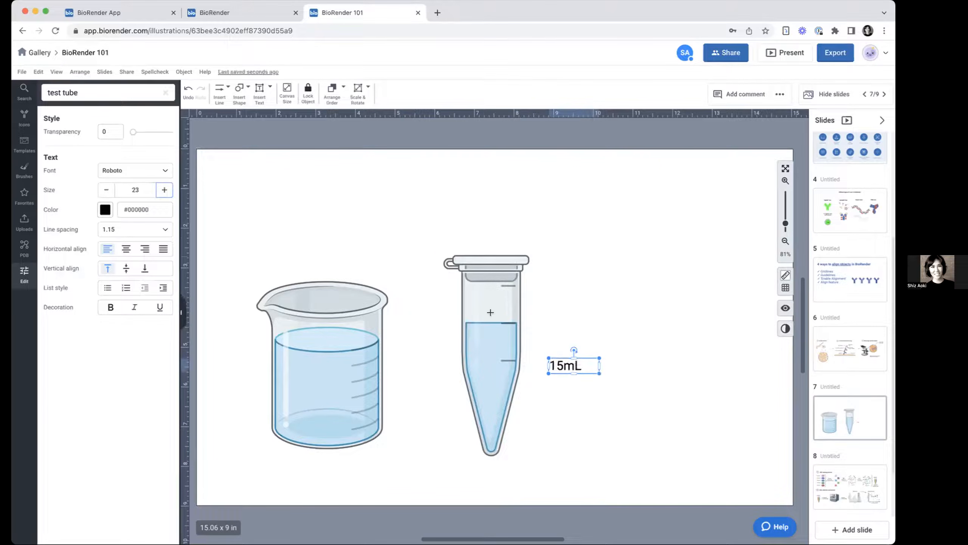
Step: Widen the 15mL text box slightly and place it level with the tube's lower graduation mark
left_click_drag(599, 365, 568, 363)
left_click(577, 391)
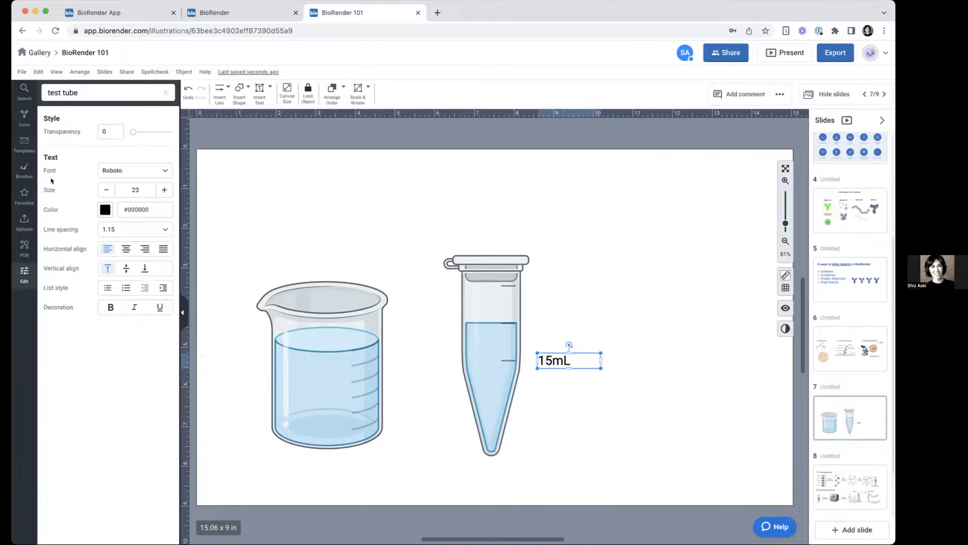
left_click(141, 166)
left_click(91, 239)
left_click_drag(550, 360, 567, 362)
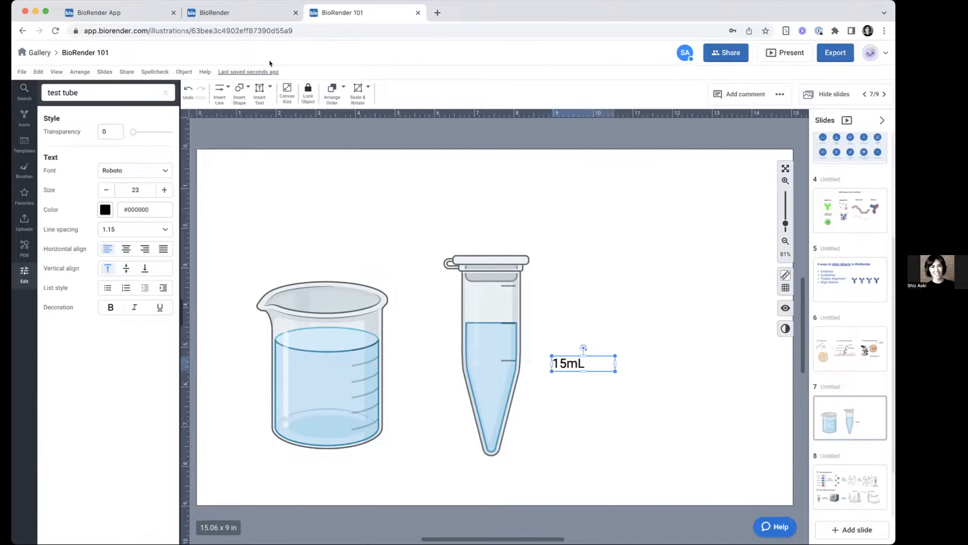
Step: Draw a straight horizontal arrow pointing at the tube's liquid surface and move the 15mL label to its tail
left_click(221, 90)
mouse_move(225, 130)
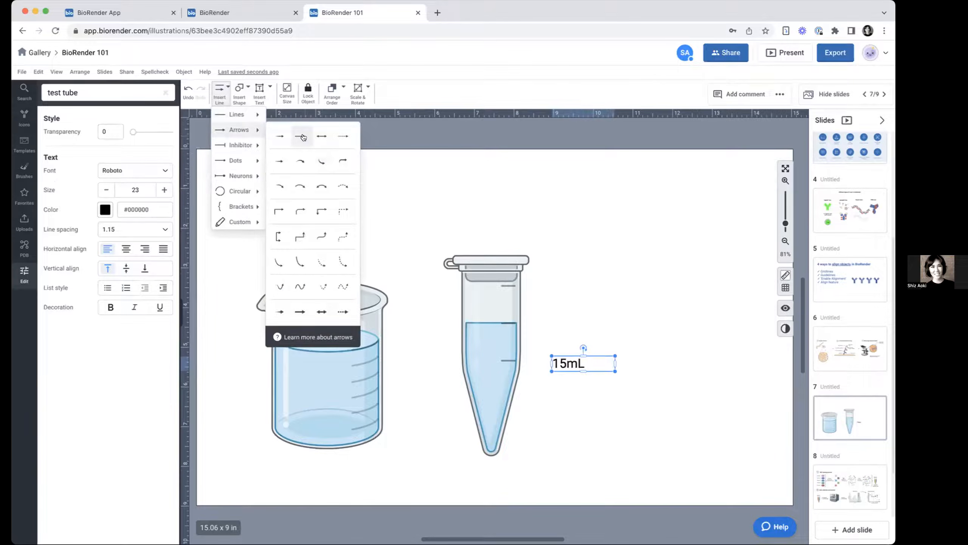
mouse_move(233, 156)
left_click(305, 134)
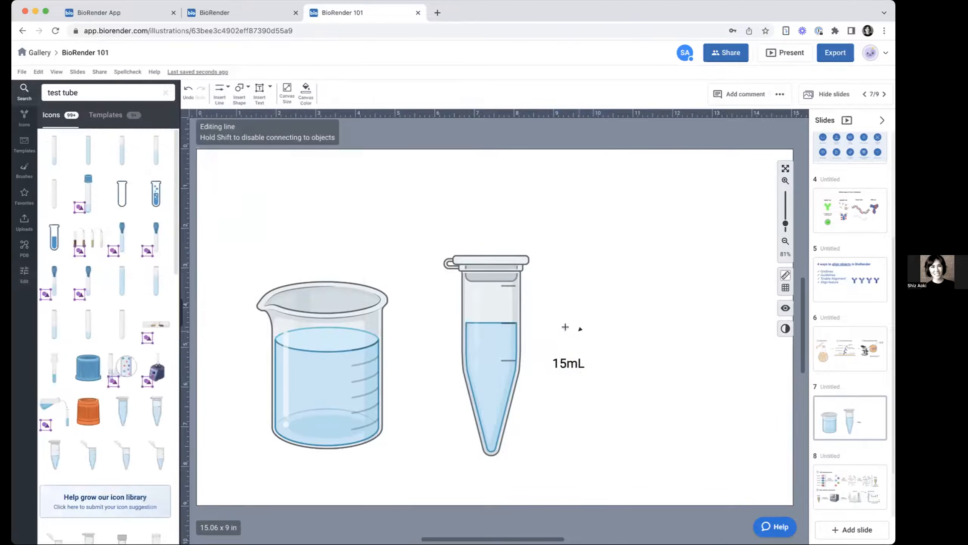
left_click_drag(579, 330, 532, 330)
left_click_drag(578, 363, 590, 321)
left_click(581, 357)
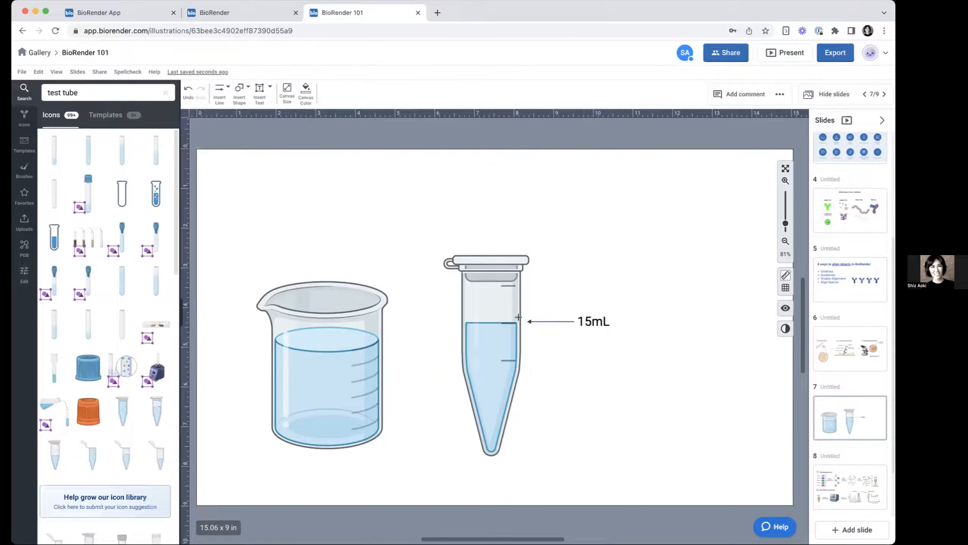
Step: Move the arrow and the 15mL label down to the tube's lower graduation mark
left_click_drag(541, 319, 539, 356)
left_click_drag(584, 322, 581, 361)
left_click(550, 358)
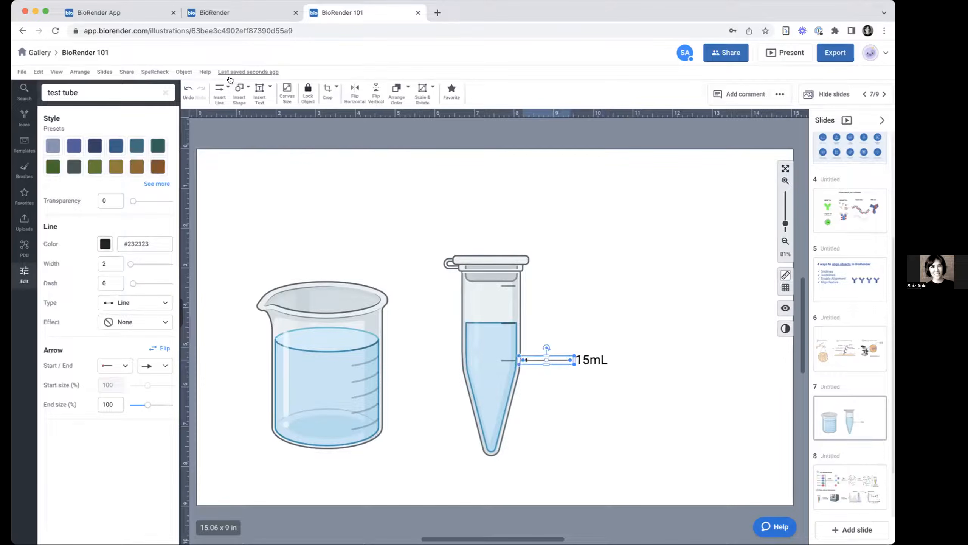
Step: Change the arrow's end style to a filled dot and make the line thicker
left_click(221, 91)
mouse_move(225, 159)
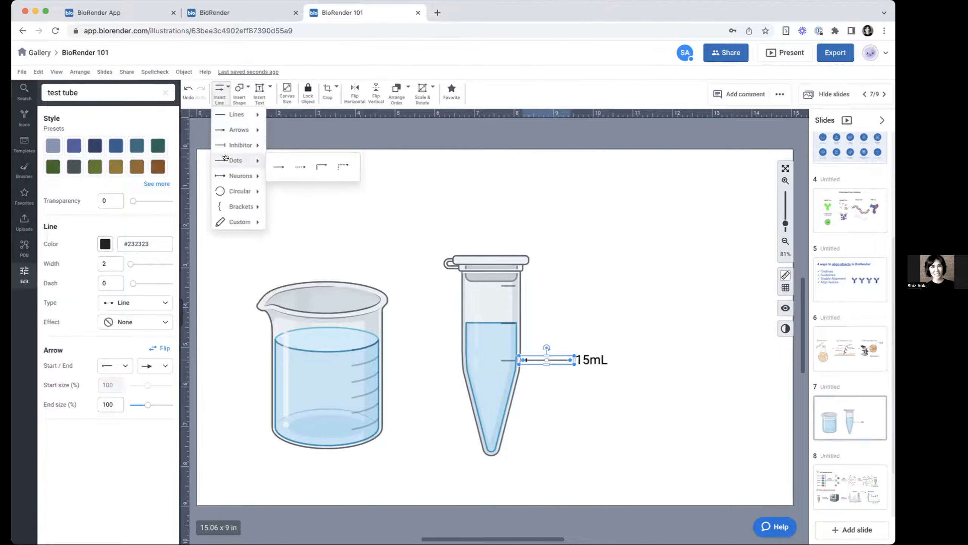
left_click(95, 446)
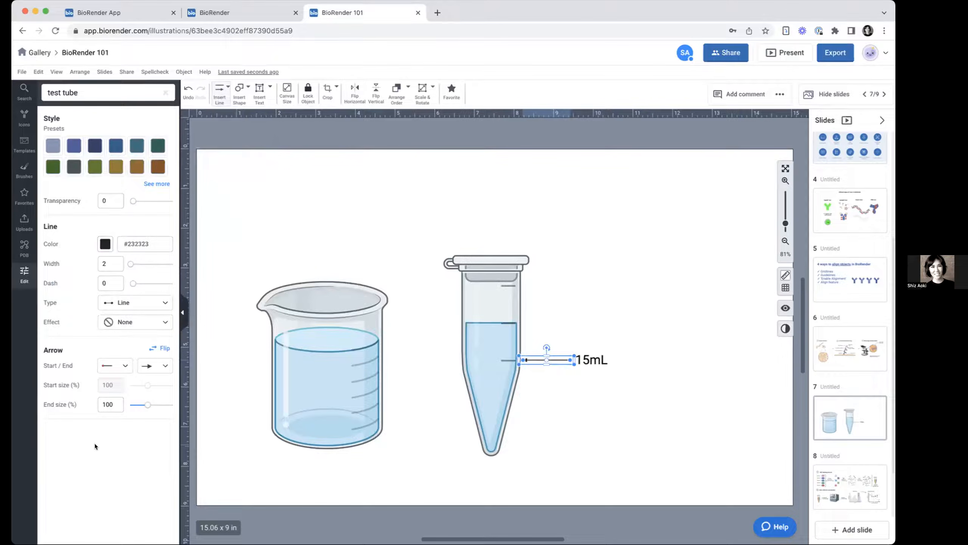
left_click(165, 366)
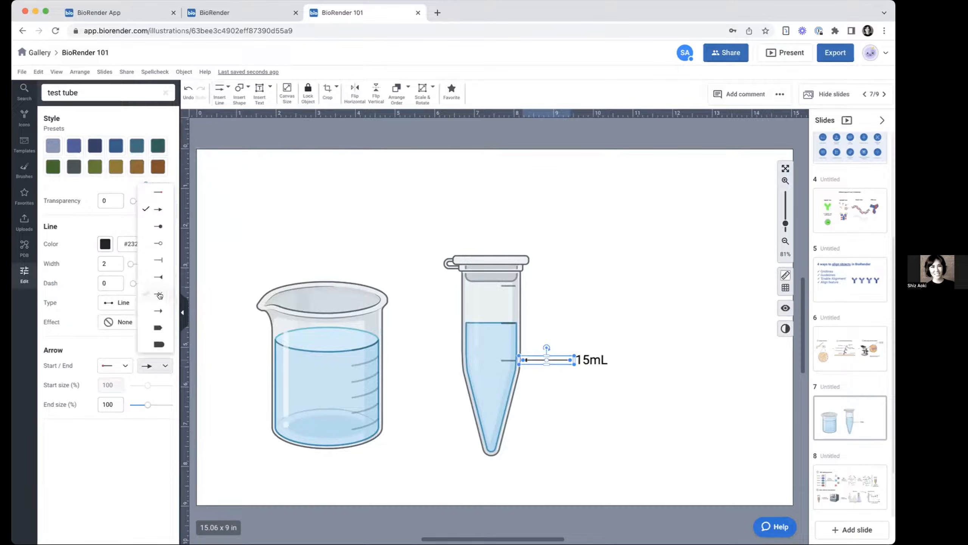
left_click(157, 228)
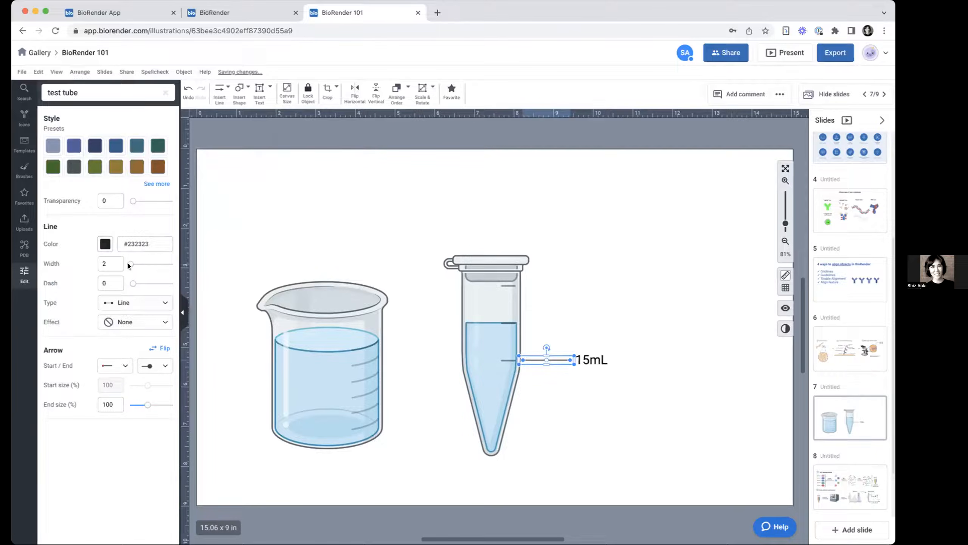
mouse_move(129, 265)
left_mouse_down()
mouse_move(140, 264)
mouse_move(132, 264)
left_mouse_up()
Step: Move the dot-ended line and the 15mL label so the dot sits on the tube's lower graduation mark
left_click(565, 367)
left_click(555, 359)
left_click_drag(555, 359, 581, 359)
left_click(593, 358)
left_click(563, 397)
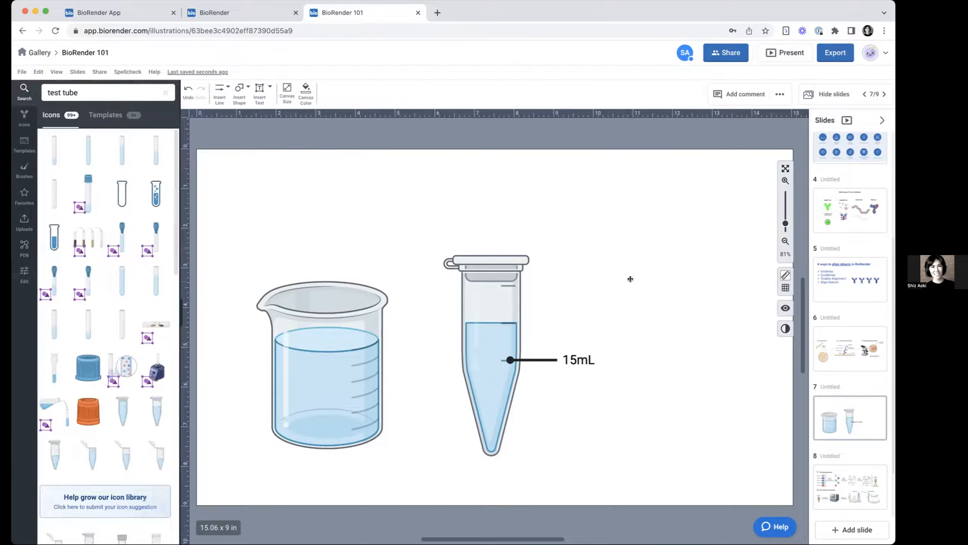
Step: Move the tube with its line and 15mL label up and away from the beaker, and shift the beaker slightly outward
left_click_drag(423, 218, 594, 407)
left_click_drag(492, 368, 574, 307)
left_click(308, 381)
mouse_move(289, 391)
left_mouse_down()
mouse_move(269, 390)
mouse_move(280, 391)
left_mouse_up()
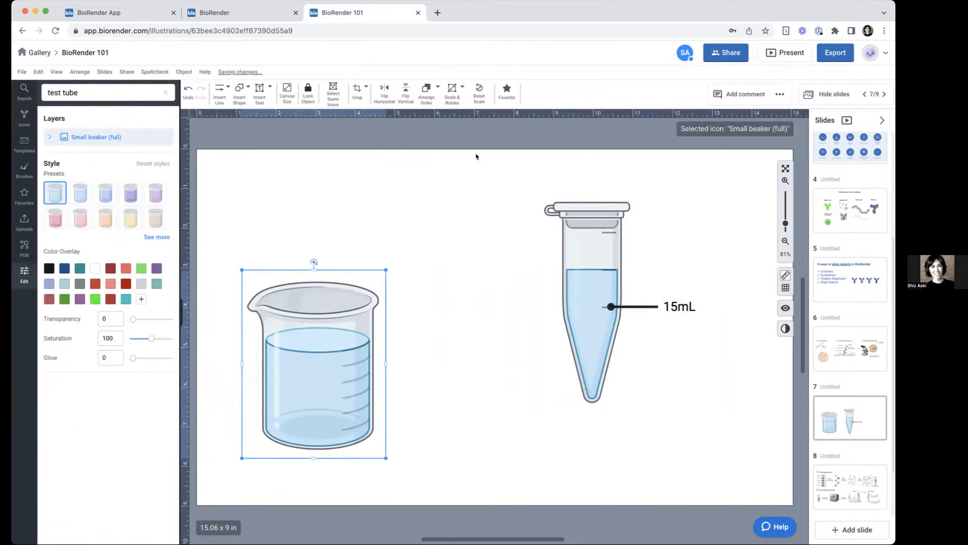
left_click_drag(489, 213, 713, 356)
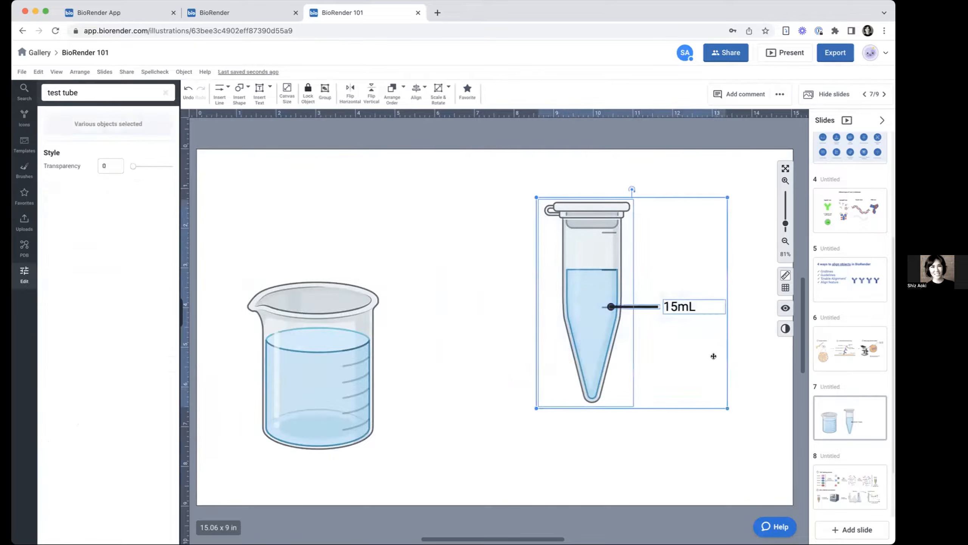
left_click_drag(501, 205, 705, 343)
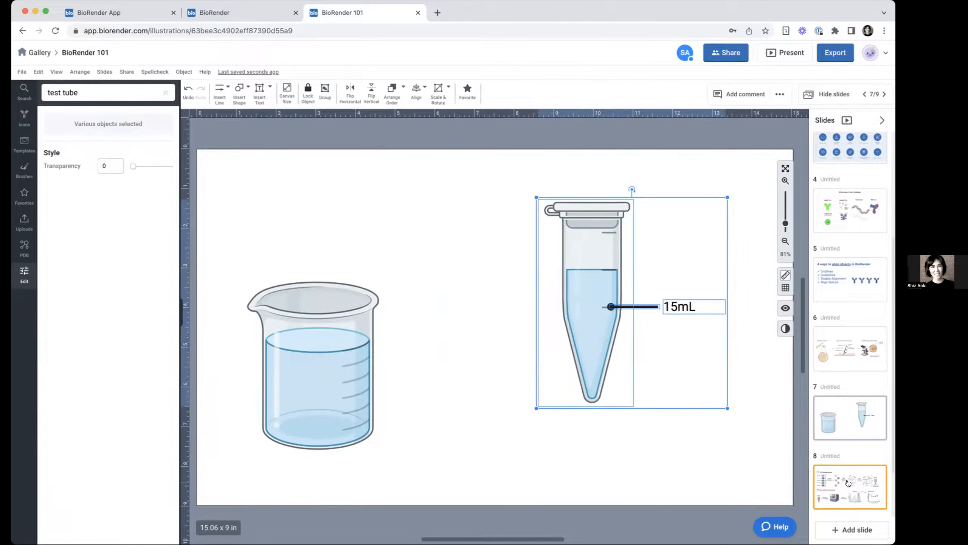
left_click(336, 317)
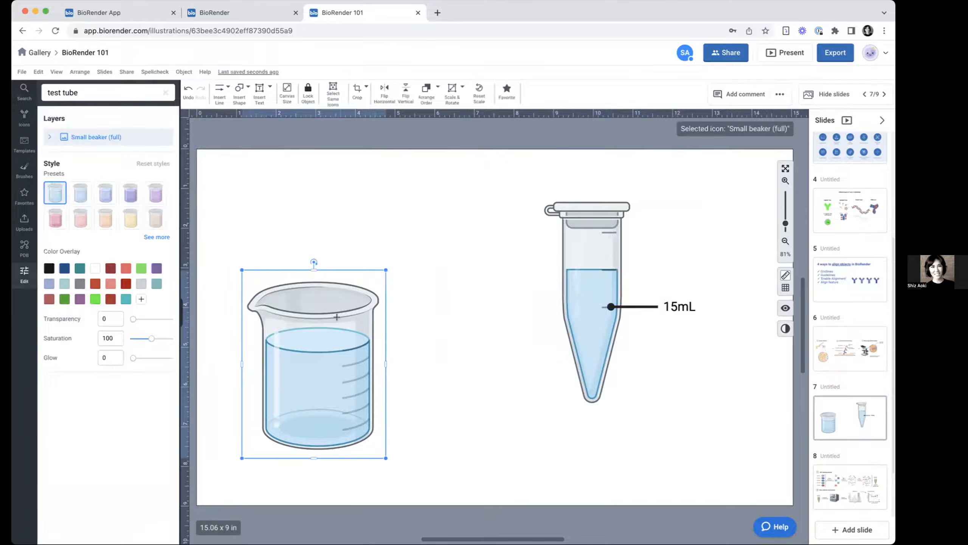
Step: Delete the beaker and place a miniature copy of the Eppendorf tube to the left of the labelled tube
key("Delete")
left_click(577, 278)
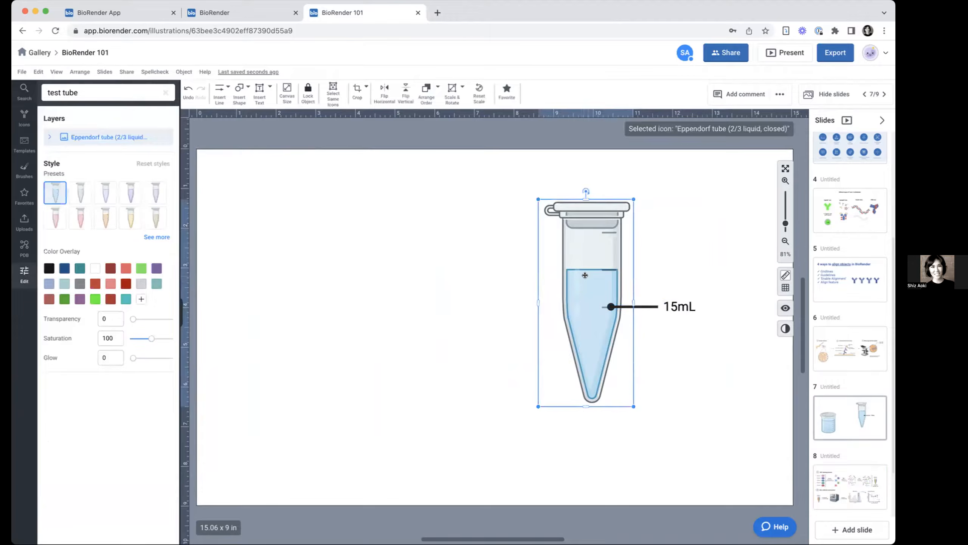
left_click_drag(585, 275, 426, 275)
left_click_drag(469, 195, 449, 305)
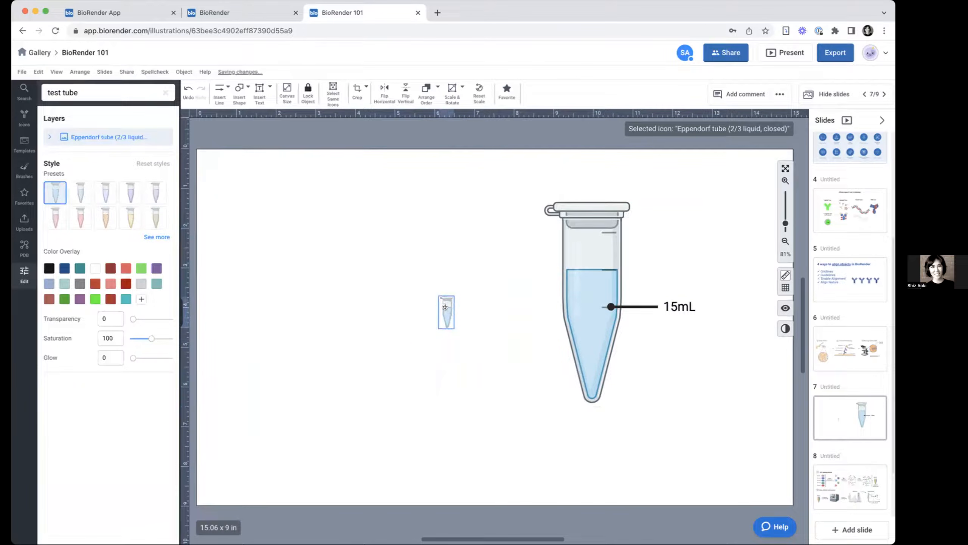
left_click(346, 318)
Step: Search the icon library for "call out", add the circular zoomed callout with short shaded tail, and enlarge it
triple_click(74, 89)
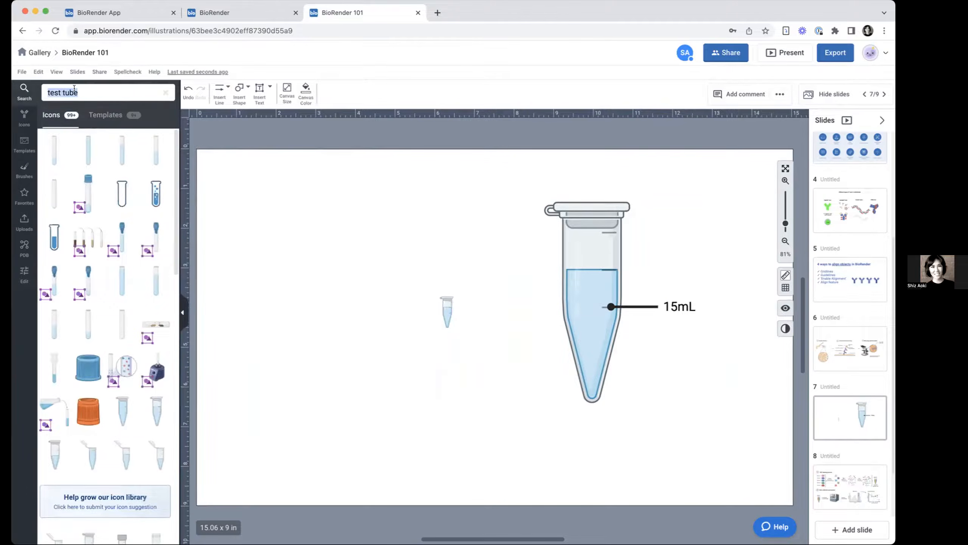
key("BackSpace")
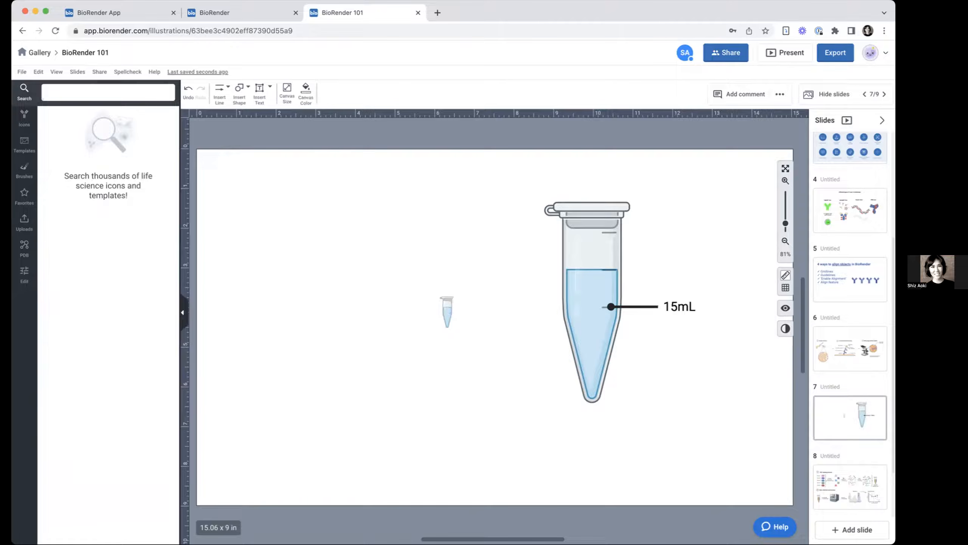
type("call out")
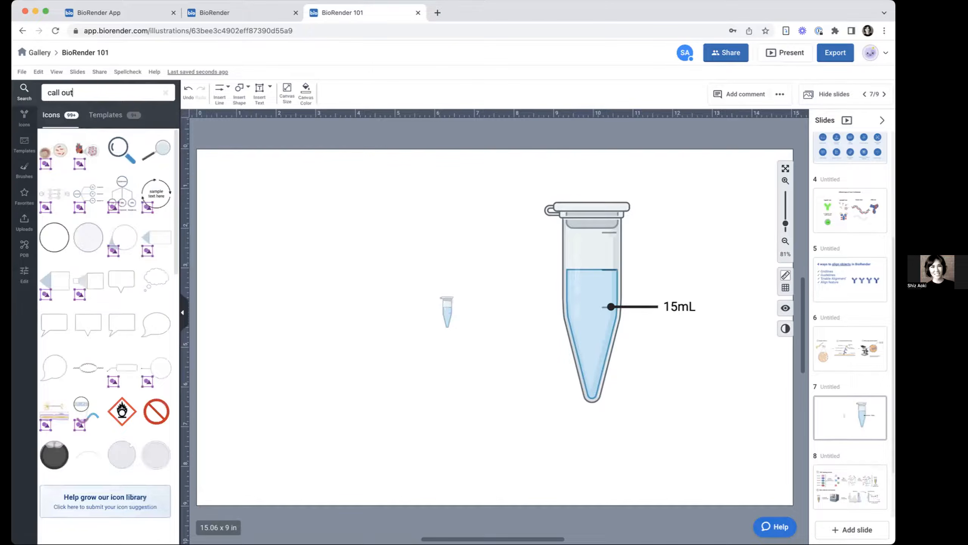
mouse_move(96, 309)
mouse_move(115, 247)
left_click_drag(115, 246, 338, 311)
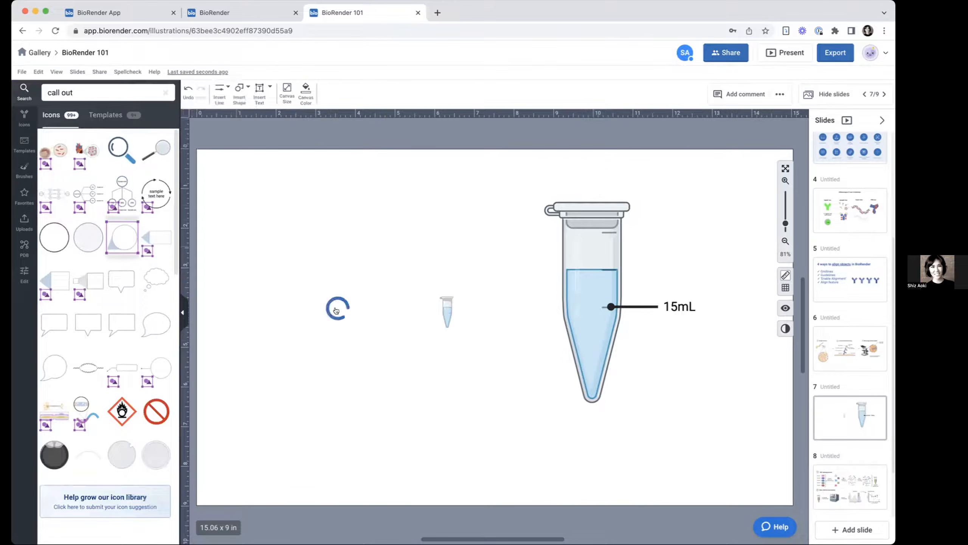
left_click_drag(377, 270, 463, 201)
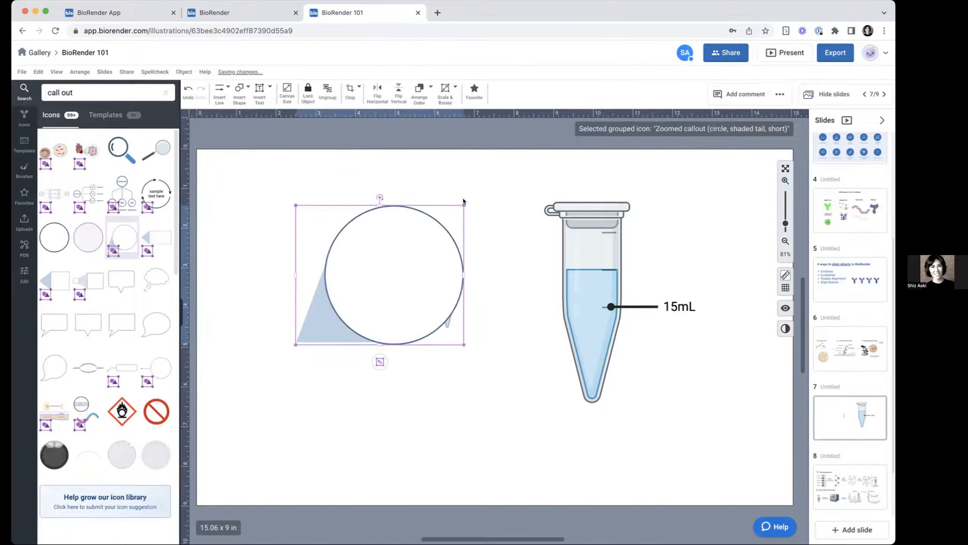
Step: Rotate the callout and reposition it with the miniature tube so the shaded tail's tip meets the miniature tube
left_click_drag(304, 331, 454, 304)
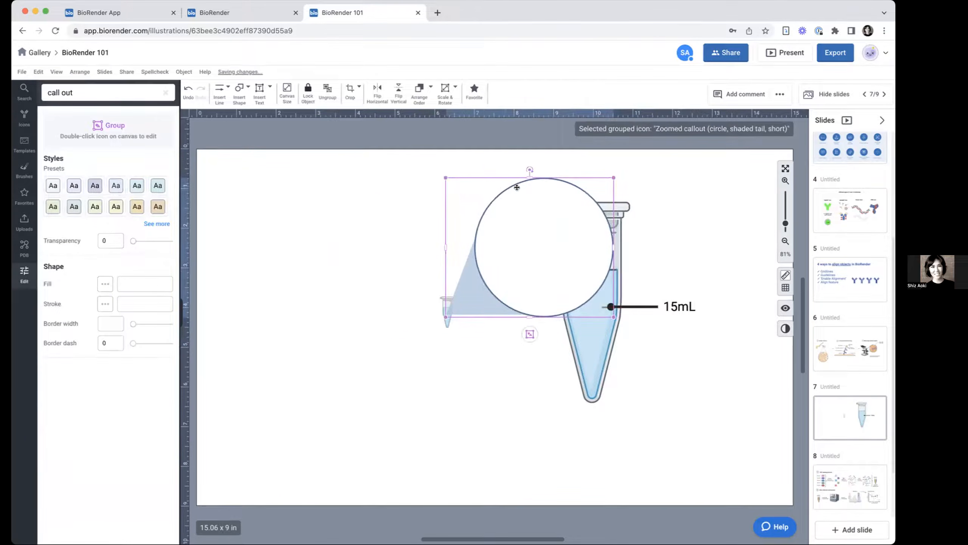
left_click_drag(528, 169, 559, 174)
left_click_drag(530, 236, 545, 268)
left_click(446, 310)
left_click_drag(446, 309, 326, 296)
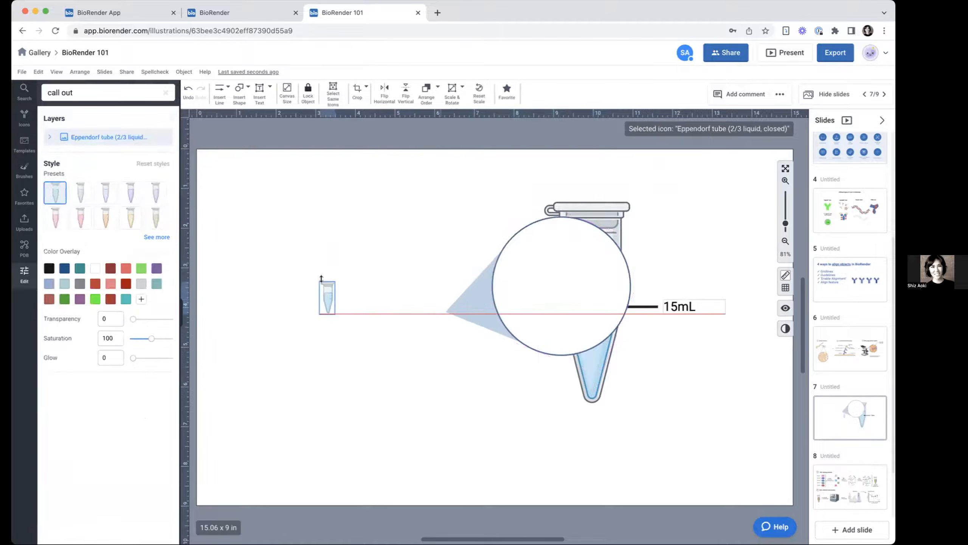
left_click(558, 286)
left_click_drag(558, 286, 441, 276)
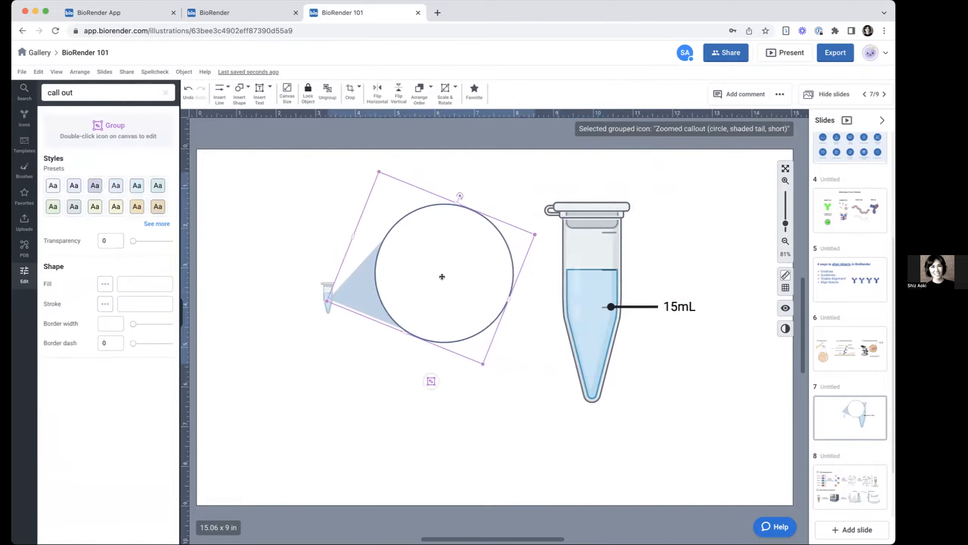
Step: Bring the large tube with its line and 15mL label to the front and centre the tube over the callout circle
left_click(377, 391)
left_click_drag(536, 170, 726, 339)
left_click_drag(600, 312, 511, 283)
right_click(511, 222)
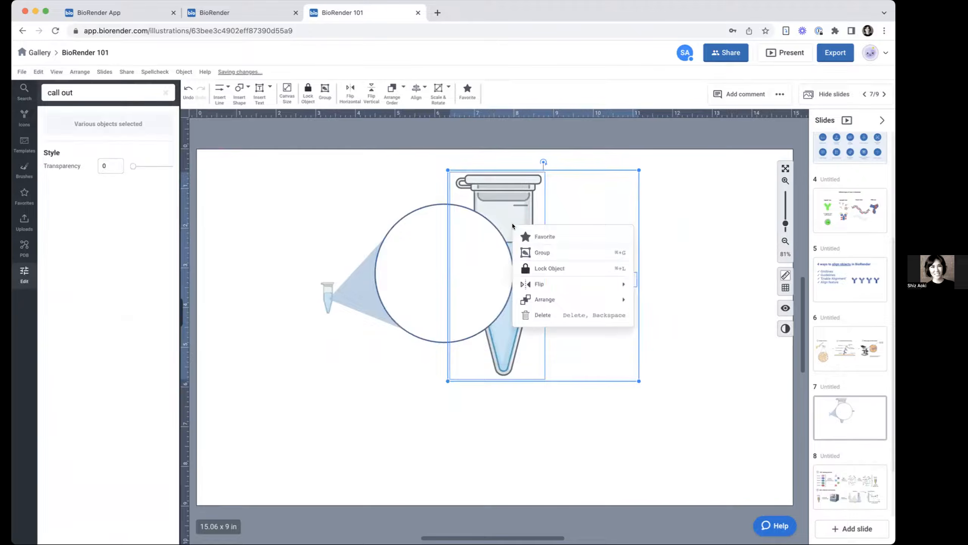
mouse_move(546, 299)
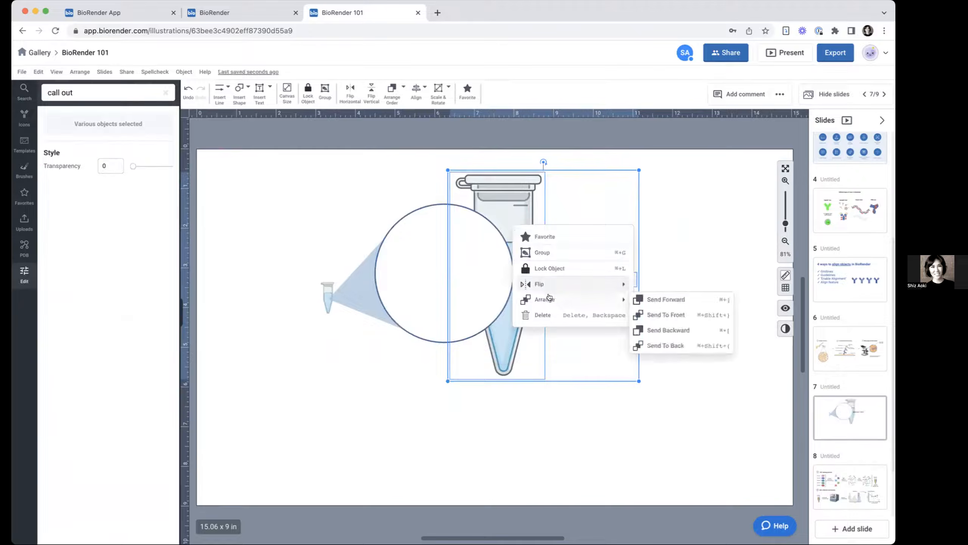
left_click(655, 315)
left_click_drag(498, 230, 442, 228)
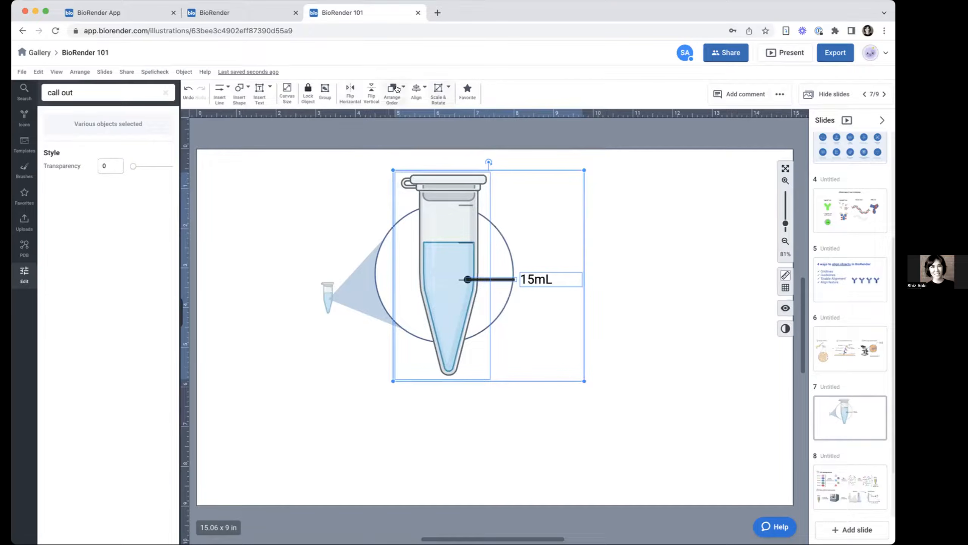
Step: Group the large tube, line and 15mL label, and circle-crop the group to the outline of the callout circle
right_click(449, 243)
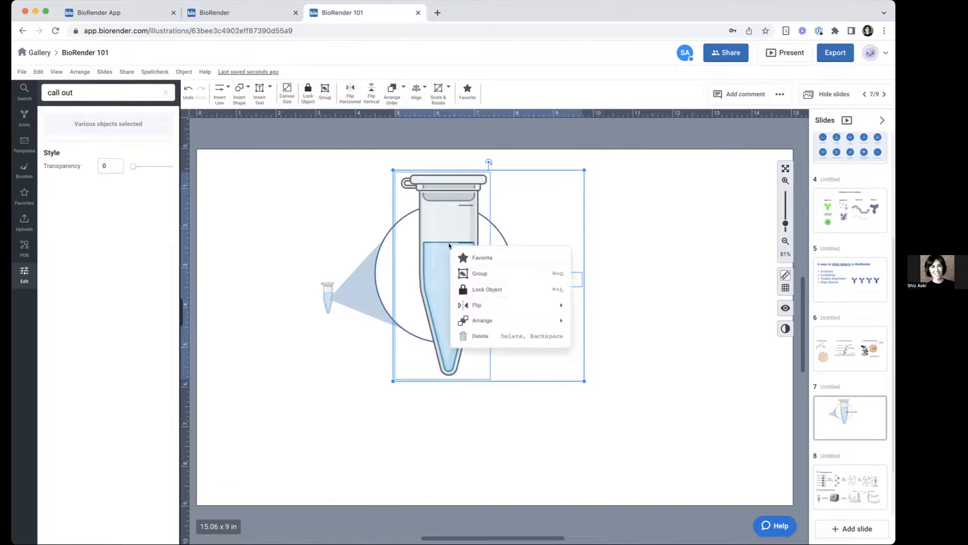
left_click(460, 273)
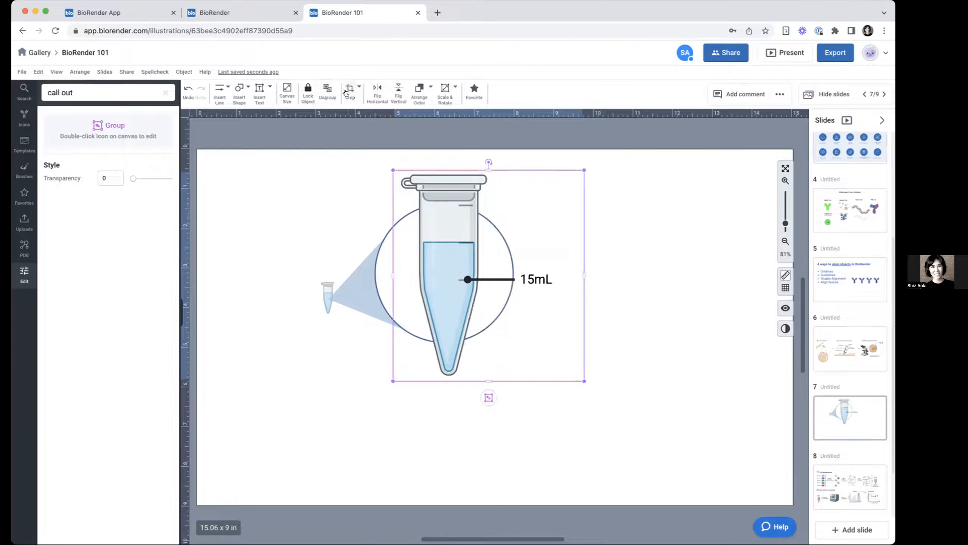
left_click(358, 91)
left_click(367, 112)
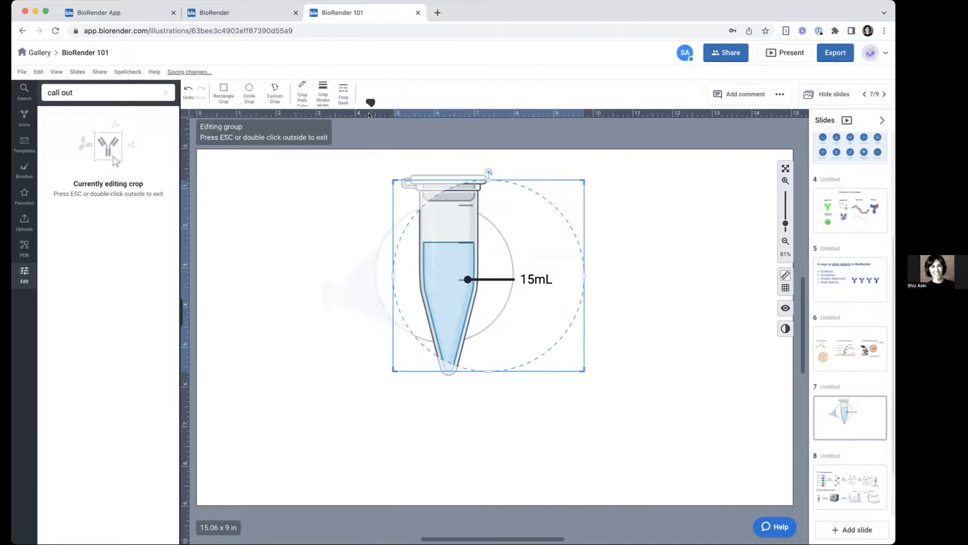
left_click_drag(583, 180, 517, 236)
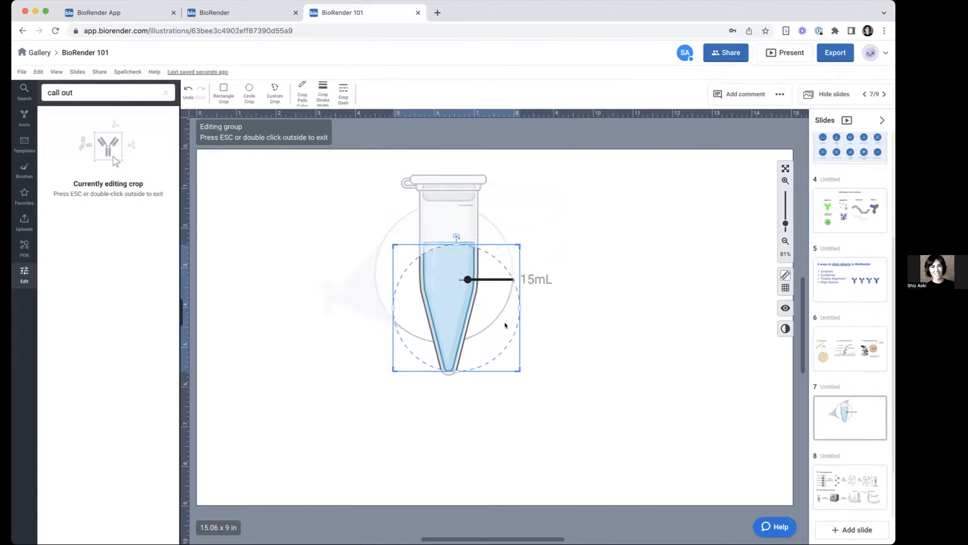
mouse_move(500, 343)
left_mouse_down()
mouse_move(500, 309)
mouse_move(485, 307)
mouse_move(506, 337)
left_mouse_up()
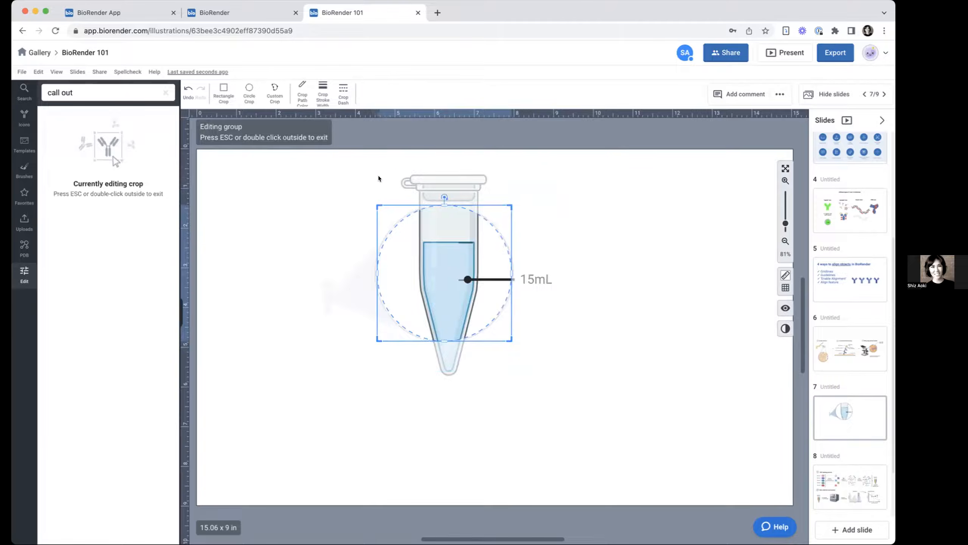
double_click(333, 177)
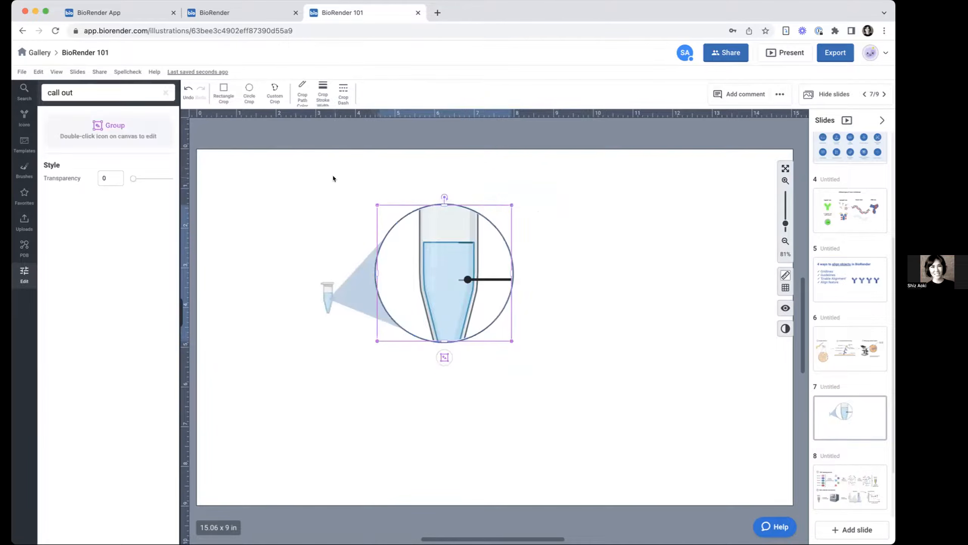
left_click(539, 297)
Step: Cut the line and 15mL label from the cropped group and paste them outside it, with the dot at the lower graduation mark
double_click(435, 258)
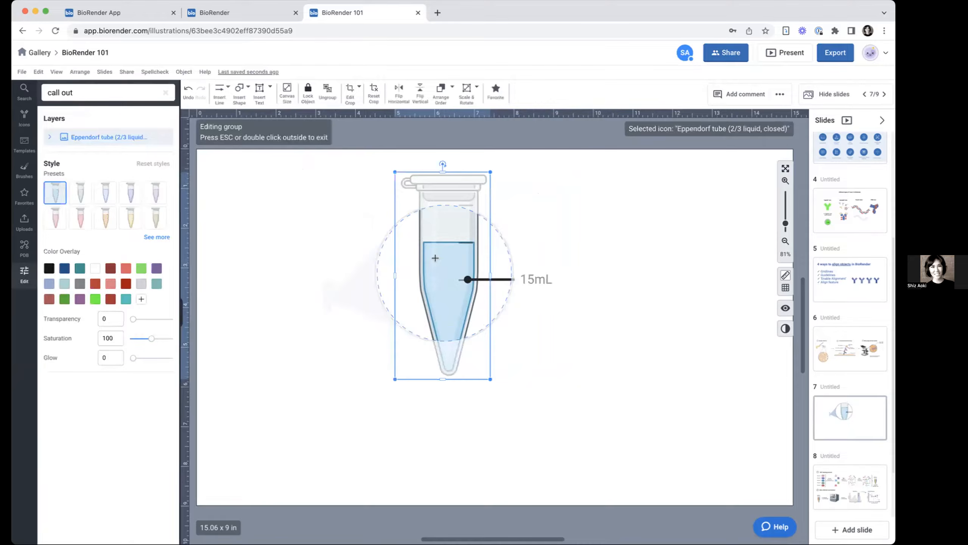
left_click(528, 276, "shift")
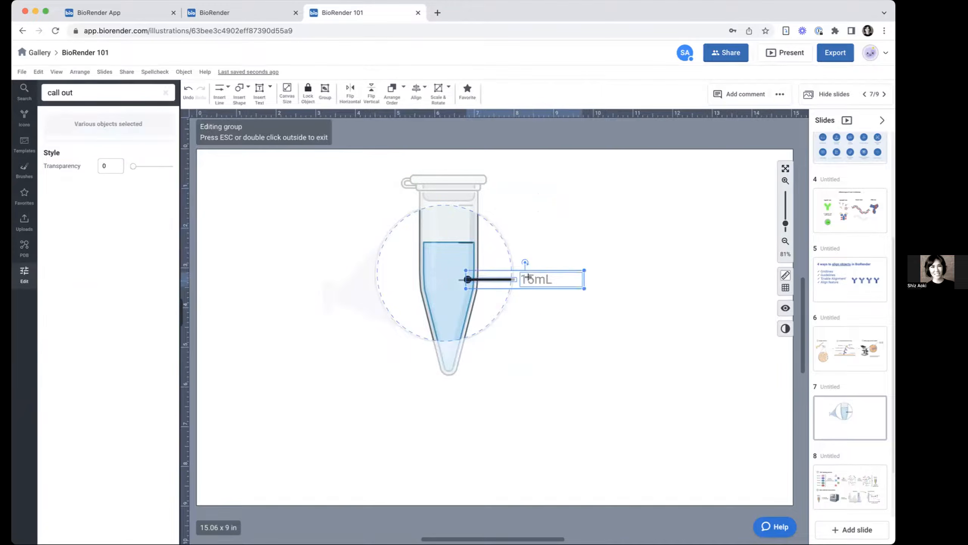
key("super+x")
double_click(559, 357)
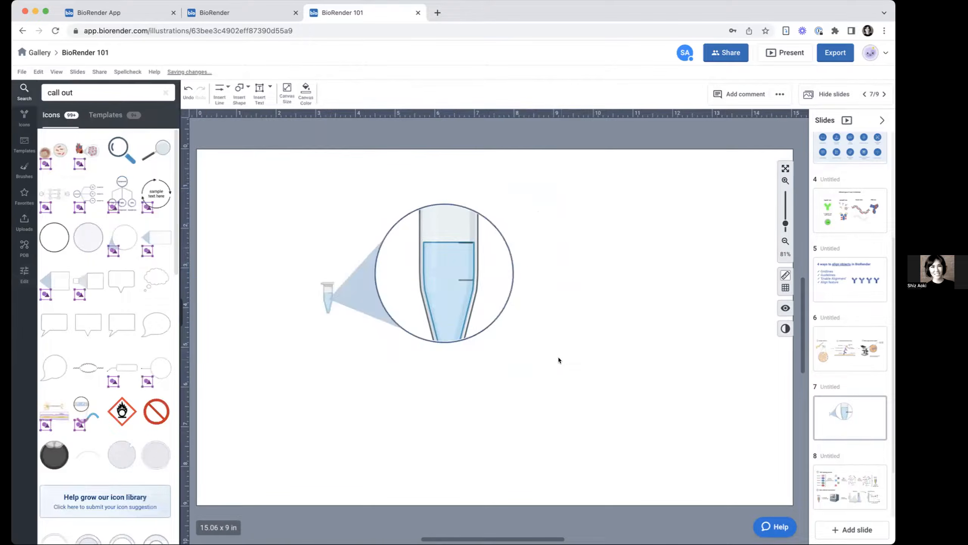
key("super+v")
left_click_drag(533, 281, 535, 277)
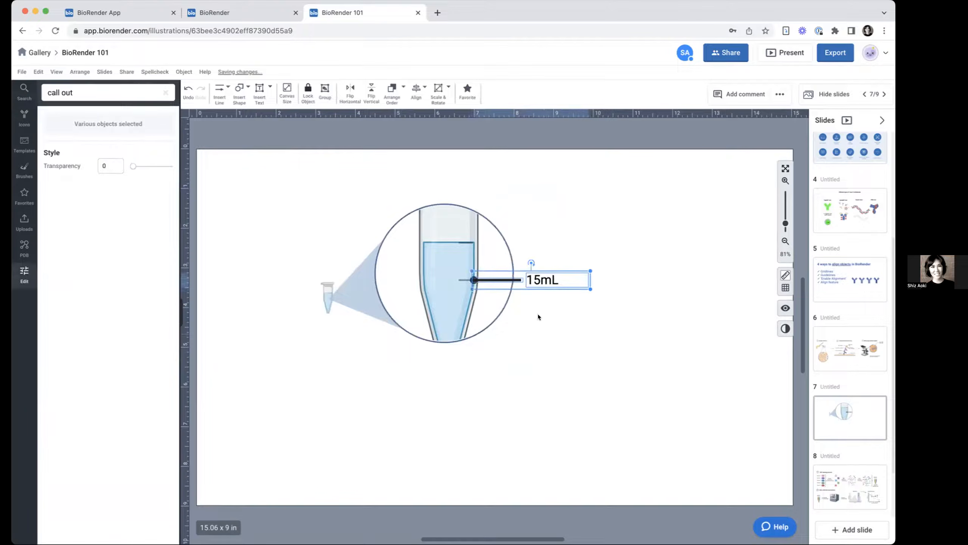
left_click(539, 342)
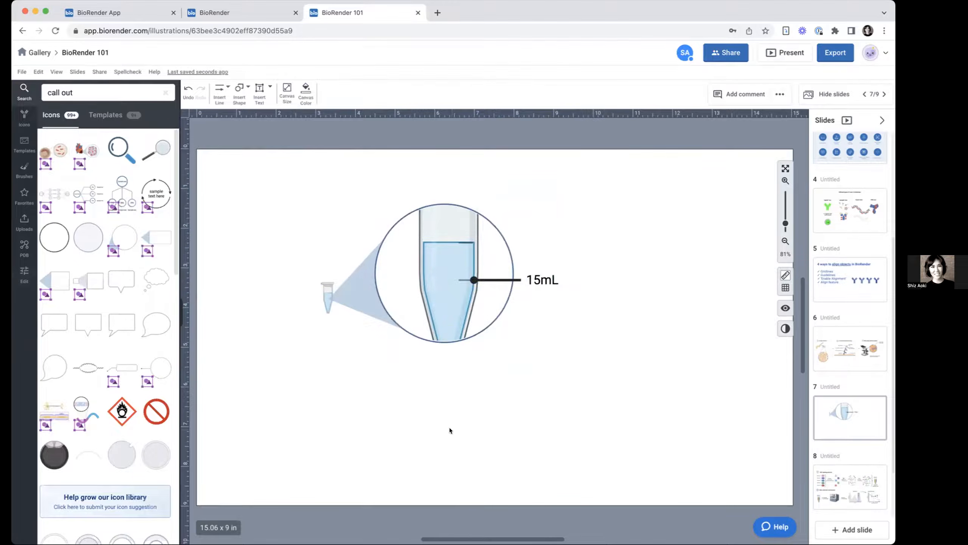
Step: Move the whole callout figure, including the miniature tube and 15mL label, to the right half of the canvas
left_click_drag(275, 173, 590, 350)
left_click_drag(455, 299, 586, 293)
left_click(508, 419)
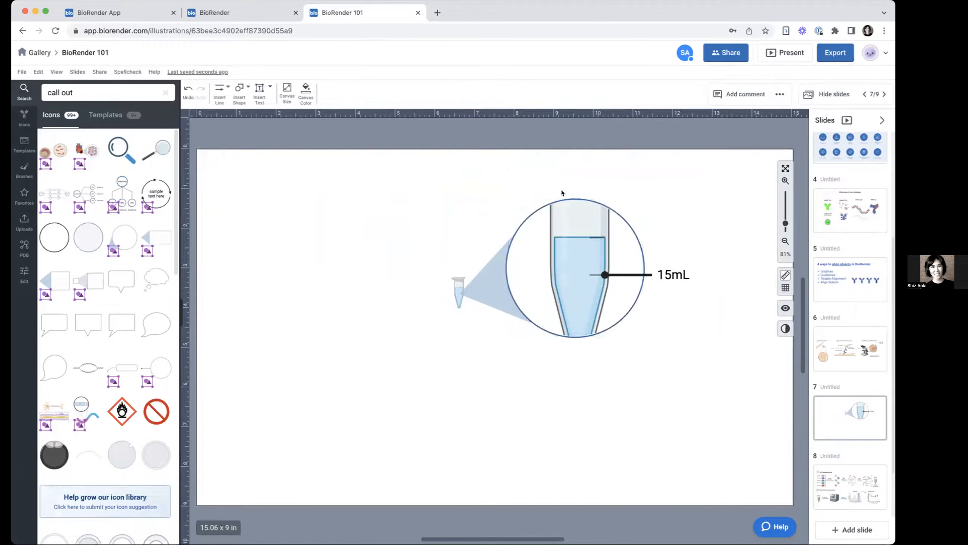
left_click(498, 300)
left_click(694, 325)
Step: View the mouse timeline on slide 9 and add a blank slide after it
scroll(853, 424, "down", 2)
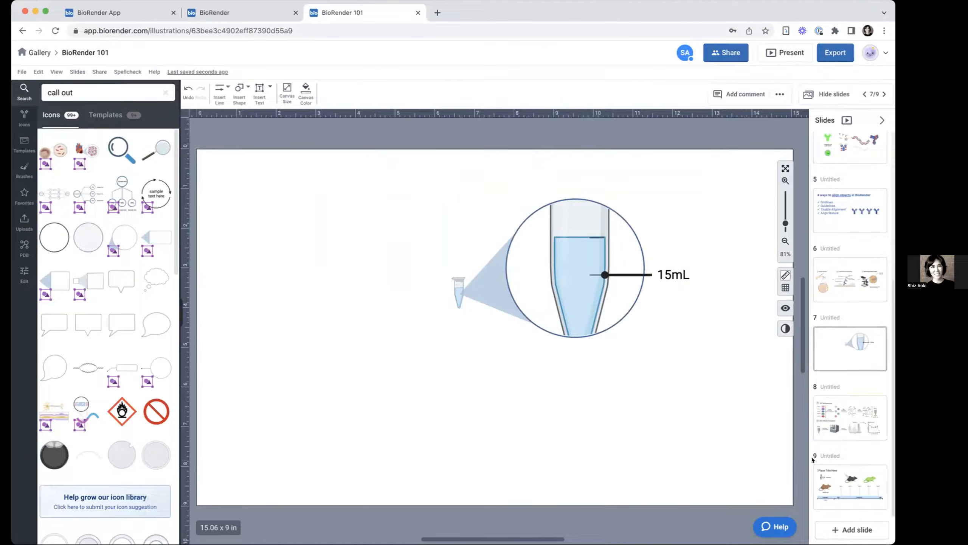
left_click(837, 471)
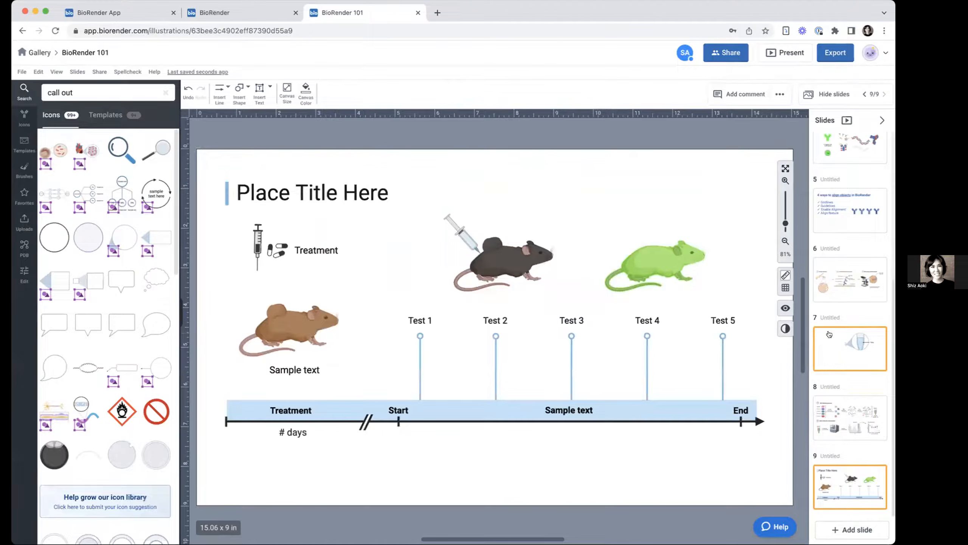
left_click(843, 531)
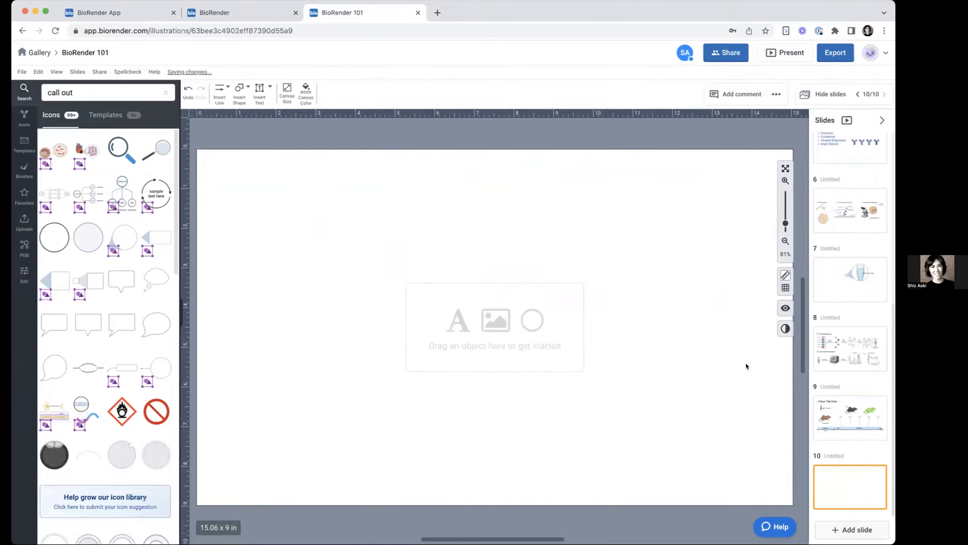
Step: Search the icon library for "chemistry" and look through the available molecule, bond and element icons
left_click(24, 116)
left_click(65, 92)
type("chemistry")
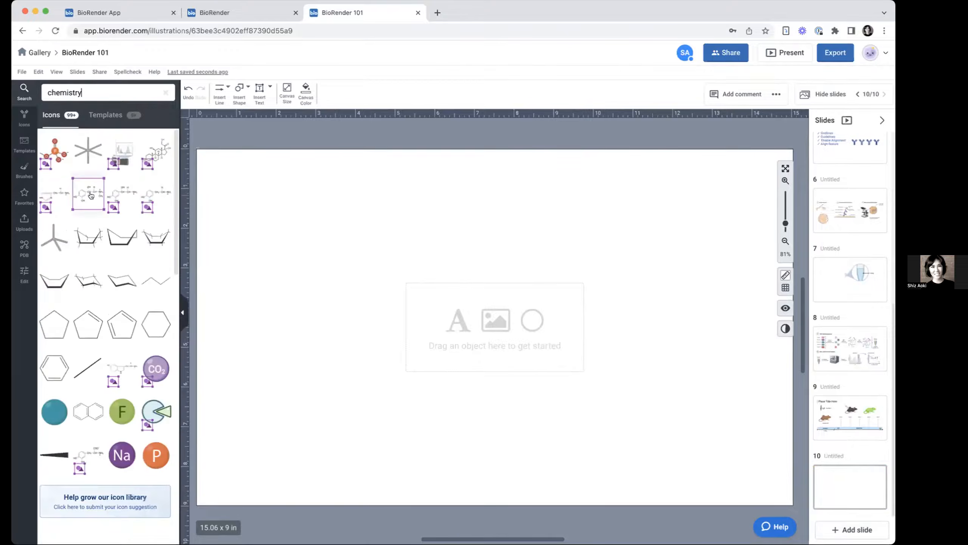
mouse_move(91, 195)
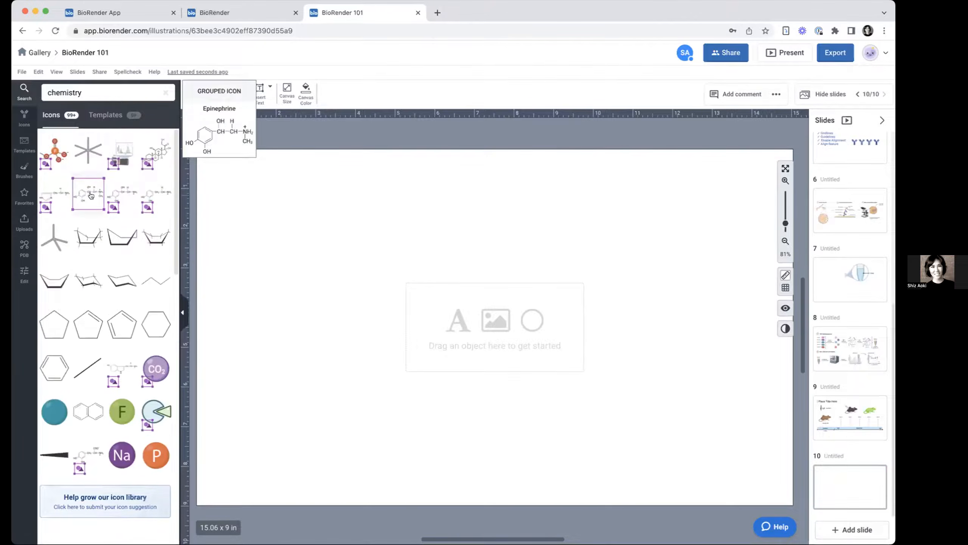
scroll(91, 195, "down", 10)
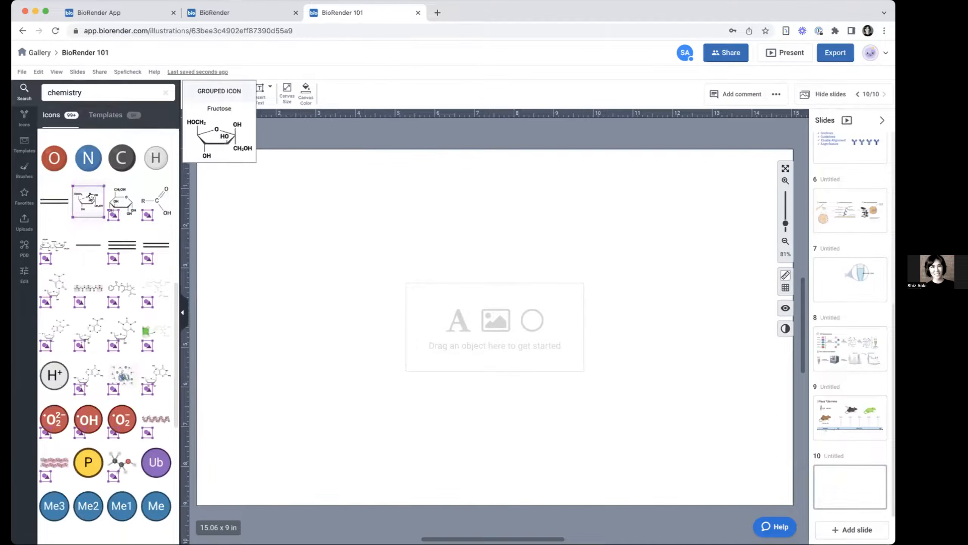
scroll(90, 195, "down", 5)
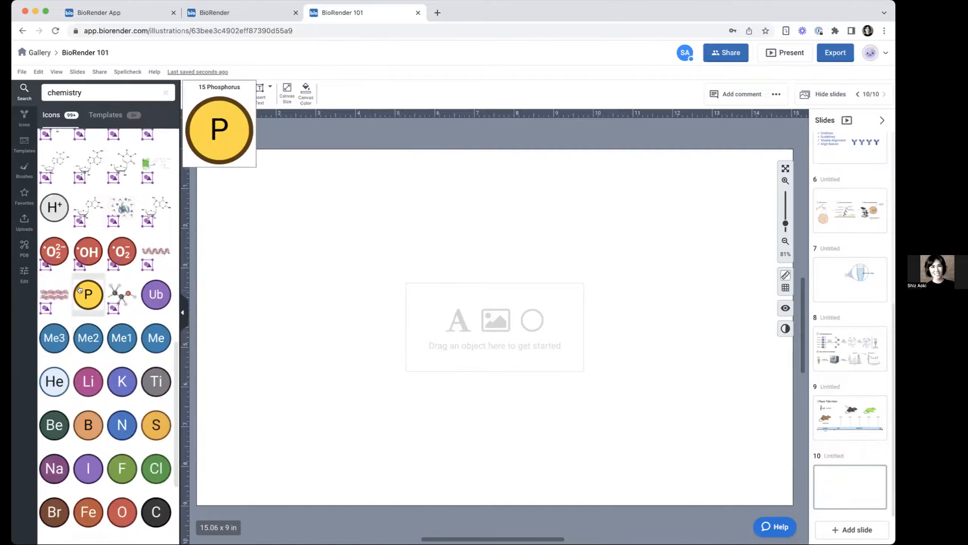
mouse_move(86, 299)
scroll(85, 301, "down", 10)
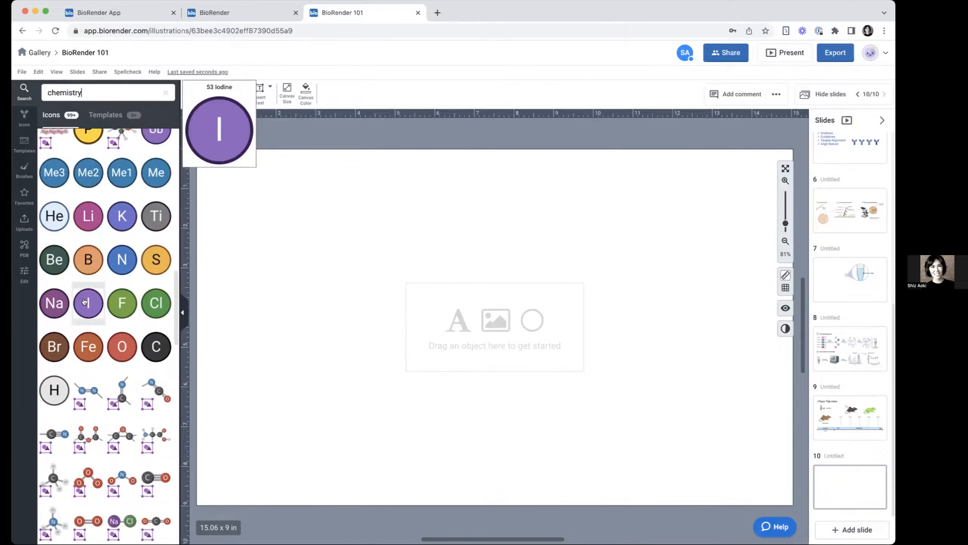
scroll(84, 302, "down", 6)
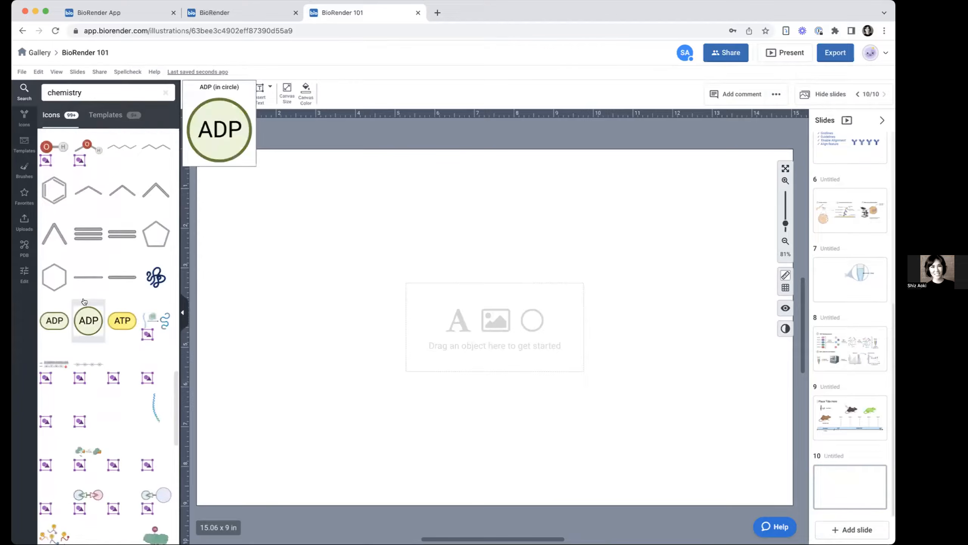
scroll(84, 302, "up", 20)
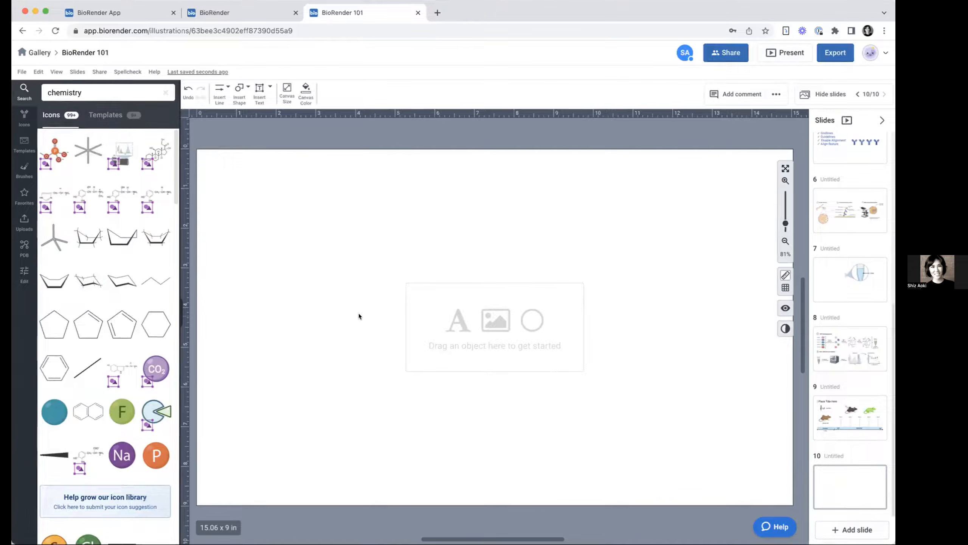
Step: Search the icon library for "microfluidic" and place the dual chamber device with neurons, enlarged, on the left half of the canvas
left_click(104, 88)
type("microfluidic")
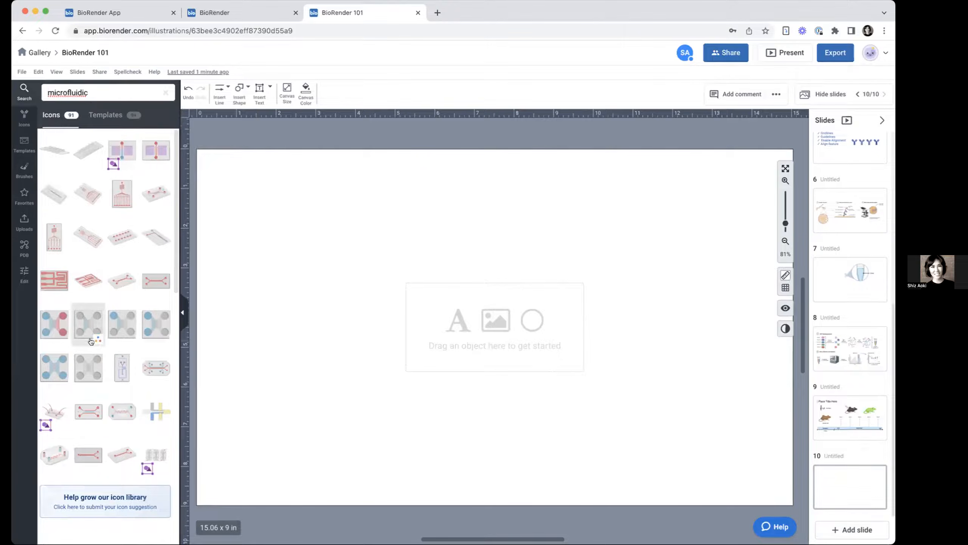
scroll(90, 332, "down", 5)
scroll(91, 341, "up", 5)
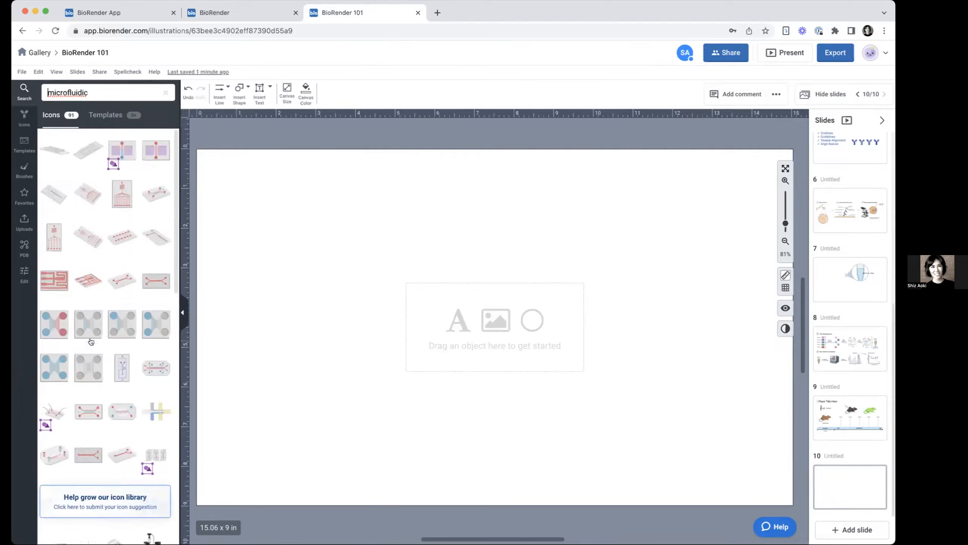
mouse_move(123, 146)
left_click_drag(124, 146, 370, 239)
left_click_drag(429, 278, 592, 424)
left_click_drag(529, 331, 429, 325)
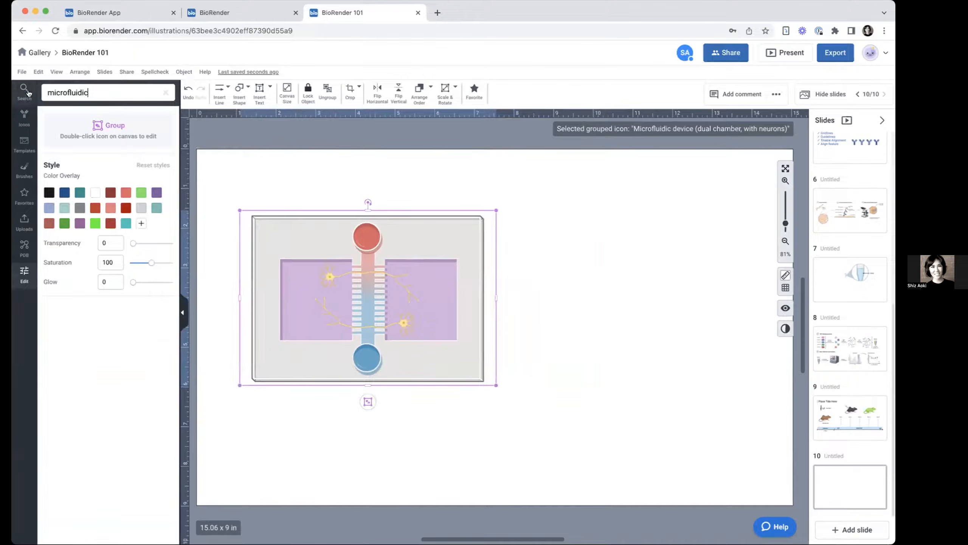
Step: Add the glass capillary based microfluidic device from the search results to the right of the dual chamber device and enlarge it
key("Return")
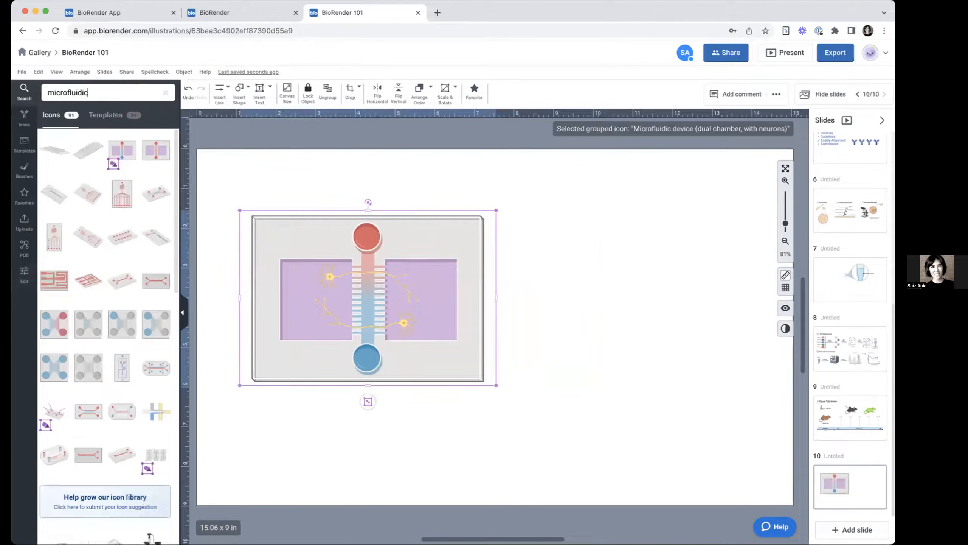
scroll(88, 314, "down", 2)
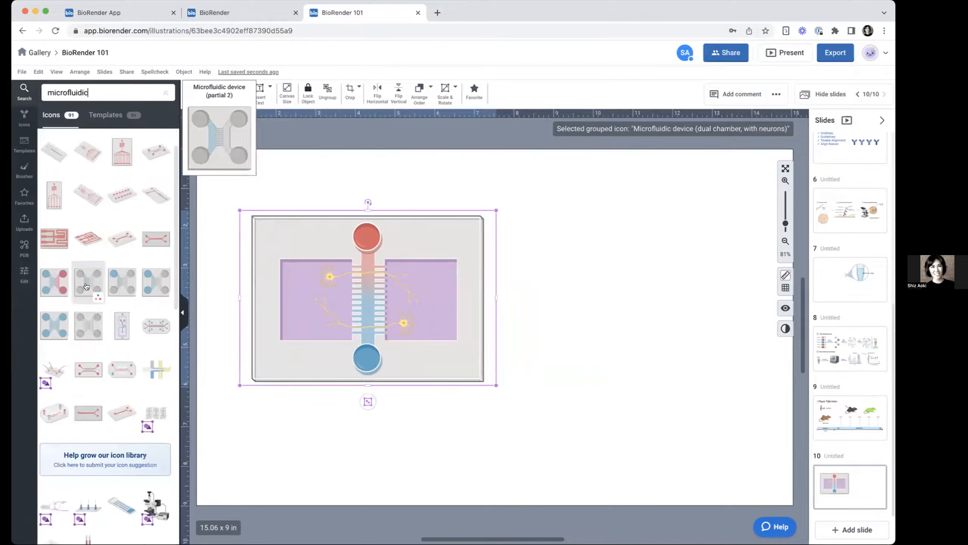
scroll(96, 342, "down", 7)
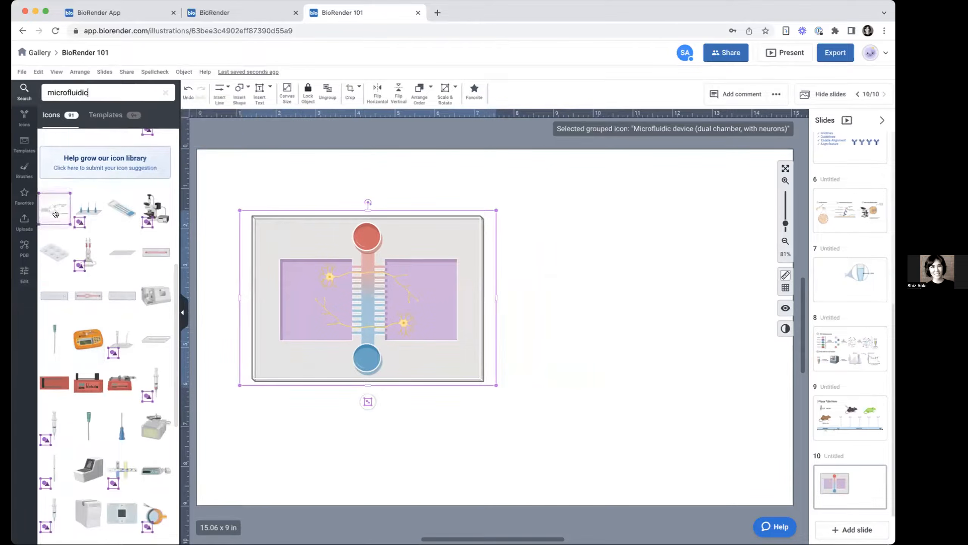
mouse_move(54, 214)
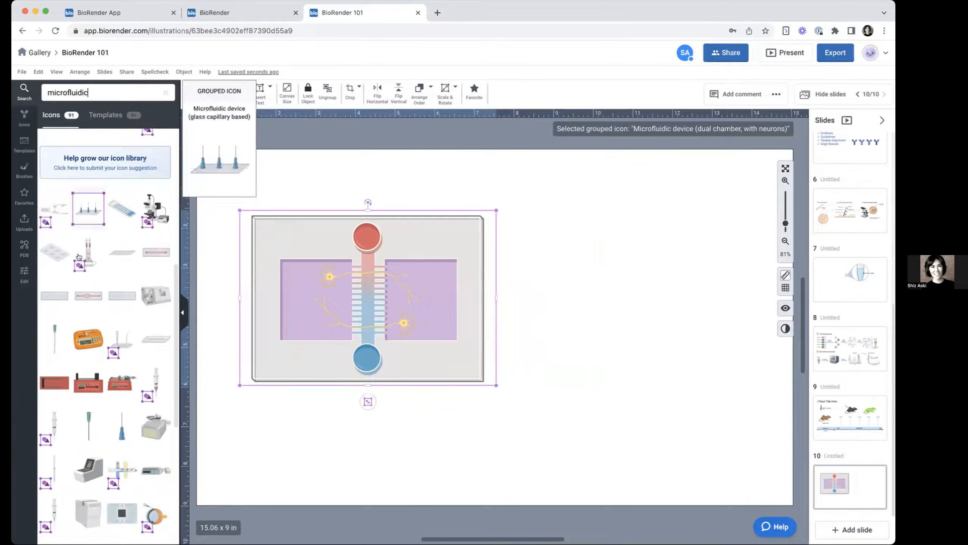
left_click_drag(91, 248, 601, 350)
left_click_drag(703, 305, 752, 251)
left_click_drag(629, 360, 633, 324)
double_click(634, 340)
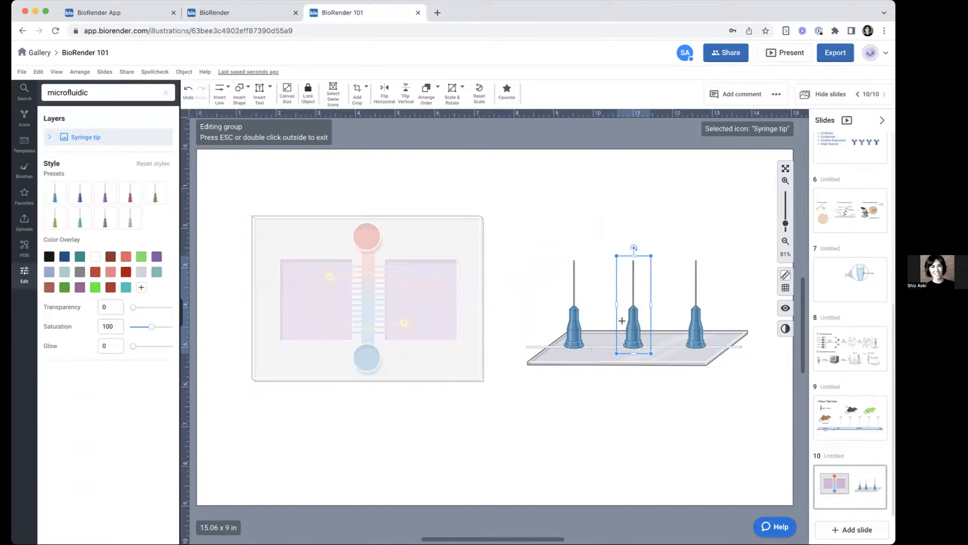
double_click(578, 400)
Step: Recolor the neurons inside the dual chamber device group with the black (#171717) color overlay
left_click(360, 286)
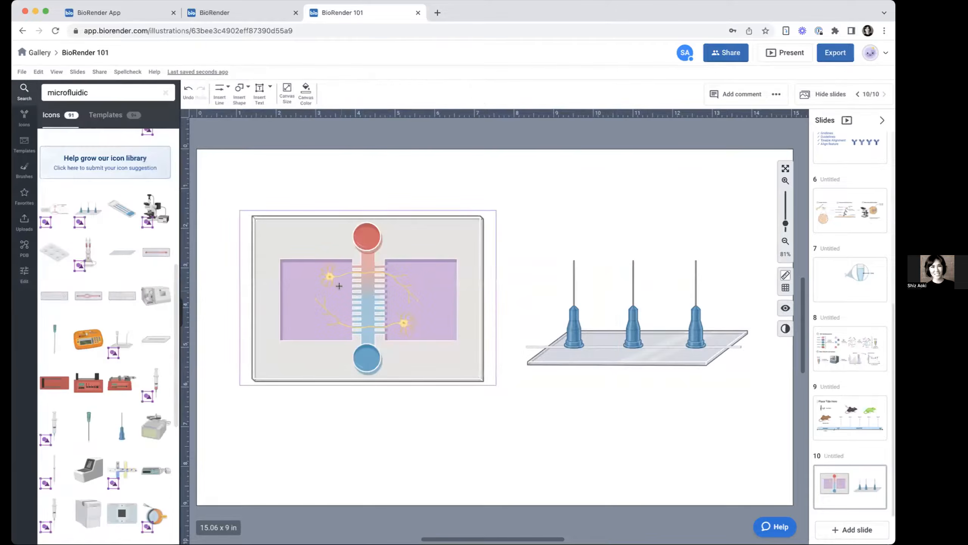
double_click(337, 286)
left_click_drag(337, 286, 328, 275)
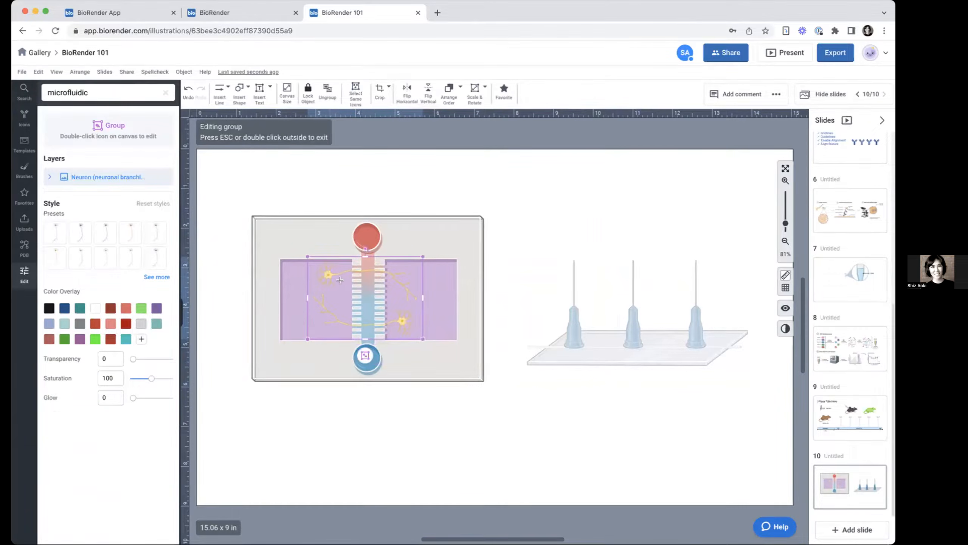
scroll(339, 280, "up", 10)
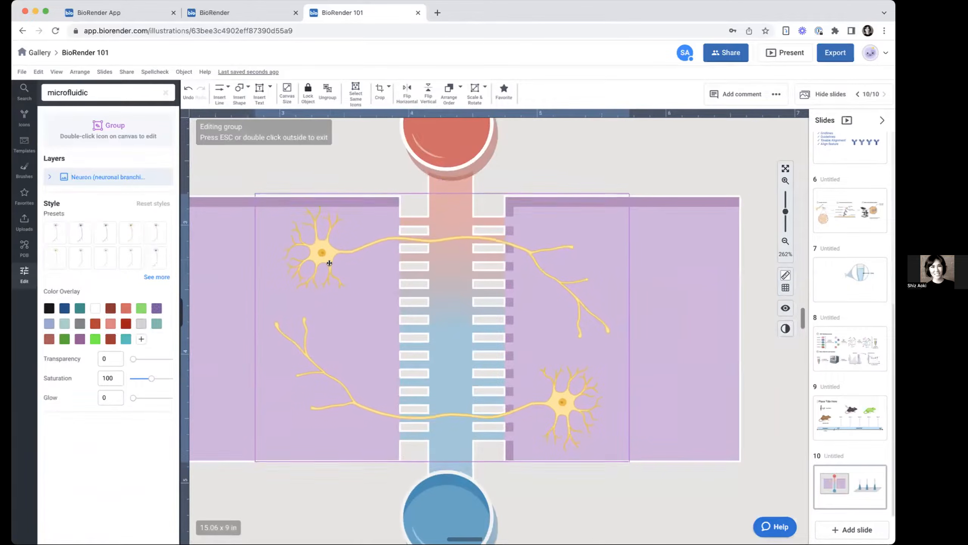
left_click(64, 308)
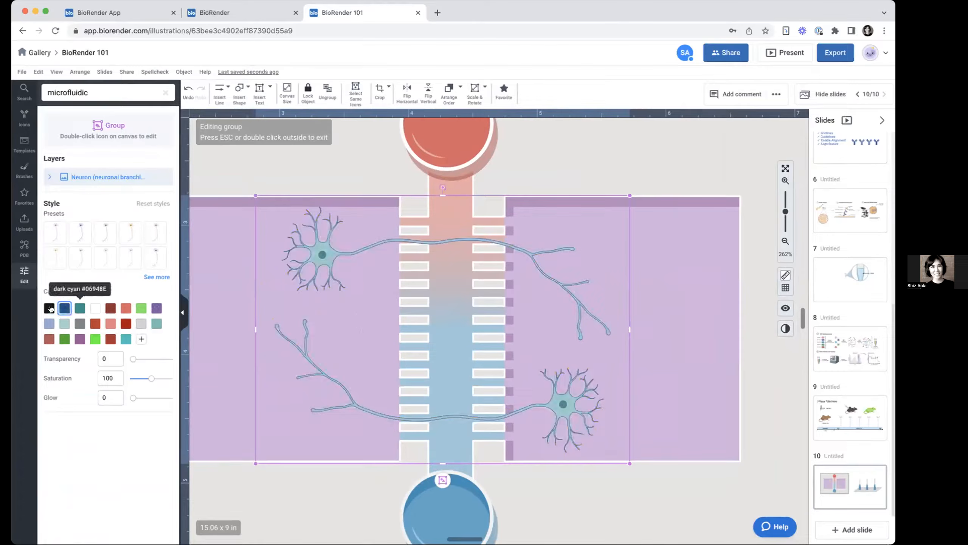
left_click(49, 308)
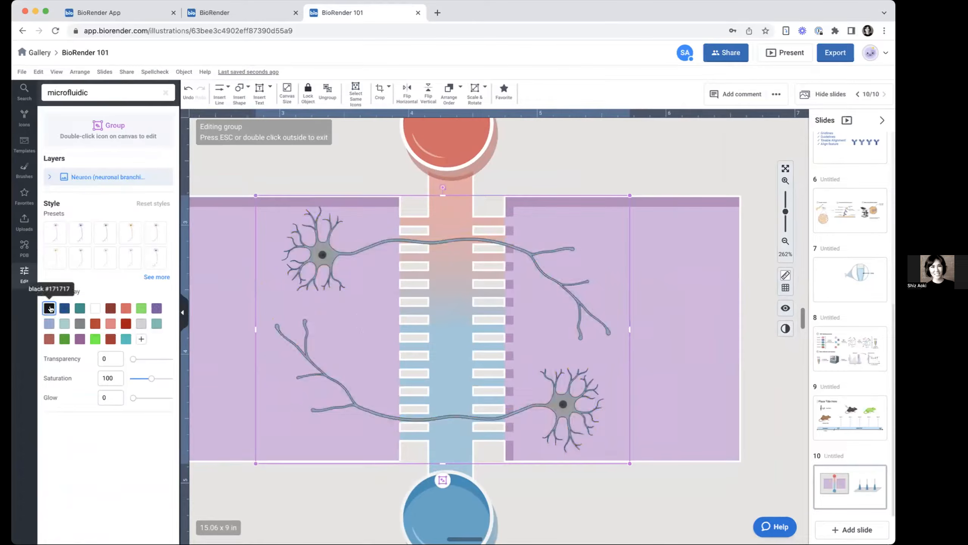
Step: Expand the layers of the dual chamber device within its group and color the well layer green (#24FF00)
left_click(219, 296)
scroll(221, 299, "down", 10)
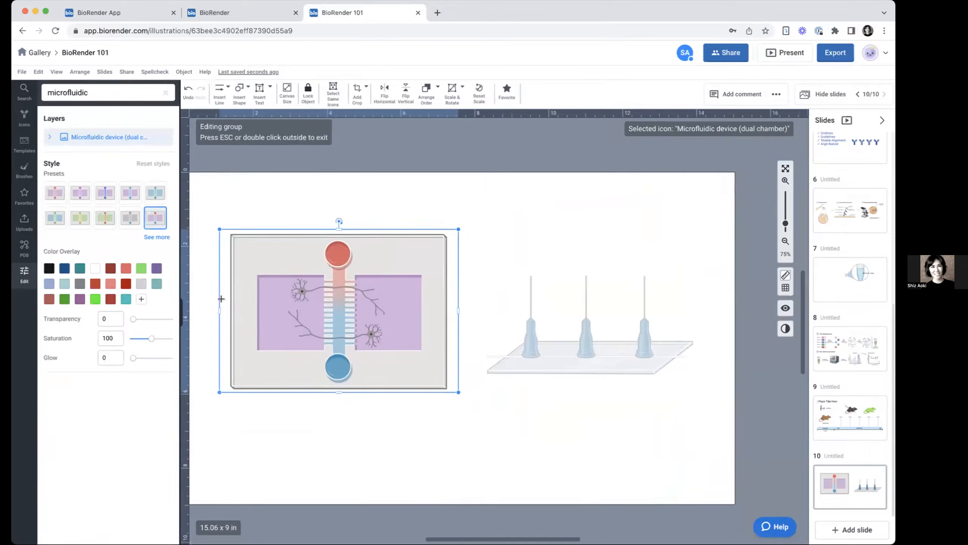
left_click(47, 137)
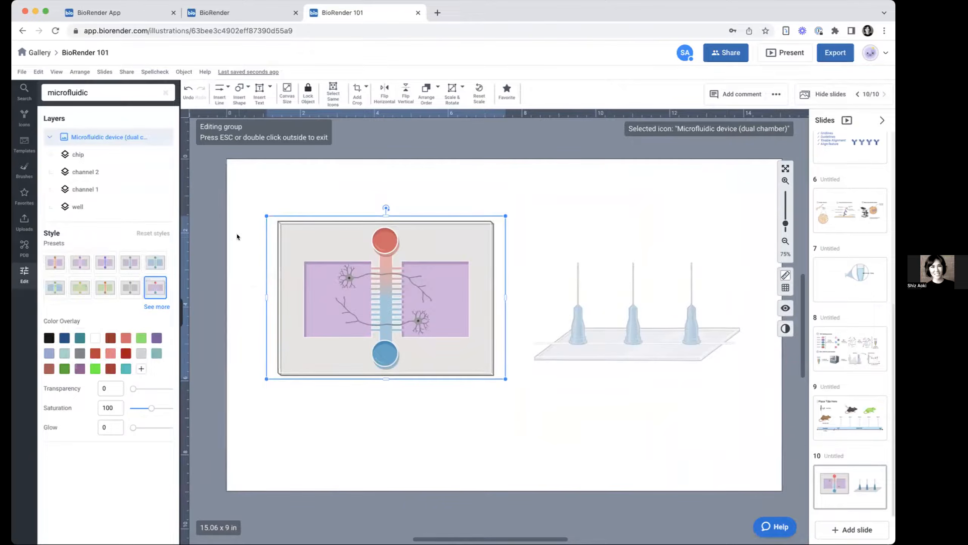
scroll(237, 236, "up", 3)
mouse_move(357, 224)
left_mouse_down()
mouse_move(463, 195)
mouse_move(352, 236)
mouse_move(354, 228)
left_mouse_up()
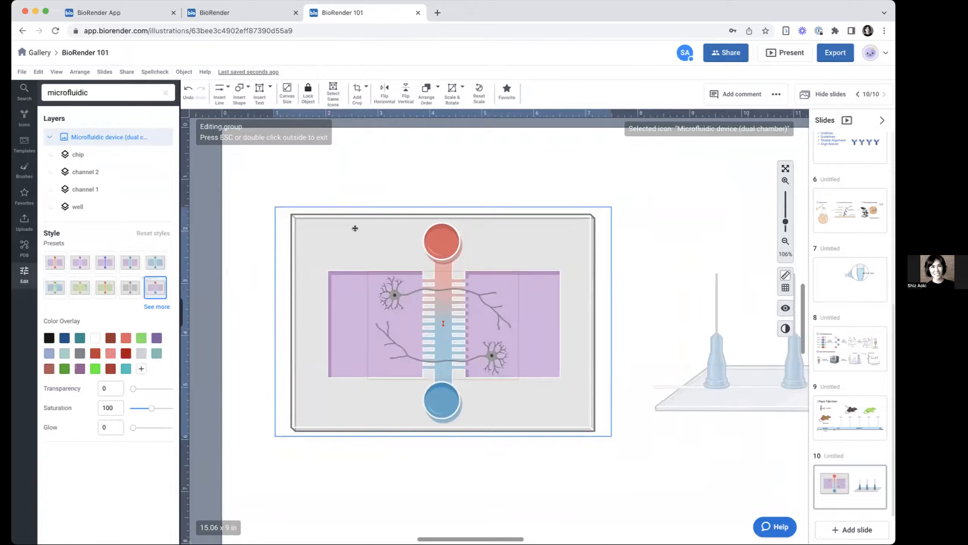
left_click(84, 154)
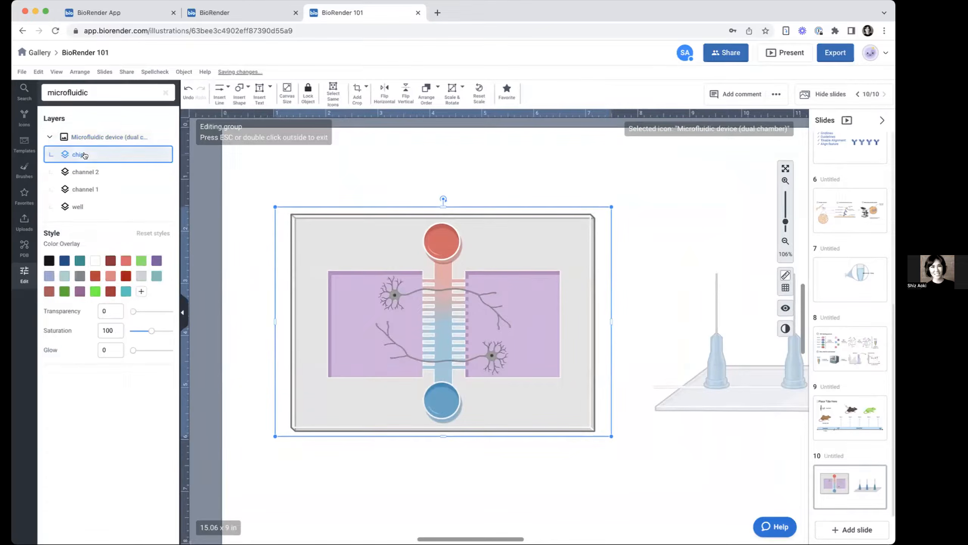
left_click(91, 179)
left_click(91, 190)
left_click(74, 207)
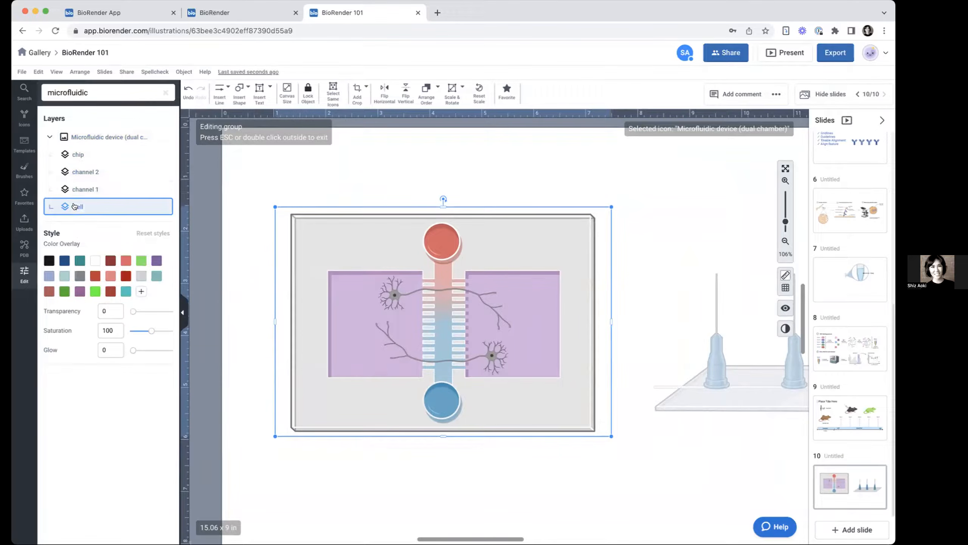
left_click(94, 291)
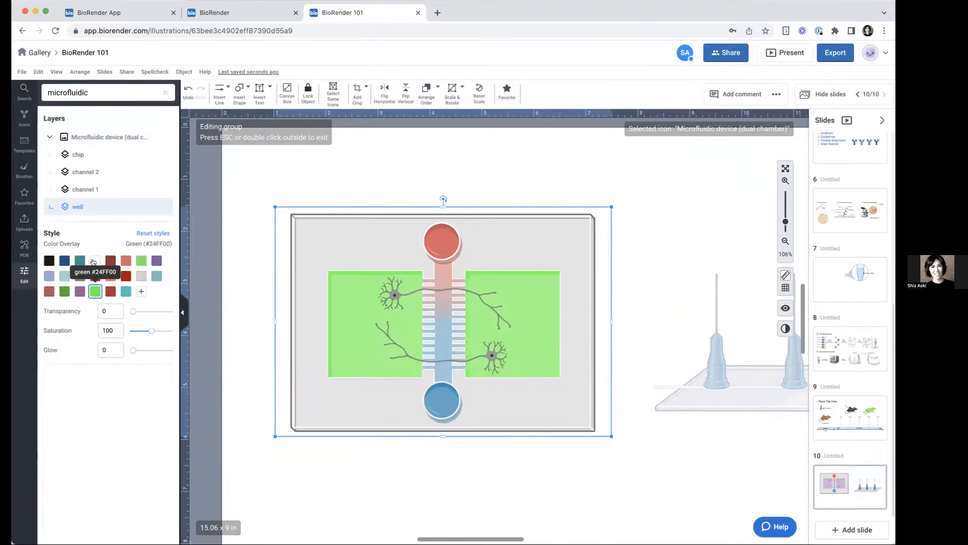
Step: Color the device's channel 2 layer red (#AE0000)
left_click(85, 153)
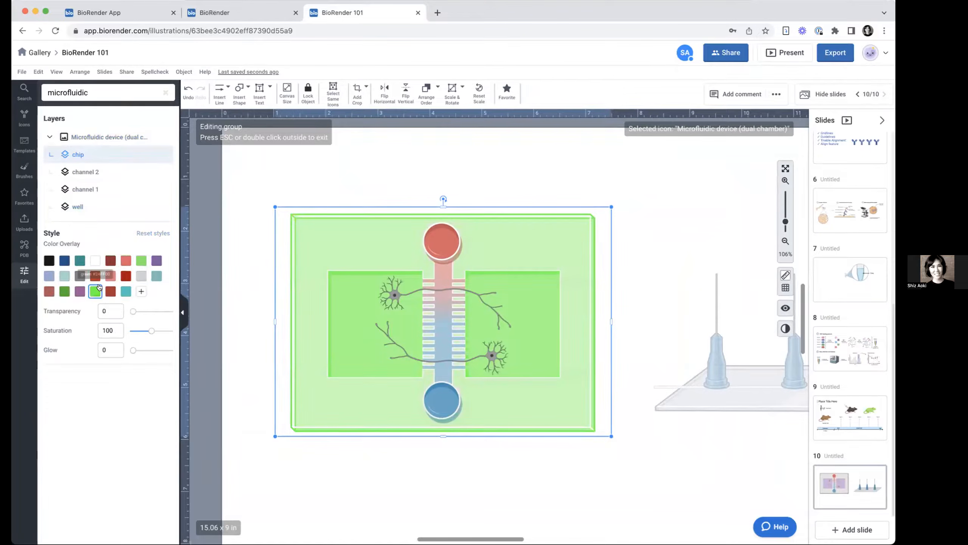
left_click(86, 177)
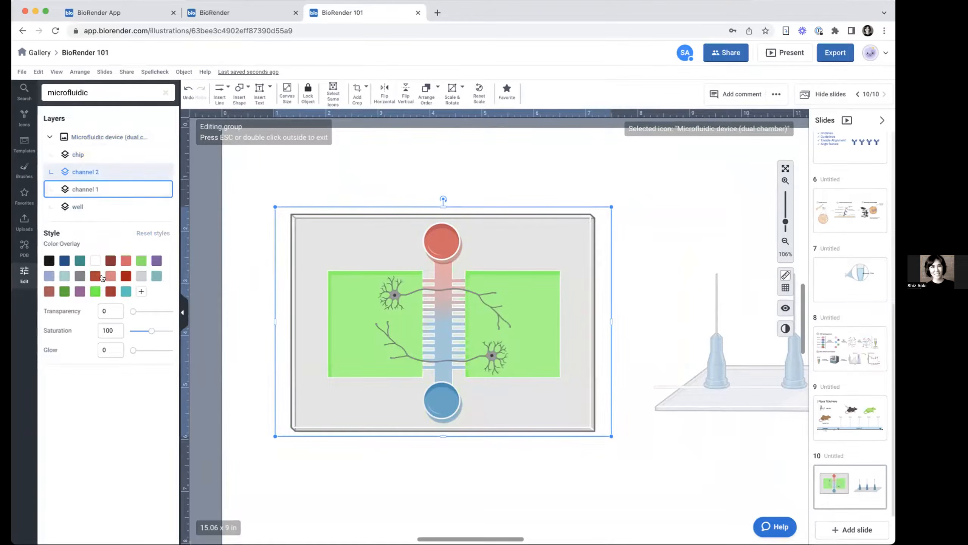
left_click(95, 291)
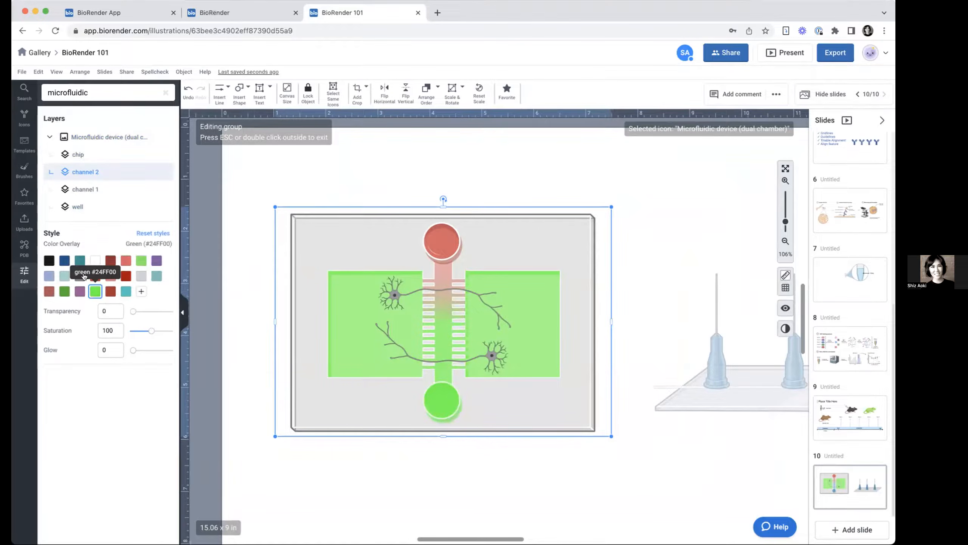
left_click(125, 276)
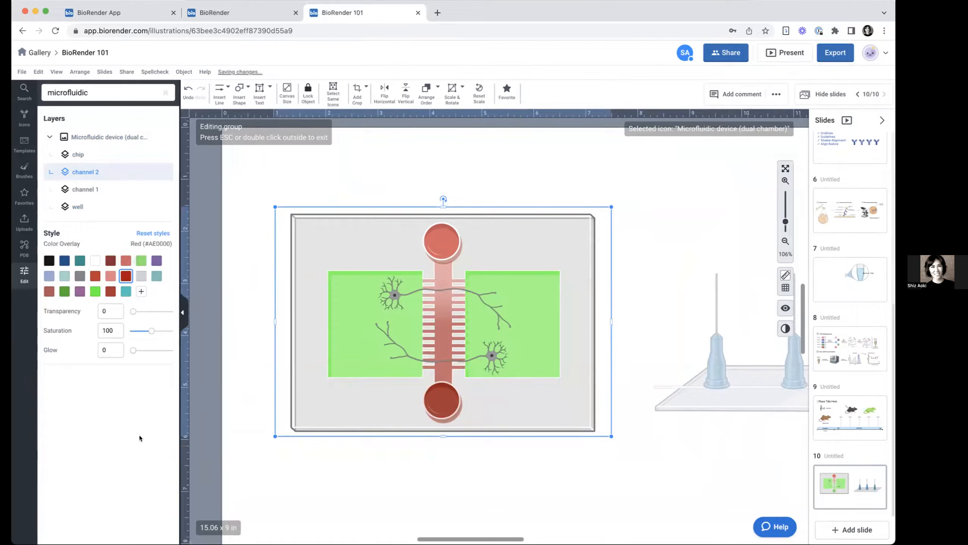
Step: Color the device's channel 1 layer purple (#825CA6) and leave group editing
left_click(84, 189)
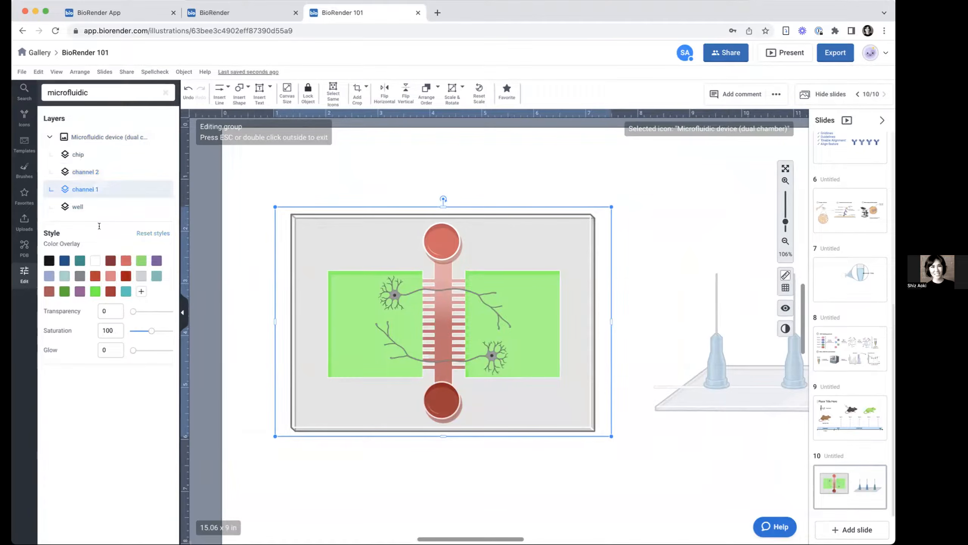
left_click(80, 261)
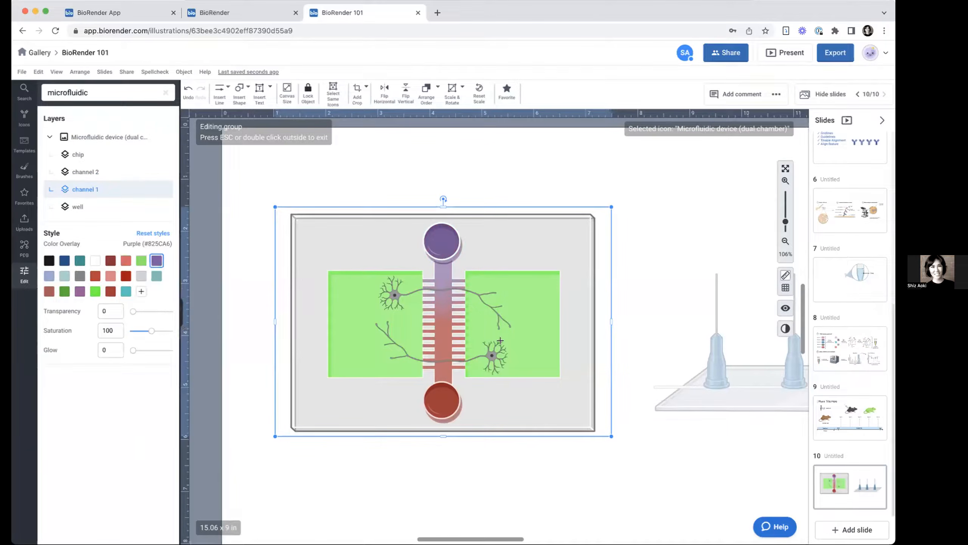
scroll(500, 340, "right", 3)
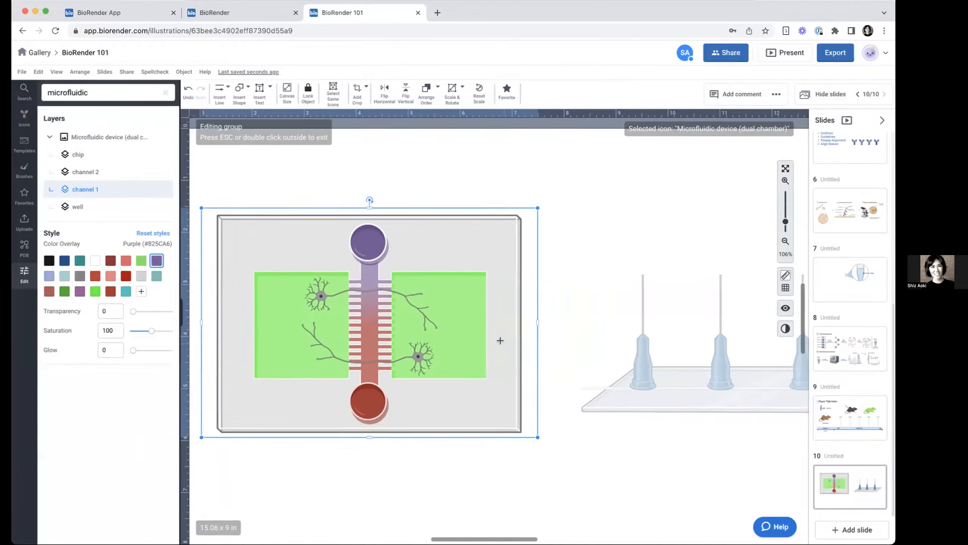
left_click(367, 501)
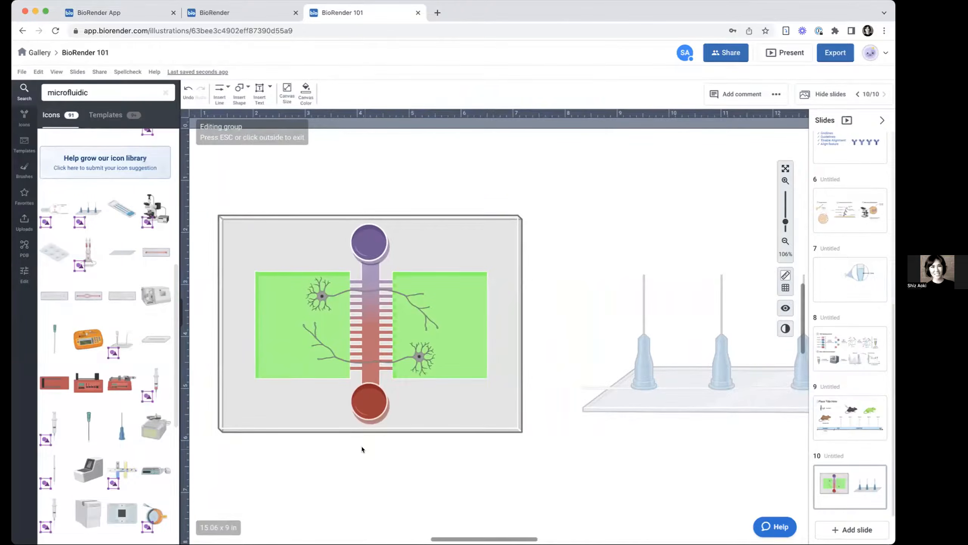
scroll(362, 447, "down", 4)
scroll(361, 447, "up", 2)
scroll(361, 447, "down", 2)
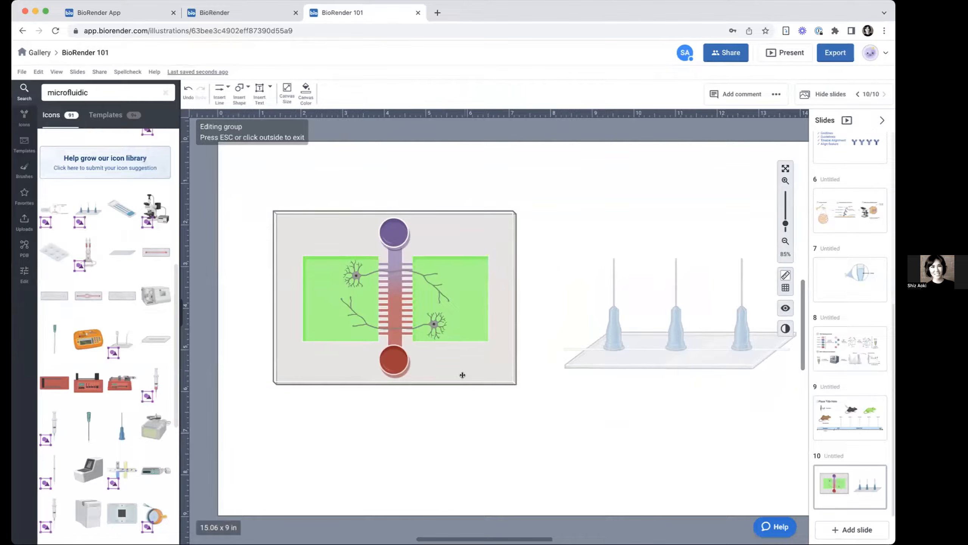
key("Escape")
left_click(335, 168)
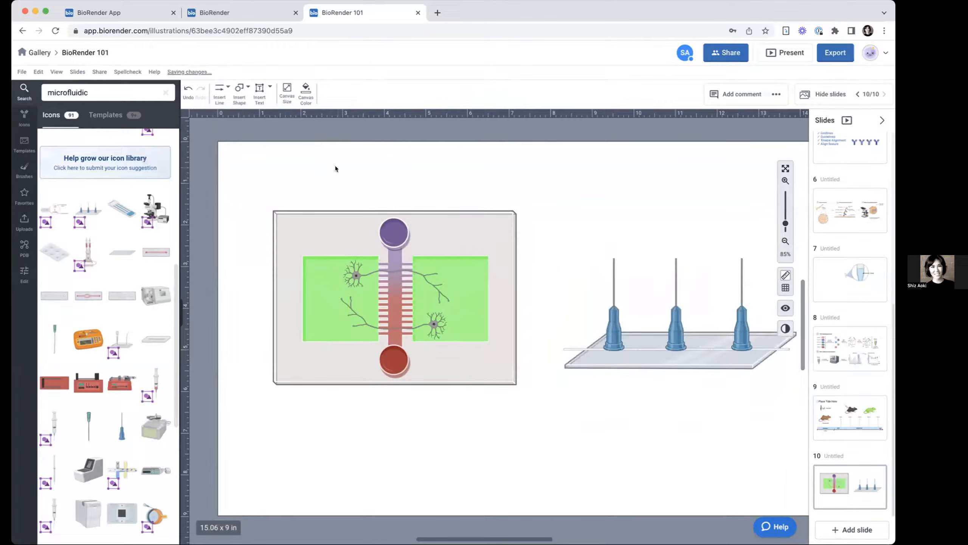
Step: Look through the template categories, the membrane brushes and the icon categories of the library
scroll(336, 168, "right", 2)
scroll(336, 168, "down", 1)
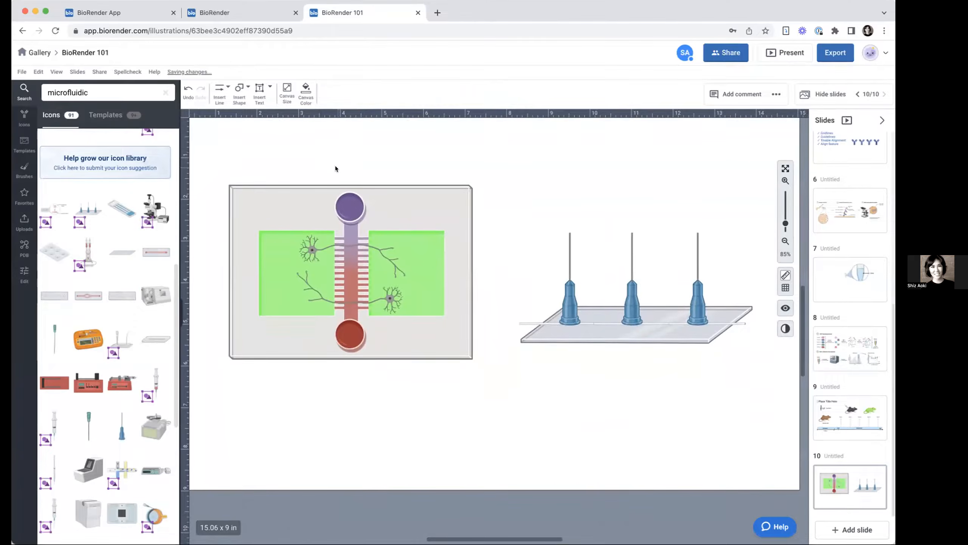
left_click(24, 118)
left_click(17, 147)
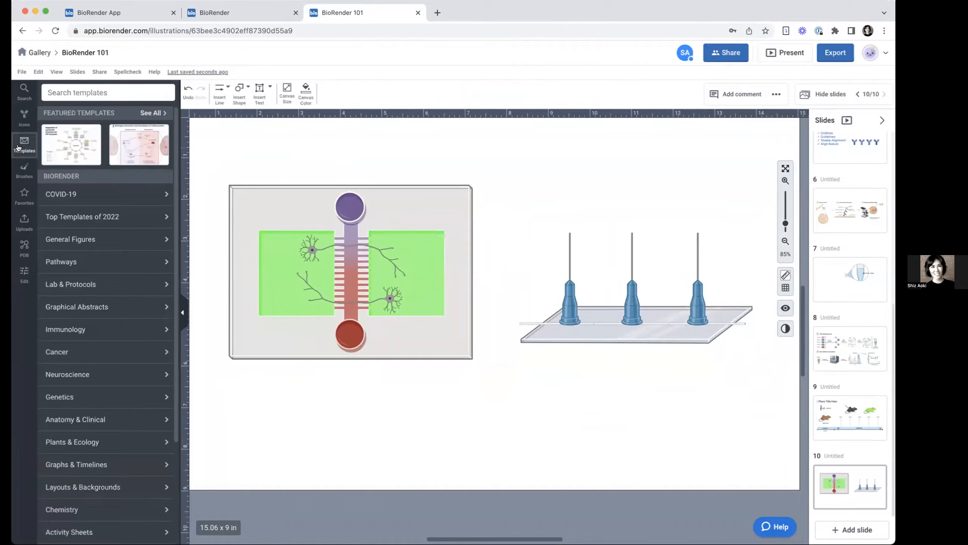
left_click(17, 171)
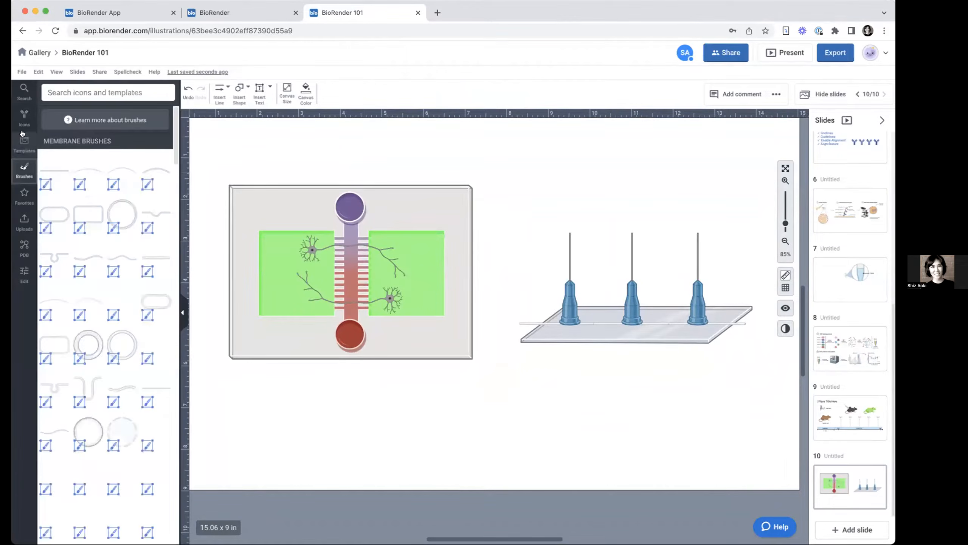
left_click(24, 118)
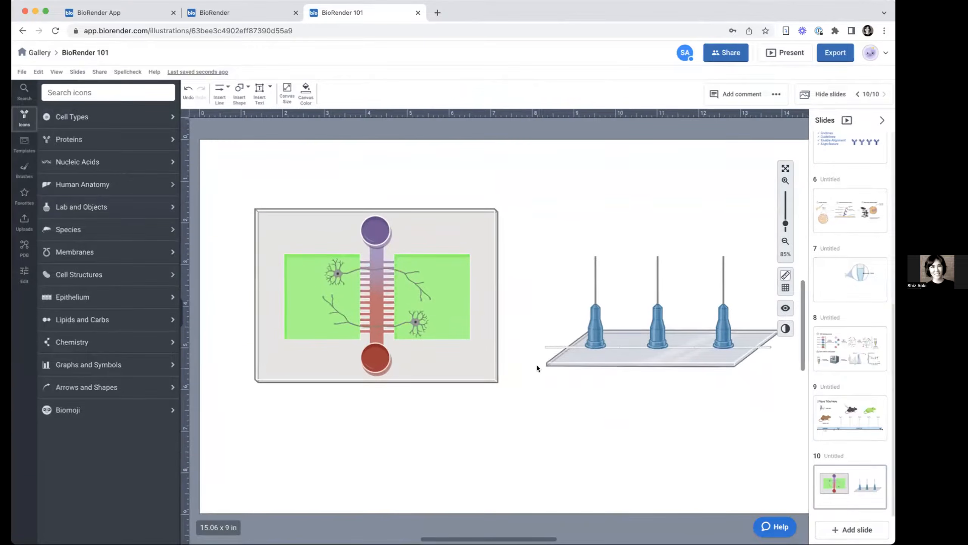
Step: Move the dual chamber device slightly down and the glass capillary device slightly to the left to align them on the slide
left_click_drag(254, 185, 447, 421)
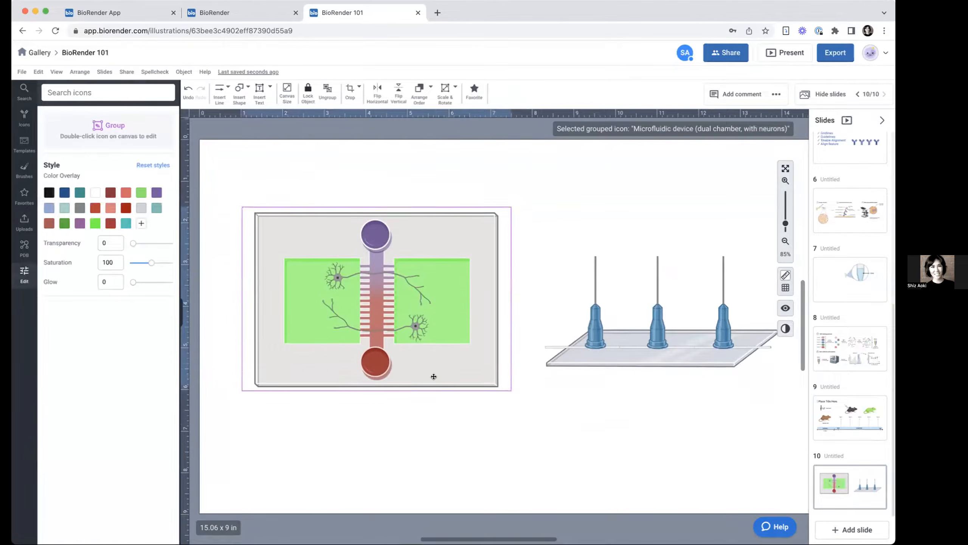
left_click_drag(541, 226, 774, 415)
left_click_drag(716, 325, 706, 325)
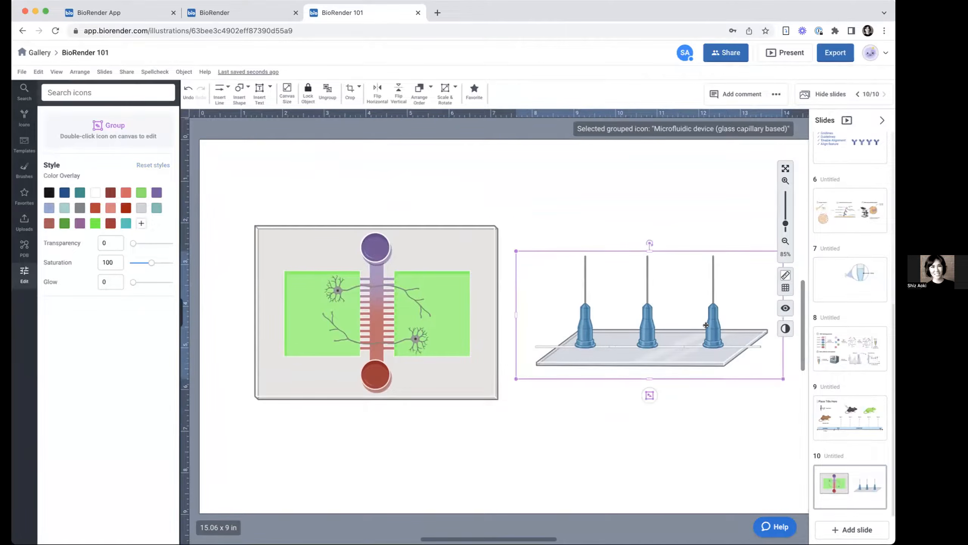
Step: Scale the glass capillary device down slightly, nudge it level with the dual chamber device, and leave both devices deselected
left_click_drag(783, 379, 755, 364)
left_click_drag(646, 330, 649, 335)
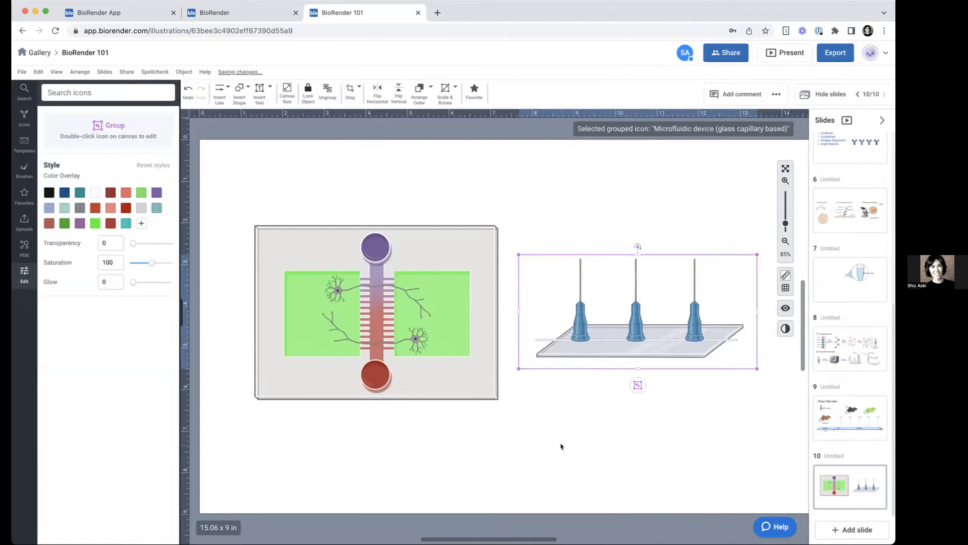
left_click(443, 383)
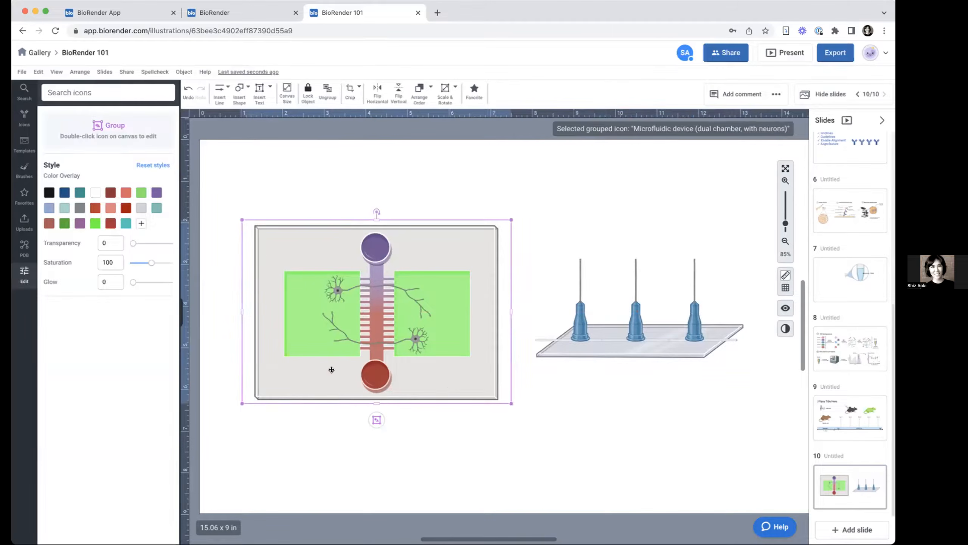
left_click(480, 153)
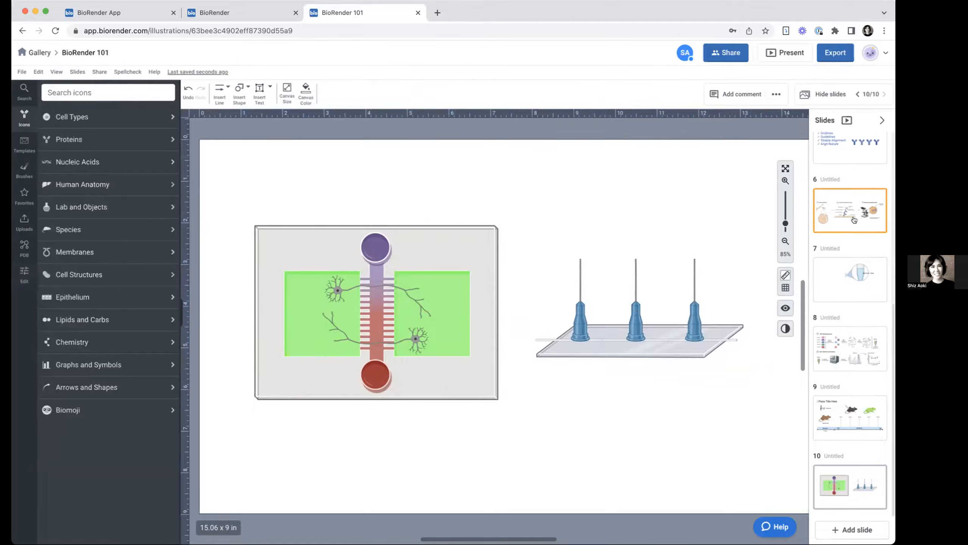
Step: Go to slide 8 with the TMT labeling protocol and open the collaborator invitation dialog
left_click(852, 344)
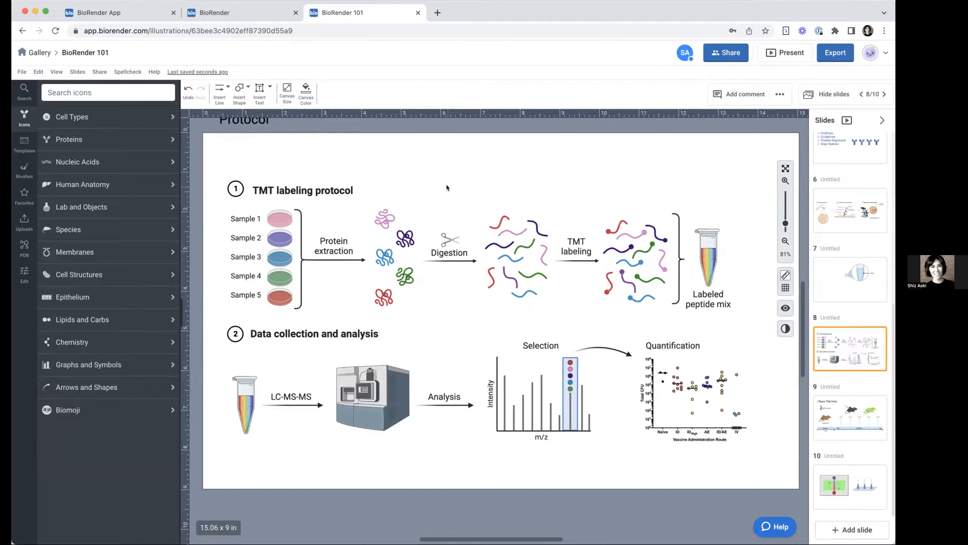
left_click(714, 56)
left_click(785, 78)
left_click(730, 55)
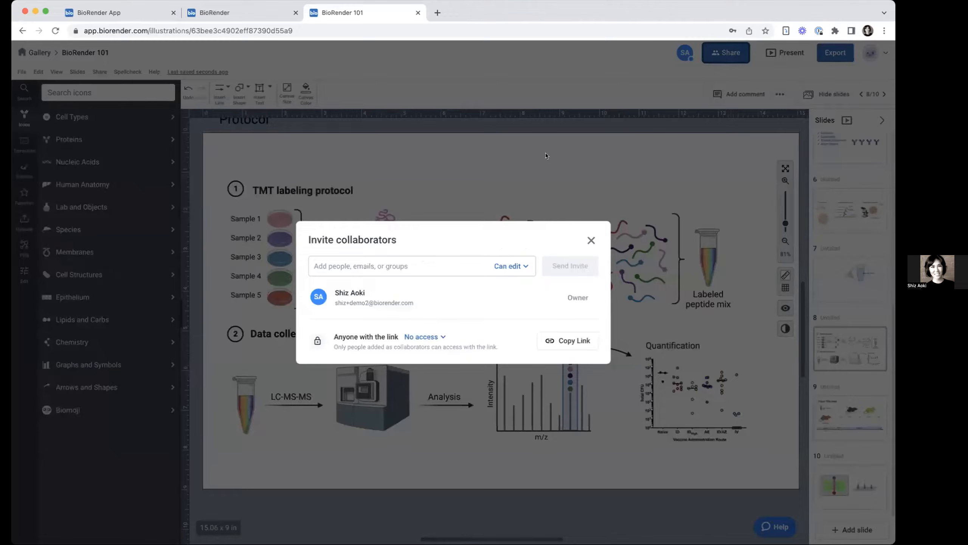
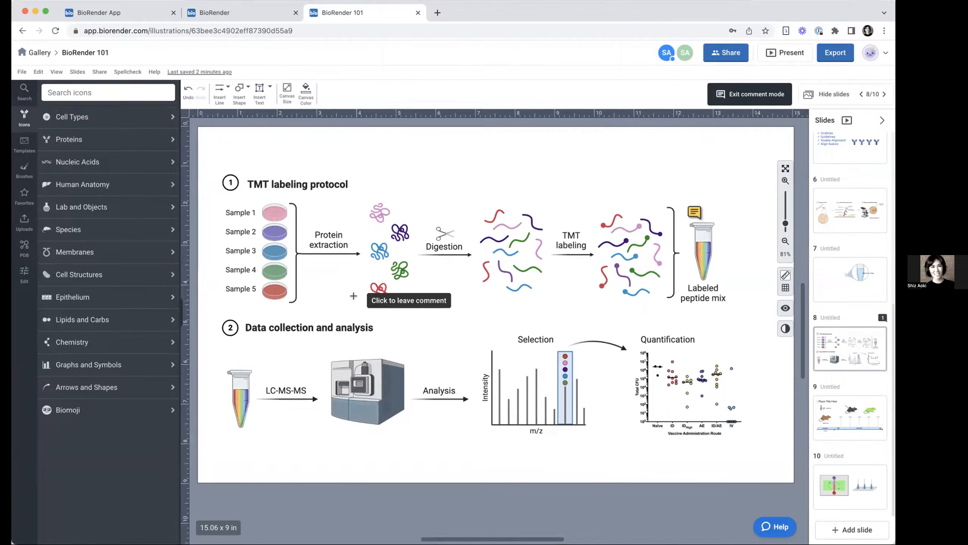
Step: Look over the commented protocol slide and exit comment mode
scroll(353, 296, "up", 1)
scroll(353, 296, "down", 1)
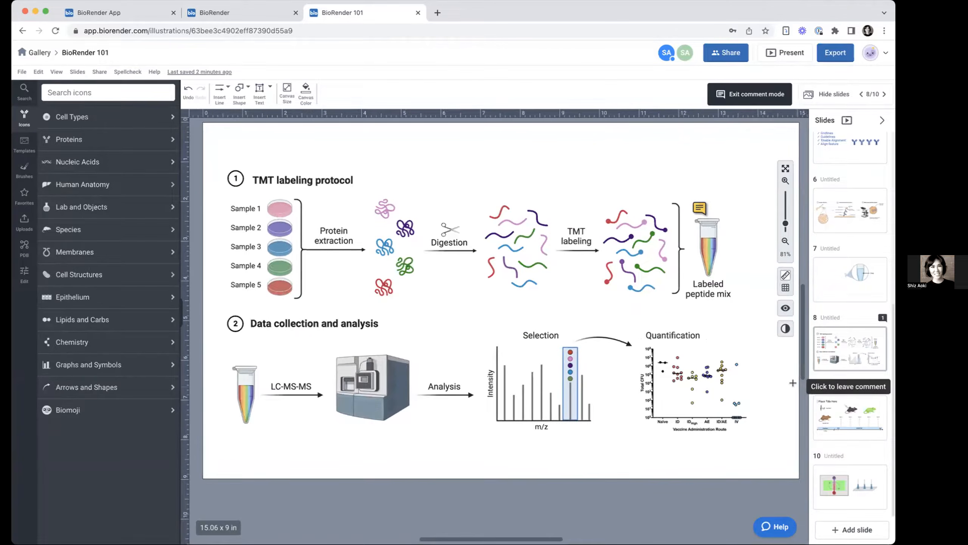
scroll(792, 383, "down", 2)
scroll(792, 383, "up", 2)
scroll(792, 382, "right", 2)
scroll(793, 382, "up", 2)
scroll(792, 382, "down", 2)
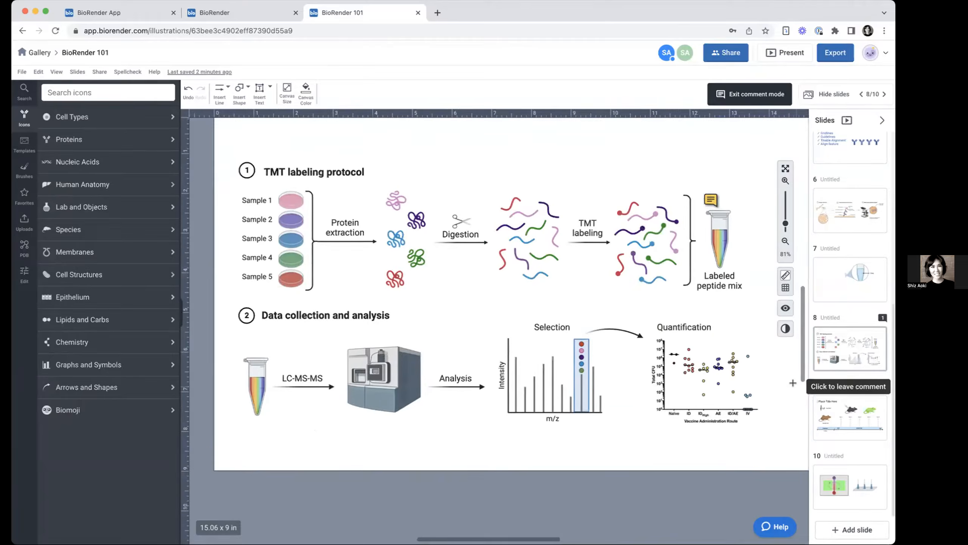
scroll(792, 382, "up", 2)
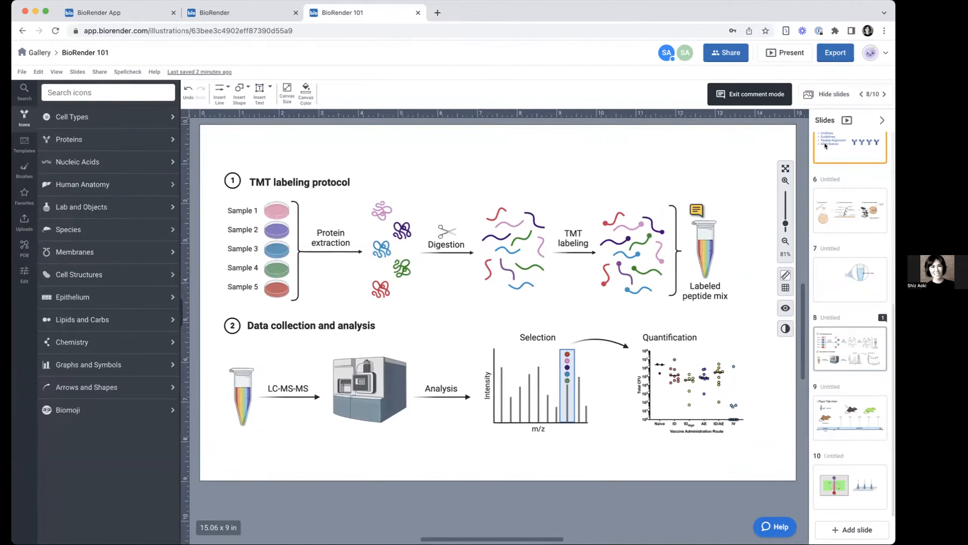
left_click(743, 98)
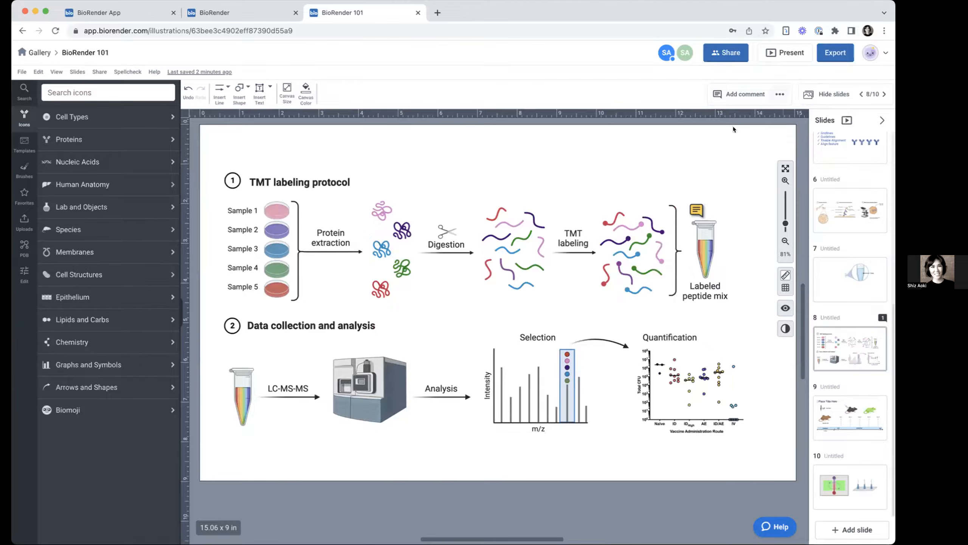
left_click(778, 523)
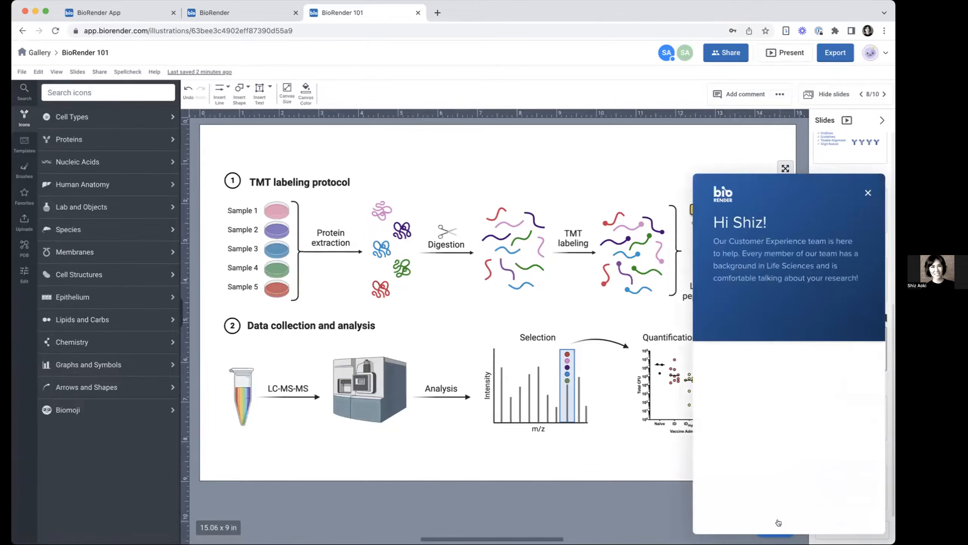
scroll(803, 387, "down", 2)
scroll(803, 387, "up", 2)
scroll(803, 387, "down", 2)
scroll(802, 387, "up", 2)
left_click(868, 193)
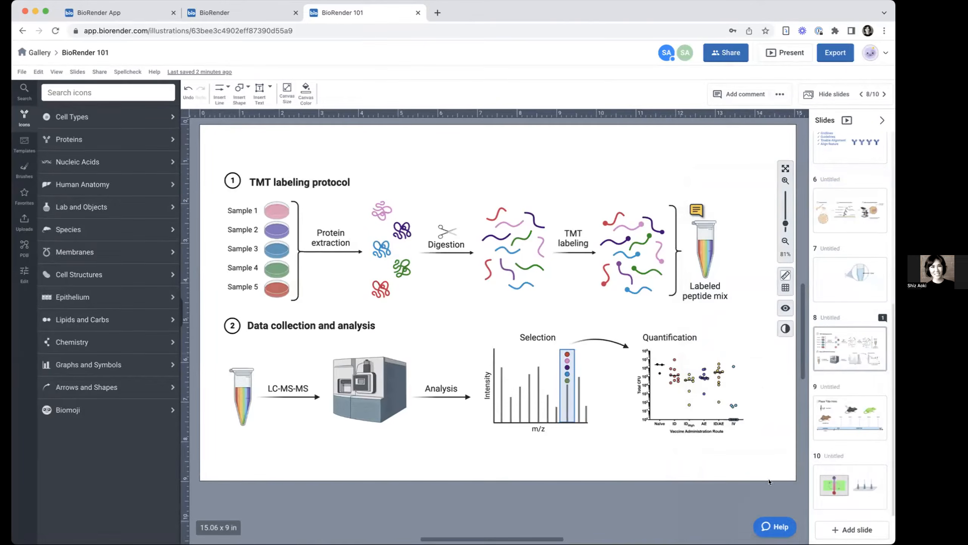
Step: Open the help window, browse the list of help article collections and return to the help start page
left_click(776, 527)
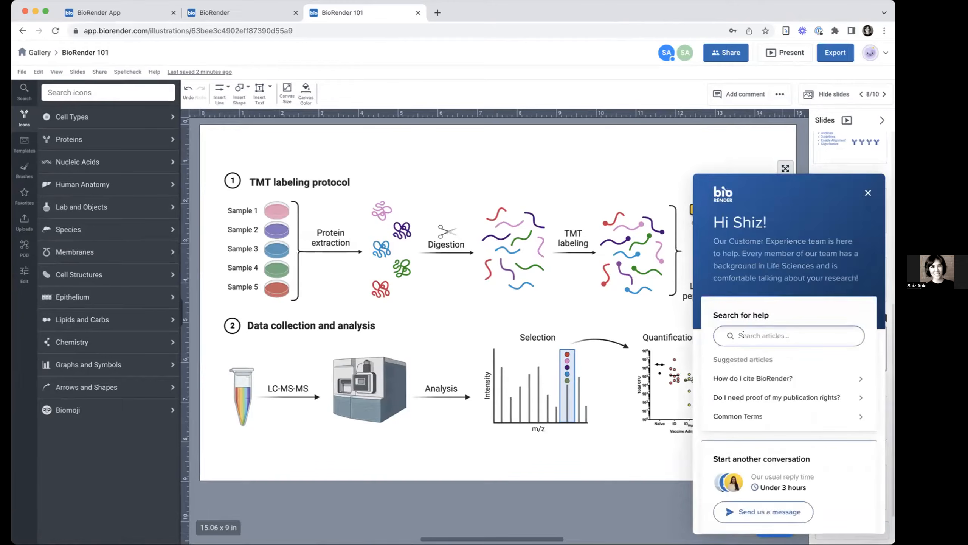
left_click(739, 335)
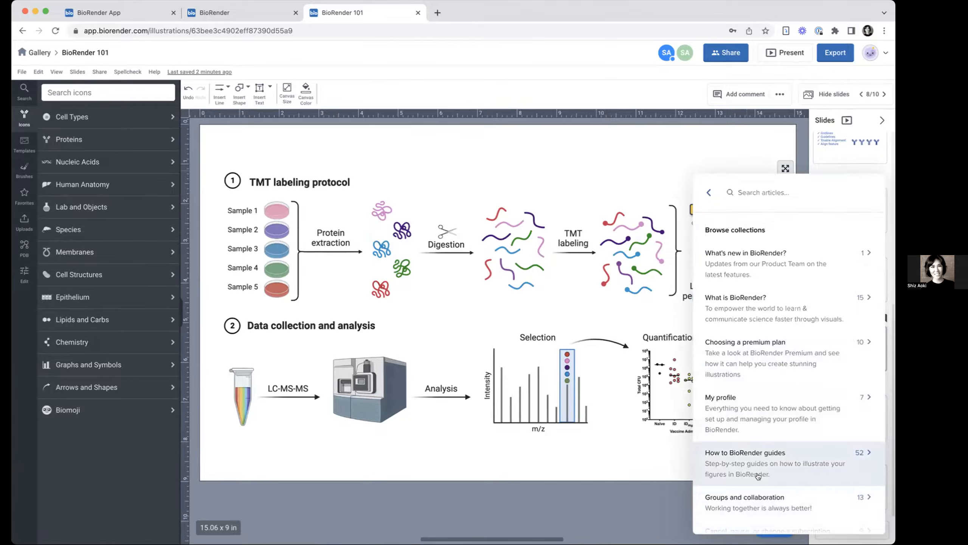
scroll(758, 475, "down", 3)
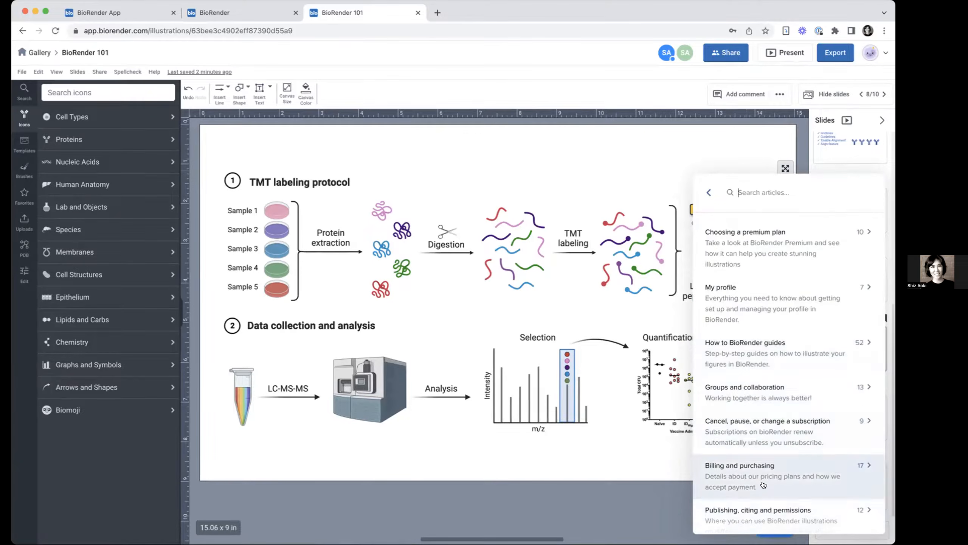
scroll(764, 485, "down", 3)
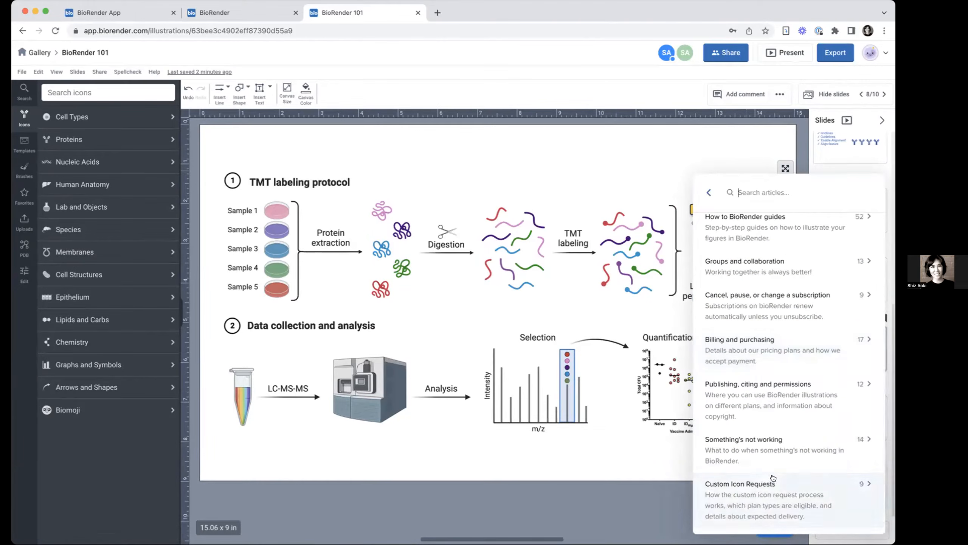
scroll(773, 478, "up", 6)
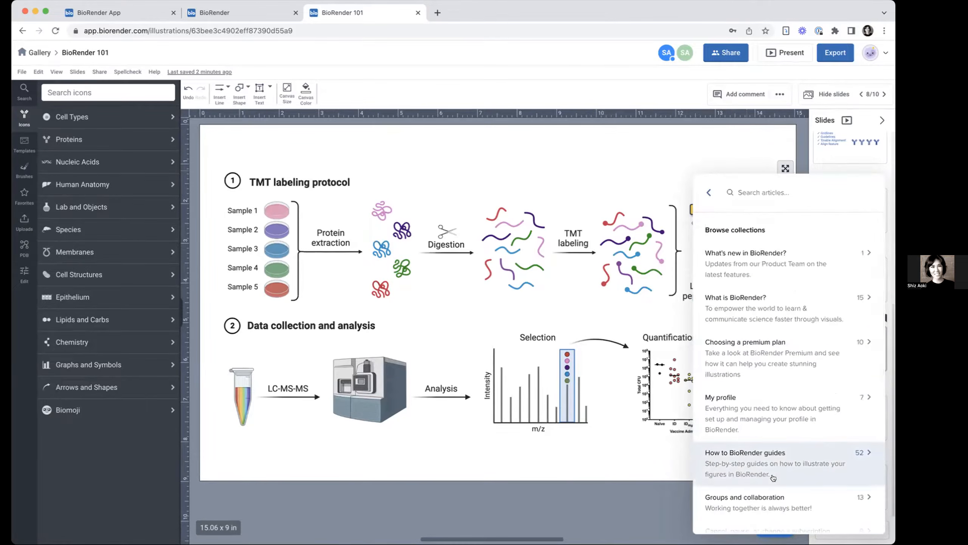
scroll(773, 478, "down", 6)
scroll(772, 511, "up", 6)
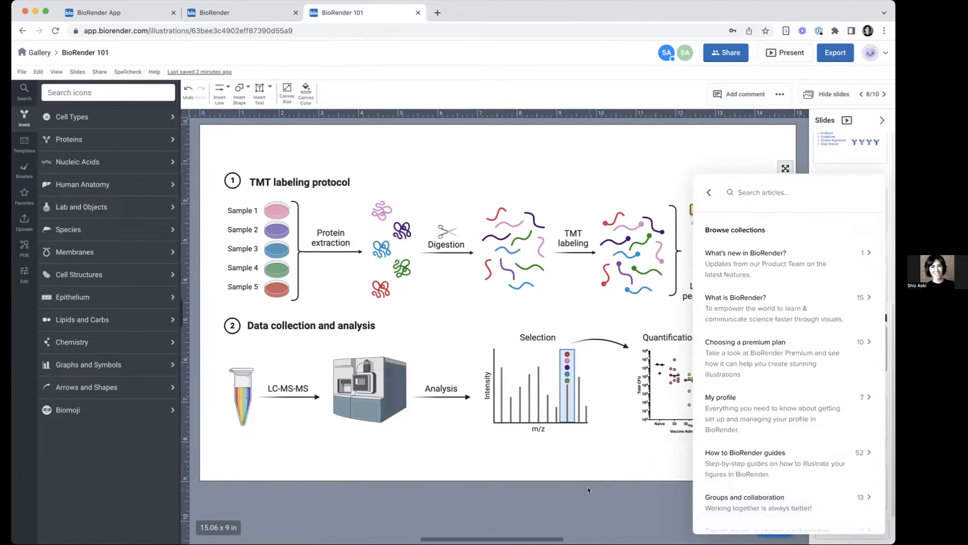
left_click(708, 192)
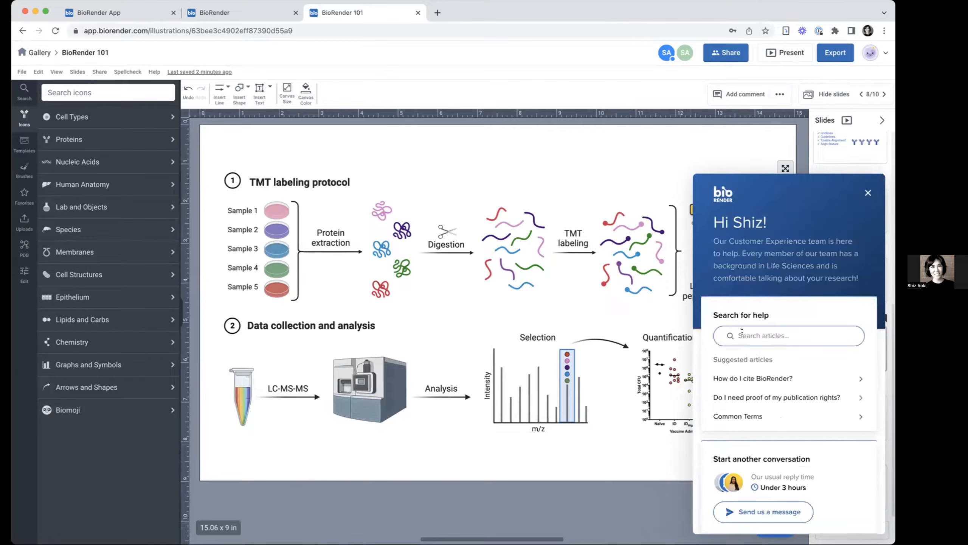
Step: Search the help articles for "changing colors" and open the article "How do I change the canvas color?"
left_click(742, 334)
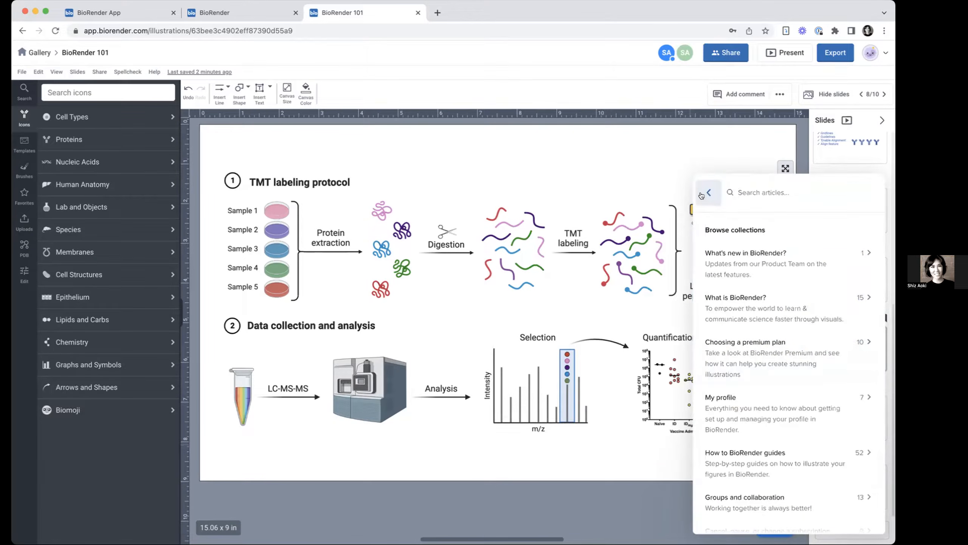
type("changing colors")
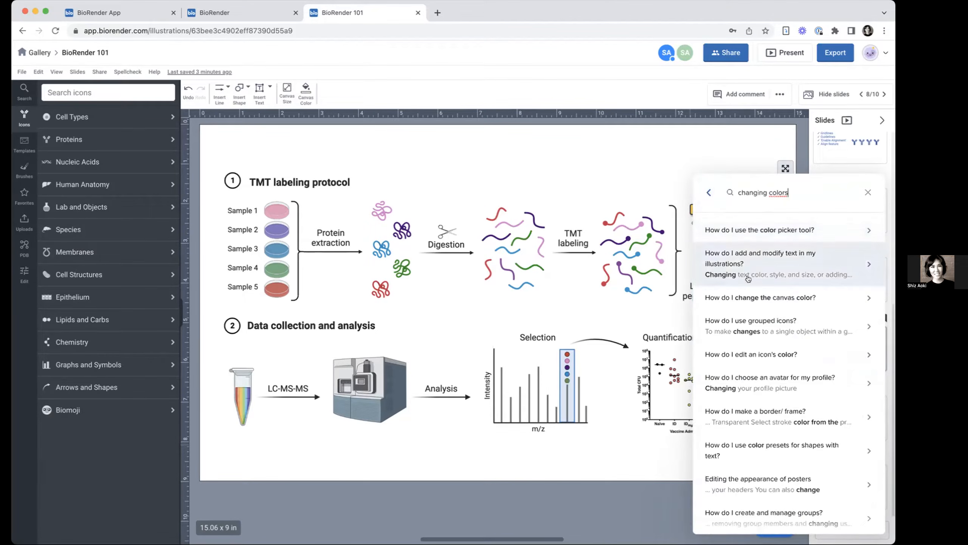
left_click(749, 296)
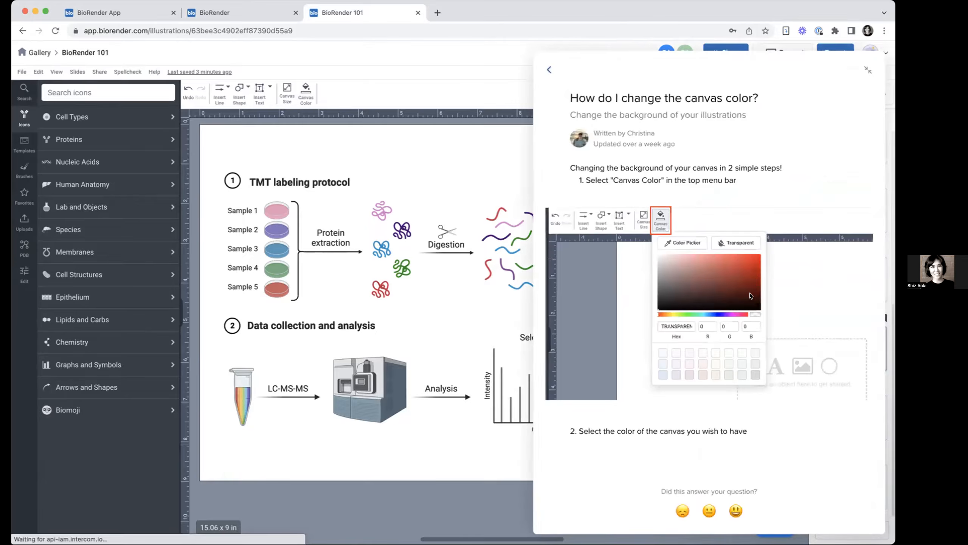
Step: Read through the canvas color article in the enlarged help view and go back to the article collections
scroll(687, 243, "down", 5)
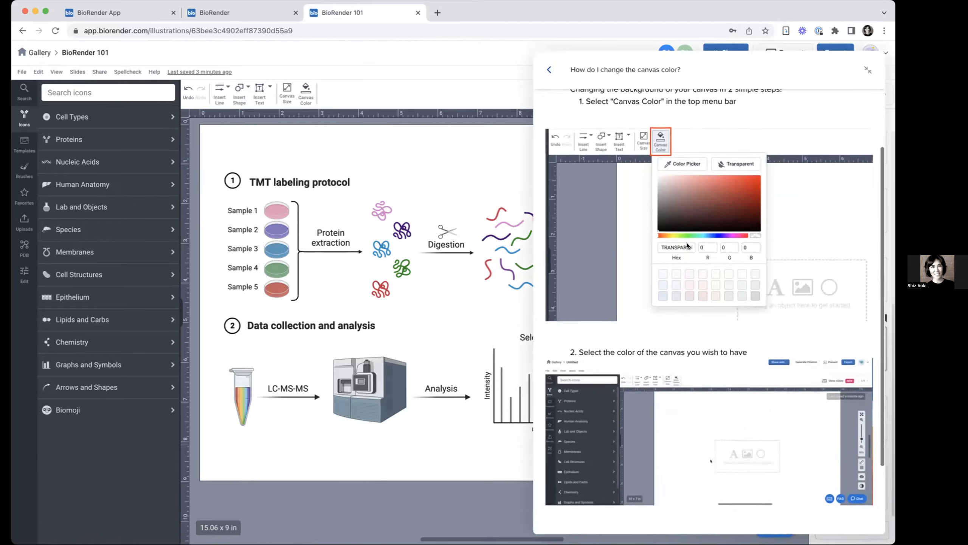
scroll(688, 245, "up", 3)
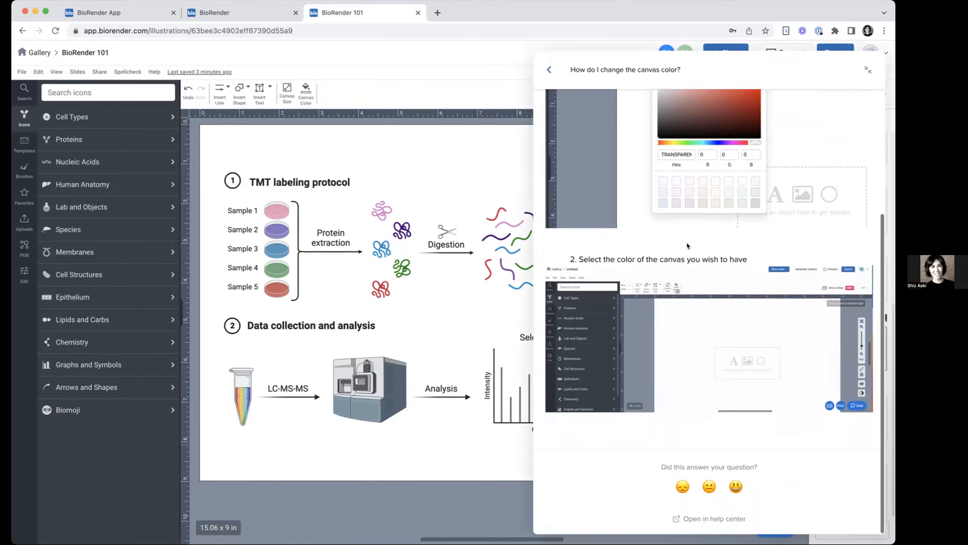
scroll(687, 245, "up", 2)
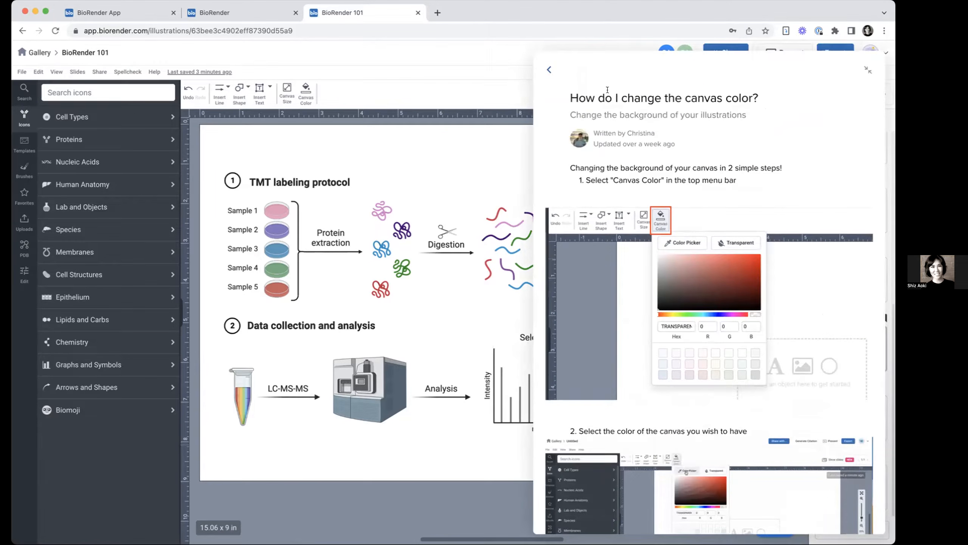
scroll(716, 210, "down", 7)
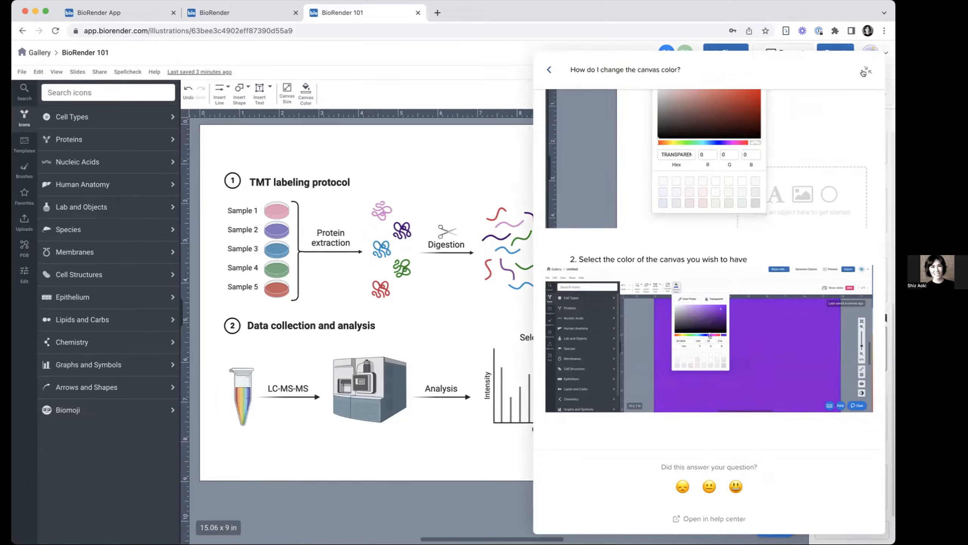
left_click(865, 69)
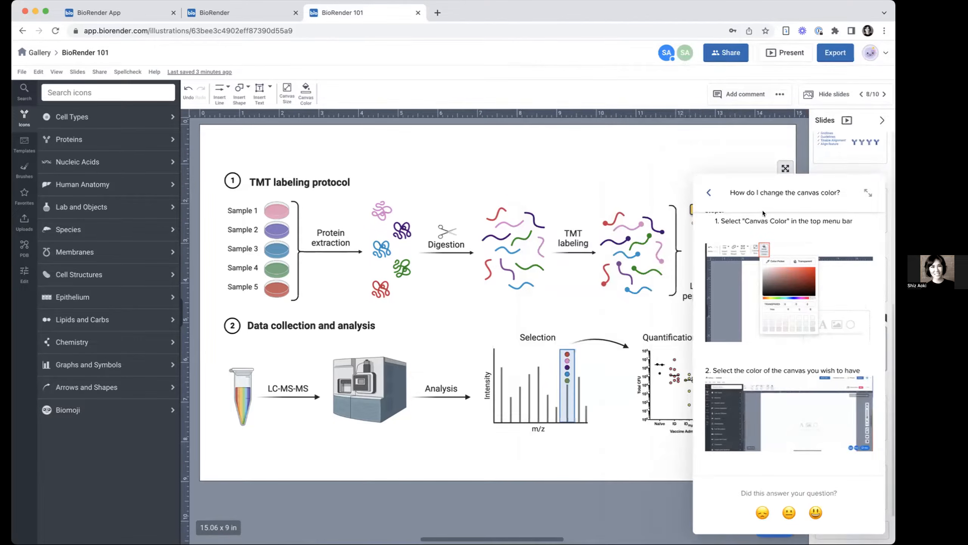
left_click(864, 191)
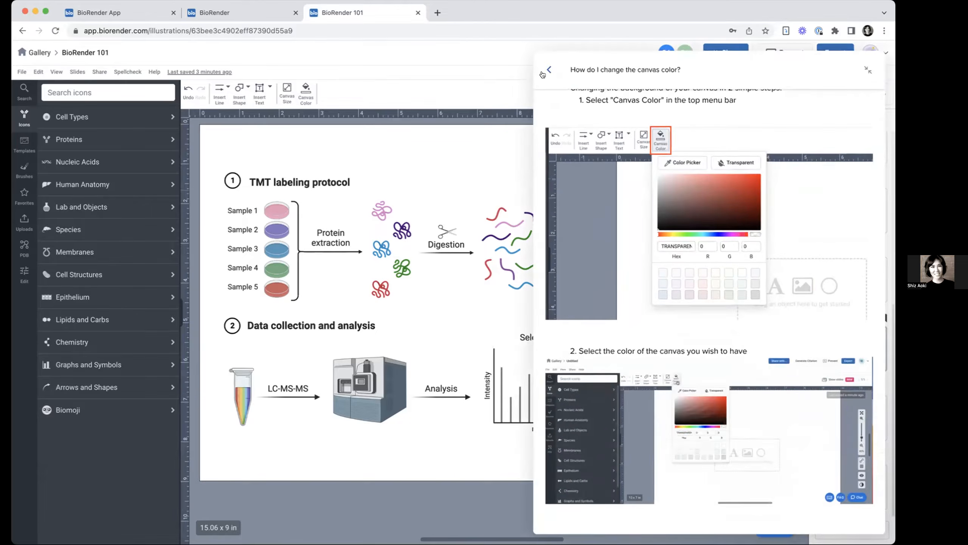
left_click(542, 72)
left_click(866, 191)
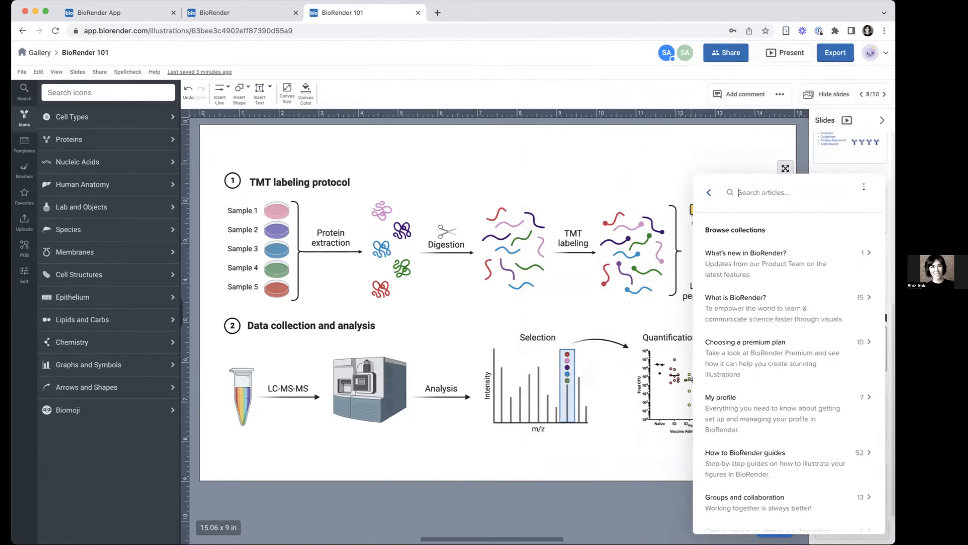
Step: View the options for messaging the support team and close the help window
left_click(708, 191)
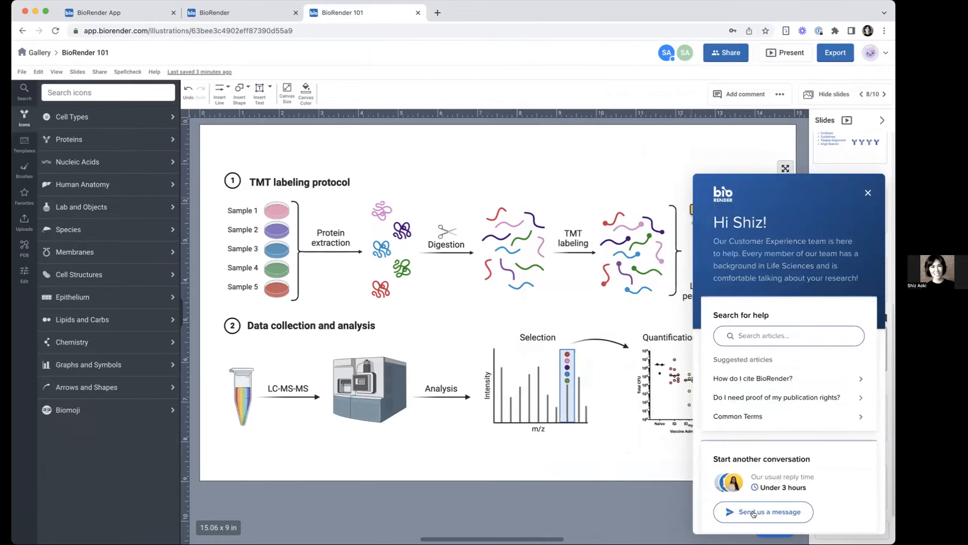
left_click(754, 511)
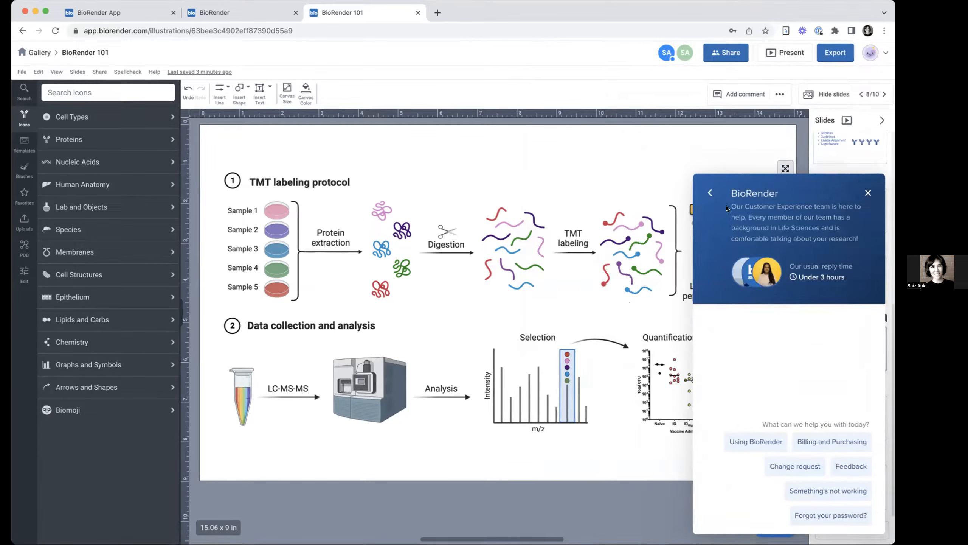
left_click(869, 190)
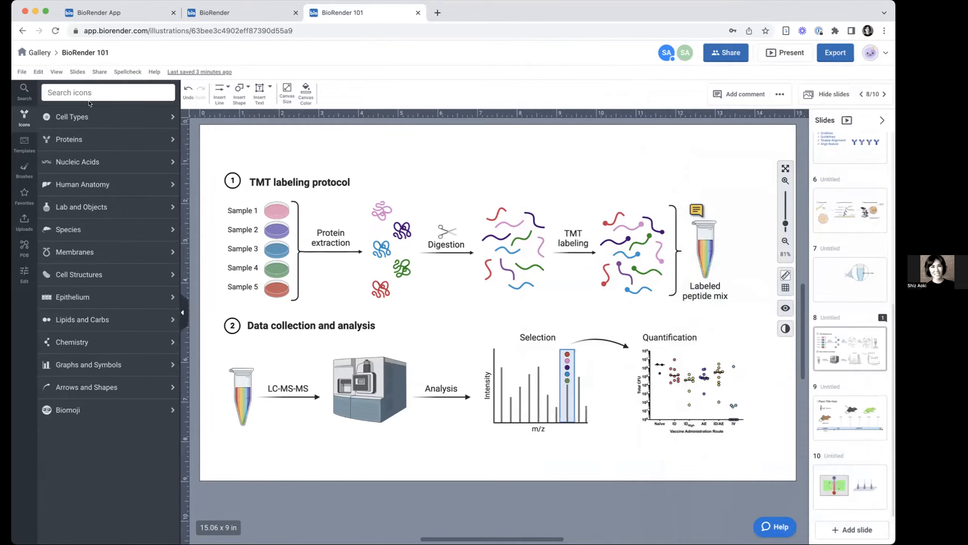
Step: Return to the Gallery and browse the illustrations under My files
left_click(40, 52)
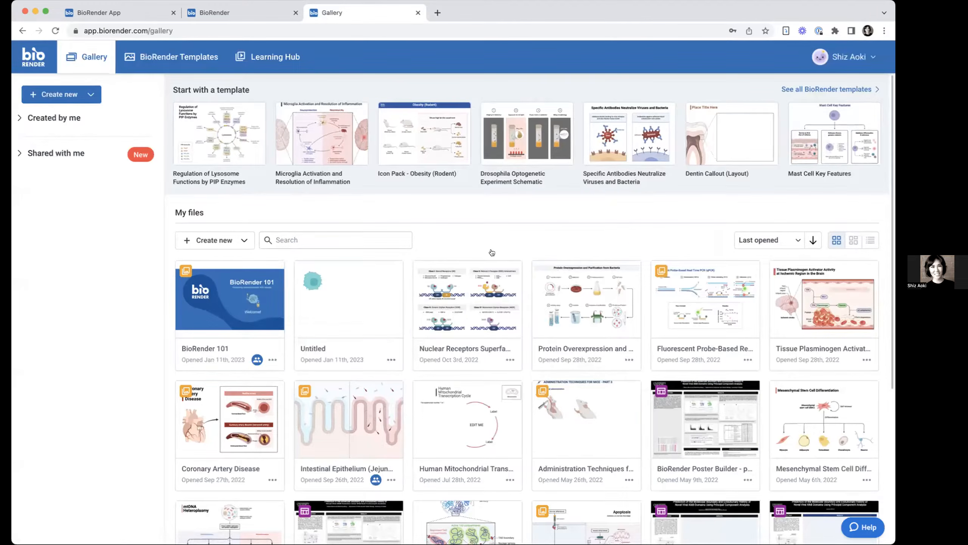
scroll(706, 433, "down", 2)
scroll(706, 434, "down", 5)
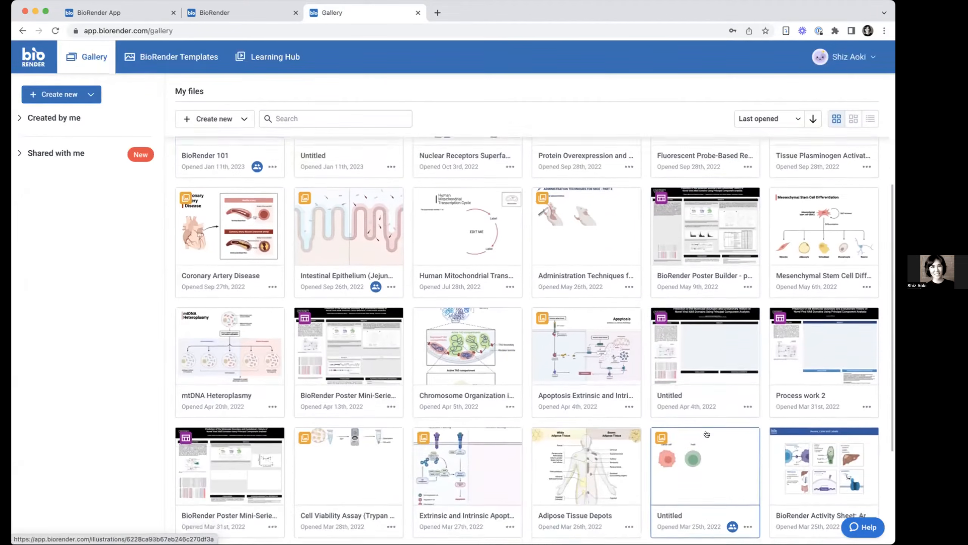
scroll(707, 434, "up", 2)
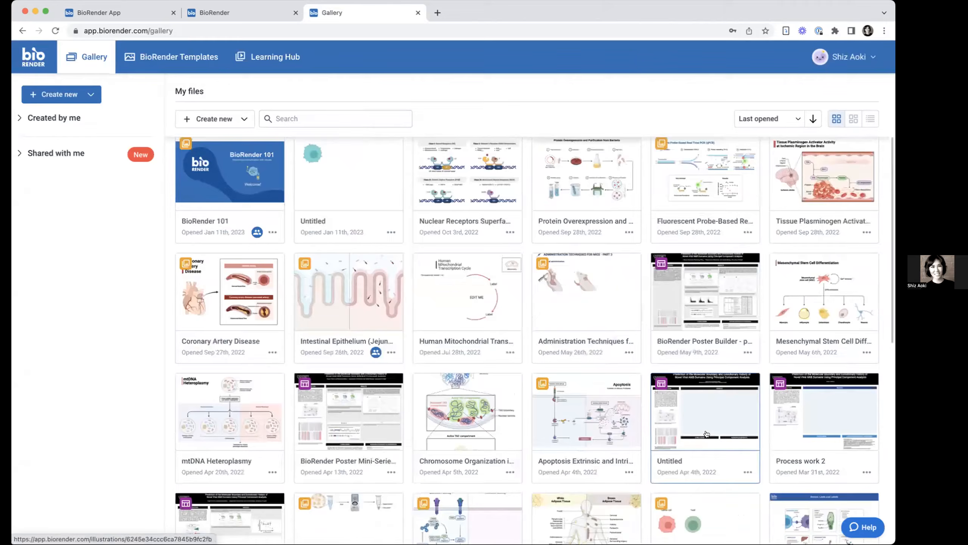
Step: Expand the Created by me and Shared with me sections and look through their folders
scroll(707, 434, "up", 3)
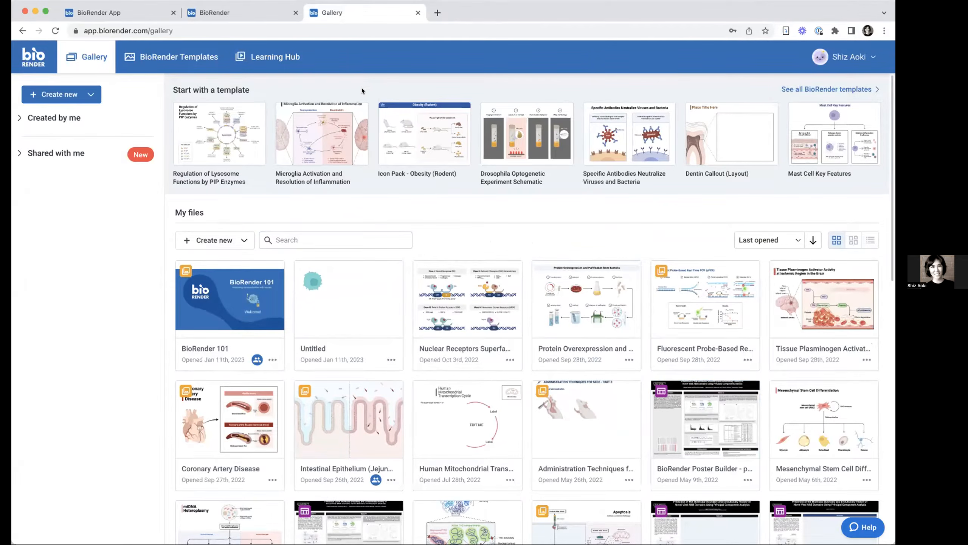
left_click(19, 152)
left_click(26, 117)
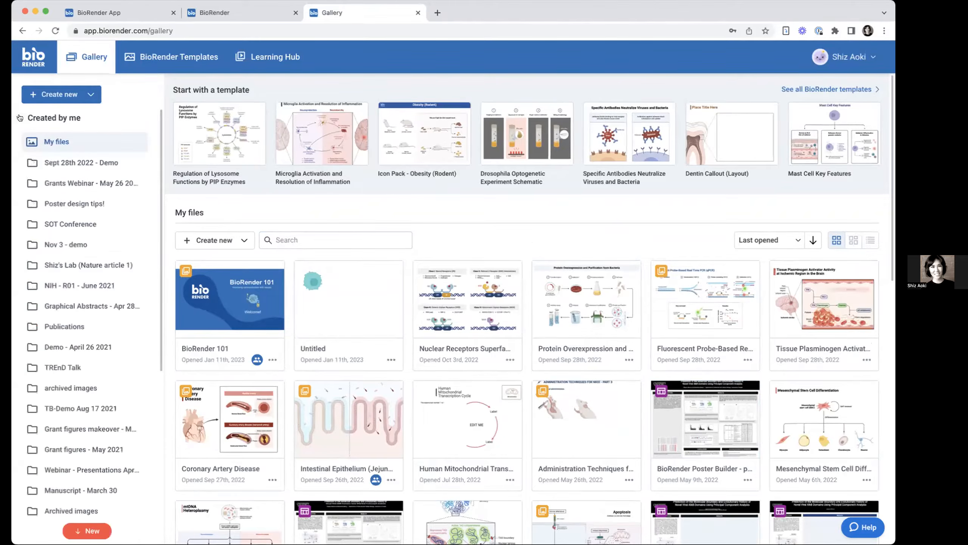
scroll(102, 320, "down", 5)
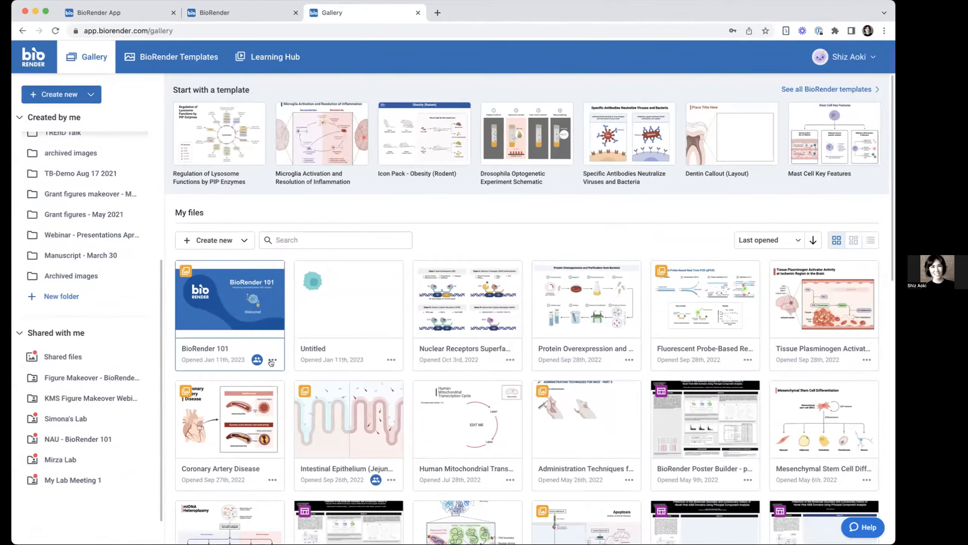
scroll(272, 366, "down", 4)
scroll(272, 367, "down", 5)
scroll(273, 366, "up", 4)
scroll(273, 367, "up", 4)
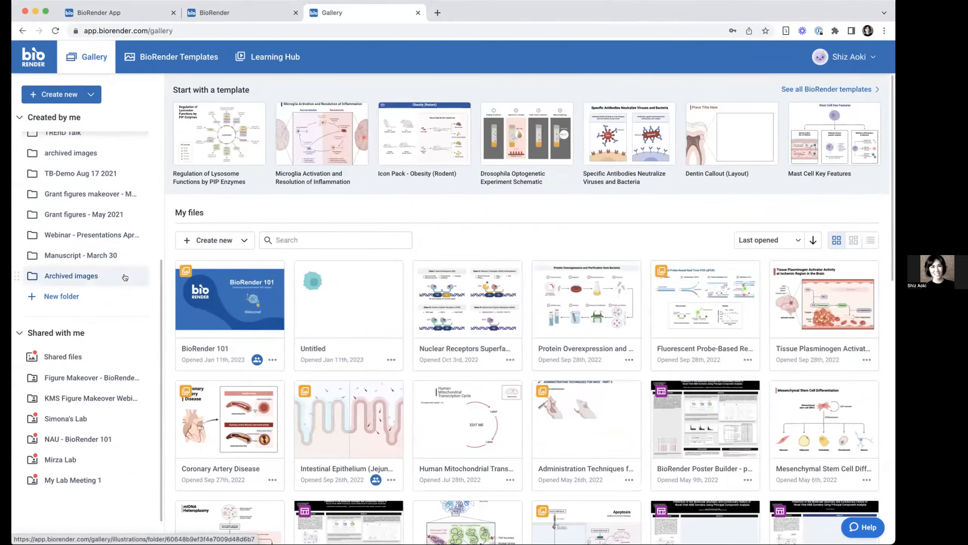
scroll(119, 272, "up", 6)
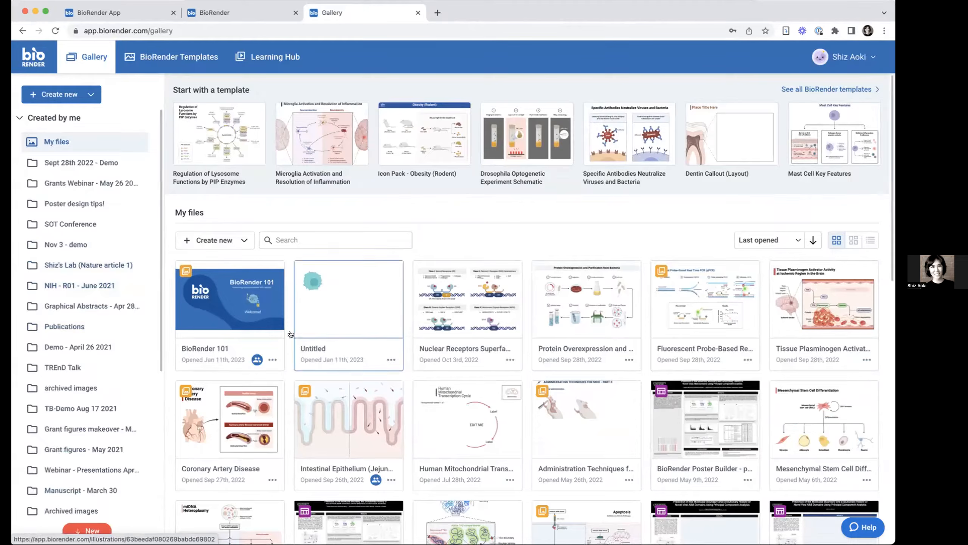
Step: Move the Untitled illustration into the "Sept 28th 2022 - Demo" folder, check it inside the folder and return to My files
left_click_drag(354, 313, 98, 386)
left_click_drag(78, 261, 87, 166)
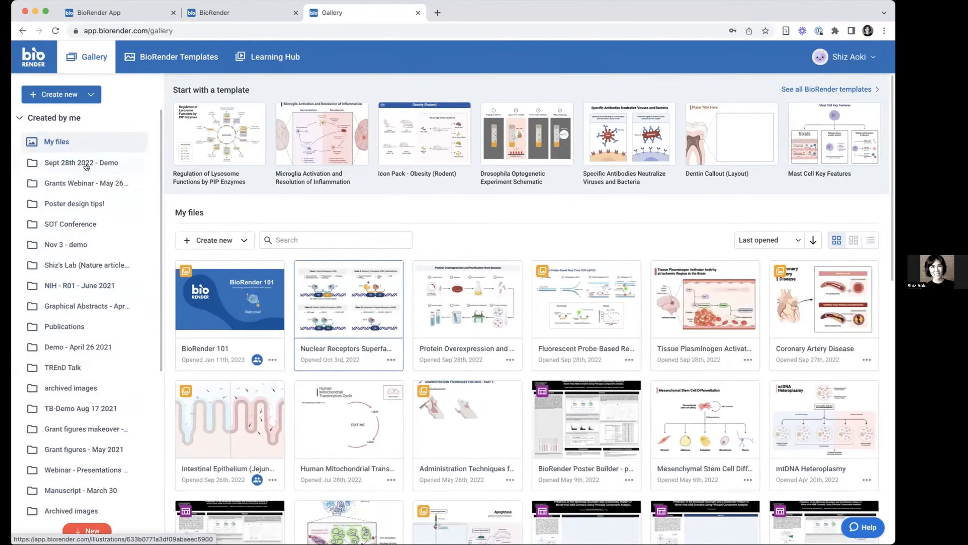
left_click(86, 164)
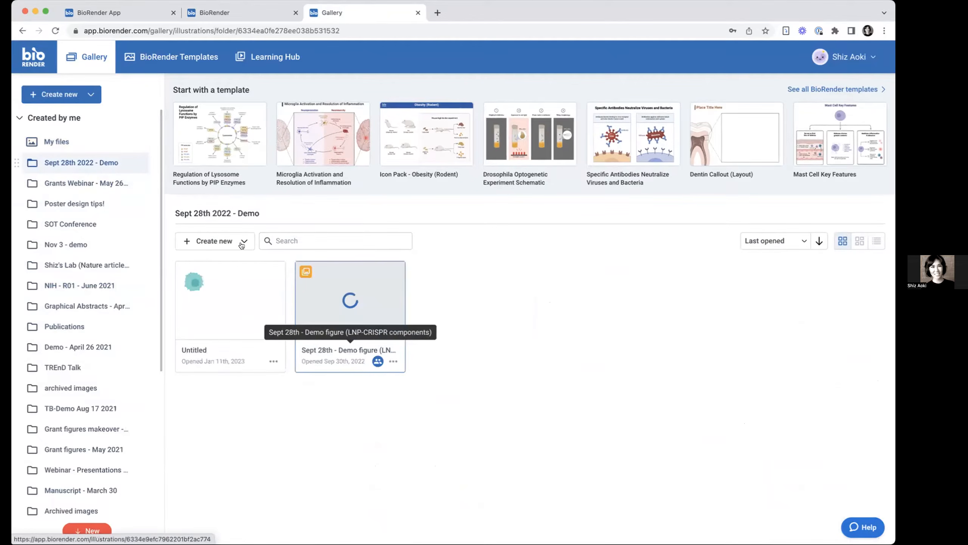
left_click(70, 140)
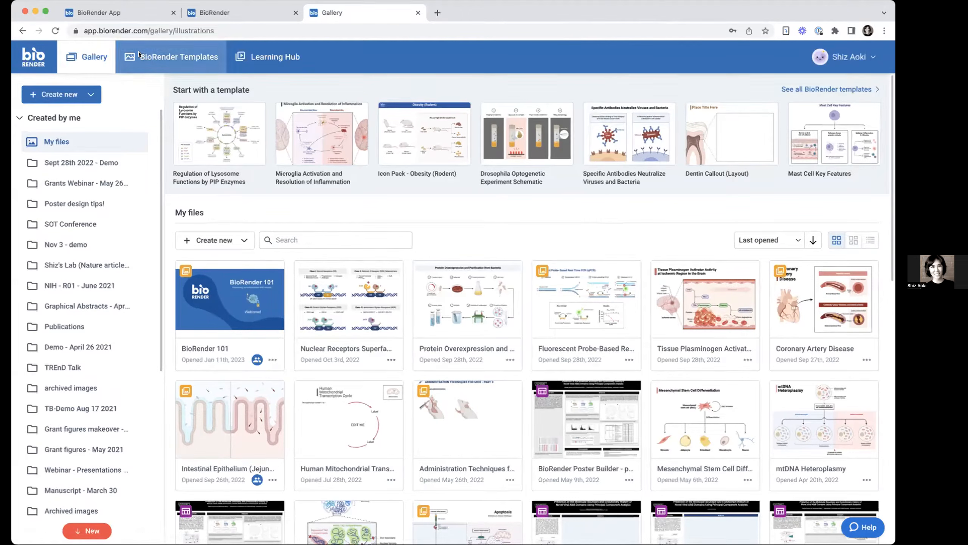
Step: Open the BioRender Templates library and browse its illustration templates
left_click(181, 57)
scroll(346, 272, "down", 2)
scroll(346, 271, "up", 2)
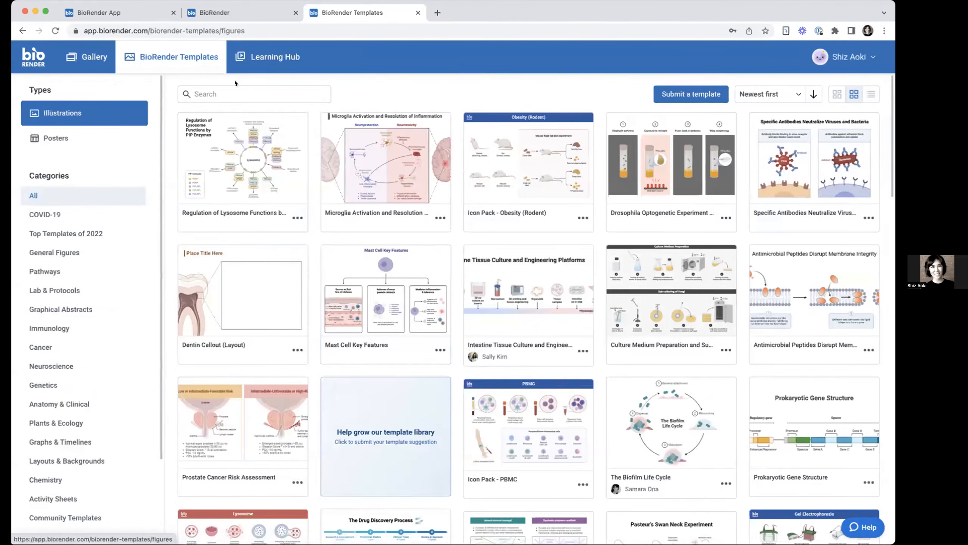
scroll(344, 382, "down", 3)
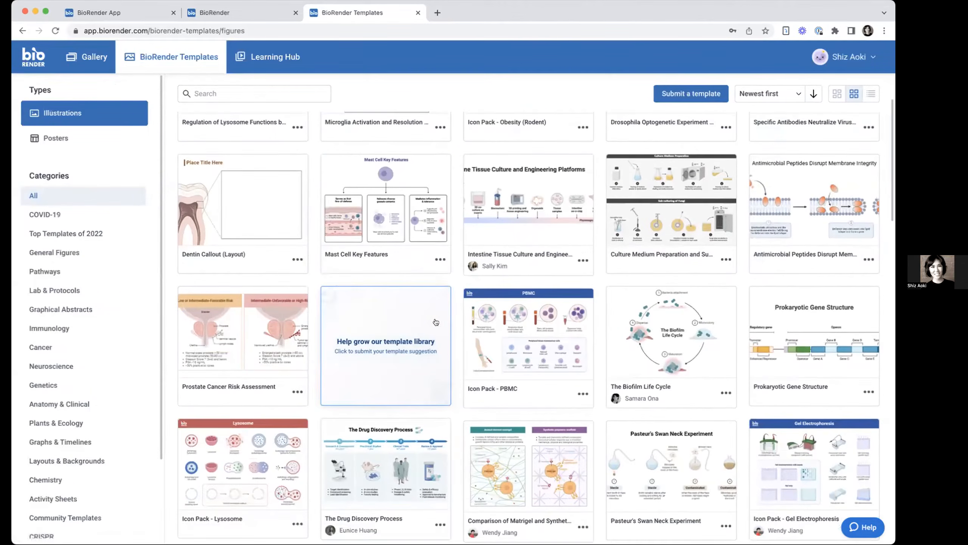
scroll(429, 352, "down", 7)
scroll(430, 351, "down", 8)
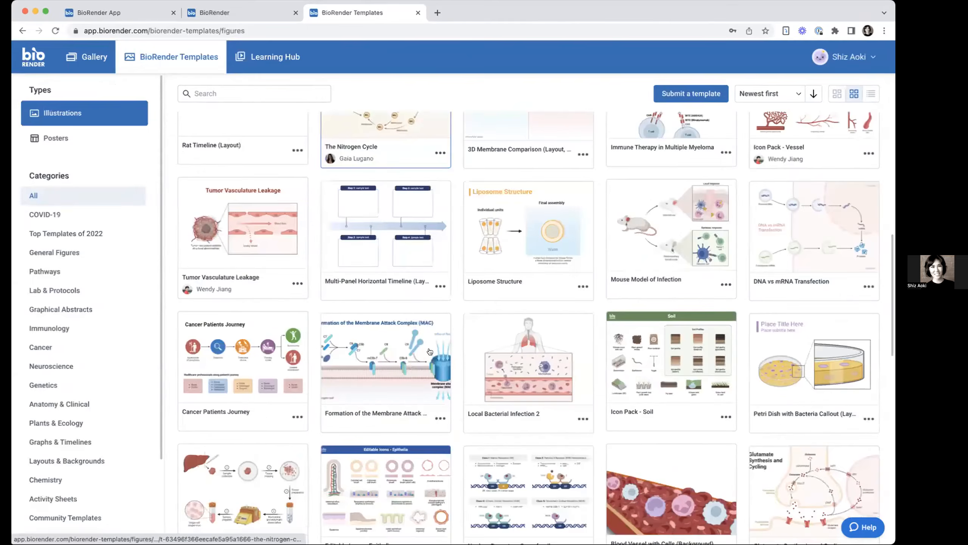
Step: View the Submit Template Suggestion form from the "Help grow our template library" card and close it without submitting
scroll(354, 233, "up", 12)
left_click(354, 234)
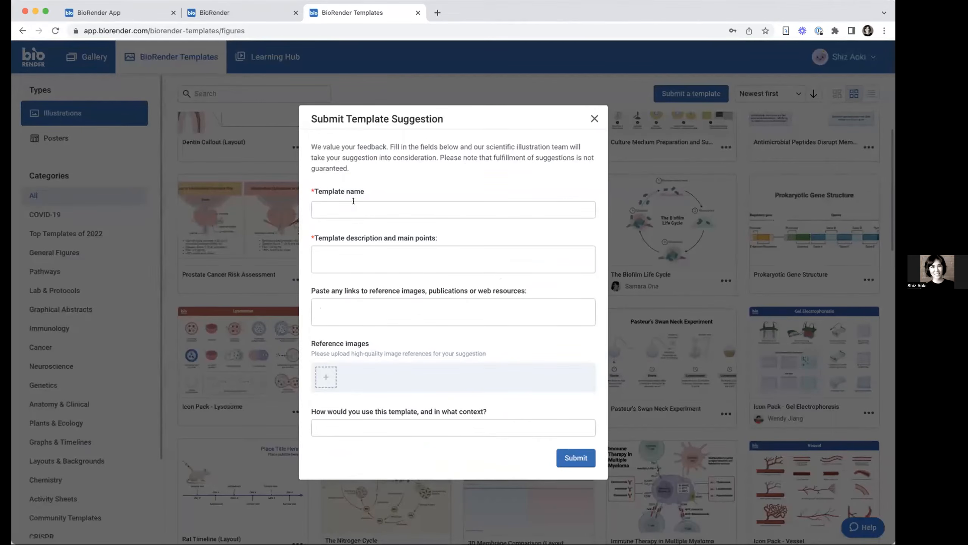
left_click(593, 118)
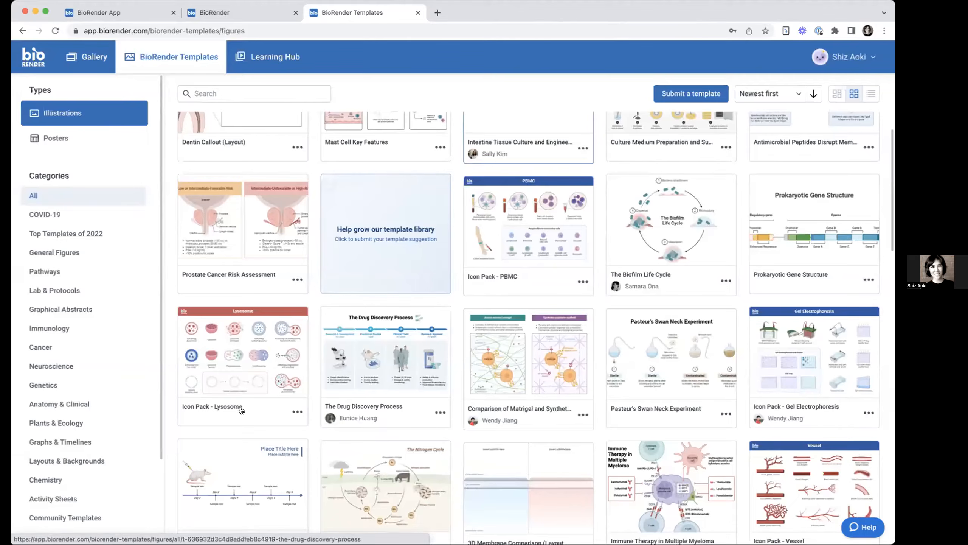
scroll(288, 188, "up", 3)
scroll(288, 189, "up", 3)
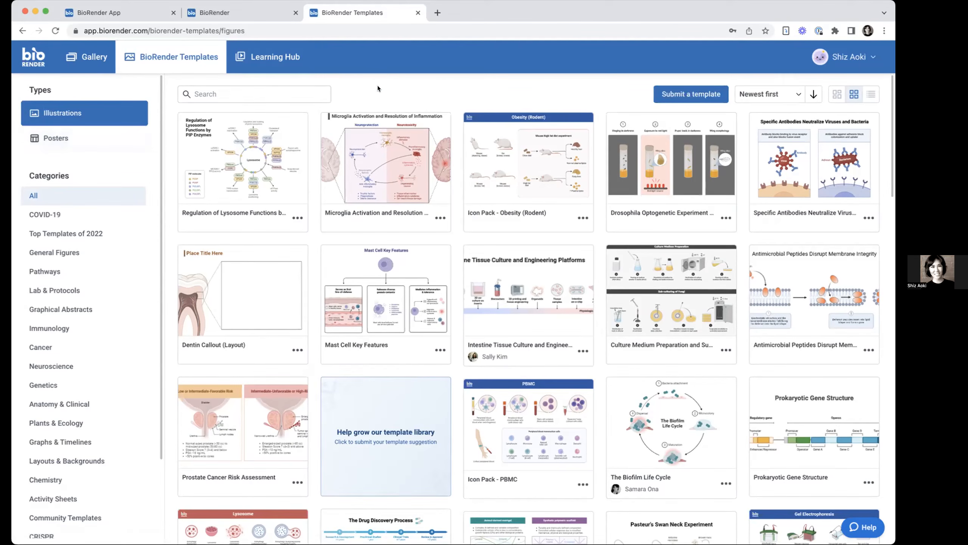
Step: Look through more of the newest illustration templates in the All category
scroll(378, 88, "down", 4)
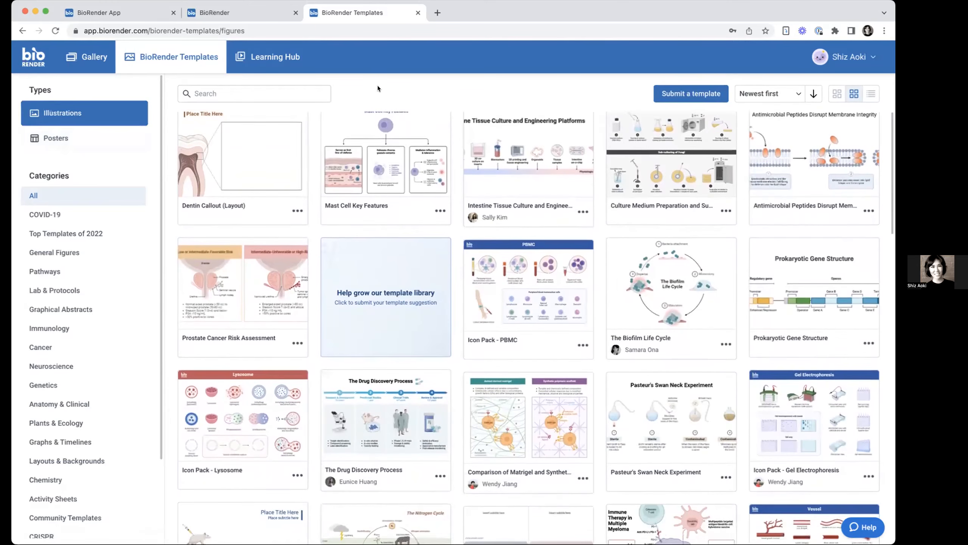
scroll(378, 89, "down", 4)
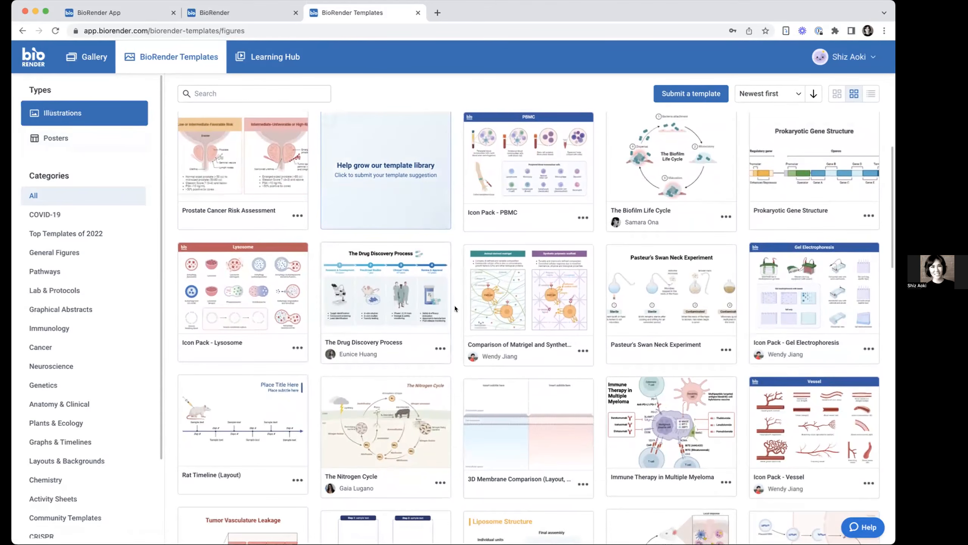
scroll(382, 297, "down", 4)
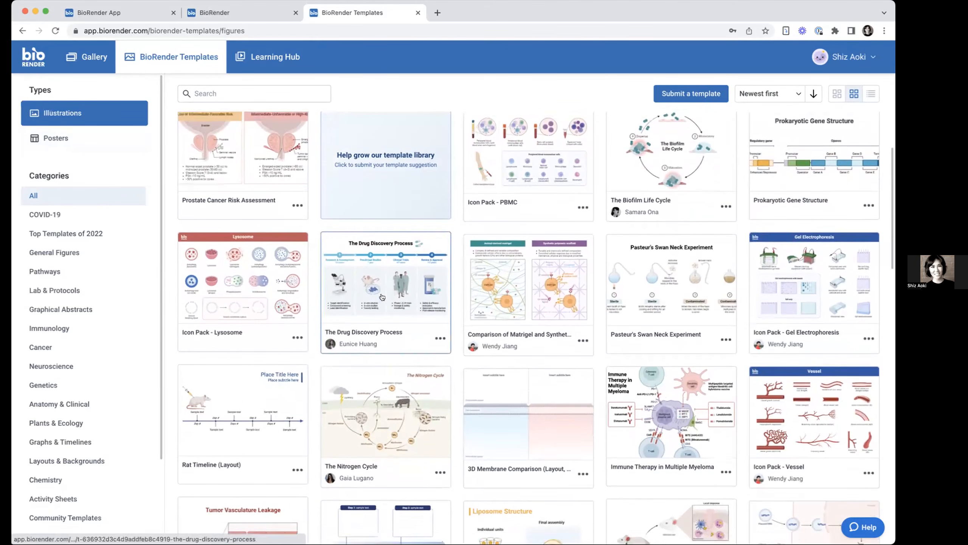
scroll(383, 296, "down", 3)
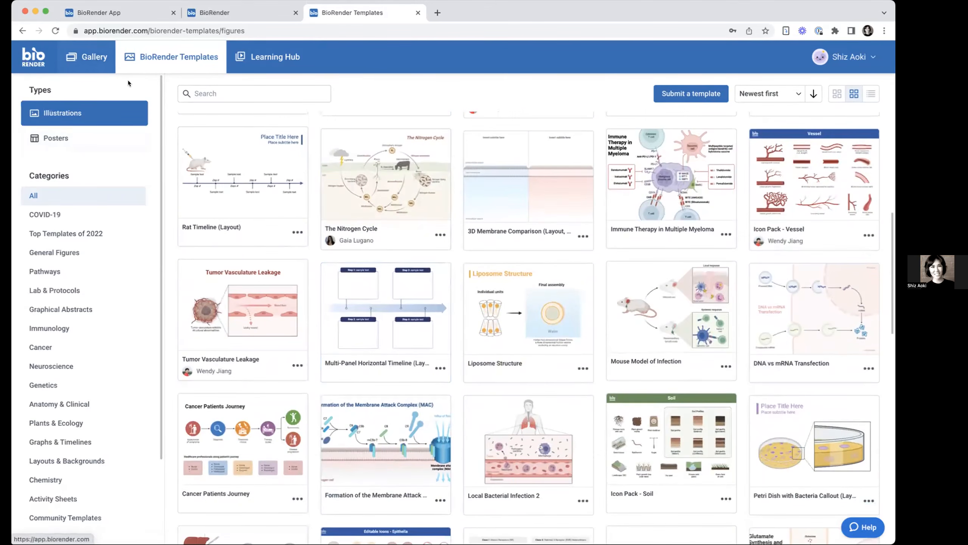
Step: Return to the Gallery and look through the My files illustrations and the created and shared folders
left_click(86, 53)
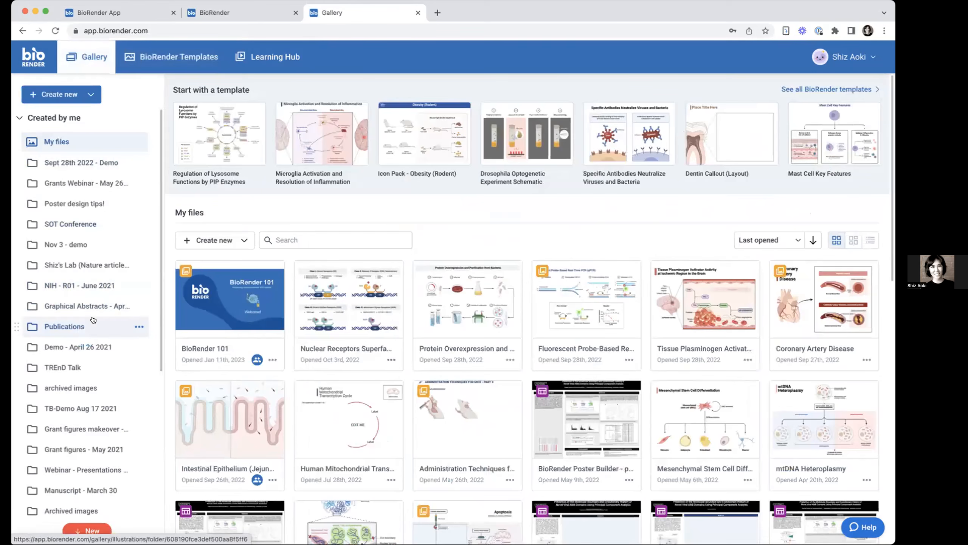
scroll(485, 292, "down", 9)
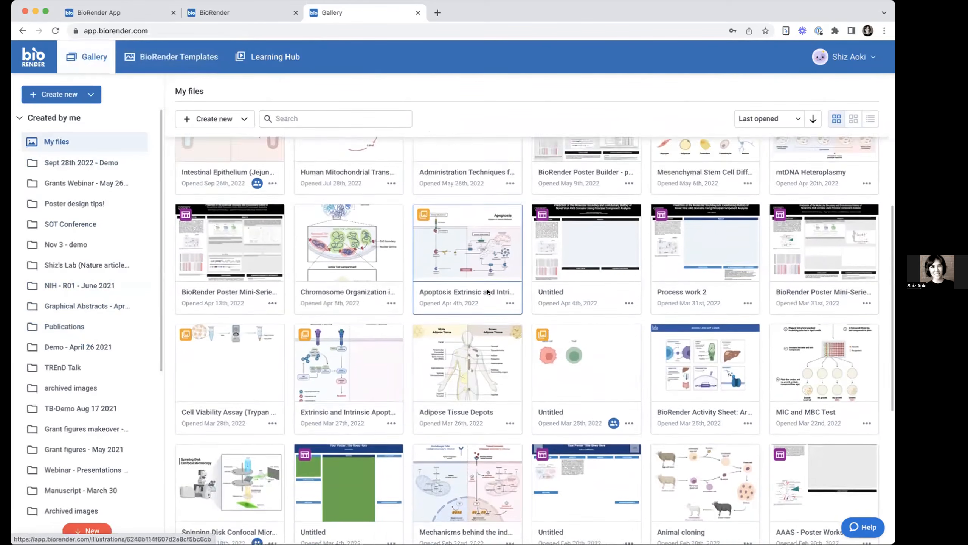
scroll(485, 292, "down", 1)
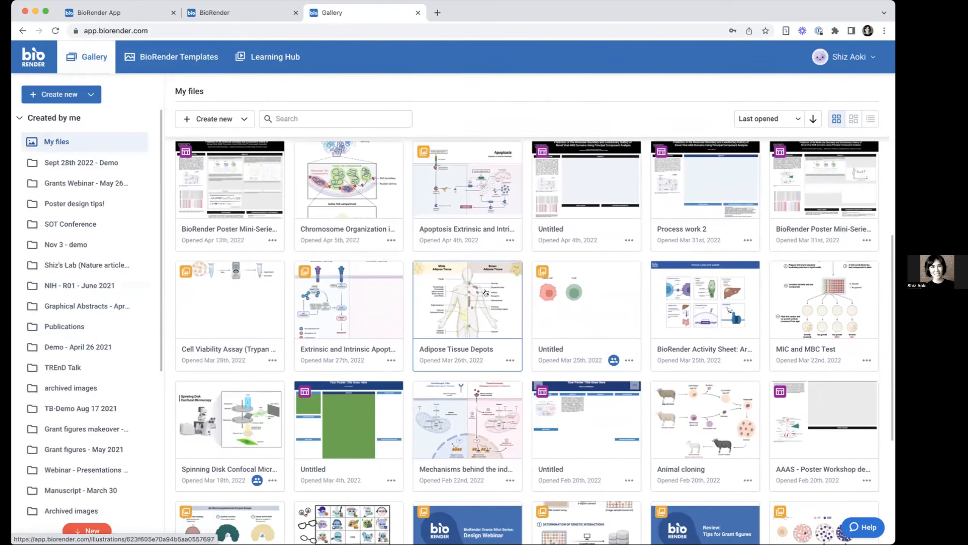
scroll(61, 360, "down", 6)
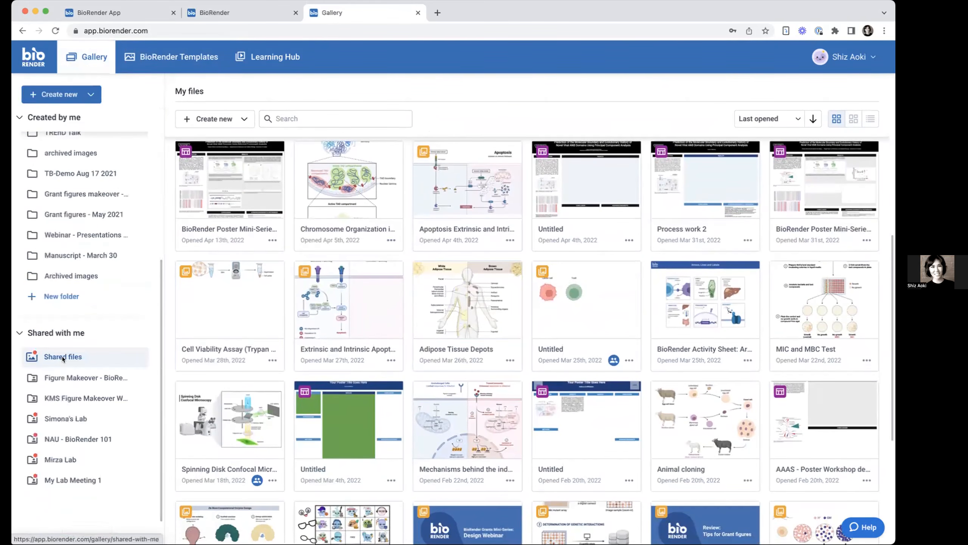
scroll(61, 360, "up", 6)
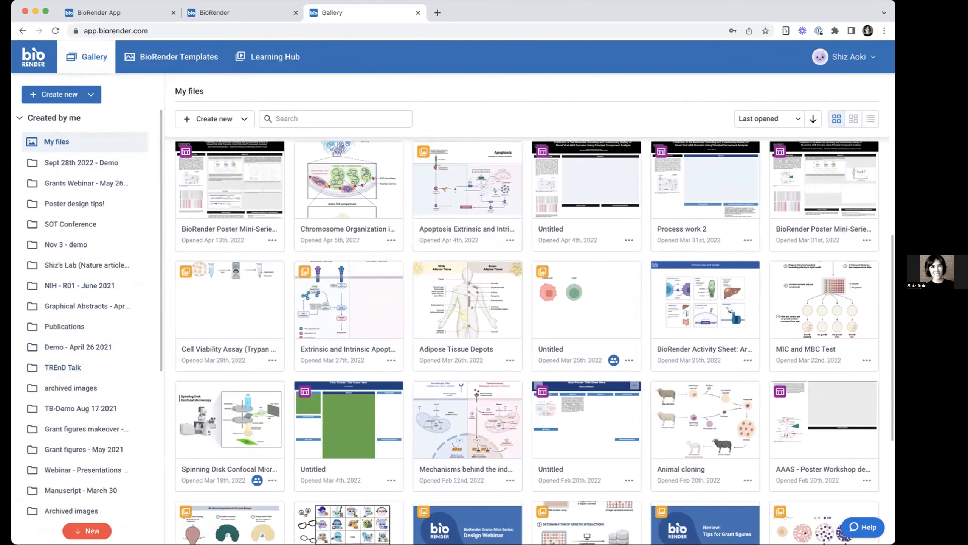